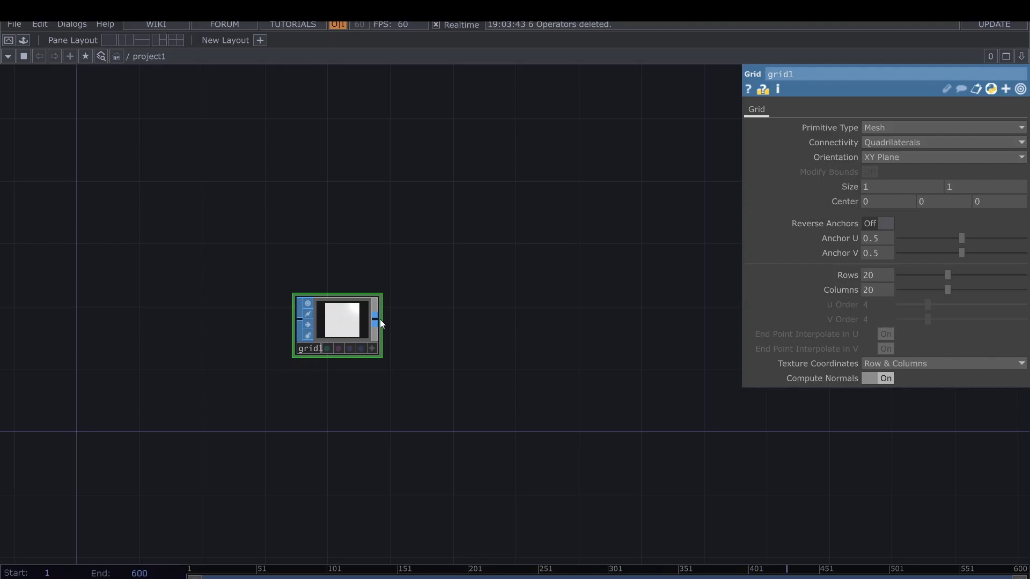
# - Add a Transform SOP fed by grid1 and place it beside the grid
pyautogui.moveTo(378, 318); pyautogui.dragTo(436, 333)
pyautogui.click(477, 406)
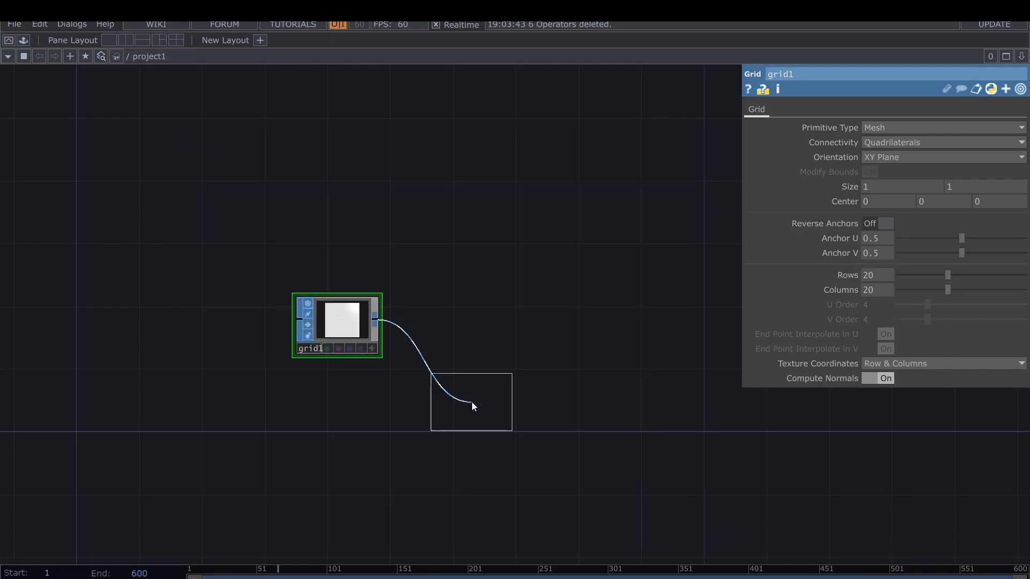
pyautogui.click(444, 334)
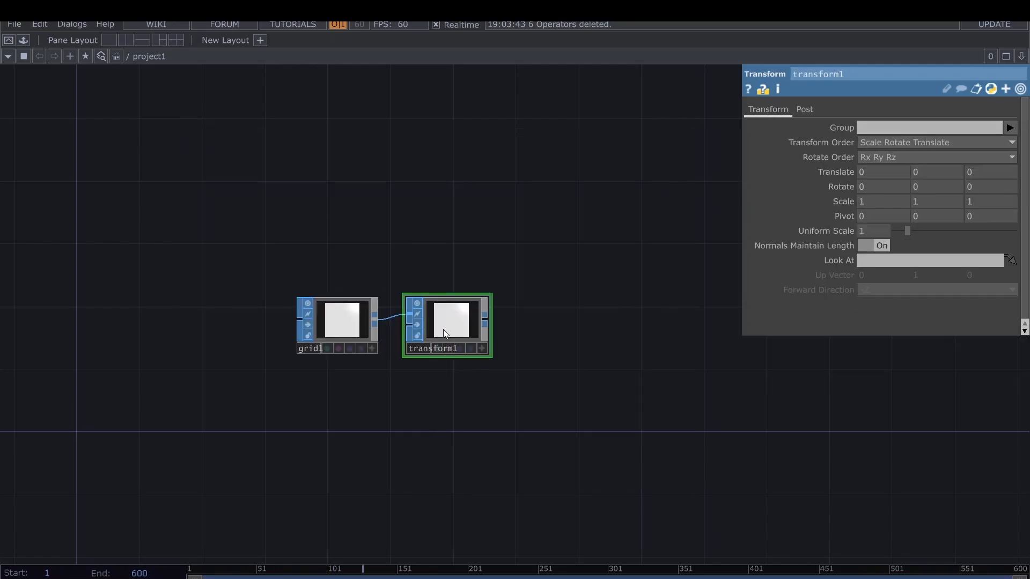
# - Add a Twist SOP after transform1 and place it next in the chain
pyautogui.click(491, 319)
pyautogui.click(514, 314)
pyautogui.write('tw')
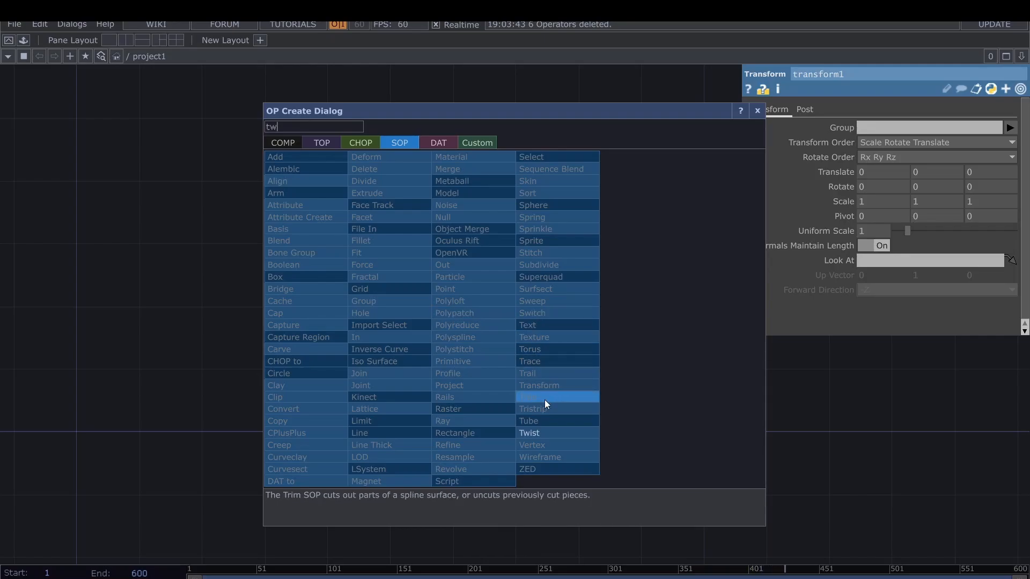
pyautogui.click(536, 433)
pyautogui.click(565, 326)
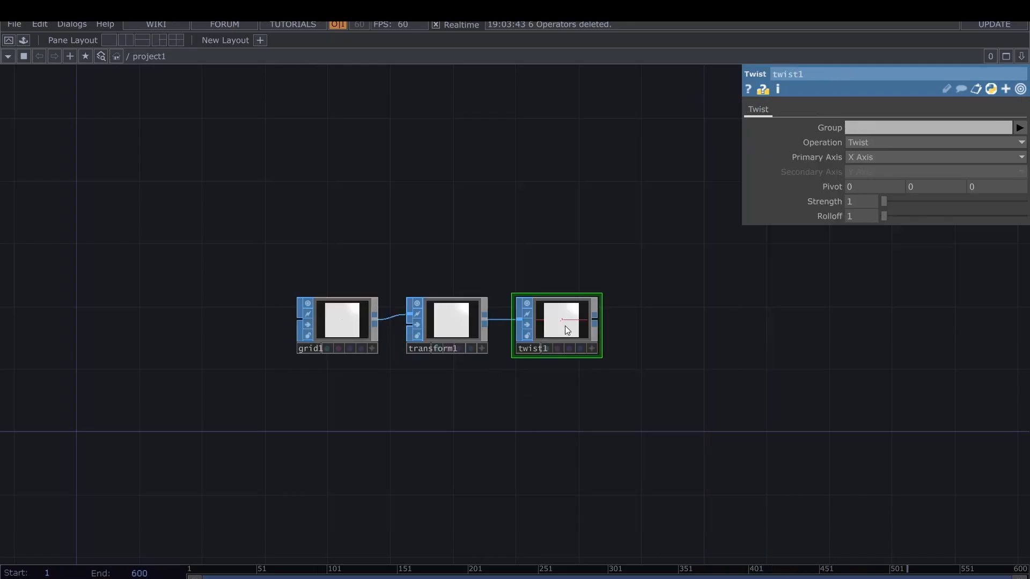
# - Add a Null SOP after twist1 and space it evenly from the twist node
pyautogui.click(597, 321)
pyautogui.click(628, 319)
pyautogui.write('null')
pyautogui.press('Return')
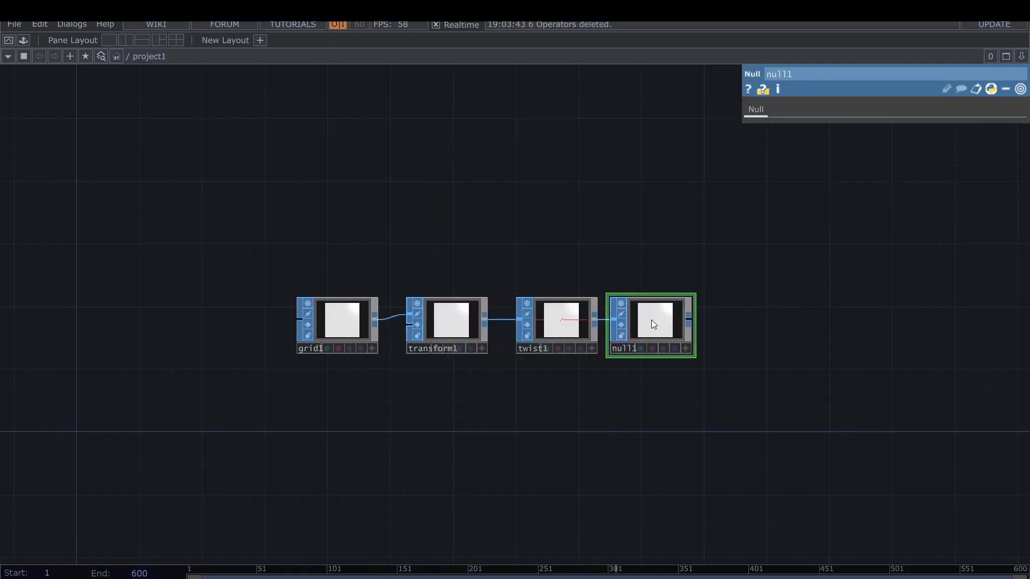
pyautogui.moveTo(673, 324); pyautogui.dragTo(689, 323)
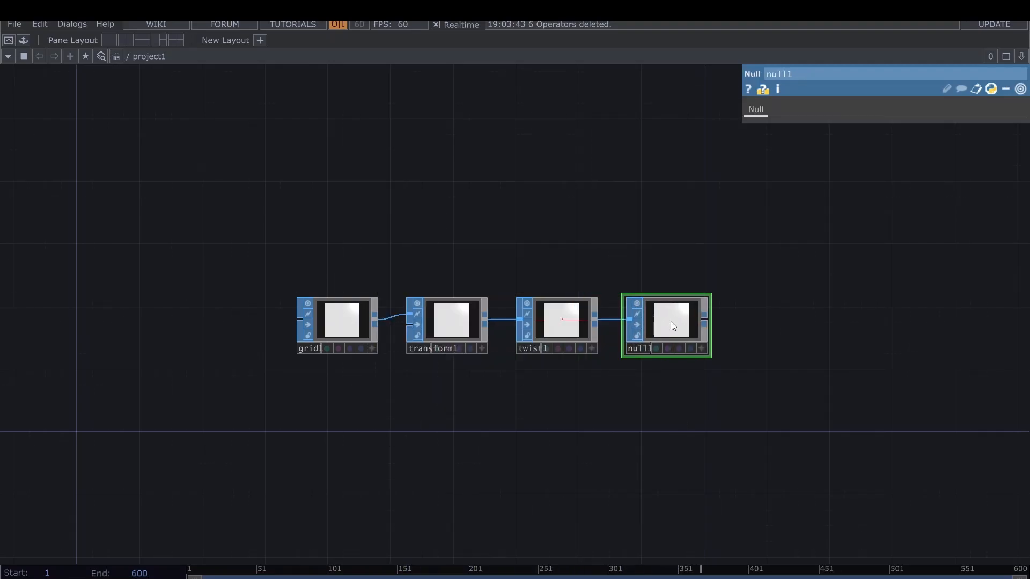
# - Create a SOP to CHOP from null1 and place it beside that node
pyautogui.rightClick(706, 317)
pyautogui.click(553, 147)
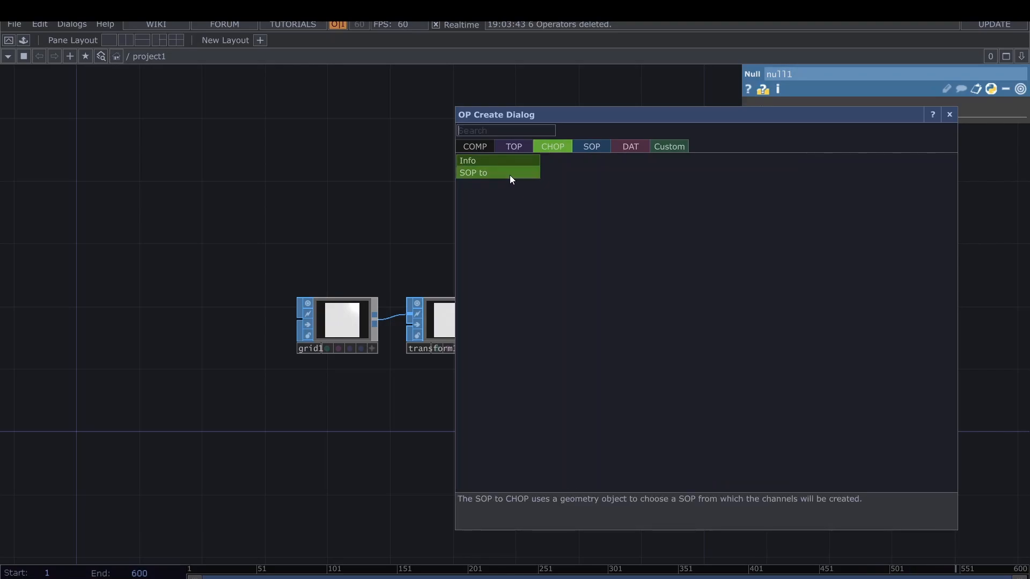
pyautogui.click(510, 173)
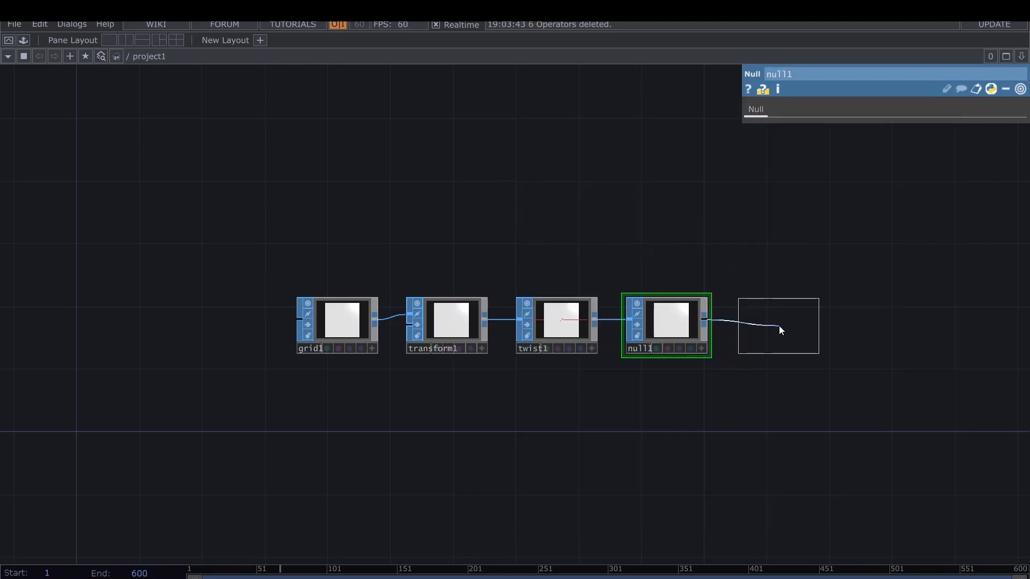
pyautogui.click(779, 326)
pyautogui.moveTo(687, 401); pyautogui.dragTo(545, 412)
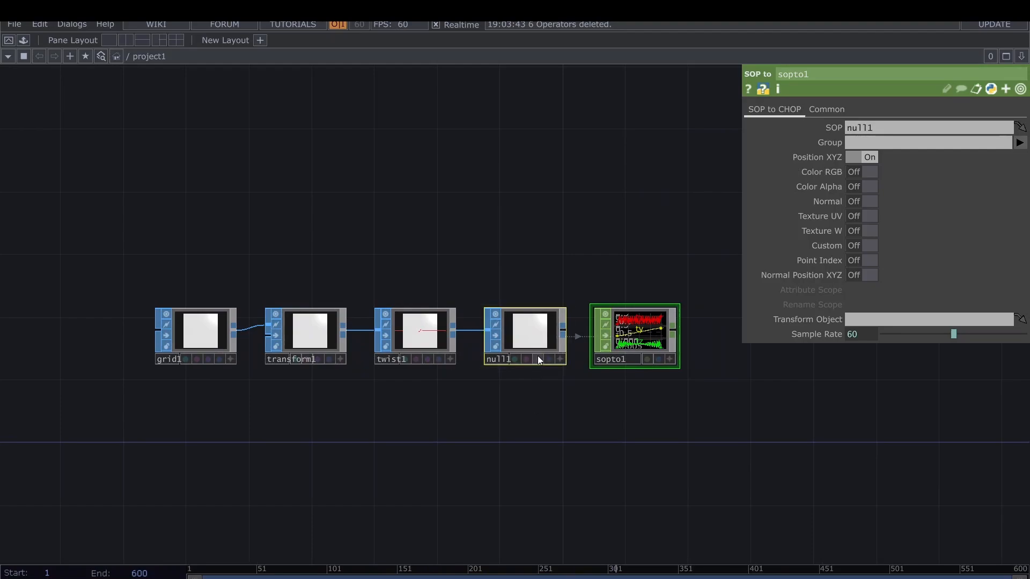
# - Delete null1 and make twist1 the direct source of sopto1
pyautogui.click(526, 333)
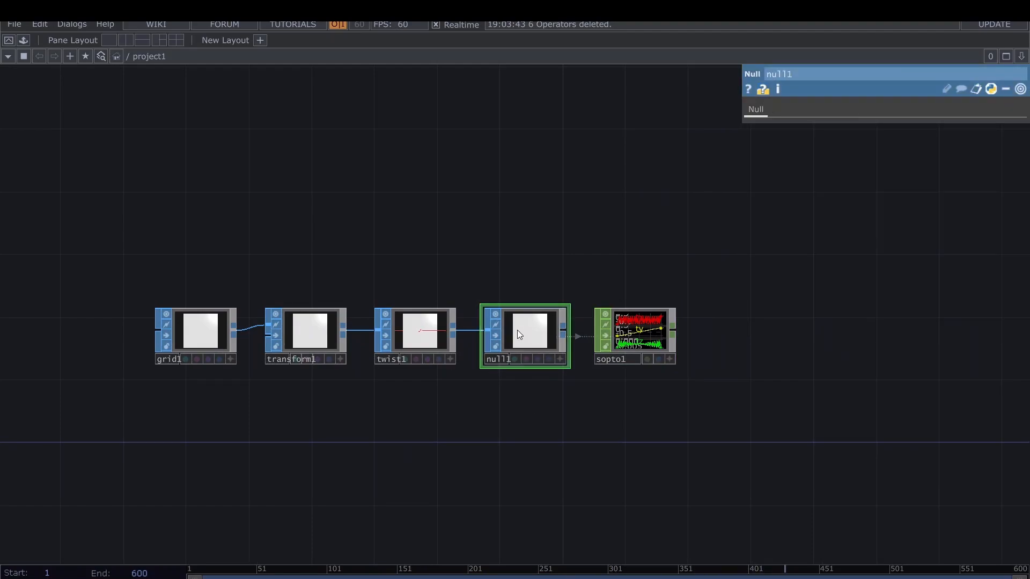
pyautogui.press('Delete')
pyautogui.moveTo(411, 340); pyautogui.dragTo(535, 350)
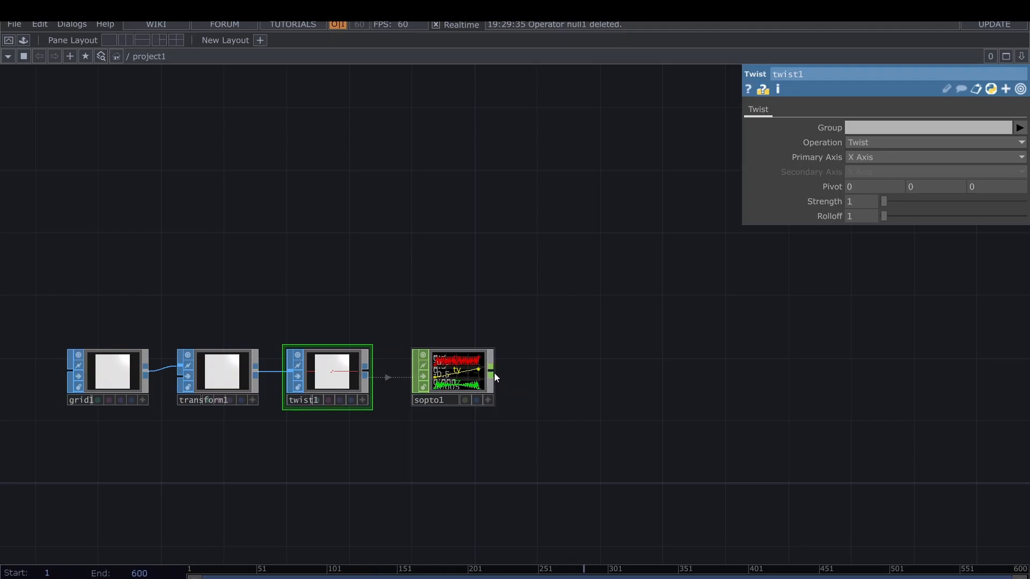
# - Create a CHOP to TOP from sopto1 and place it above that node
pyautogui.click(494, 373)
pyautogui.click(521, 374)
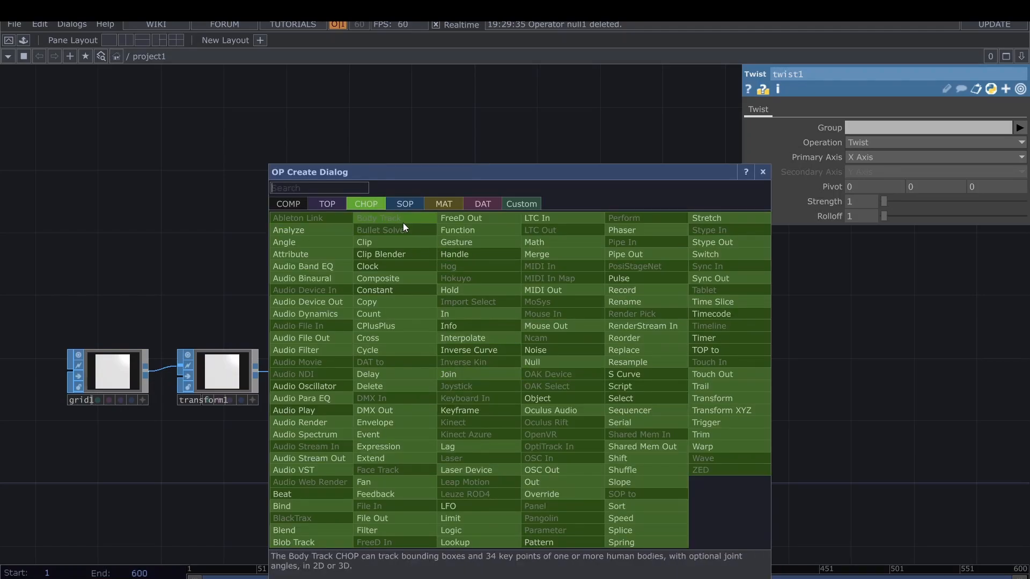
pyautogui.click(326, 204)
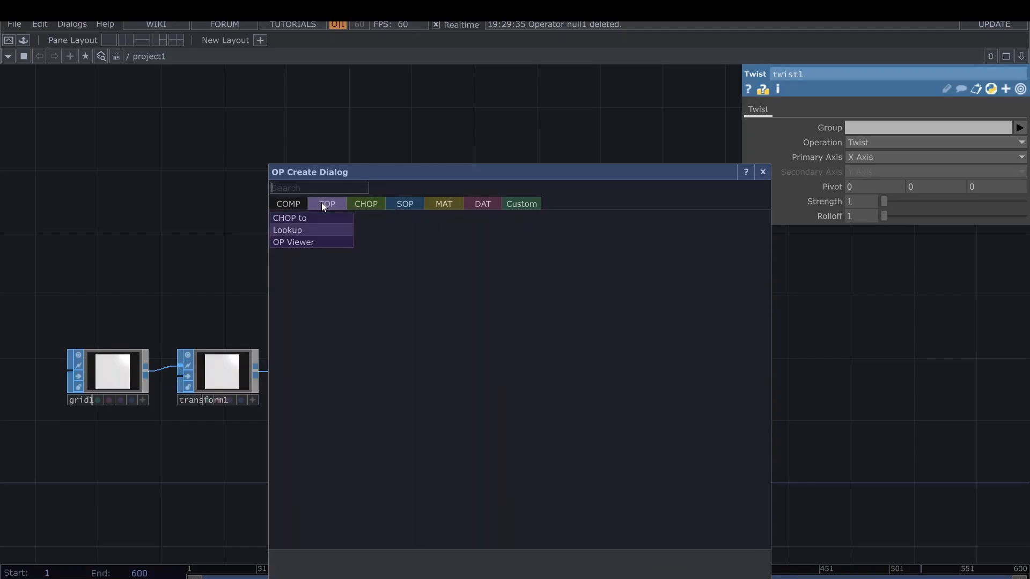
pyautogui.click(341, 230)
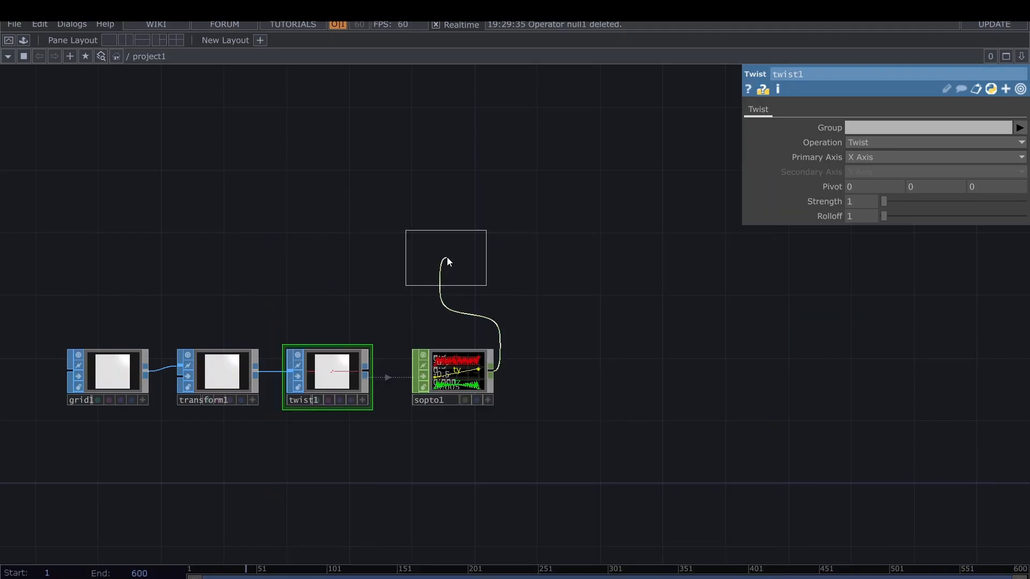
pyautogui.click(447, 262)
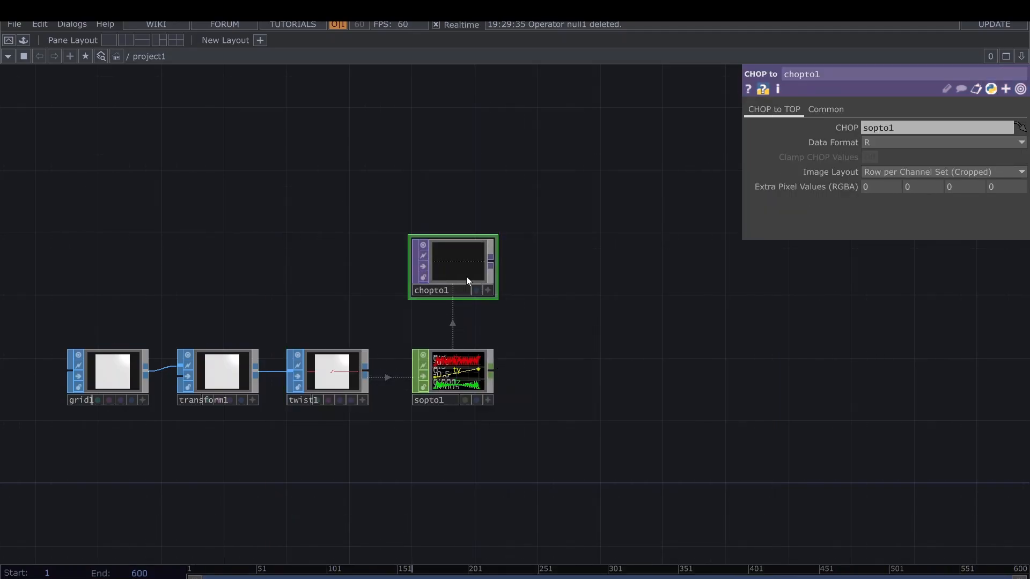
# - Set chopto1's data format to RGB and its image layout to Fit to Square (Combine Sets)
pyautogui.click(879, 144)
pyautogui.click(881, 184)
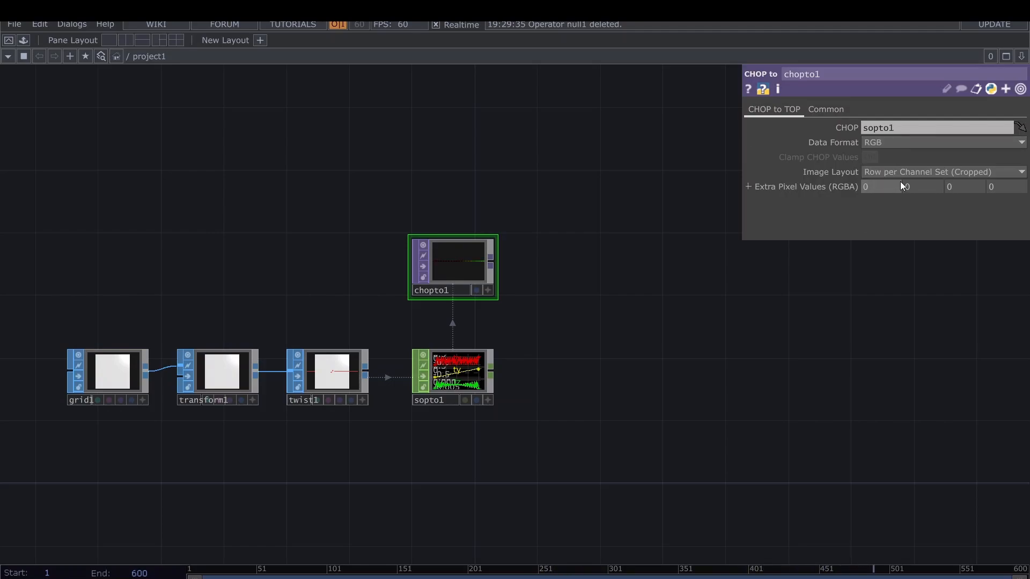
pyautogui.click(896, 174)
pyautogui.click(884, 213)
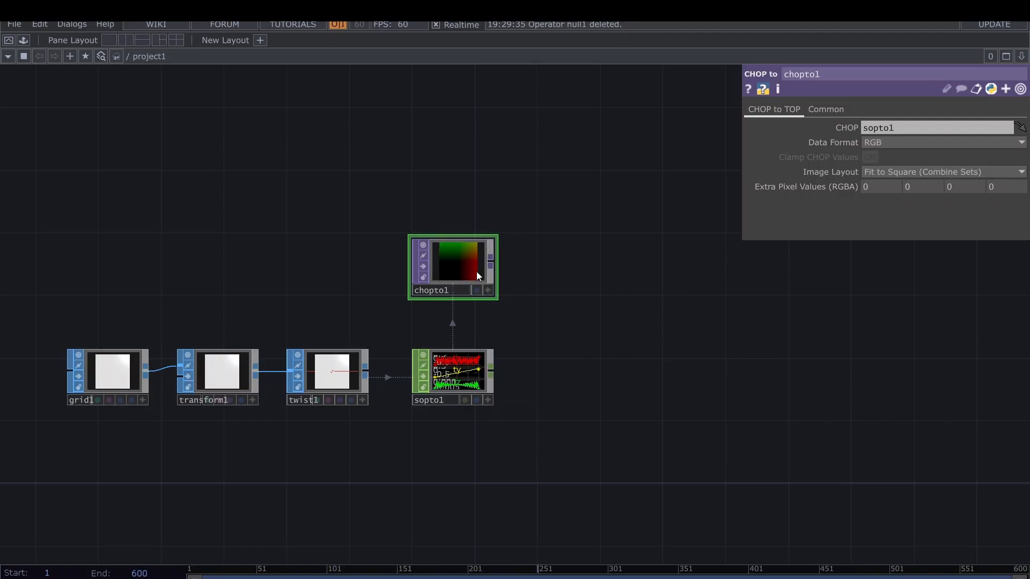
# - Examine the colour gradient image in chopto1 up close and its place in the node network
pyautogui.scroll(5, 475, 270)
pyautogui.scroll(2, 467, 265)
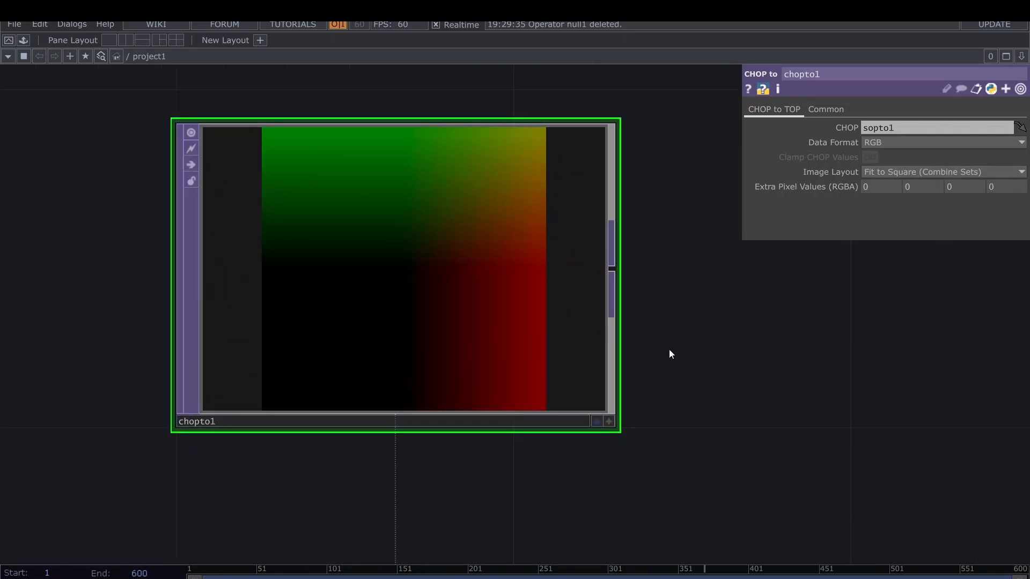
pyautogui.scroll(-8, 483, 260)
pyautogui.scroll(4, 619, 365)
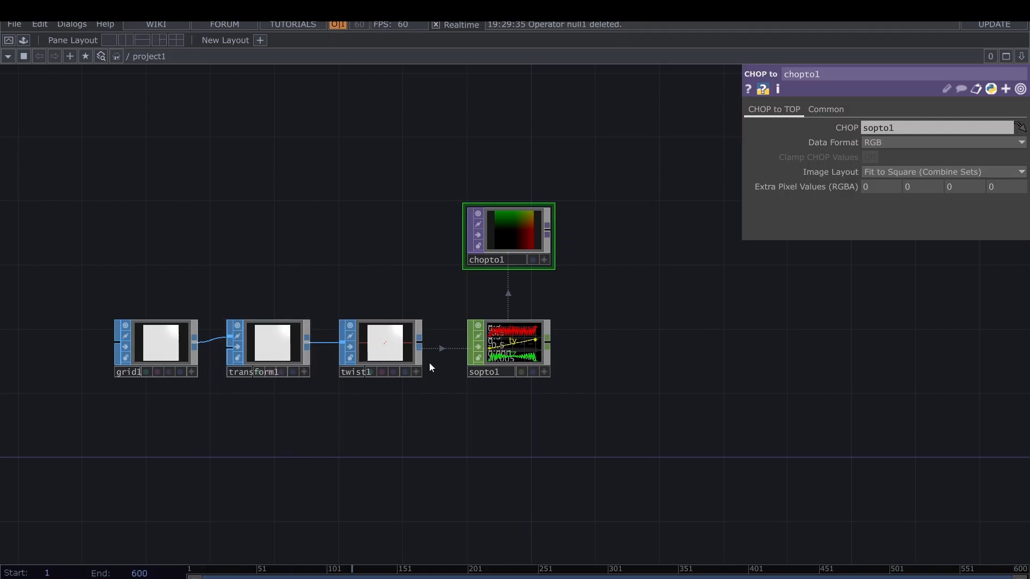
pyautogui.scroll(6, 564, 270)
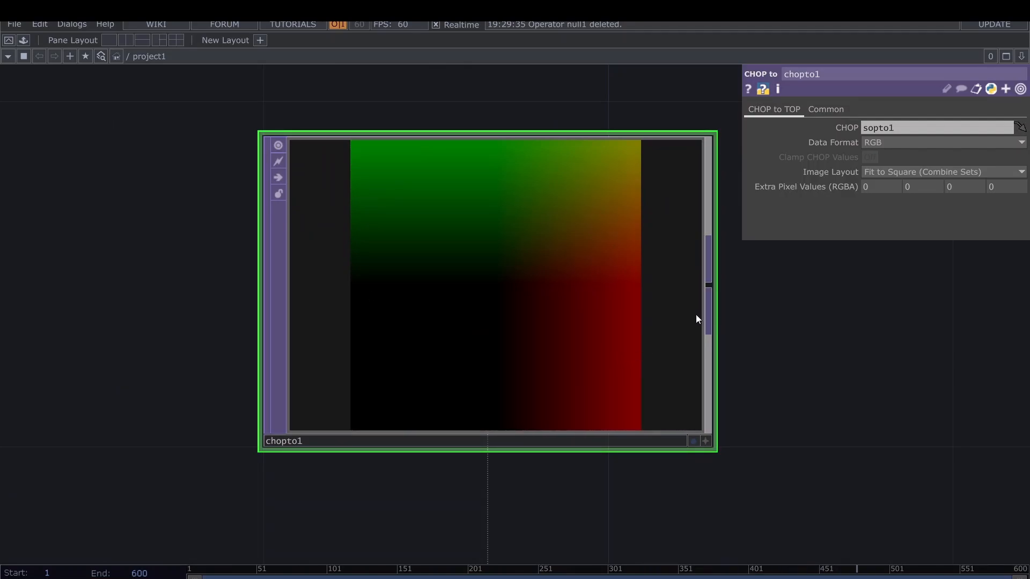
pyautogui.scroll(-5, 696, 320)
pyautogui.moveTo(823, 344); pyautogui.dragTo(475, 253)
pyautogui.hotkey('shift', 'h')
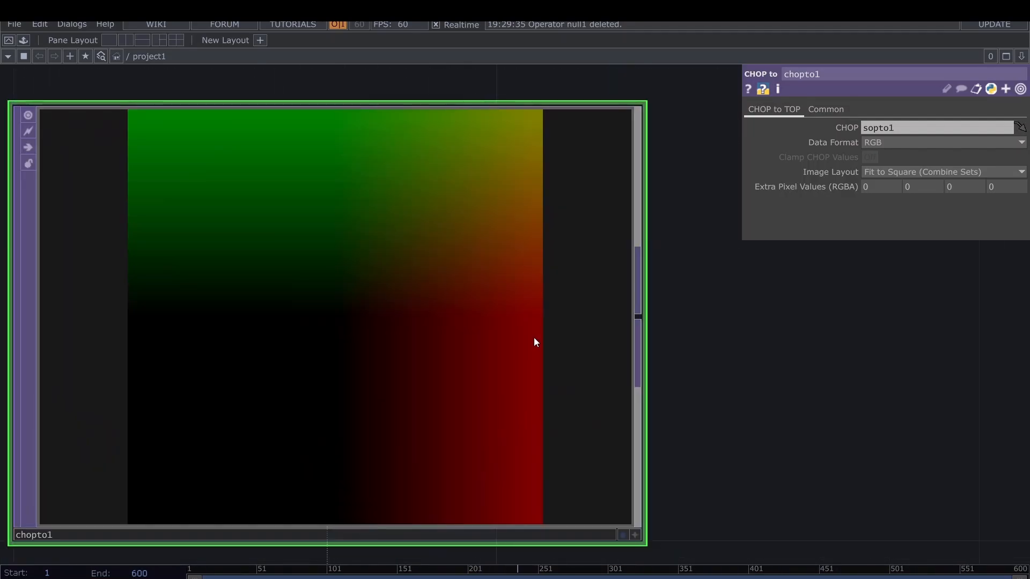
pyautogui.scroll(-5, 501, 283)
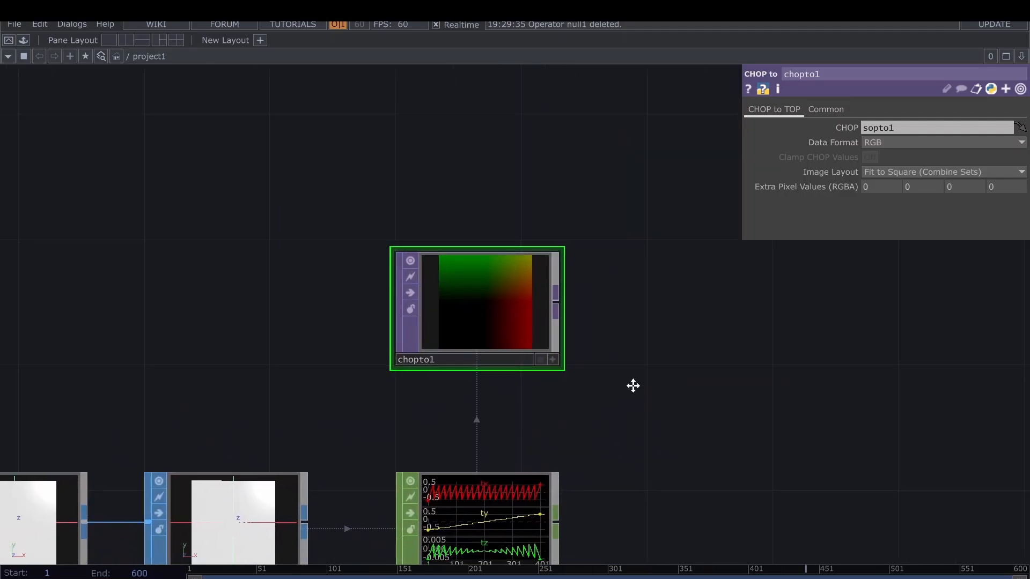
# - Add a Transform TOP after chopto1 and place it beside that node
pyautogui.moveTo(633, 386); pyautogui.dragTo(542, 347)
pyautogui.moveTo(538, 293); pyautogui.dragTo(494, 300)
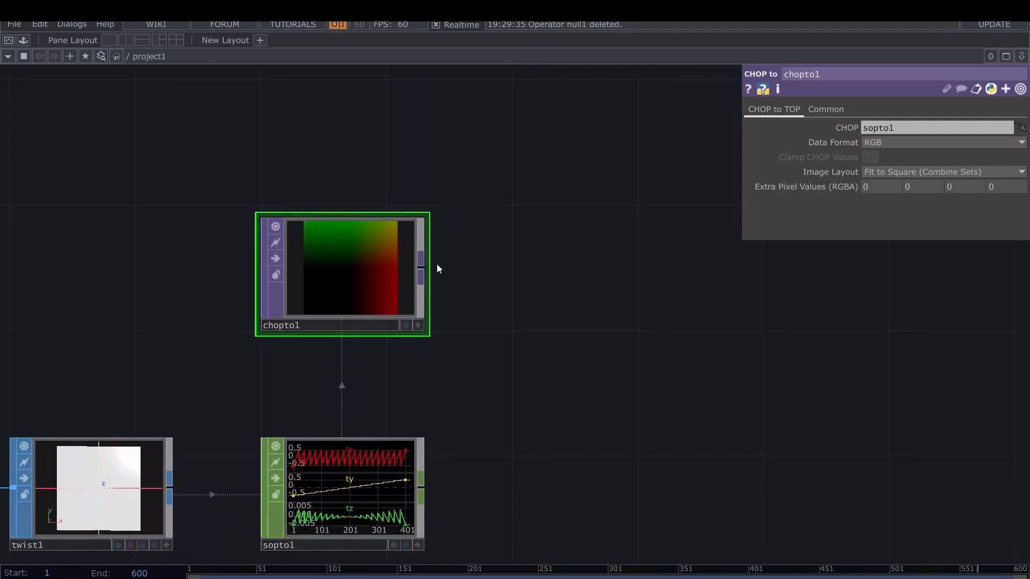
pyautogui.click(422, 270)
pyautogui.click(464, 278)
pyautogui.write('tr')
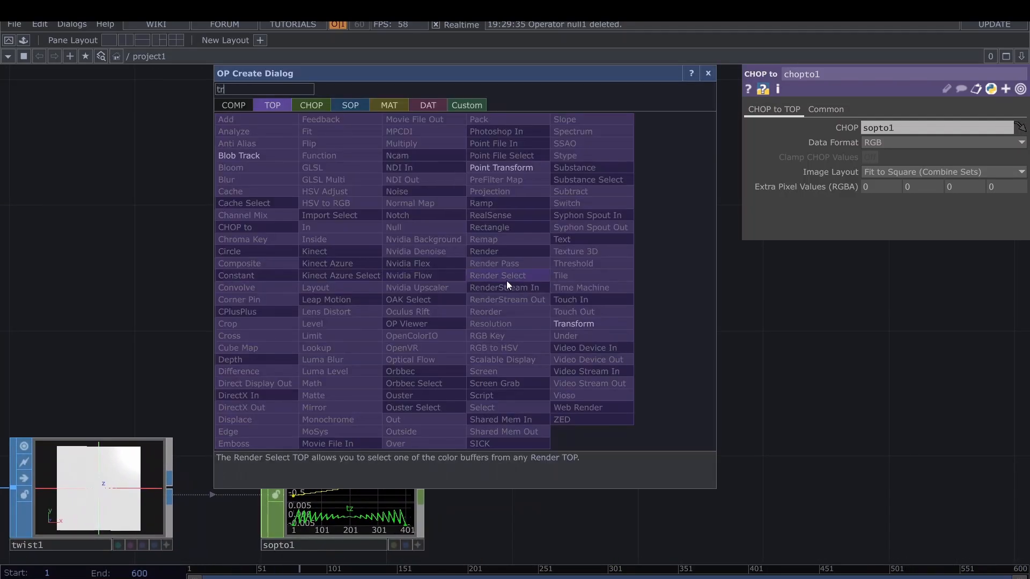
pyautogui.click(586, 323)
pyautogui.click(454, 297)
# - Add a Tile TOP after transform2 and place it next in the chain
pyautogui.click(509, 292)
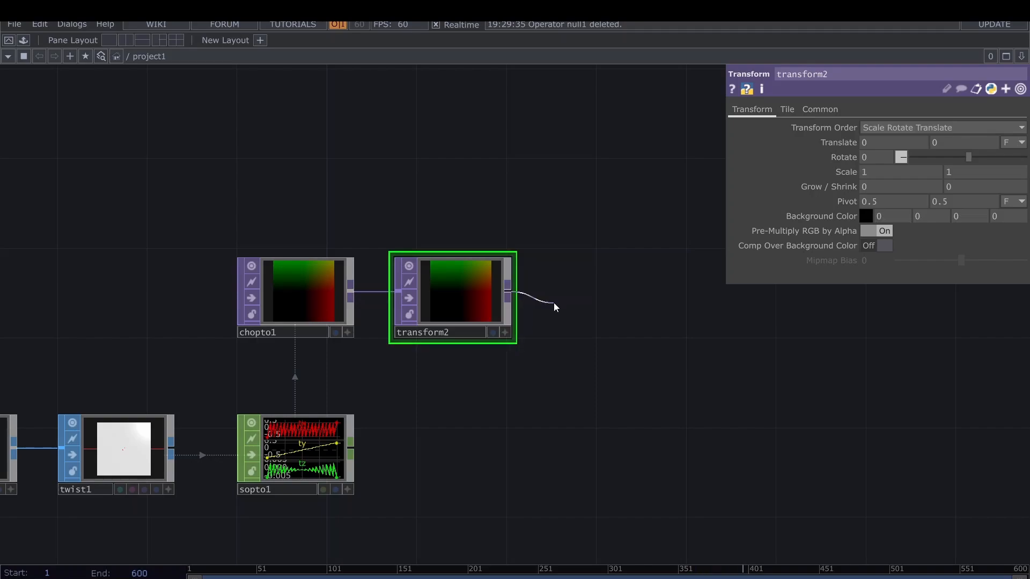
pyautogui.click(554, 302)
pyautogui.write('til')
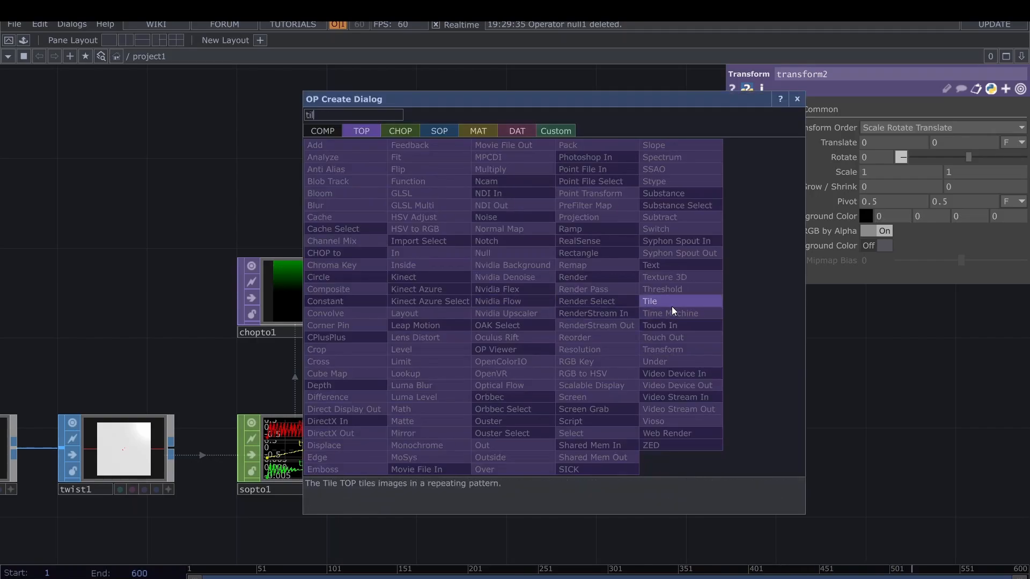
pyautogui.click(672, 306)
pyautogui.click(610, 297)
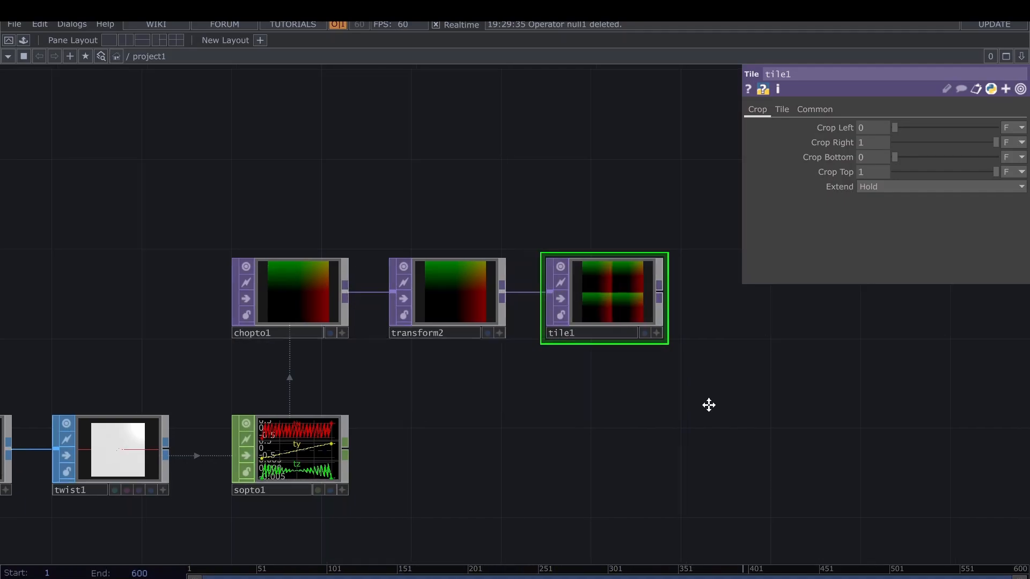
# - Add a Noise TOP after tile1 and wire tile1 into the noise node's second input as well
pyautogui.moveTo(708, 404); pyautogui.dragTo(568, 392)
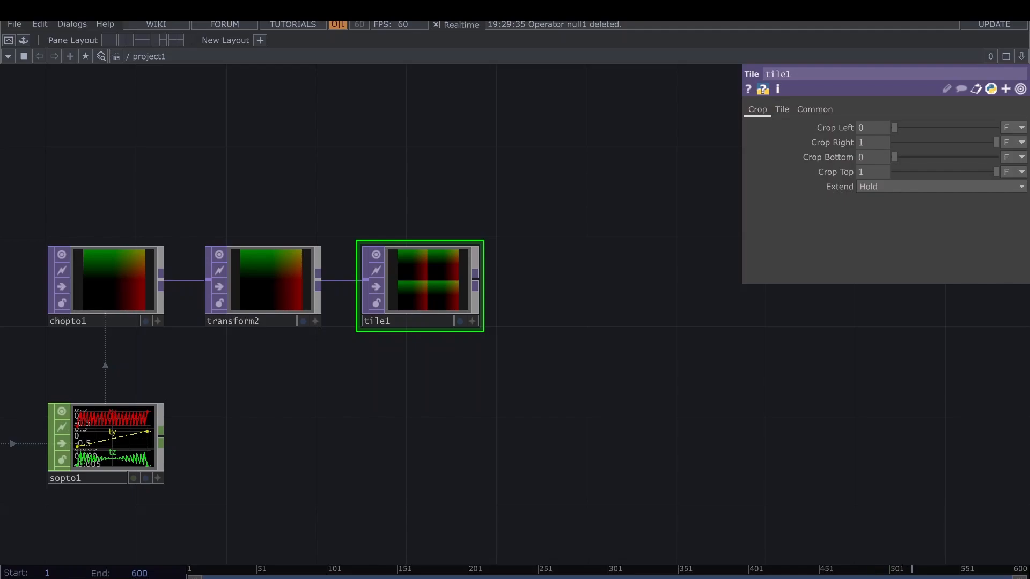
pyautogui.click(475, 280)
pyautogui.click(568, 263)
pyautogui.write('noi')
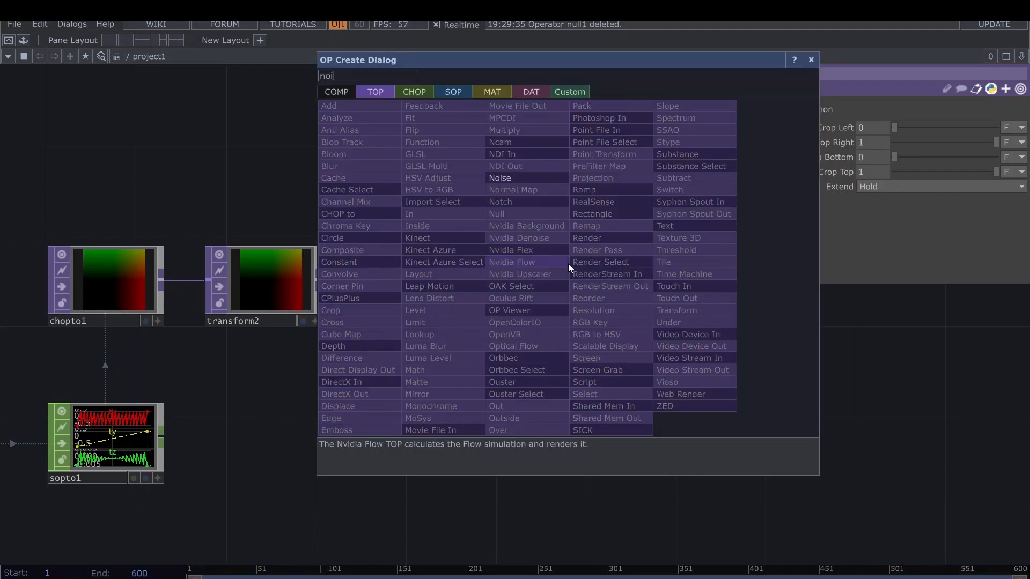
pyautogui.click(519, 178)
pyautogui.click(614, 256)
pyautogui.moveTo(613, 256); pyautogui.dragTo(619, 278)
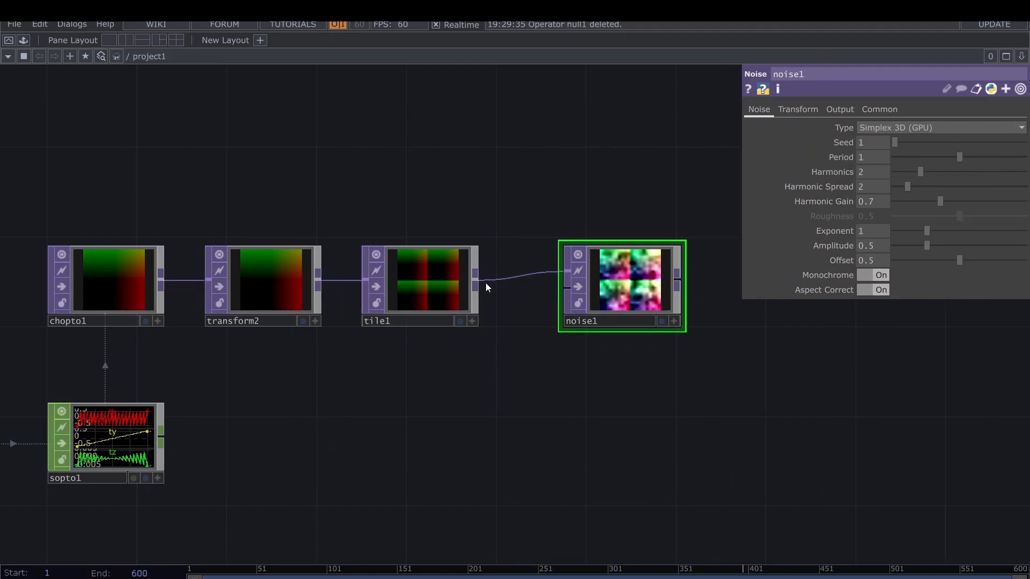
pyautogui.moveTo(476, 280); pyautogui.dragTo(568, 290)
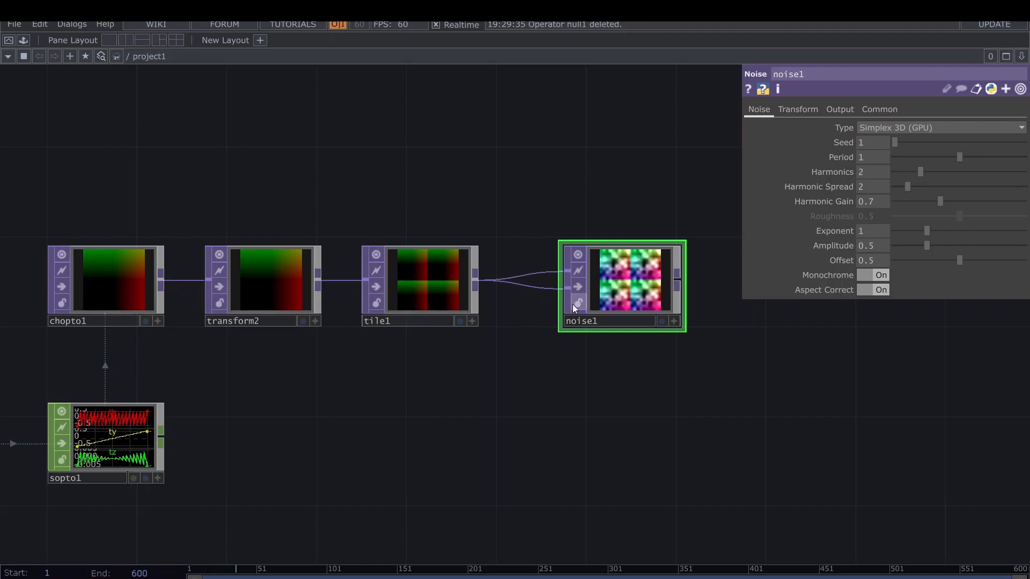
# - Add an HSV Adjust TOP after noise1 and place it next in the chain
pyautogui.scroll(4, 666, 276)
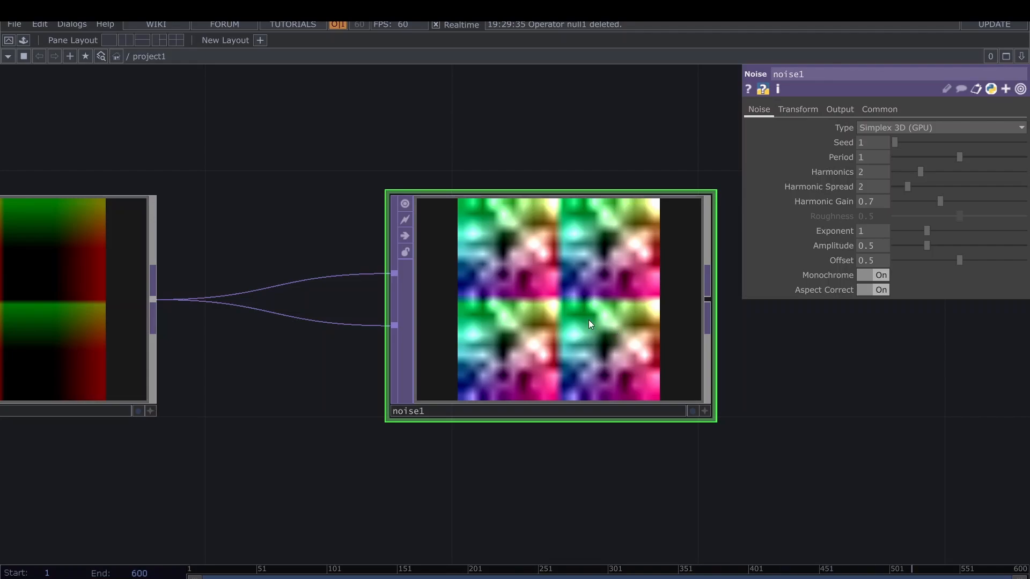
pyautogui.scroll(-3, 595, 294)
pyautogui.click(555, 304)
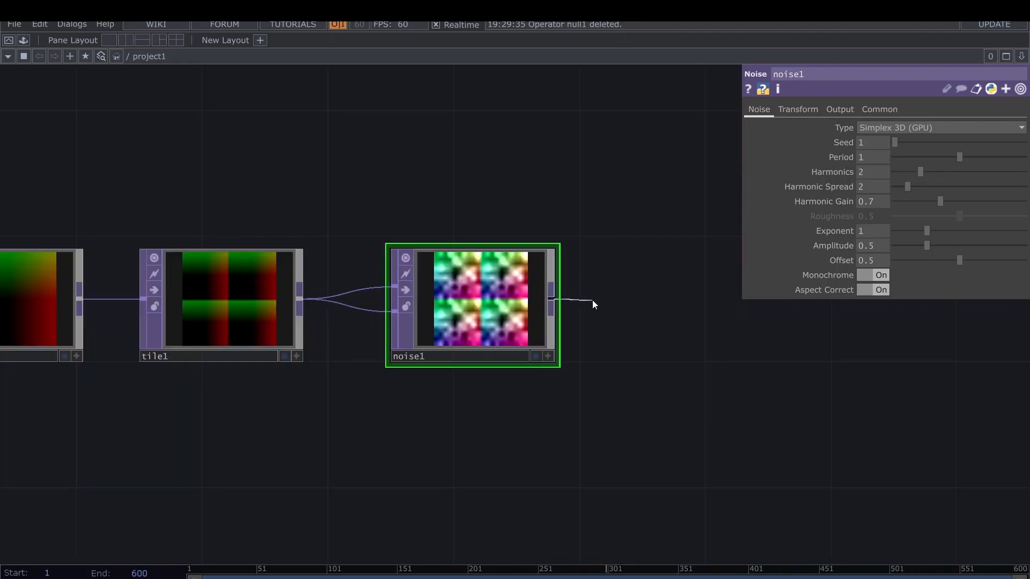
pyautogui.click(592, 300)
pyautogui.write('h')
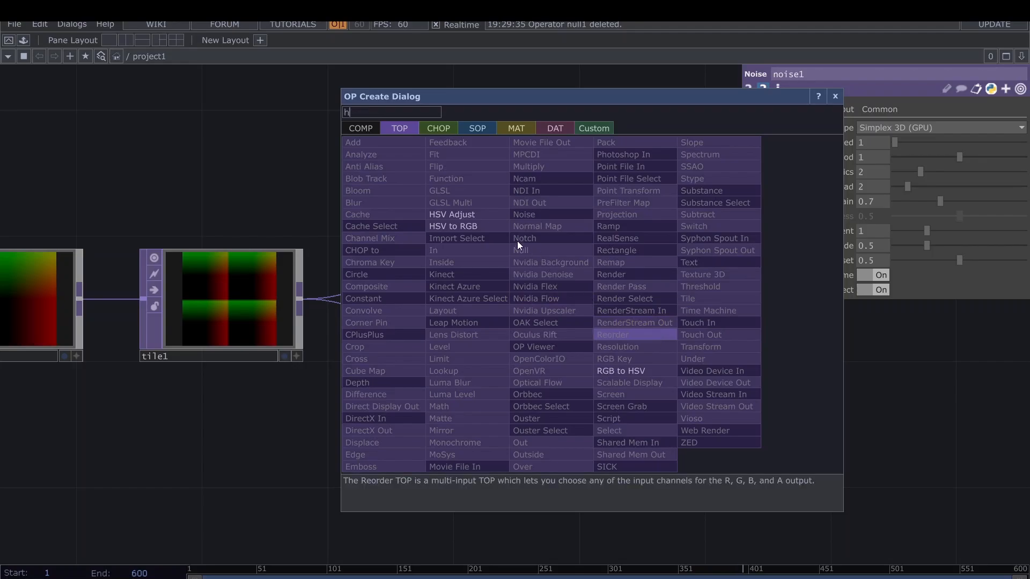
pyautogui.click(452, 215)
pyautogui.click(716, 310)
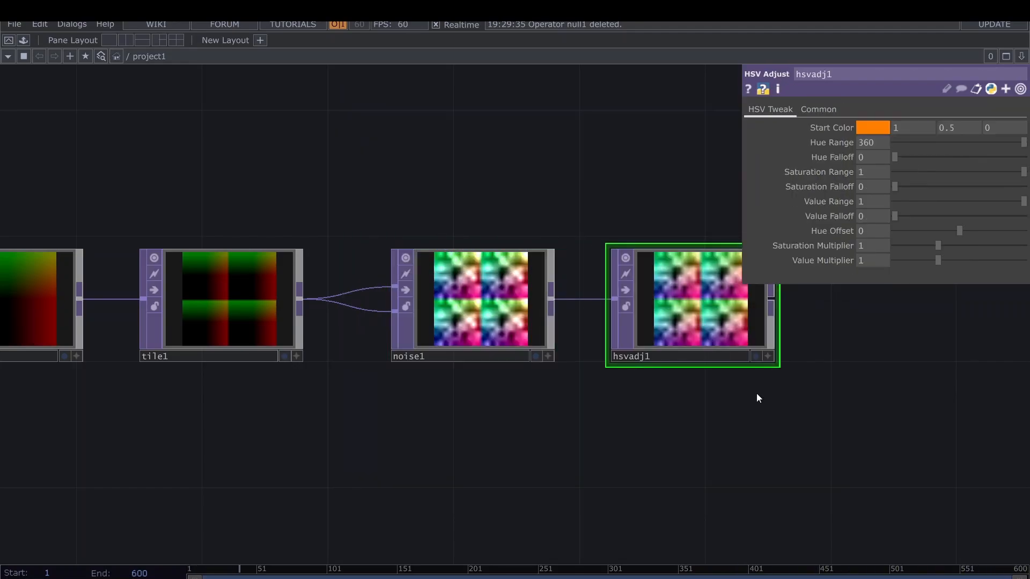
# - Add a Level TOP after hsvadj1 and place it next in the chain
pyautogui.moveTo(729, 421); pyautogui.dragTo(479, 409)
pyautogui.click(471, 287)
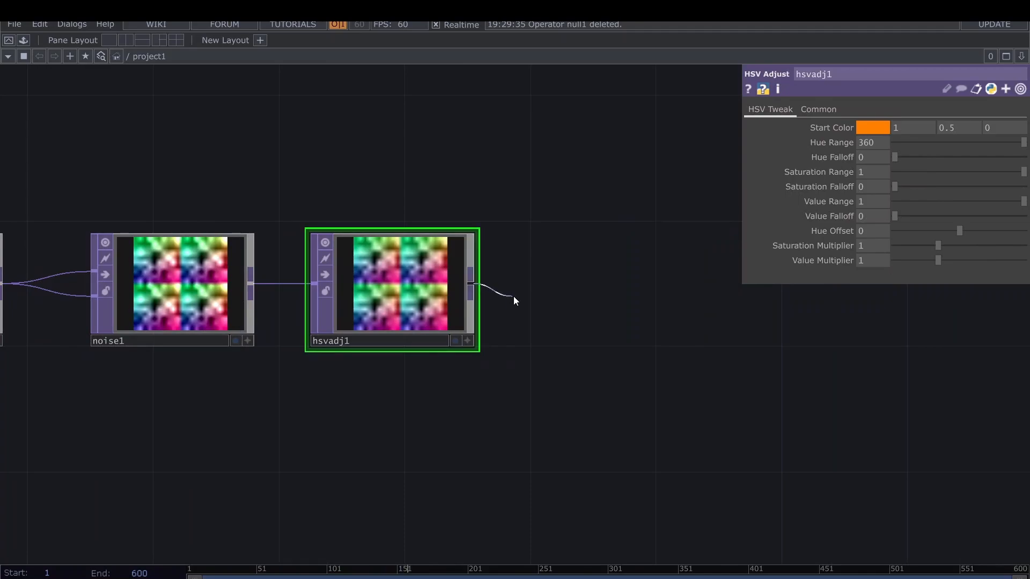
pyautogui.click(514, 297)
pyautogui.write('leve')
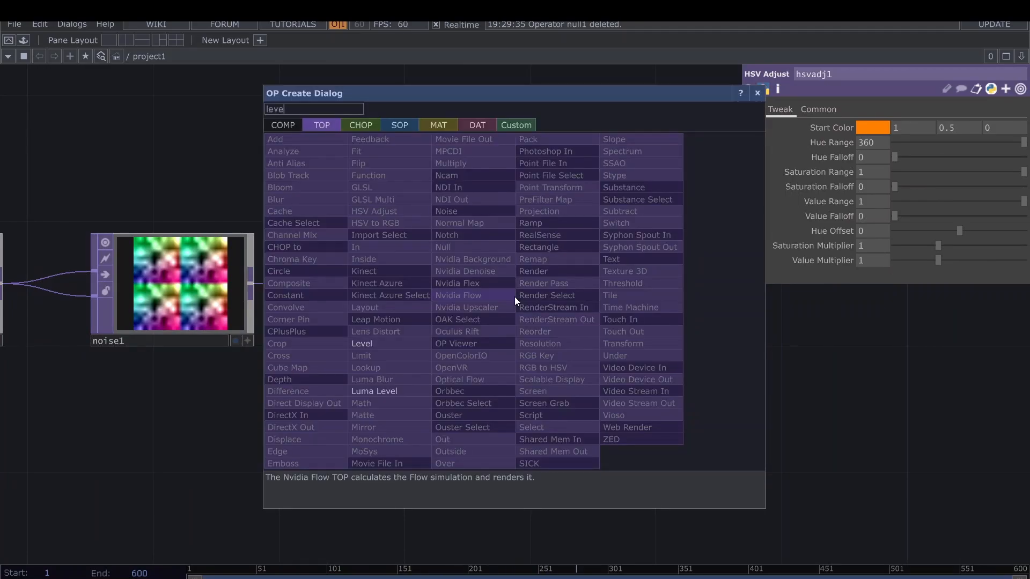
pyautogui.click(414, 348)
pyautogui.click(617, 291)
pyautogui.scroll(-5, 649, 348)
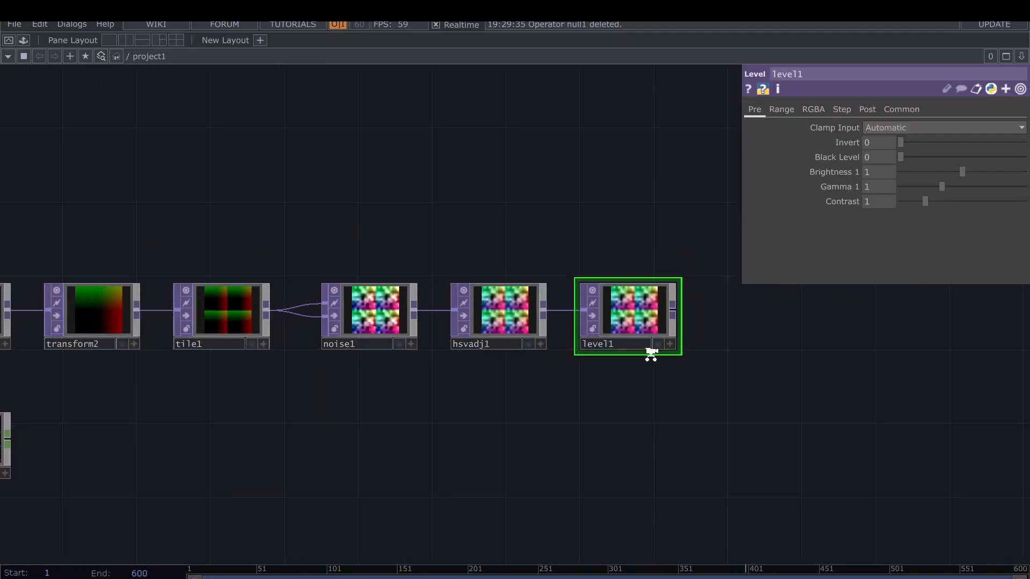
pyautogui.scroll(5, 662, 345)
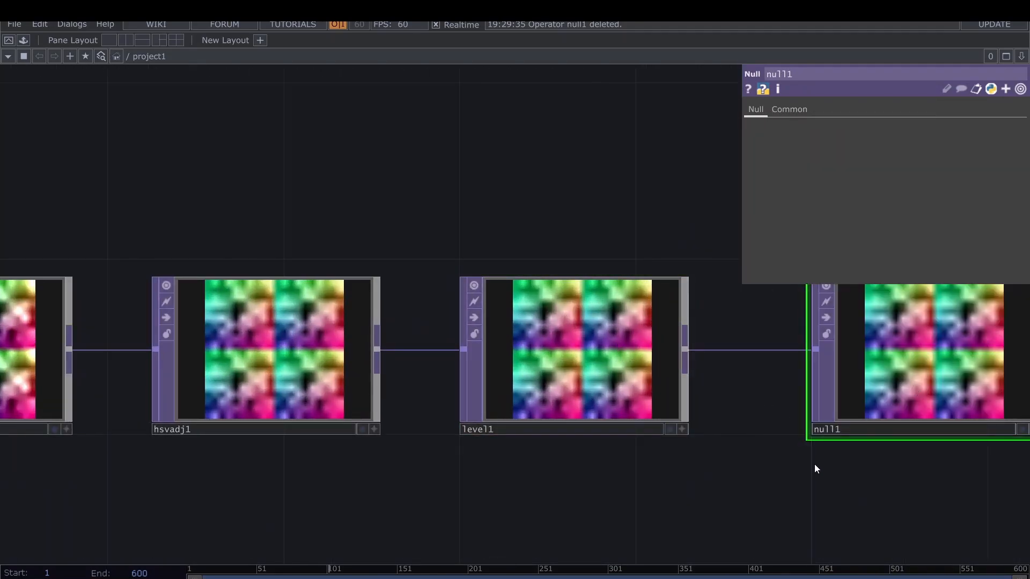
pyautogui.moveTo(783, 479); pyautogui.dragTo(521, 471)
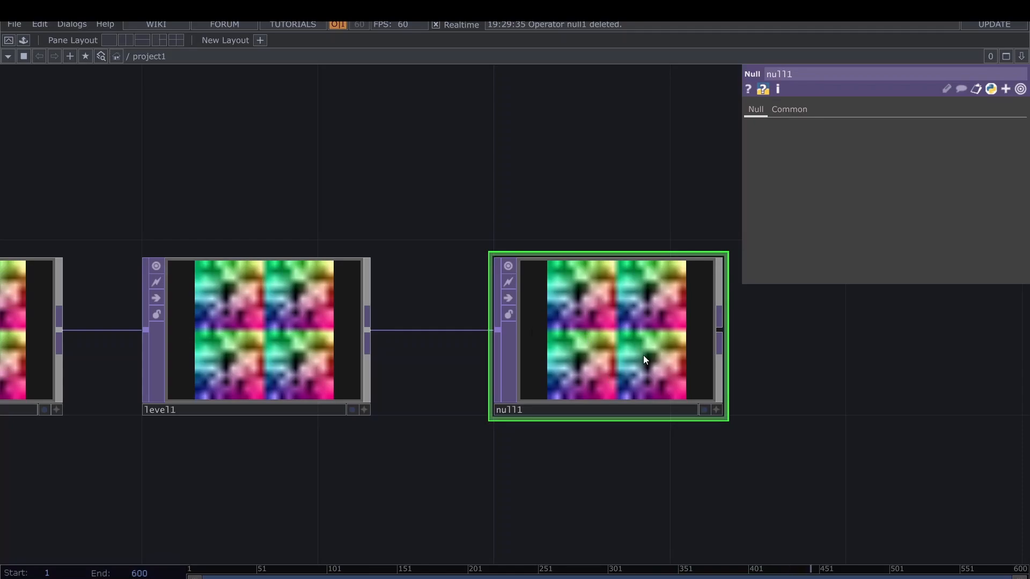
pyautogui.click(703, 410)
pyautogui.scroll(-3, 594, 294)
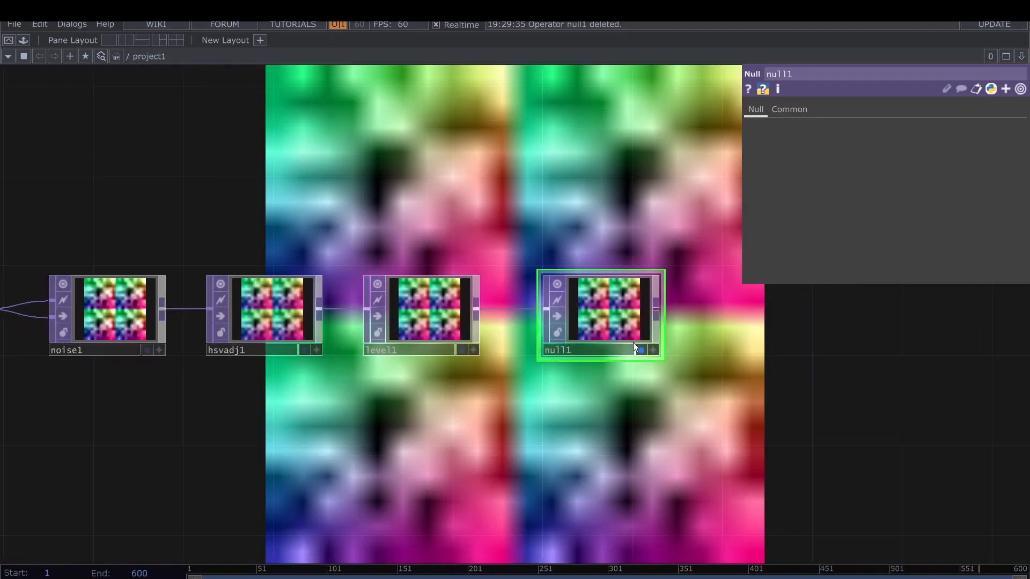
pyautogui.scroll(-3, 569, 285)
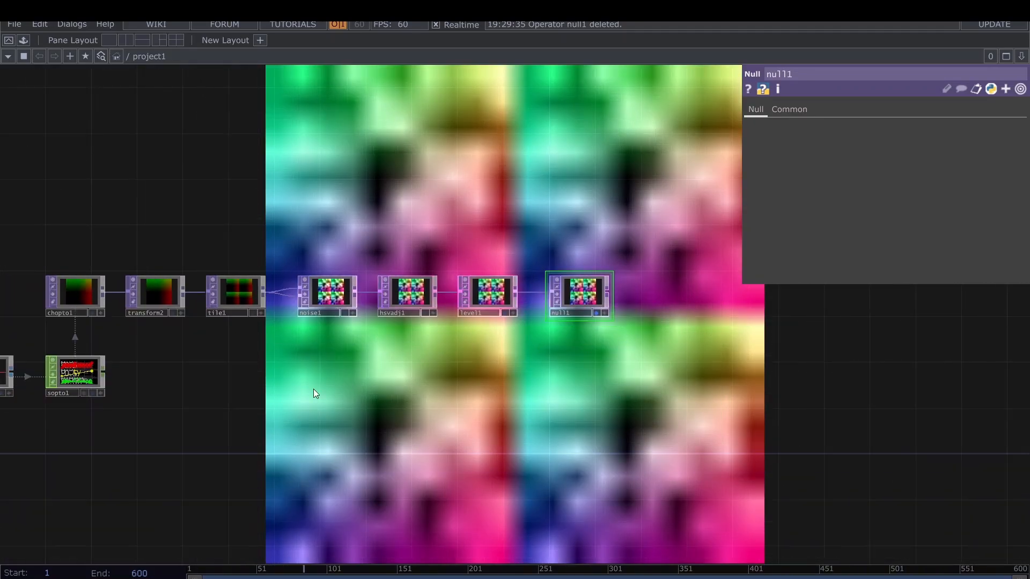
pyautogui.scroll(5, 635, 293)
pyautogui.press('Delete')
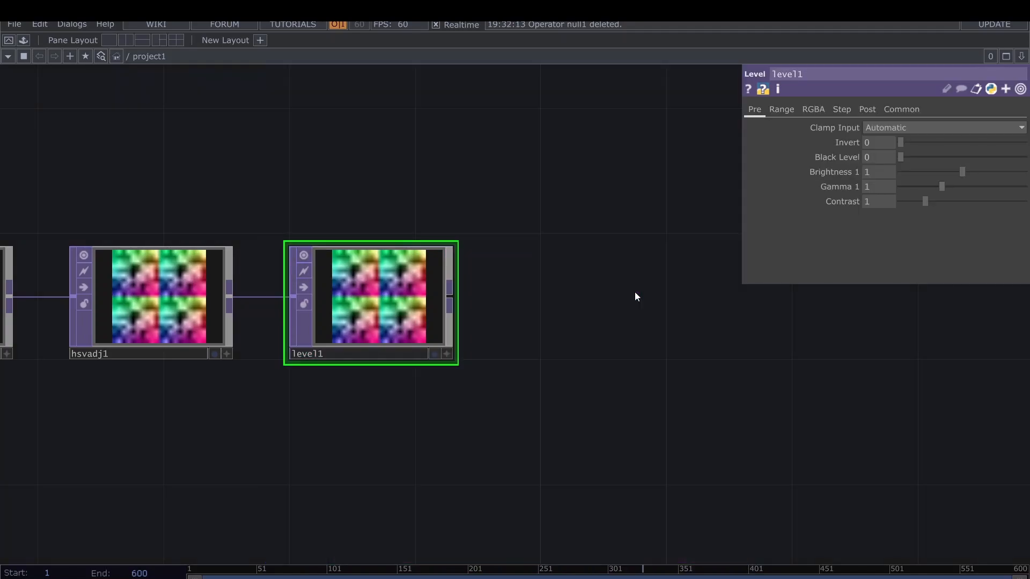
# - Show level1's output as the network background and bring the whole node chain into view
pyautogui.click(433, 353)
pyautogui.scroll(-5, 590, 402)
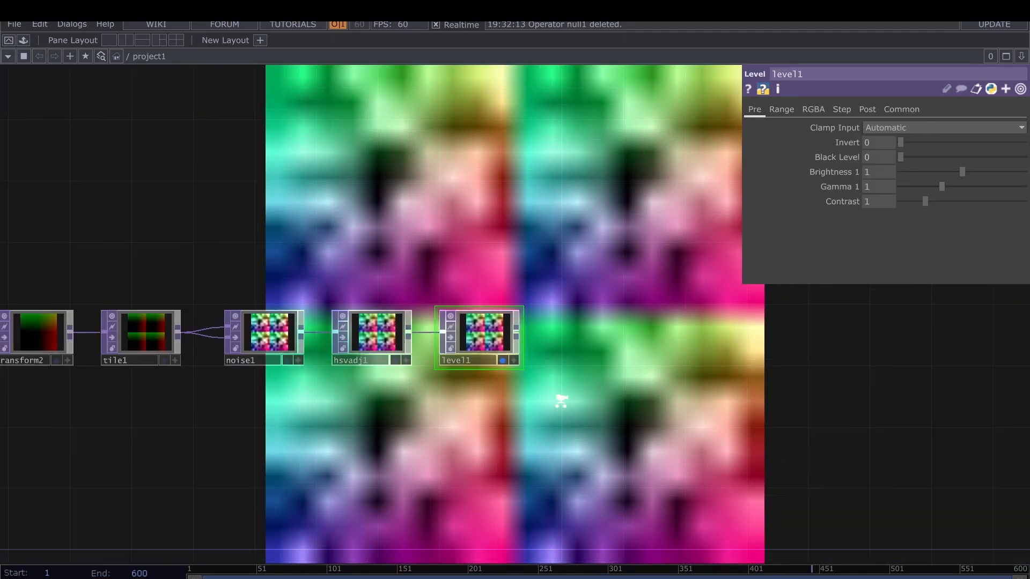
pyautogui.moveTo(504, 417); pyautogui.dragTo(687, 439)
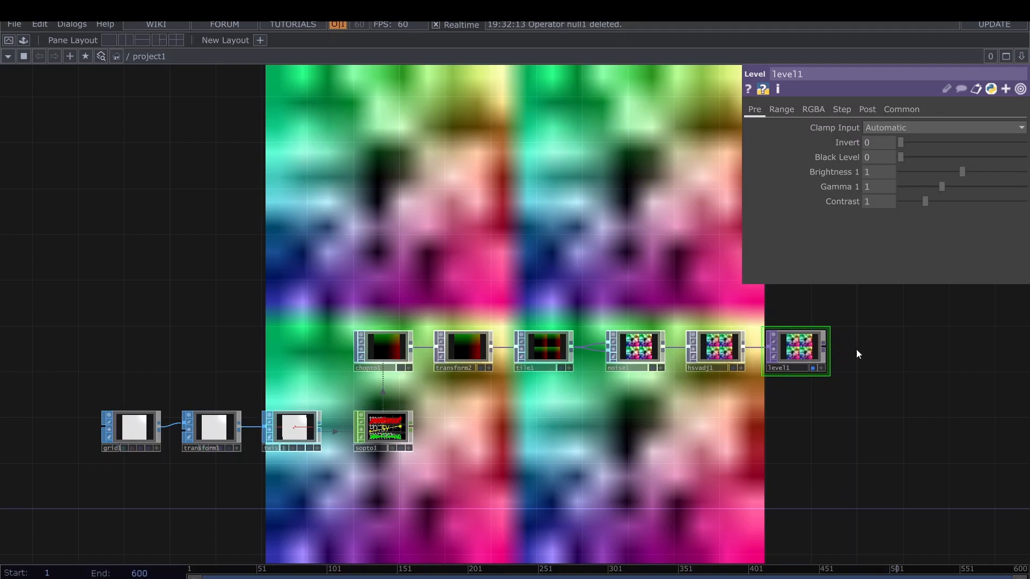
pyautogui.moveTo(732, 430); pyautogui.dragTo(729, 396)
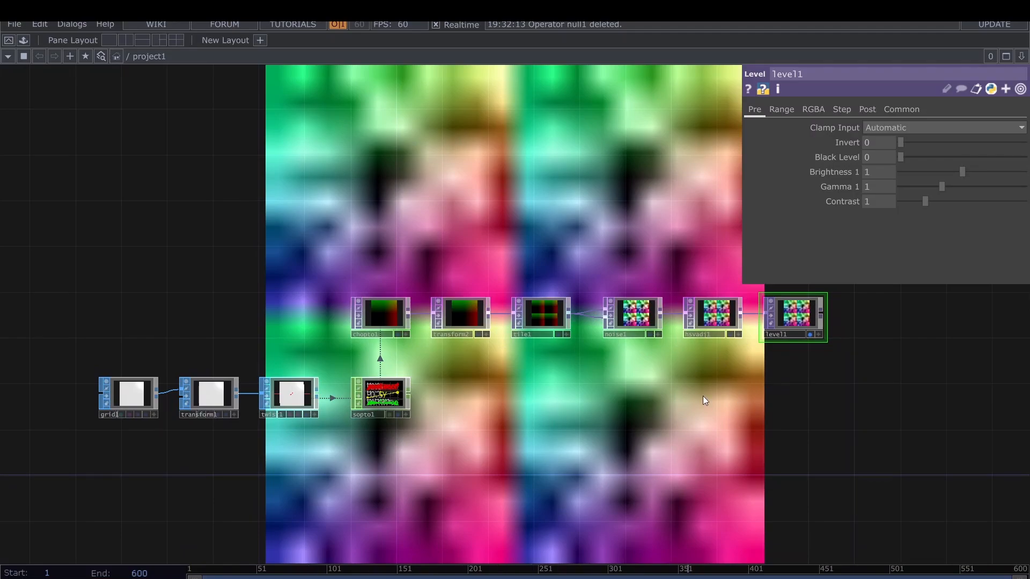
# - Examine the node chain, checking chopto1's node info and transform2's parameters
pyautogui.scroll(5, 703, 395)
pyautogui.scroll(-8, 514, 296)
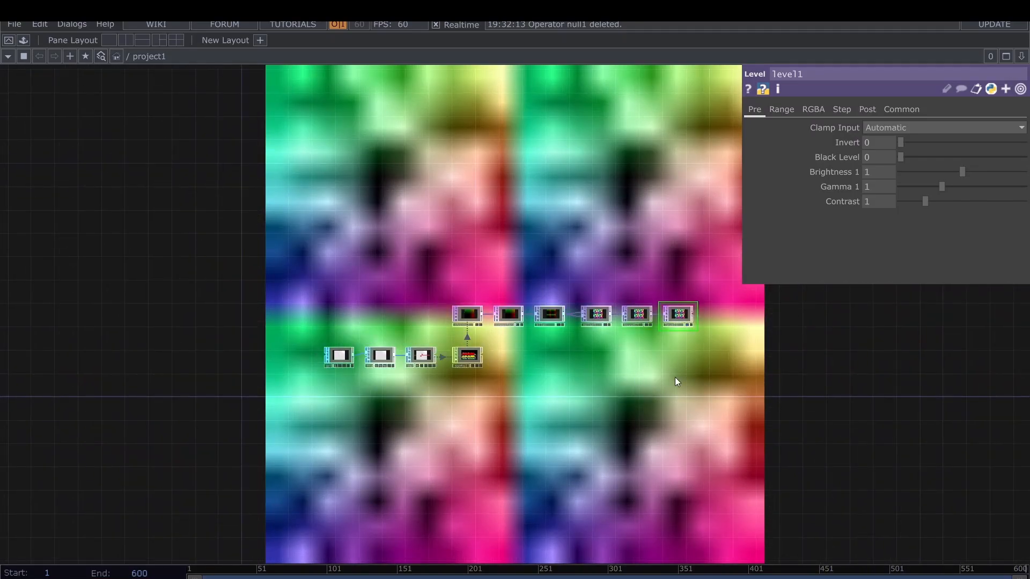
pyautogui.scroll(3, 579, 292)
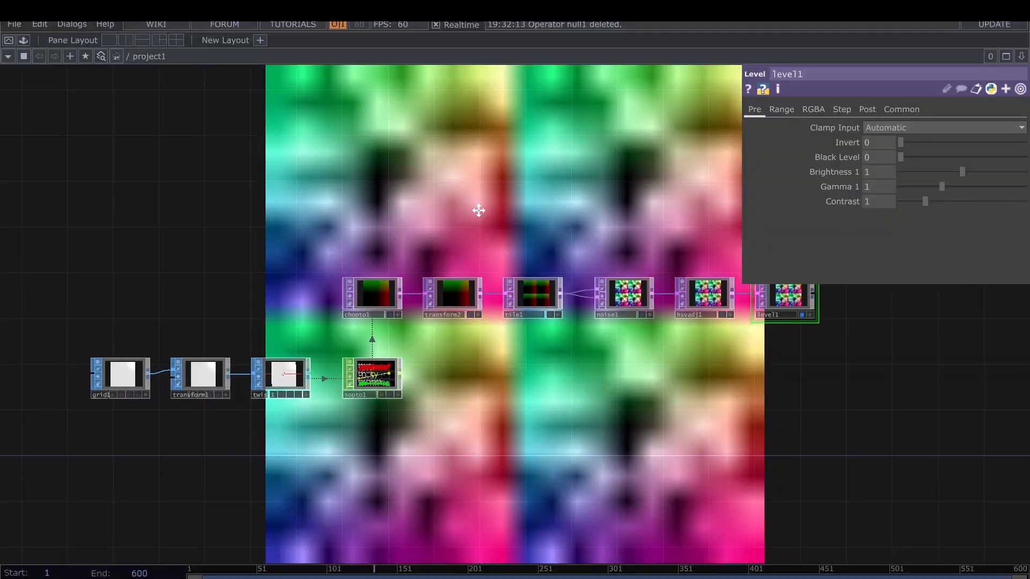
pyautogui.scroll(6, 395, 257)
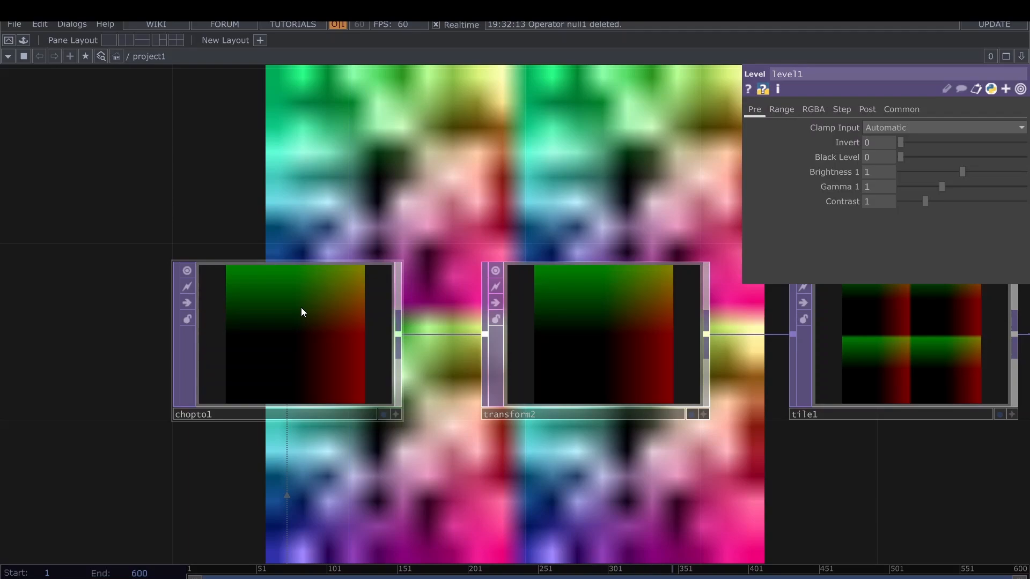
pyautogui.middleClick(301, 307)
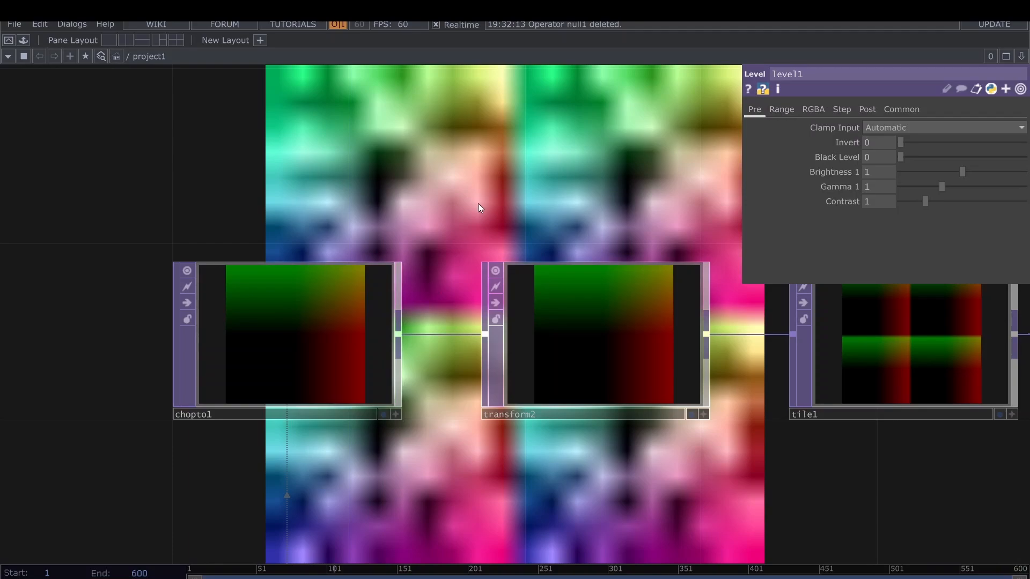
pyautogui.moveTo(478, 205); pyautogui.dragTo(363, 205)
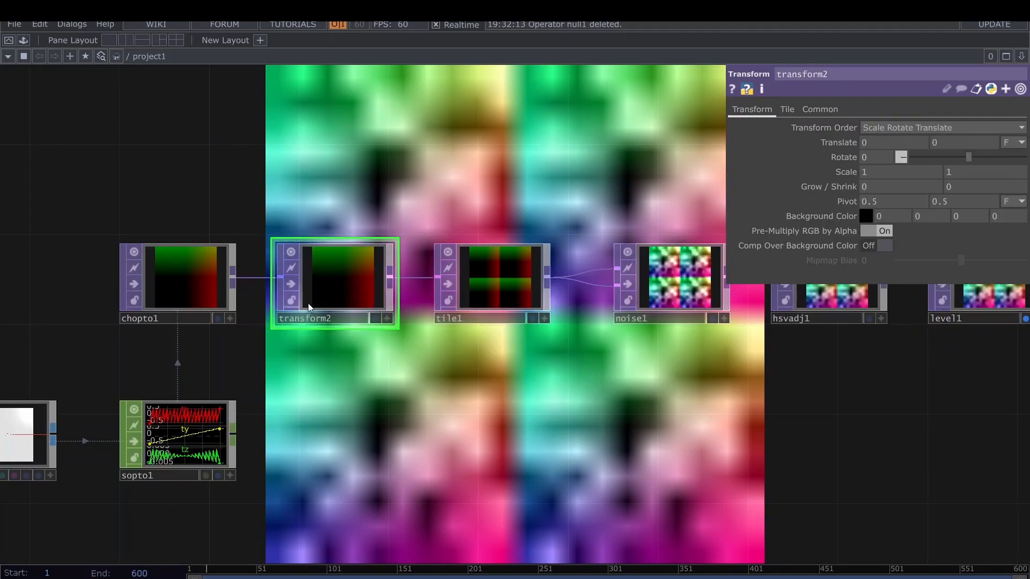
pyautogui.moveTo(324, 412); pyautogui.dragTo(622, 337)
pyautogui.moveTo(622, 337); pyautogui.dragTo(599, 262, button='middle')
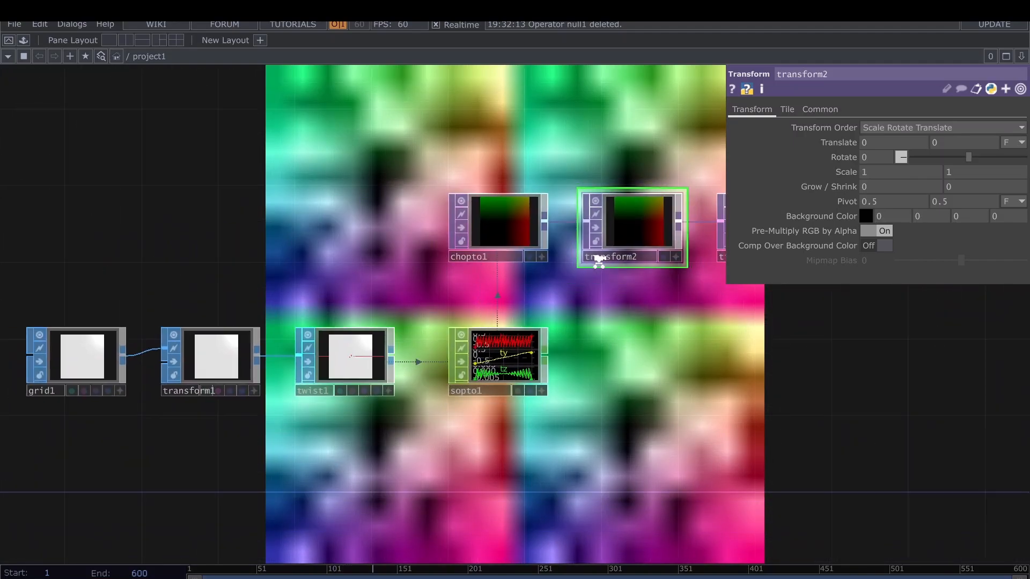
pyautogui.scroll(-1, 599, 262)
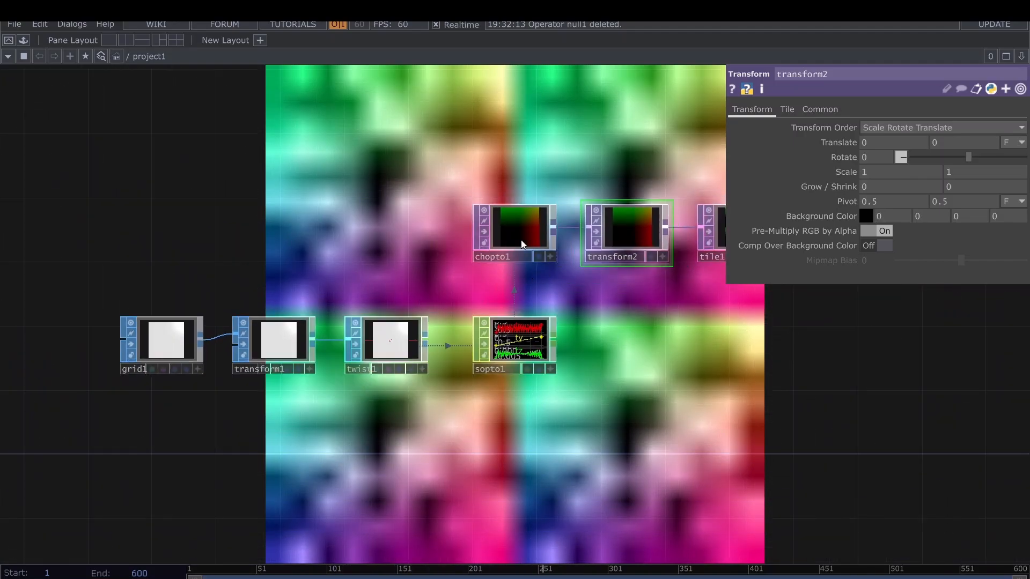
# - Inspect the parameters of grid1 and twist1 and the channel graph of sopto1
pyautogui.click(173, 342)
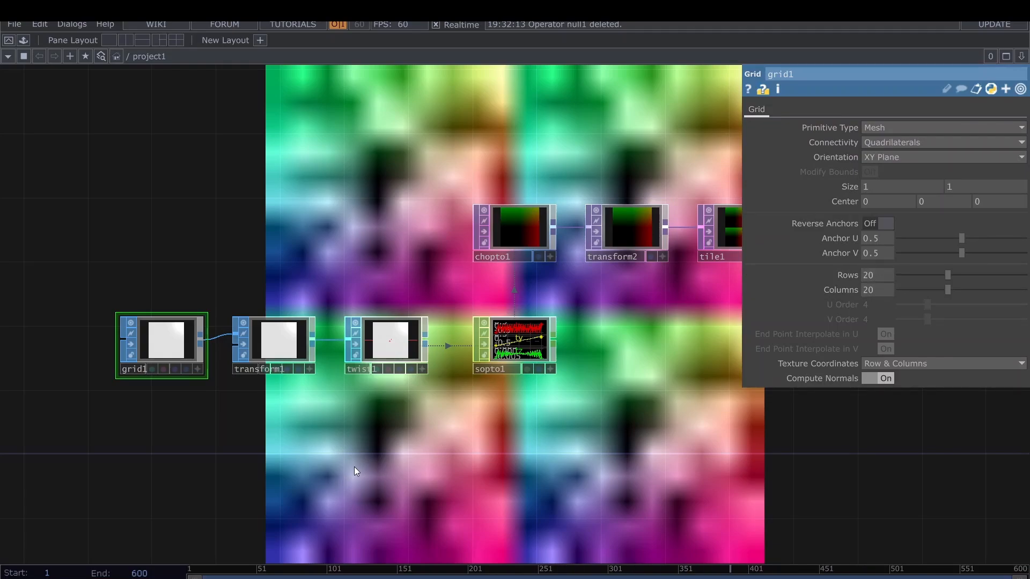
pyautogui.scroll(2, 243, 392)
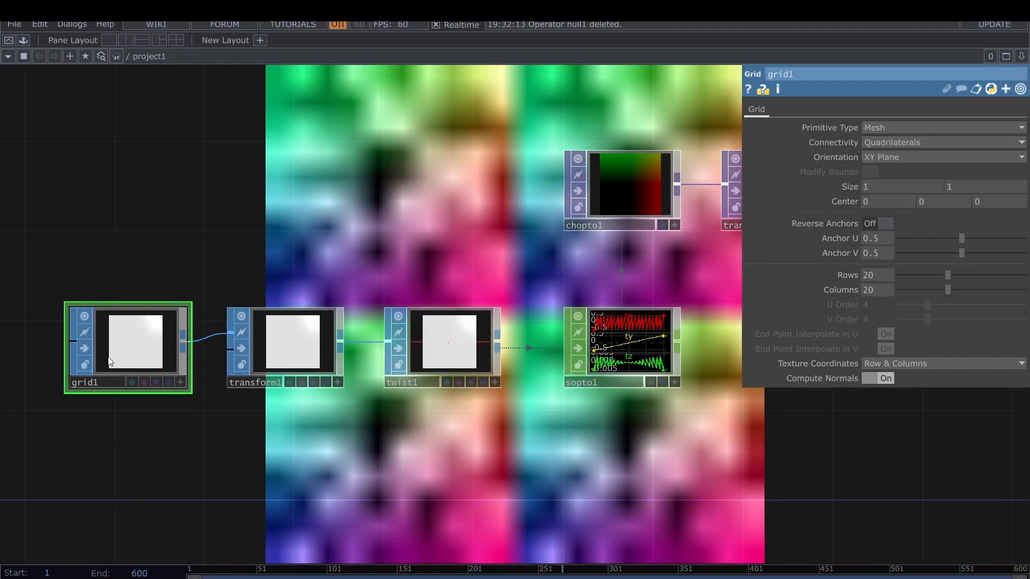
pyautogui.scroll(6, 516, 382)
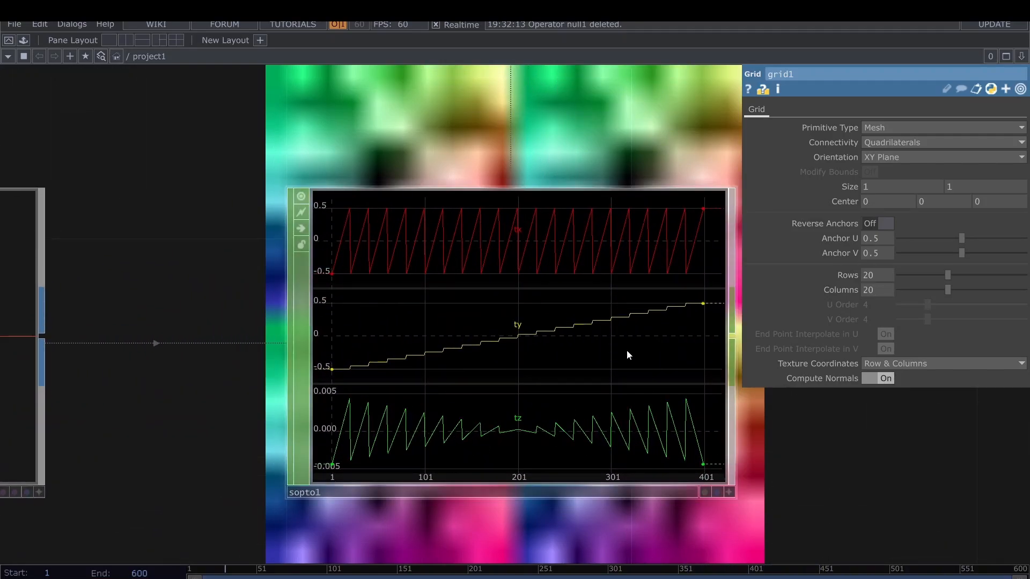
pyautogui.scroll(-3, 559, 324)
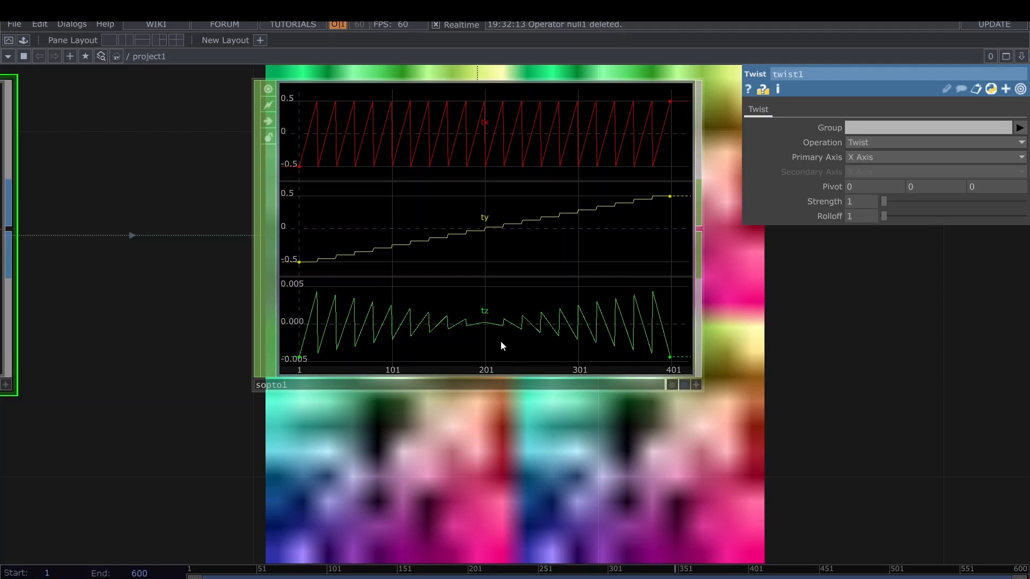
pyautogui.scroll(-5, 500, 340)
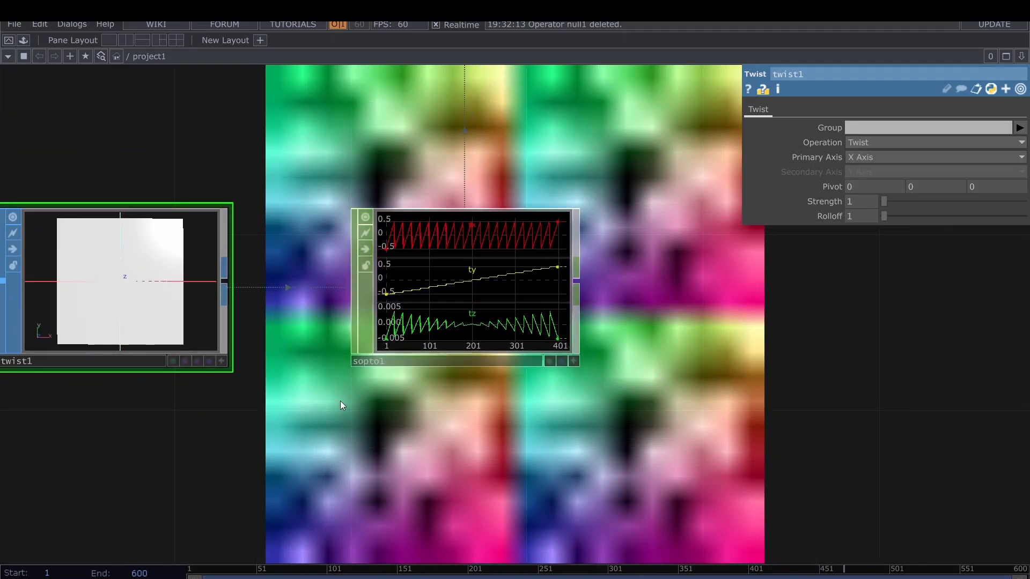
# - Temporarily bypass twist1 while orbiting grid1's viewer to see the grid from the side
pyautogui.click(65, 249)
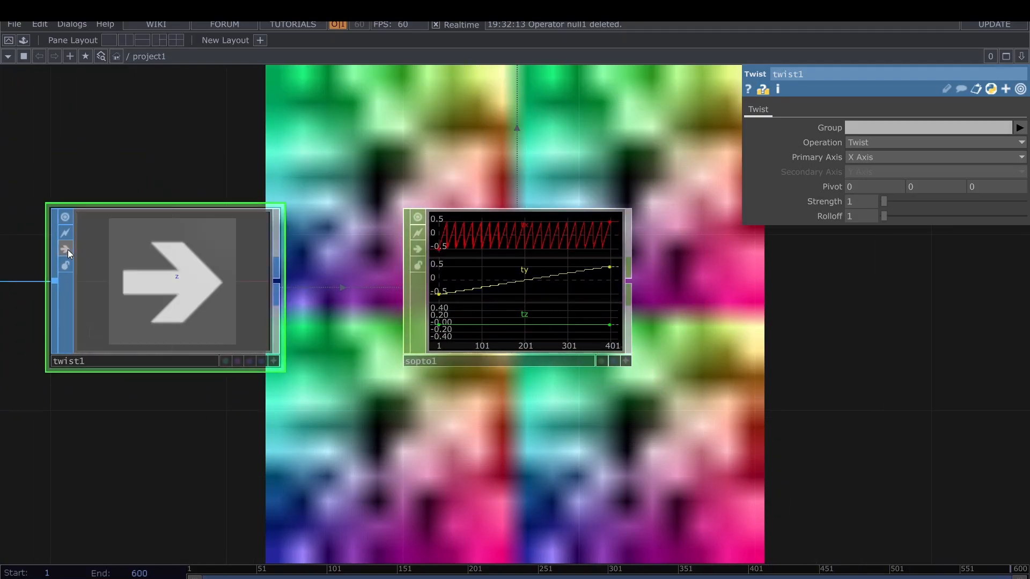
pyautogui.scroll(3, 462, 334)
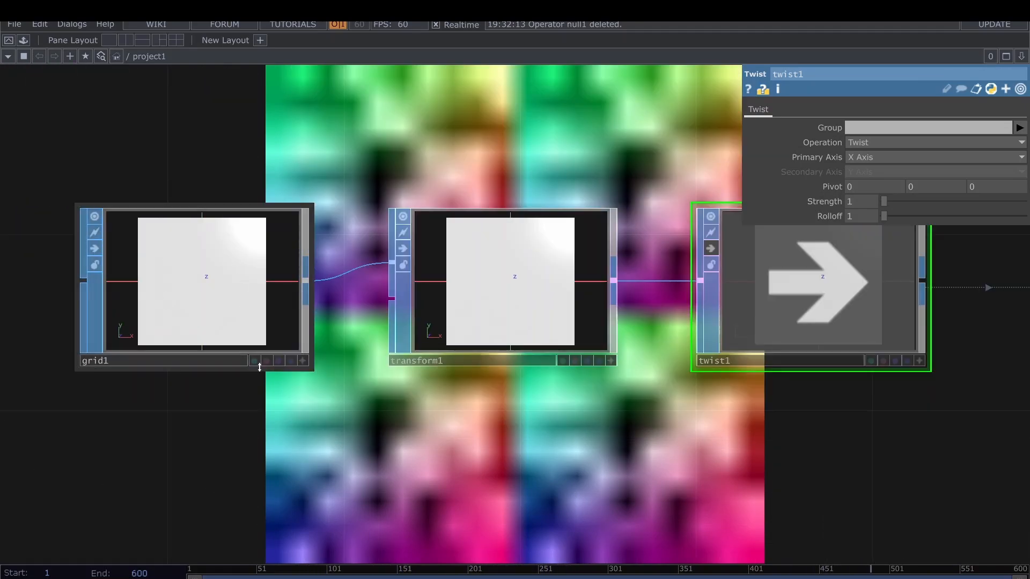
pyautogui.click(303, 363)
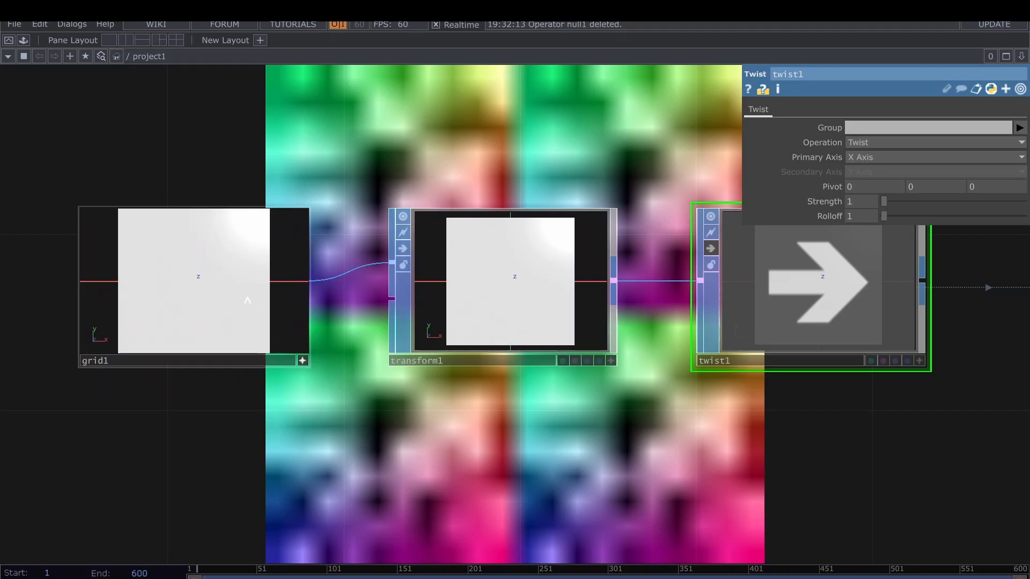
pyautogui.moveTo(285, 349); pyautogui.dragTo(201, 308)
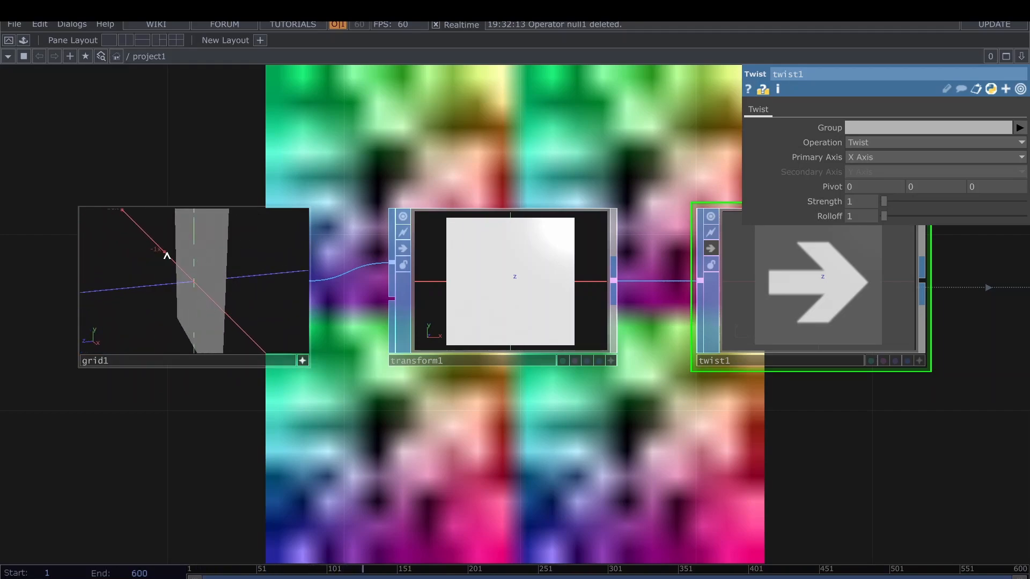
pyautogui.click(303, 361)
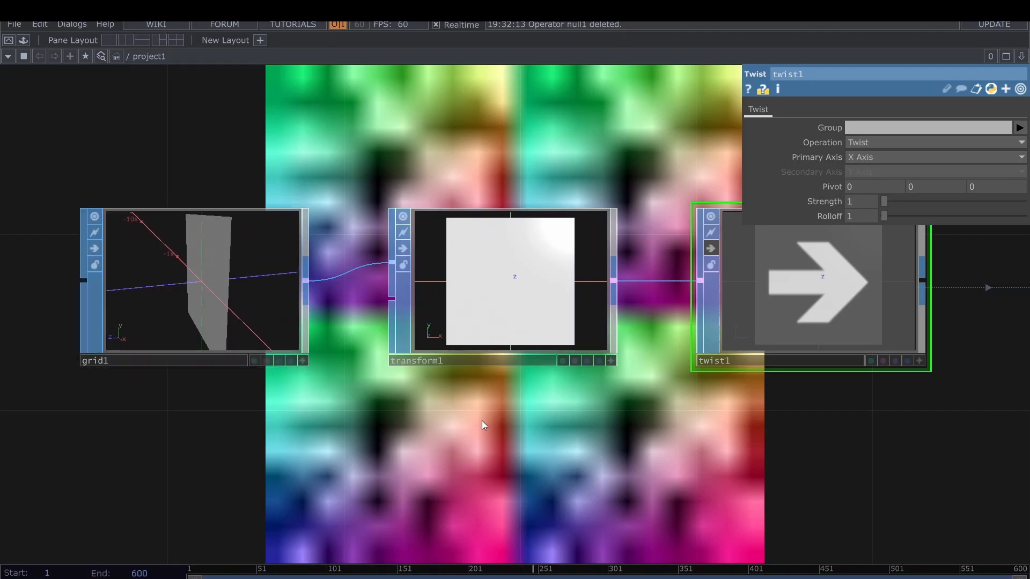
pyautogui.moveTo(672, 334); pyautogui.dragTo(398, 328)
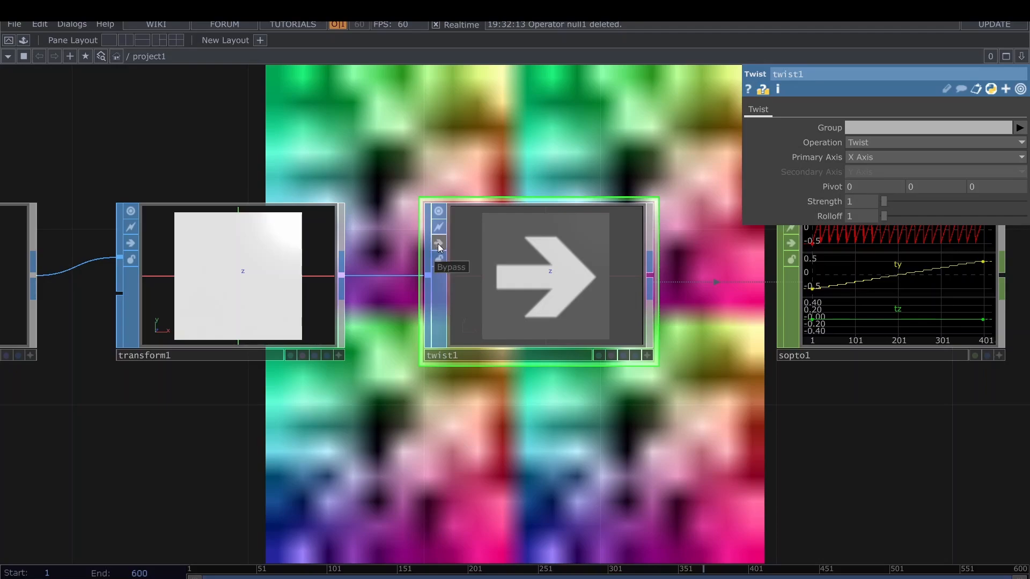
pyautogui.click(438, 245)
# - Compare sopto1's tx, ty and tz channels with the image and parameters of chopto1
pyautogui.moveTo(799, 470); pyautogui.dragTo(503, 463)
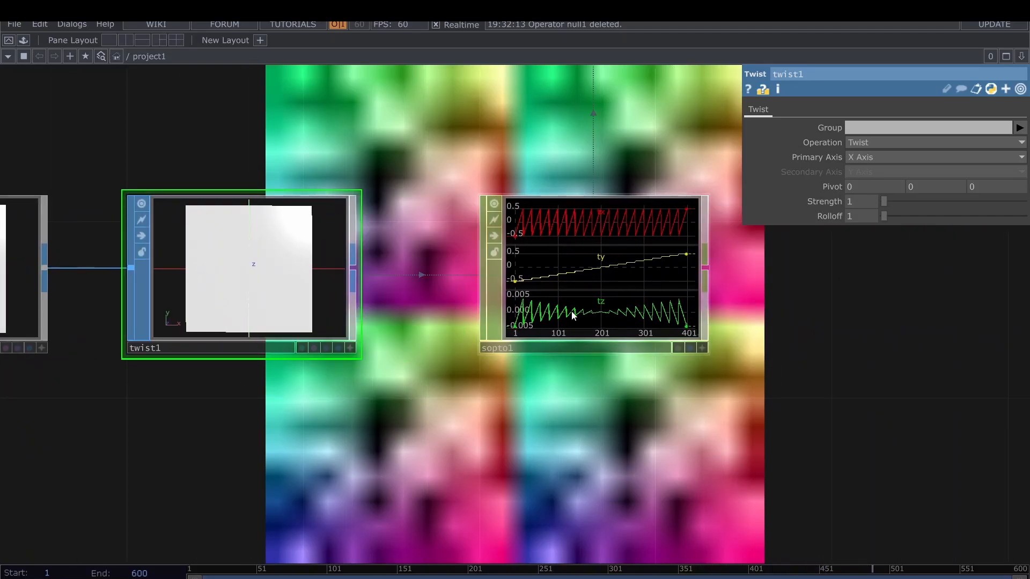
pyautogui.scroll(-2, 735, 414)
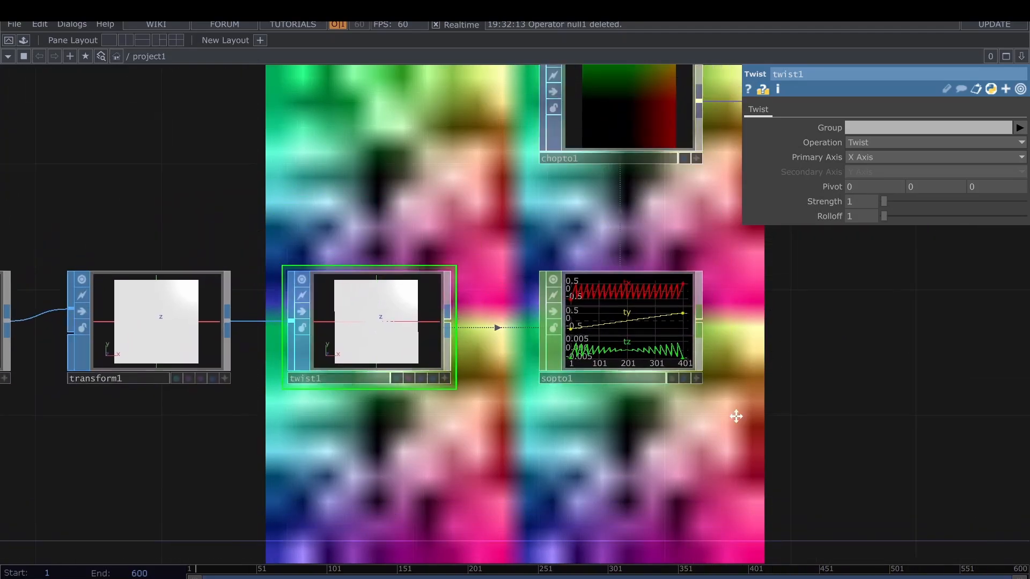
pyautogui.moveTo(736, 414); pyautogui.dragTo(674, 462)
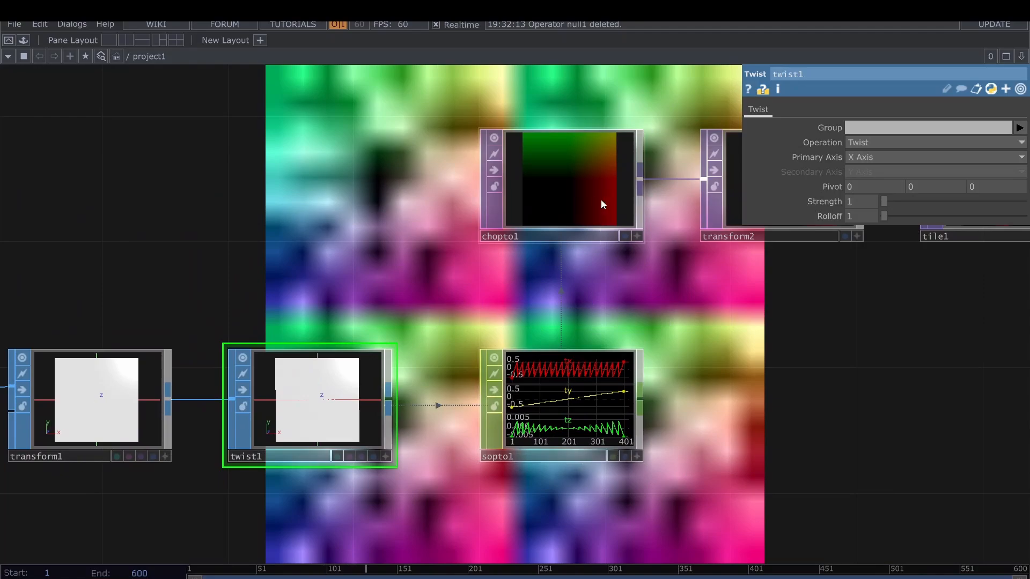
pyautogui.click(569, 180)
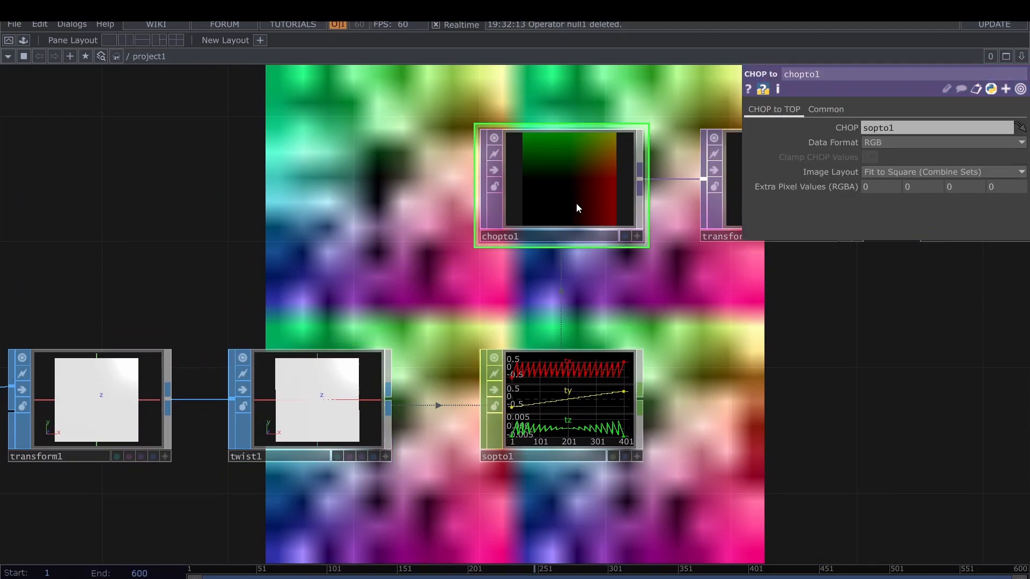
pyautogui.moveTo(574, 396); pyautogui.dragTo(823, 419, button='middle')
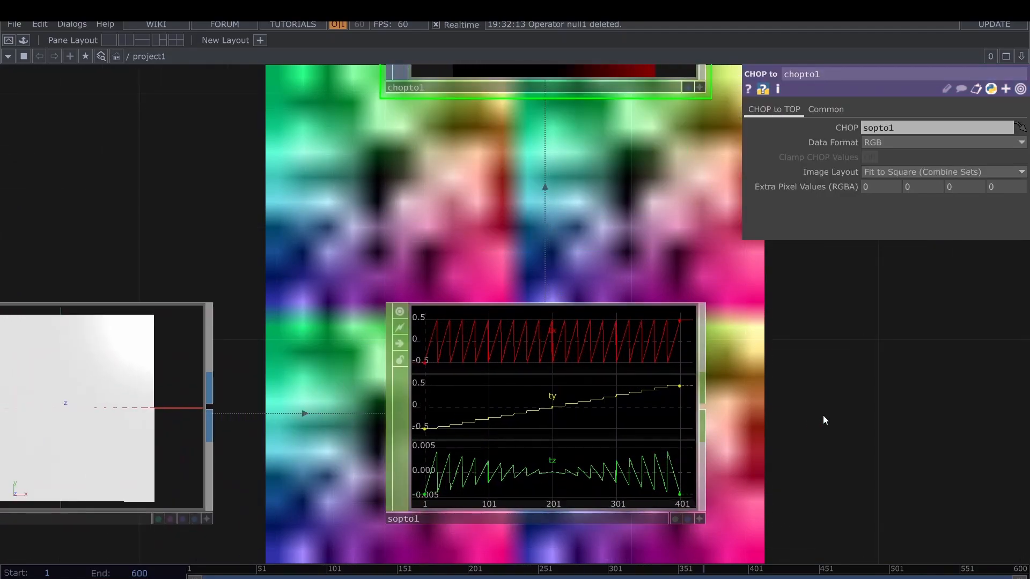
pyautogui.moveTo(832, 403); pyautogui.dragTo(780, 312)
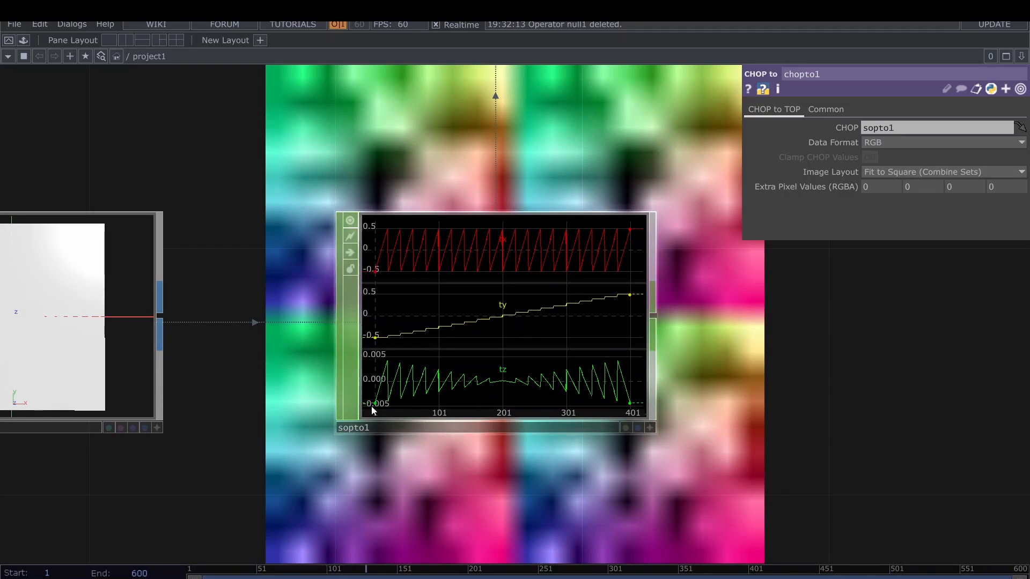
# - Trace the chain from grid1 to chopto1, checking grid1's rows and columns and chopto1's parameters
pyautogui.scroll(-3, 492, 326)
pyautogui.moveTo(623, 325); pyautogui.dragTo(616, 380)
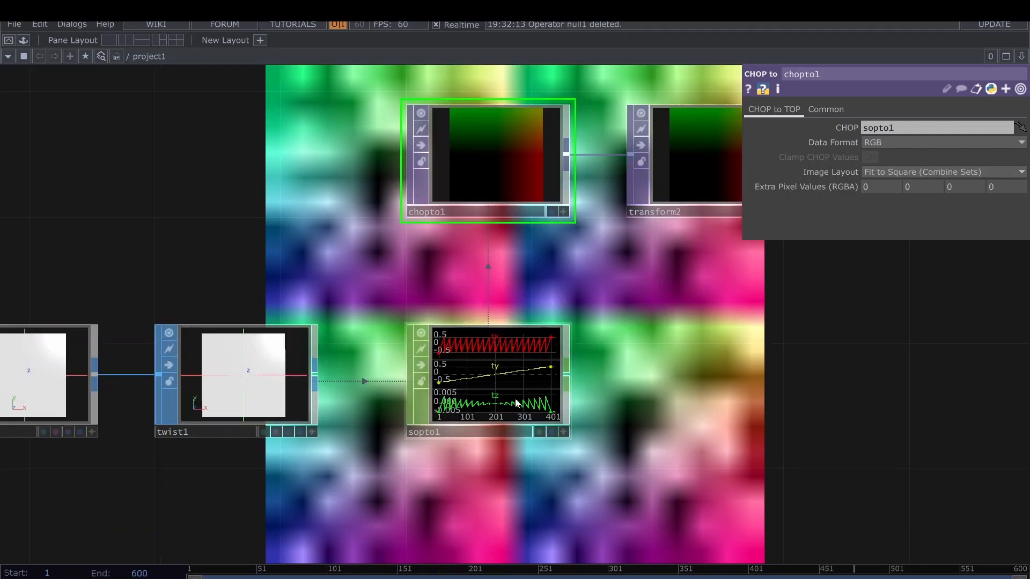
pyautogui.scroll(3, 504, 146)
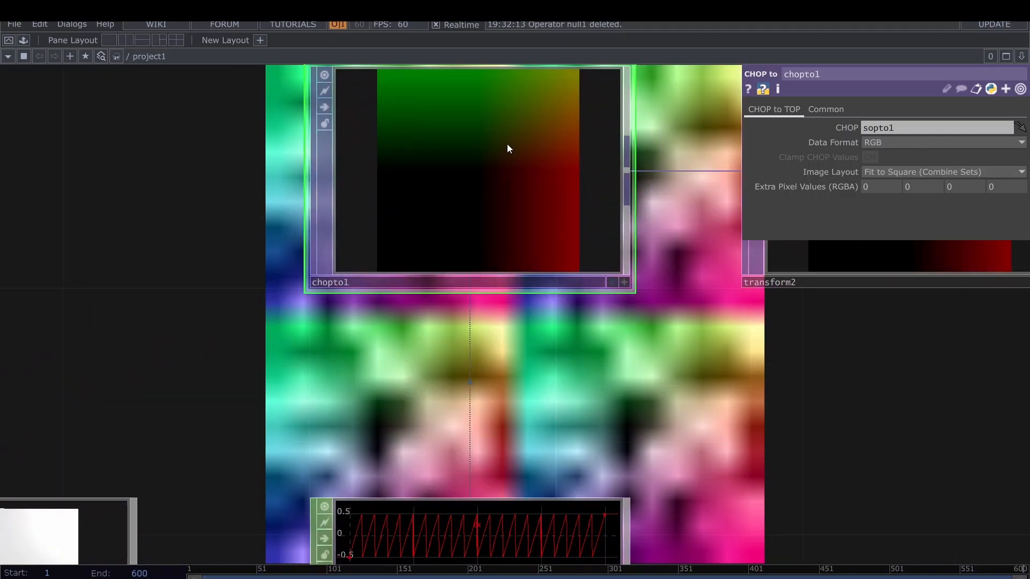
pyautogui.scroll(-1, 517, 195)
pyautogui.scroll(-2, 466, 309)
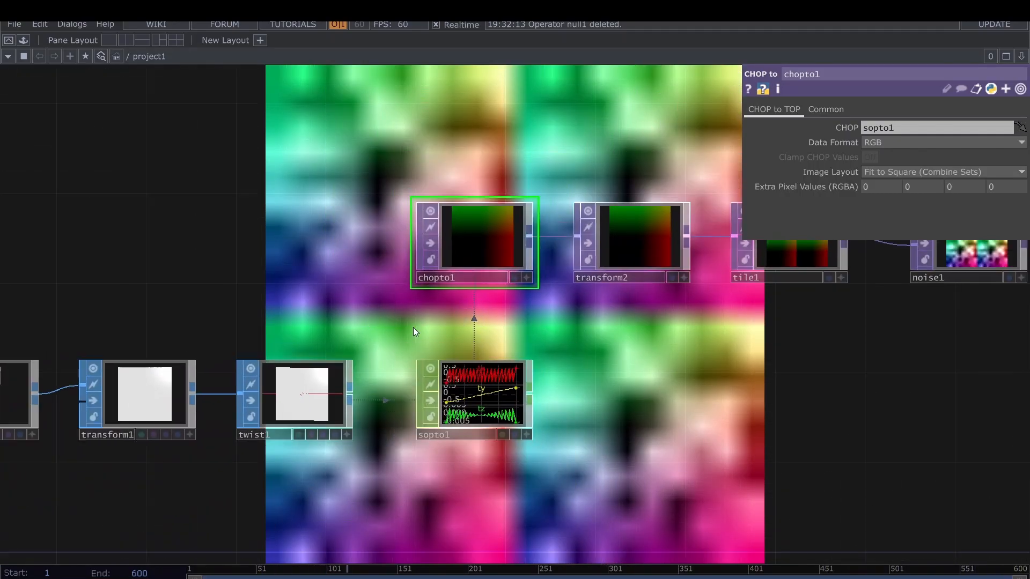
pyautogui.moveTo(413, 328); pyautogui.dragTo(567, 323)
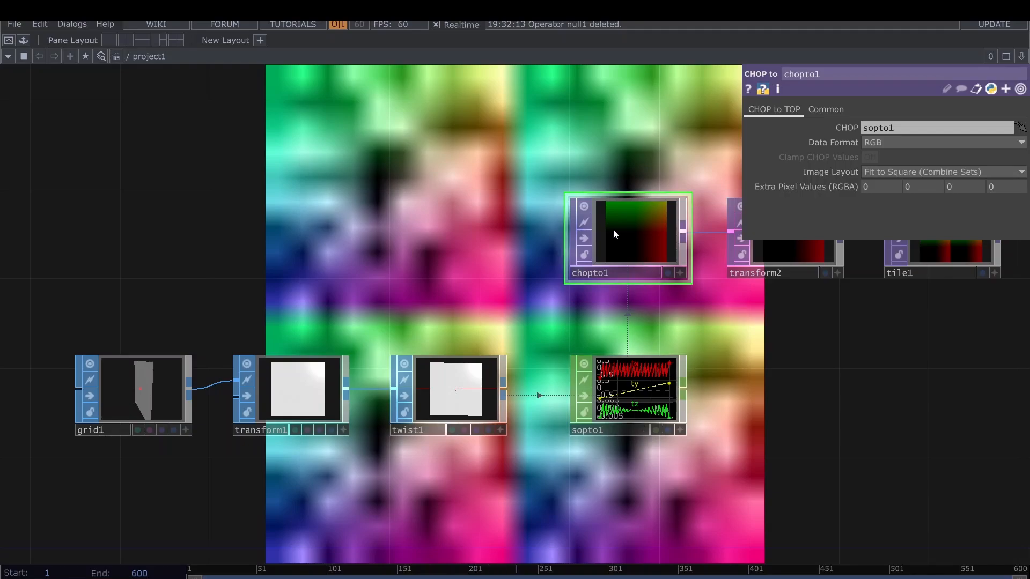
pyautogui.moveTo(613, 229); pyautogui.dragTo(177, 400, button='middle')
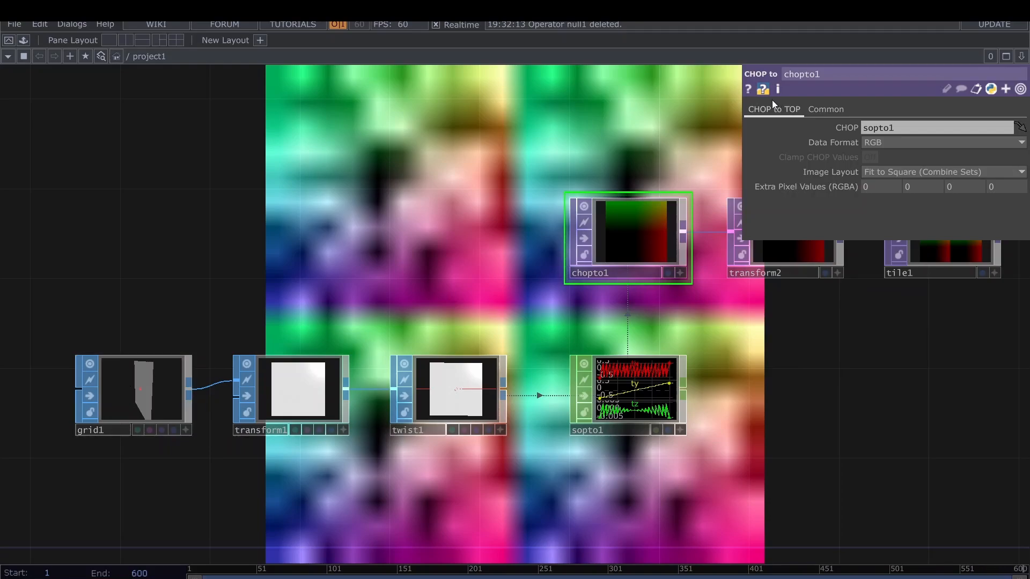
pyautogui.click(153, 371)
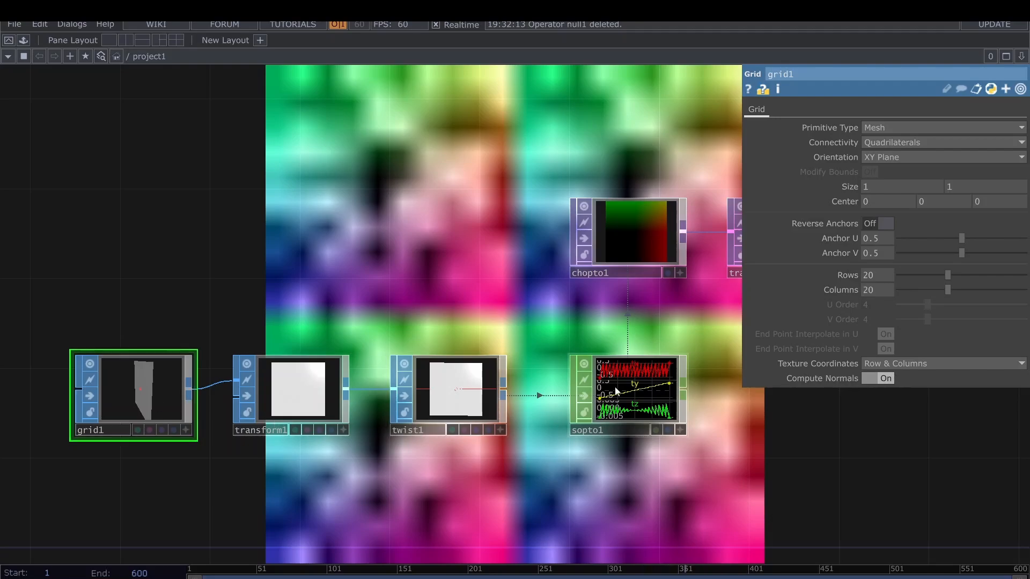
pyautogui.moveTo(738, 434); pyautogui.dragTo(607, 449)
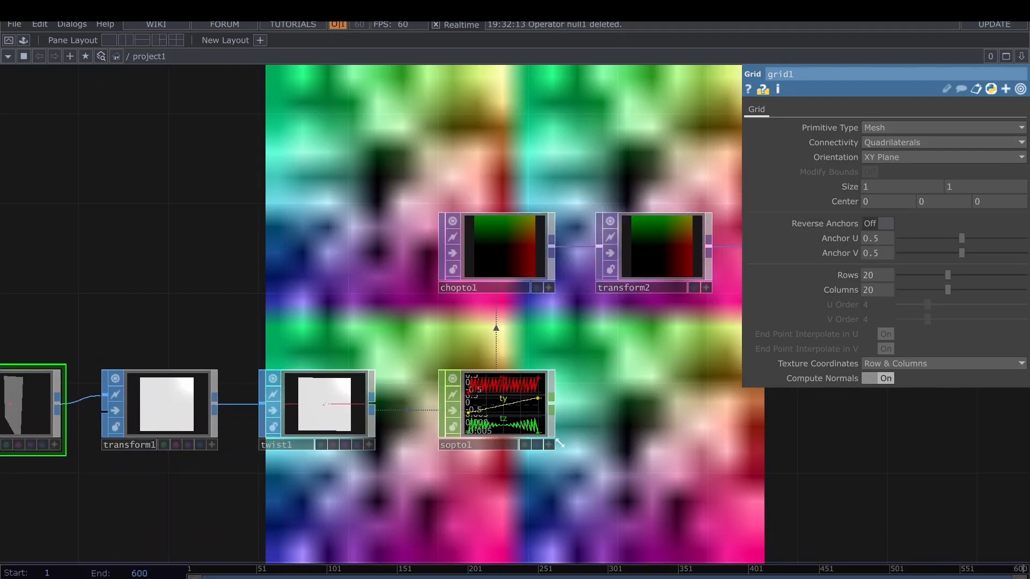
pyautogui.click(506, 246)
# - Set transform2's output resolution to a custom 1920 by 1080
pyautogui.moveTo(715, 359); pyautogui.dragTo(568, 366)
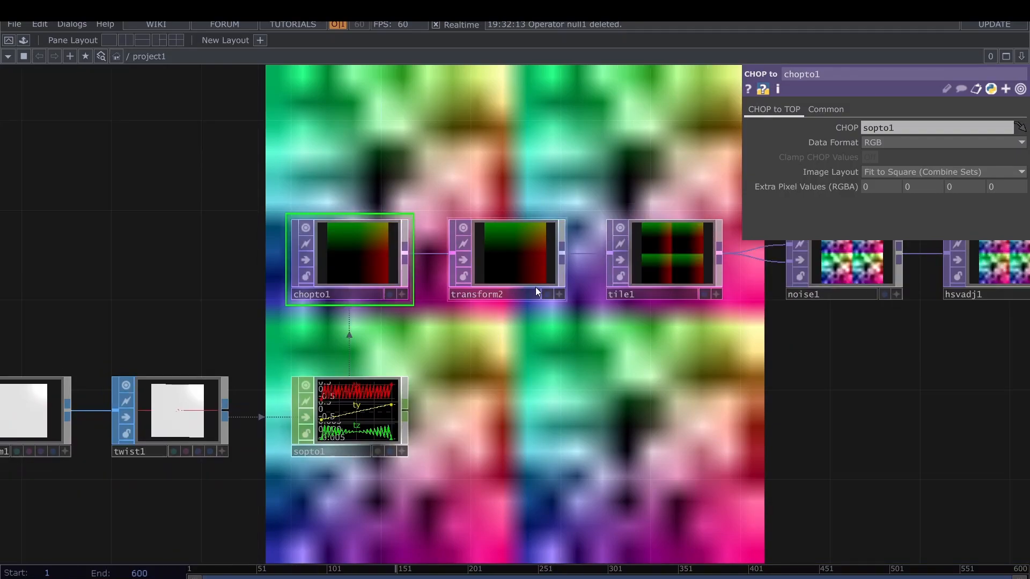
pyautogui.click(523, 257)
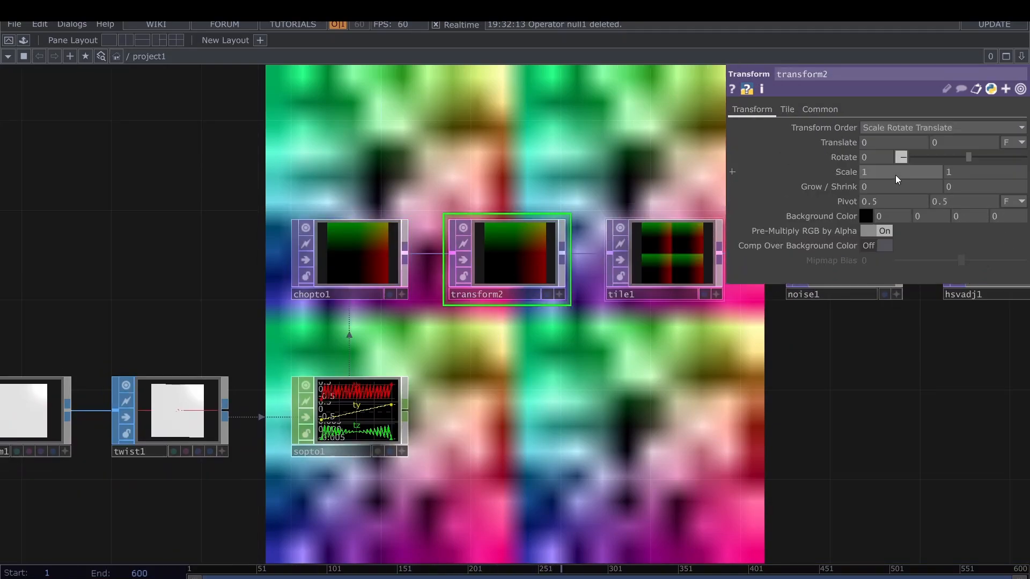
pyautogui.click(820, 109)
pyautogui.click(937, 128)
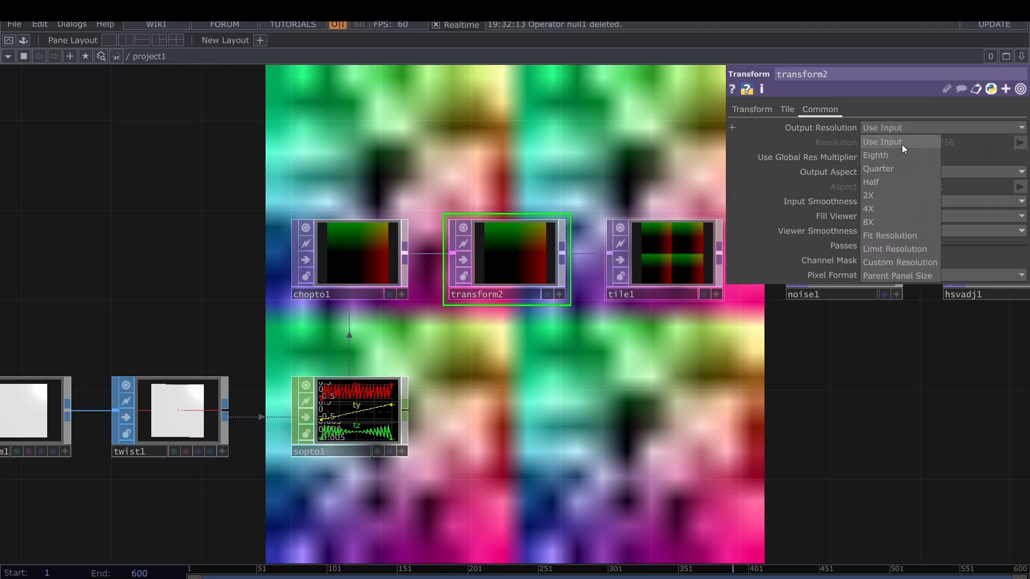
pyautogui.click(905, 262)
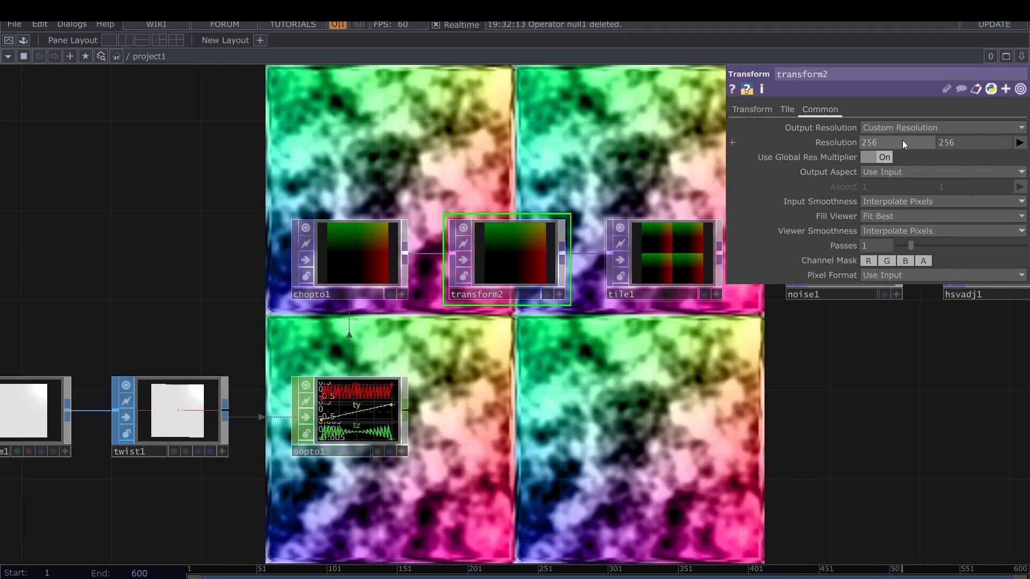
pyautogui.click(902, 141)
pyautogui.write('19')
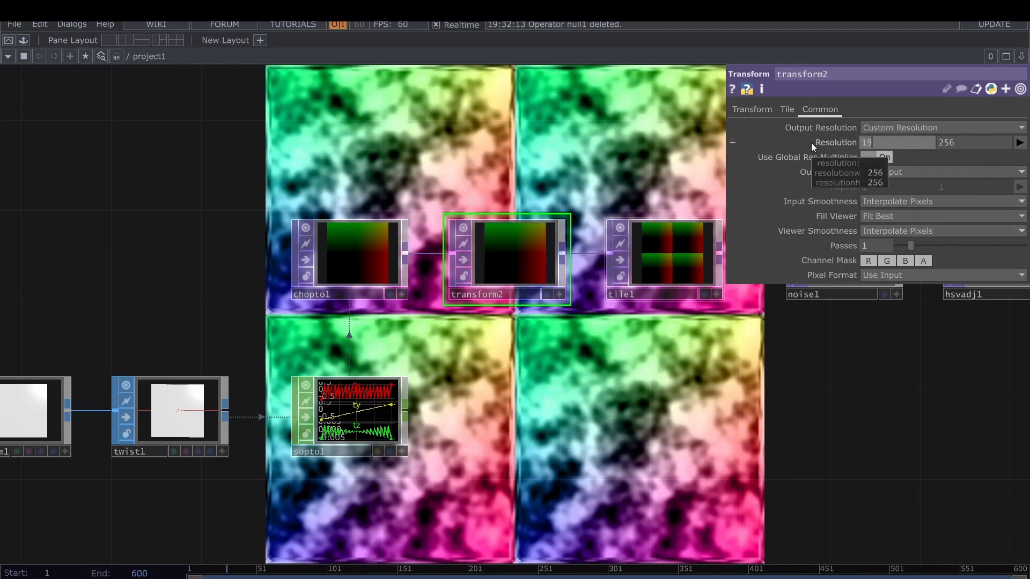
pyautogui.write('20')
pyautogui.press('Tab')
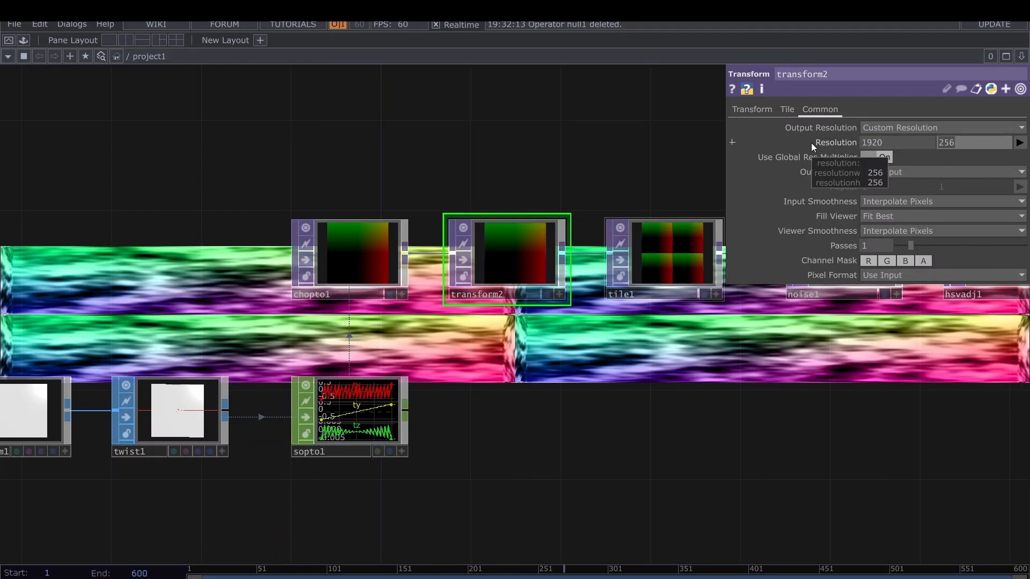
pyautogui.write('1080')
pyautogui.press('Return')
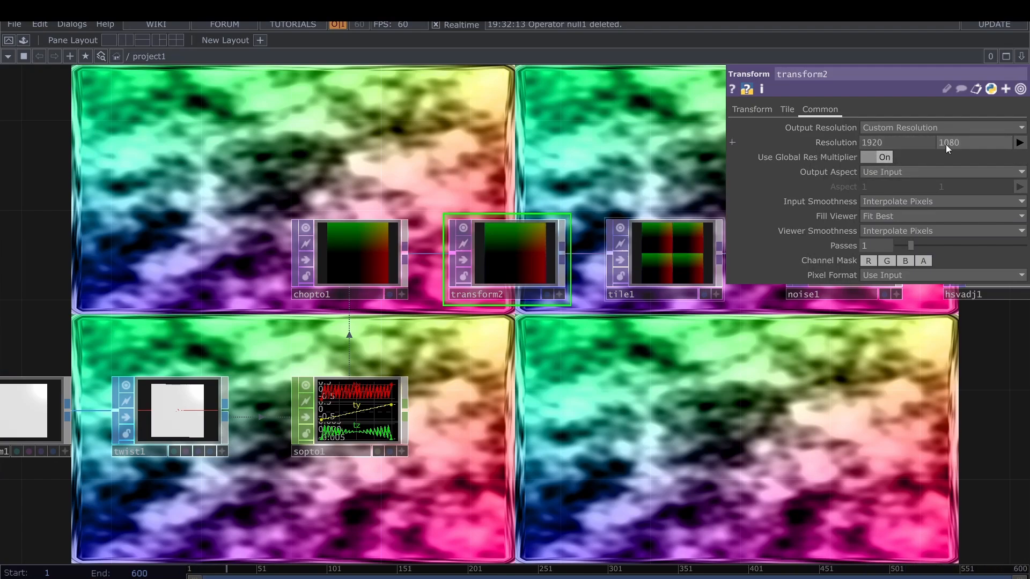
pyautogui.click(1019, 142)
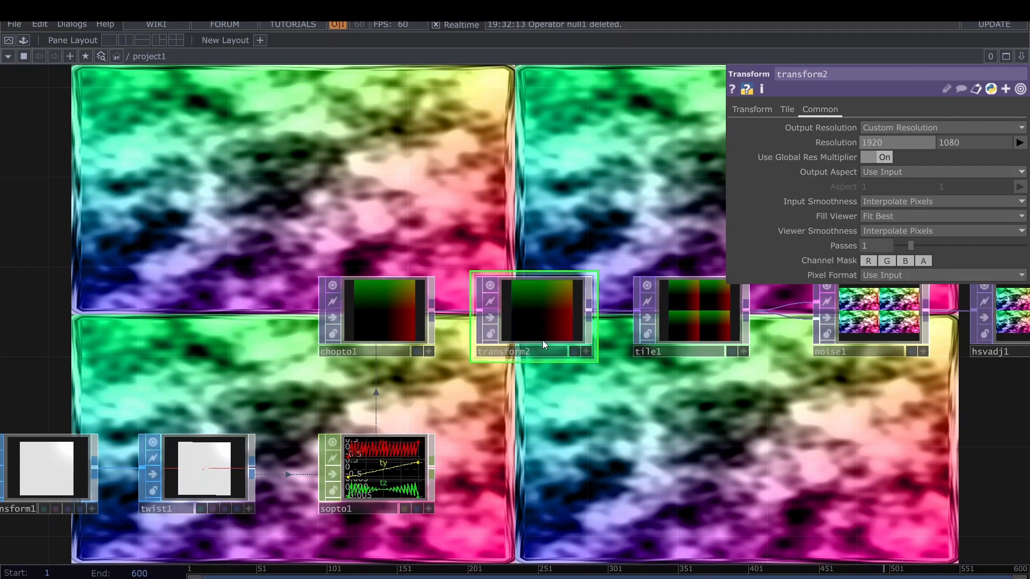
# - Shift transform2's image horizontally, try the Repeat extend mode, and set Extend to Mirror
pyautogui.moveTo(636, 396); pyautogui.dragTo(603, 446)
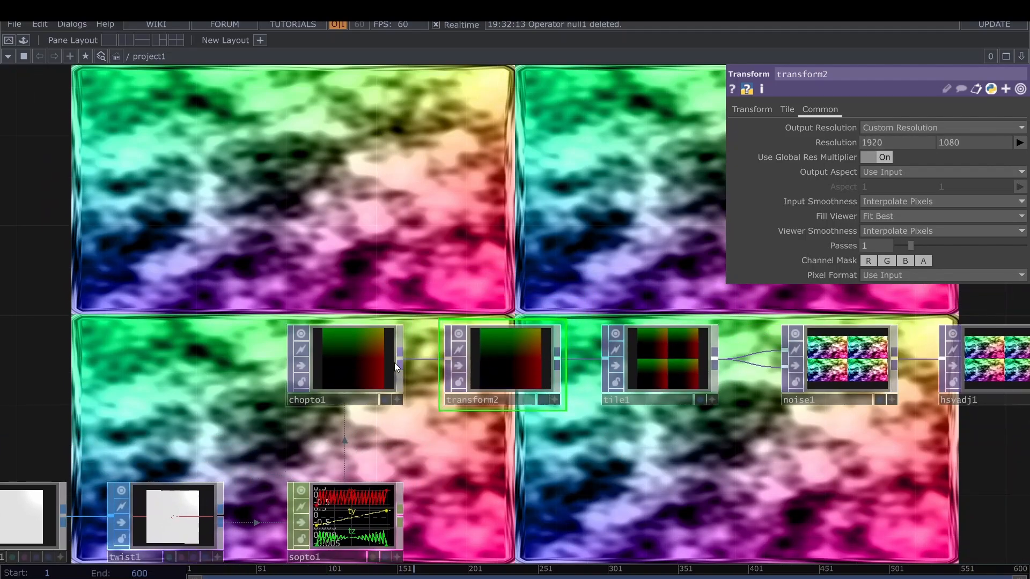
pyautogui.click(751, 109)
pyautogui.click(787, 110)
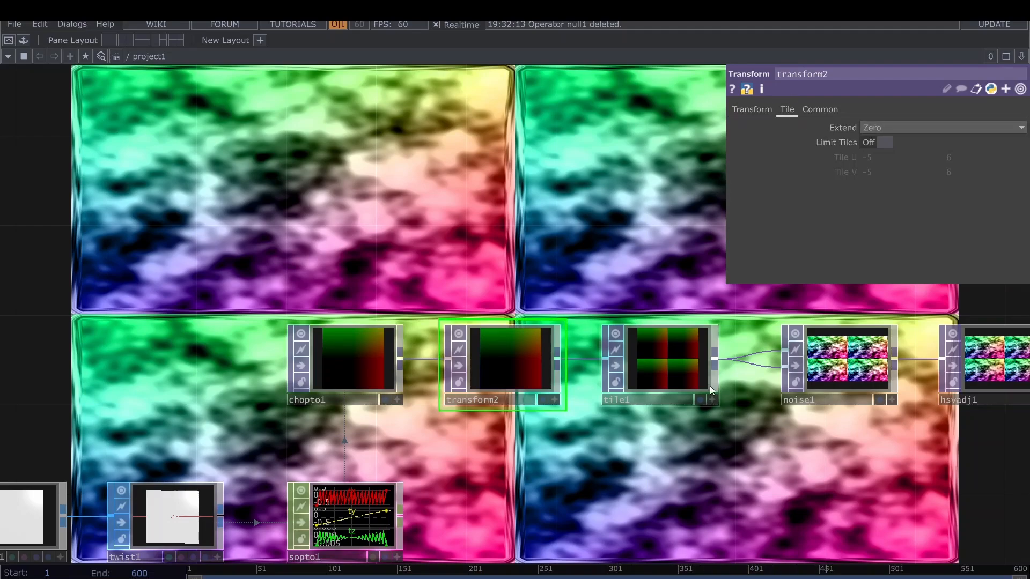
pyautogui.scroll(5, 707, 378)
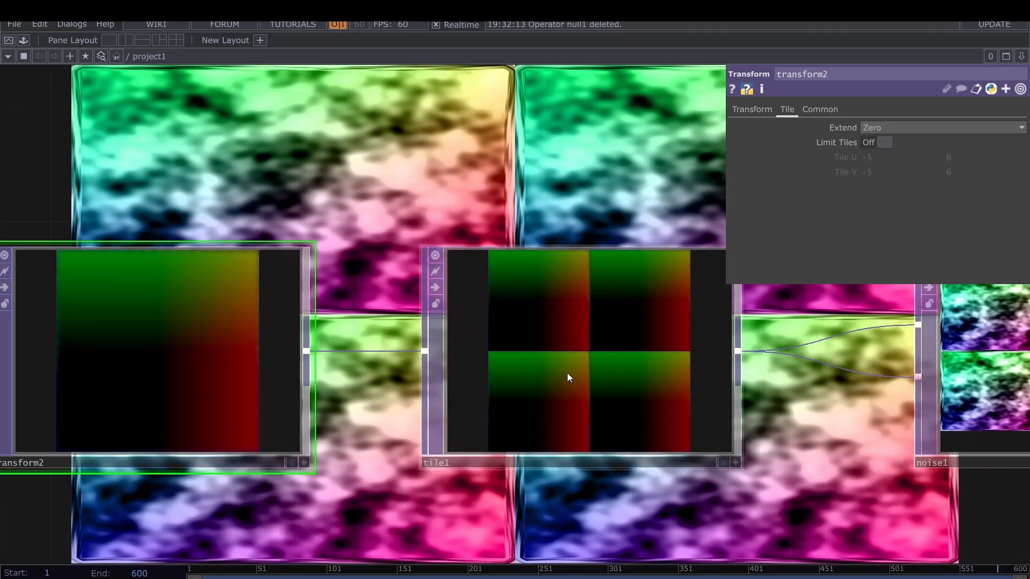
pyautogui.moveTo(488, 218); pyautogui.dragTo(634, 214)
pyautogui.moveTo(340, 166); pyautogui.dragTo(778, 226)
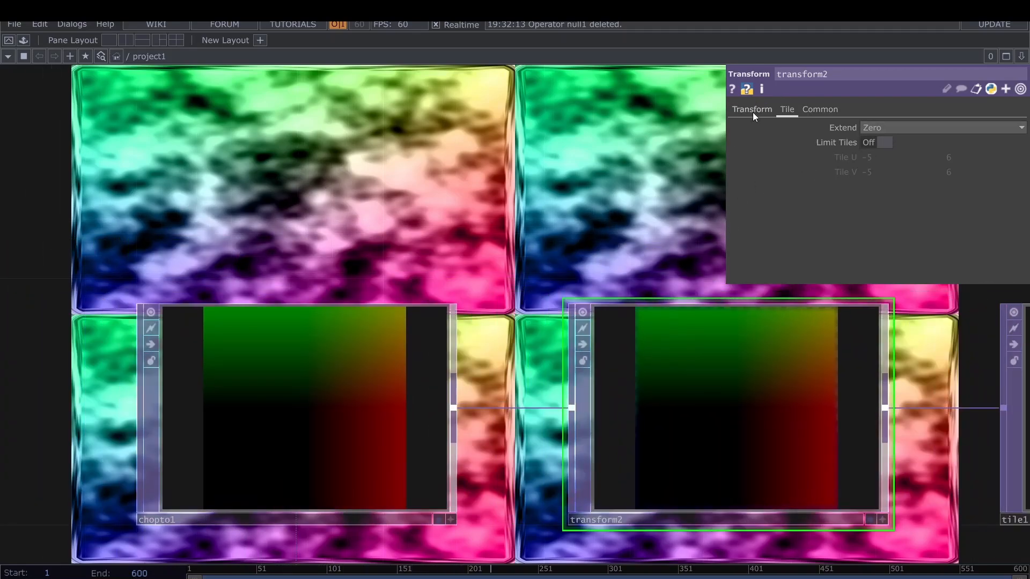
pyautogui.click(753, 110)
pyautogui.moveTo(880, 142); pyautogui.dragTo(853, 121, button='middle')
pyautogui.click(793, 110)
pyautogui.click(885, 129)
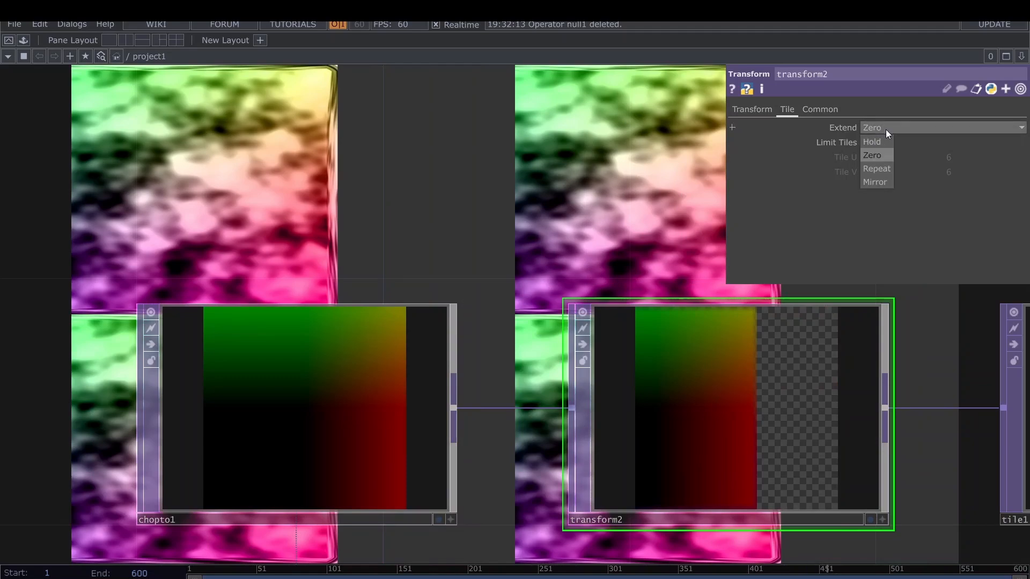
pyautogui.click(884, 170)
pyautogui.click(871, 127)
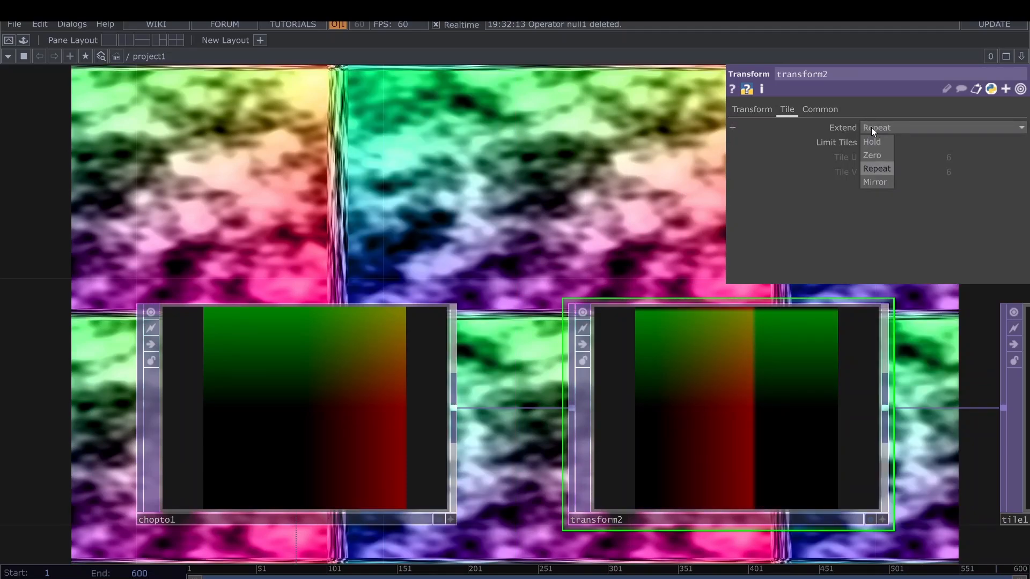
pyautogui.click(887, 182)
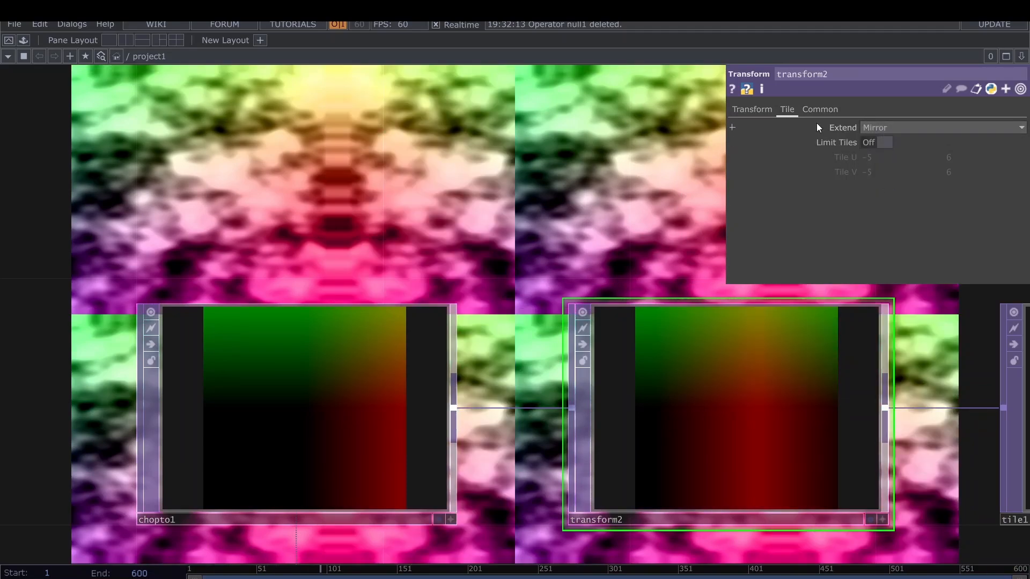
# - Return transform2's horizontal translate to 0 and check its image edges
pyautogui.click(767, 109)
pyautogui.moveTo(896, 140); pyautogui.dragTo(895, 131, button='middle')
pyautogui.scroll(-3, 745, 432)
pyautogui.moveTo(706, 296); pyautogui.dragTo(552, 236)
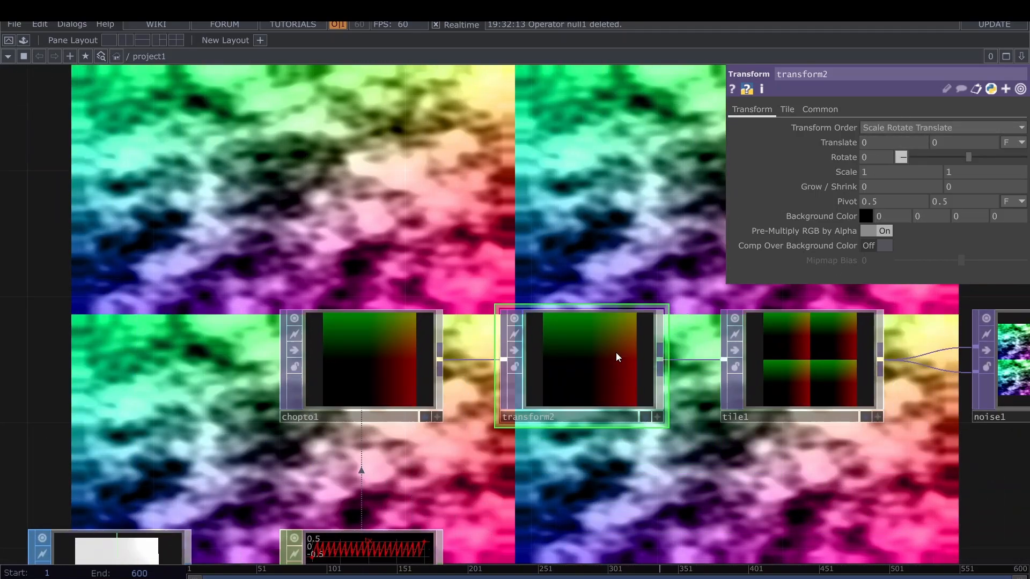
pyautogui.scroll(3, 616, 353)
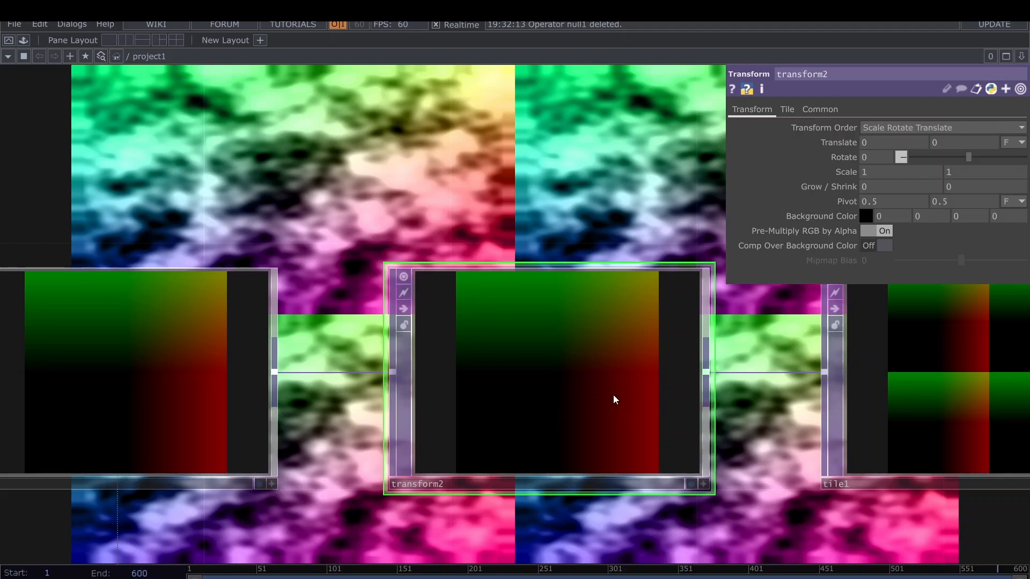
# - Change the primary axis of twist1's deformation
pyautogui.scroll(-3, 555, 303)
pyautogui.moveTo(410, 377); pyautogui.dragTo(601, 258)
pyautogui.click(496, 328)
pyautogui.scroll(3, 486, 338)
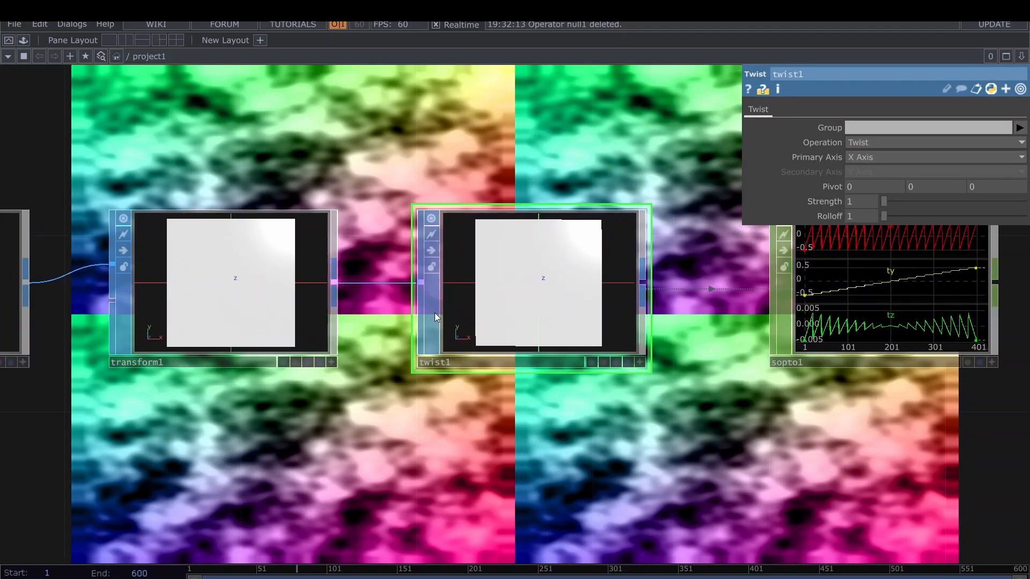
pyautogui.click(861, 157)
pyautogui.click(868, 188)
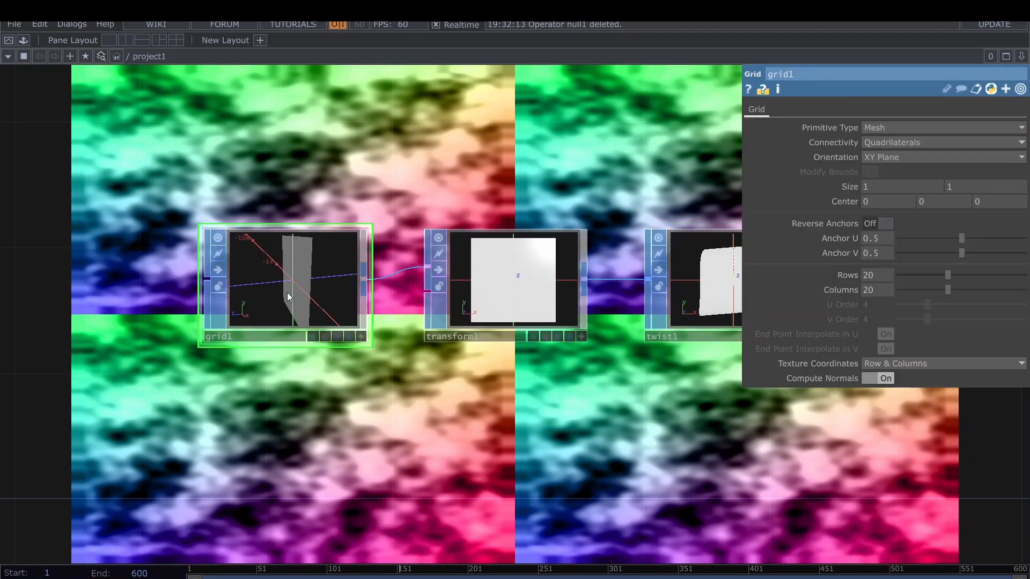
# - Increase grid1's resolution to 60 rows and 80 columns
pyautogui.moveTo(887, 275); pyautogui.dragTo(796, 302, button='middle')
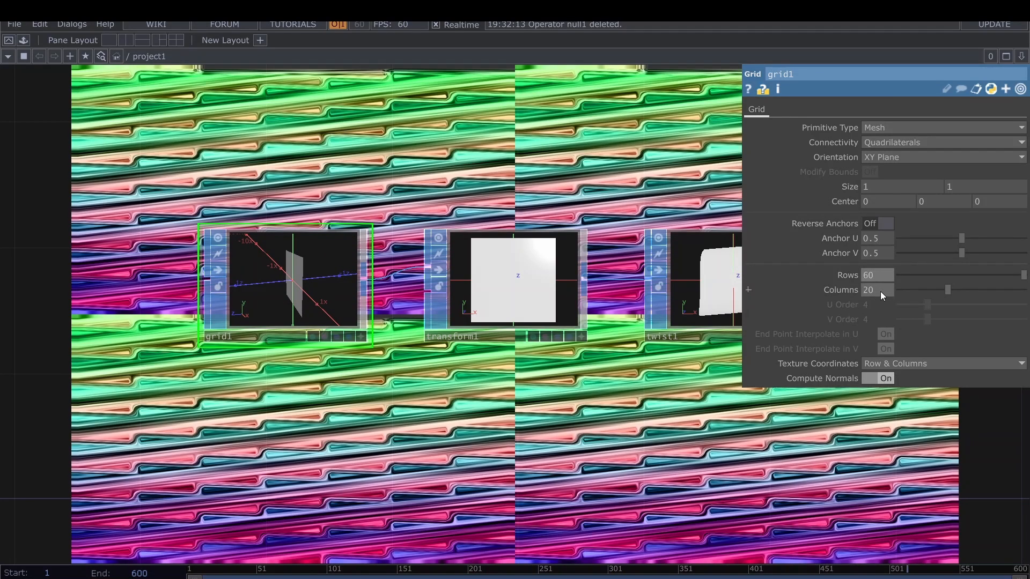
pyautogui.moveTo(880, 292)
pyautogui.mouseDown(button='middle')
pyautogui.moveTo(888, 276)
pyautogui.moveTo(881, 291)
pyautogui.mouseUp(button='middle')
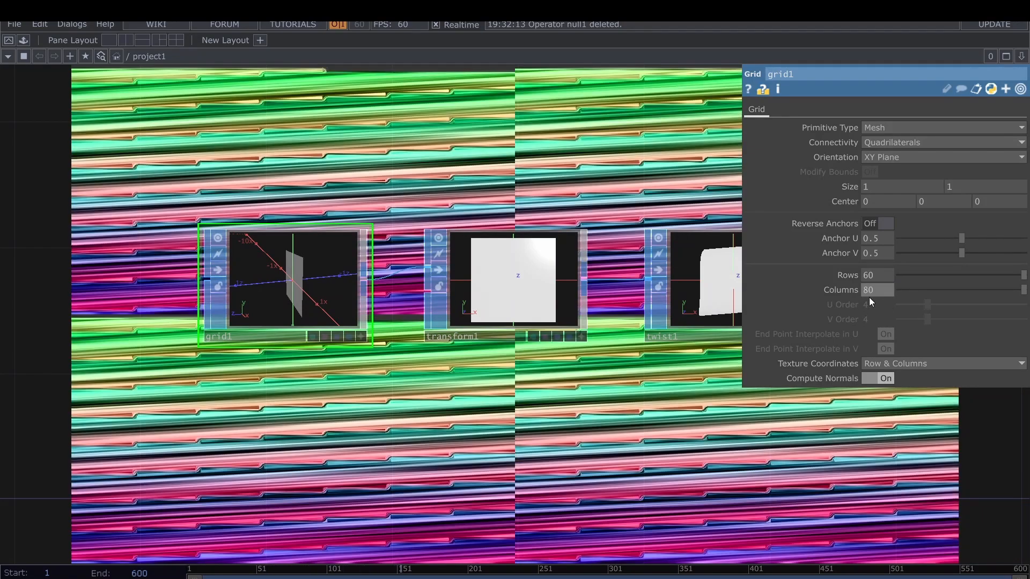
# - Examine chopto1's striped image and node info, and review the parameters of sopto1 and chopto1
pyautogui.scroll(-5, 563, 175)
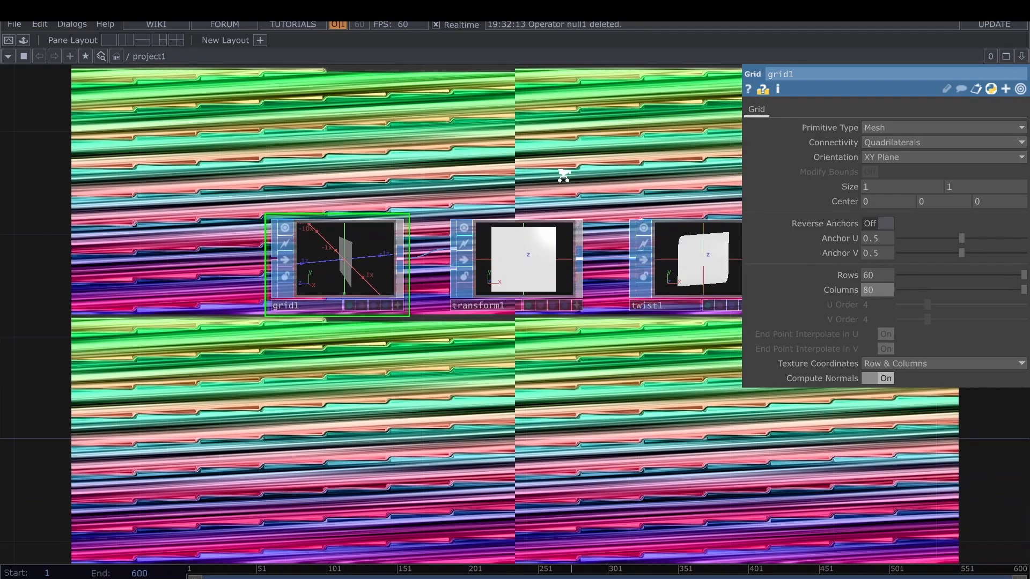
pyautogui.moveTo(592, 190); pyautogui.dragTo(442, 251)
pyautogui.scroll(3, 441, 251)
pyautogui.scroll(5, 524, 253)
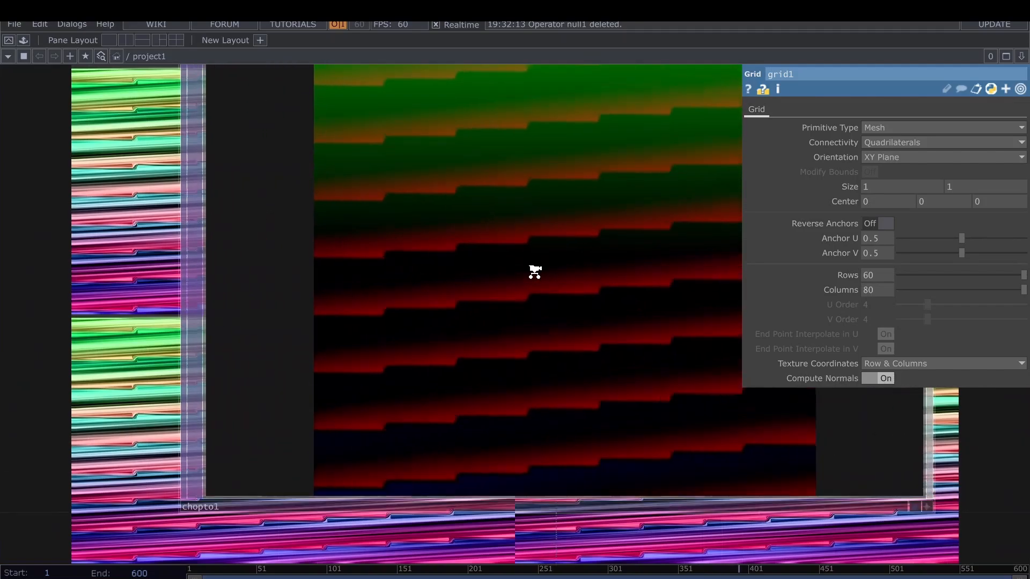
pyautogui.scroll(-1, 545, 278)
pyautogui.moveTo(662, 449); pyautogui.dragTo(616, 486)
pyautogui.middleClick(546, 302)
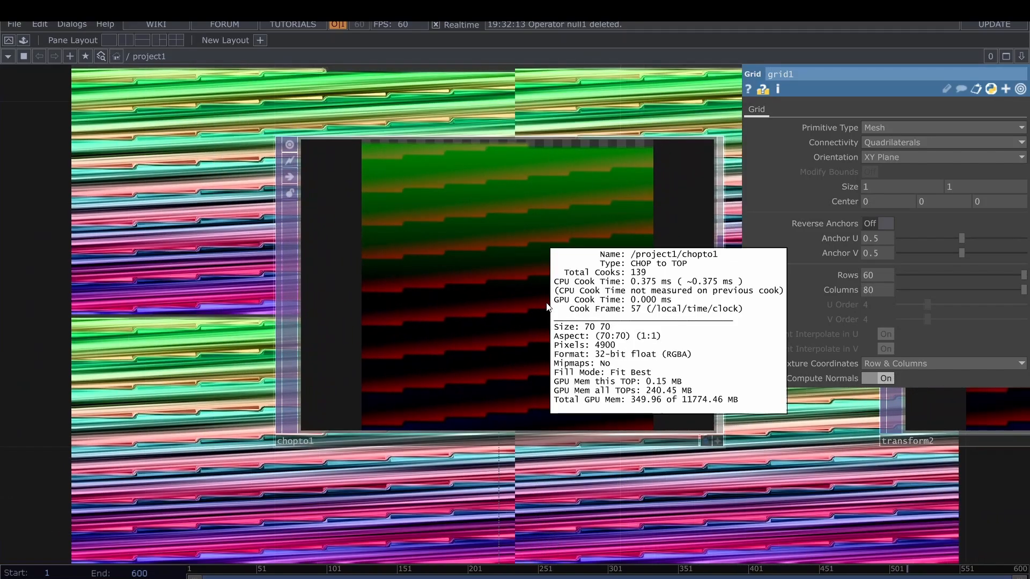
pyautogui.scroll(-6, 546, 301)
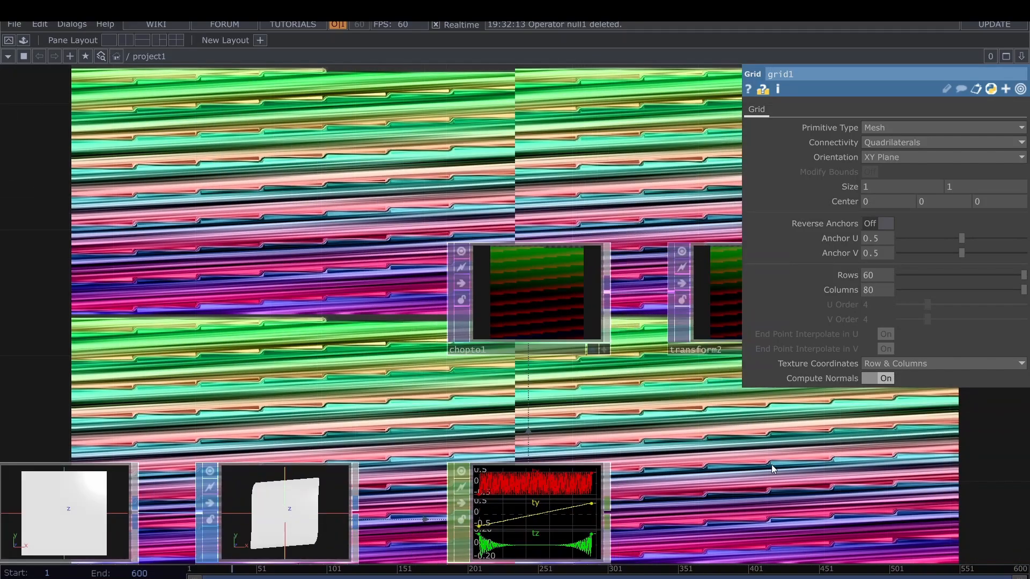
pyautogui.moveTo(772, 465); pyautogui.dragTo(649, 361)
pyautogui.click(466, 440)
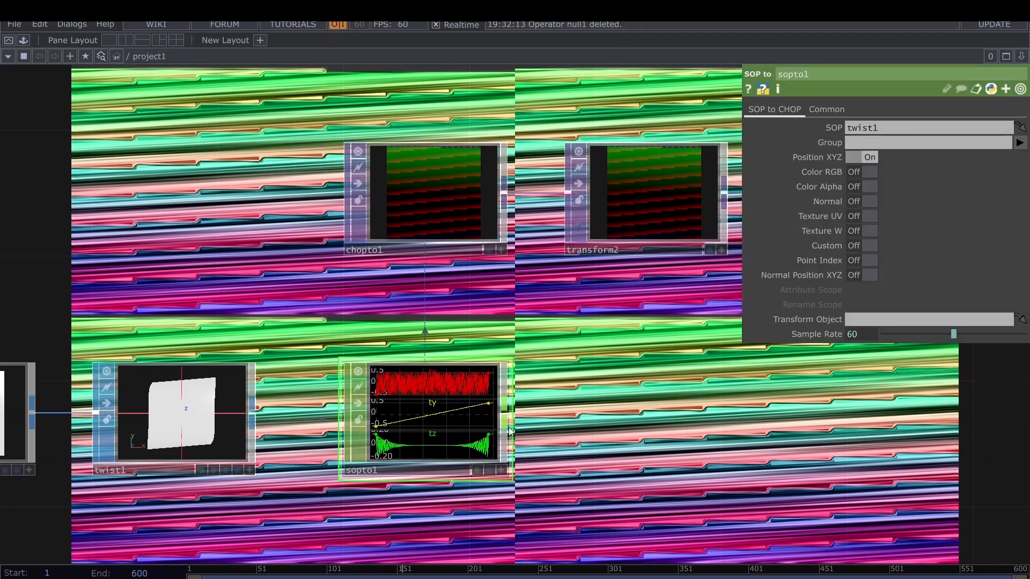
pyautogui.click(485, 220)
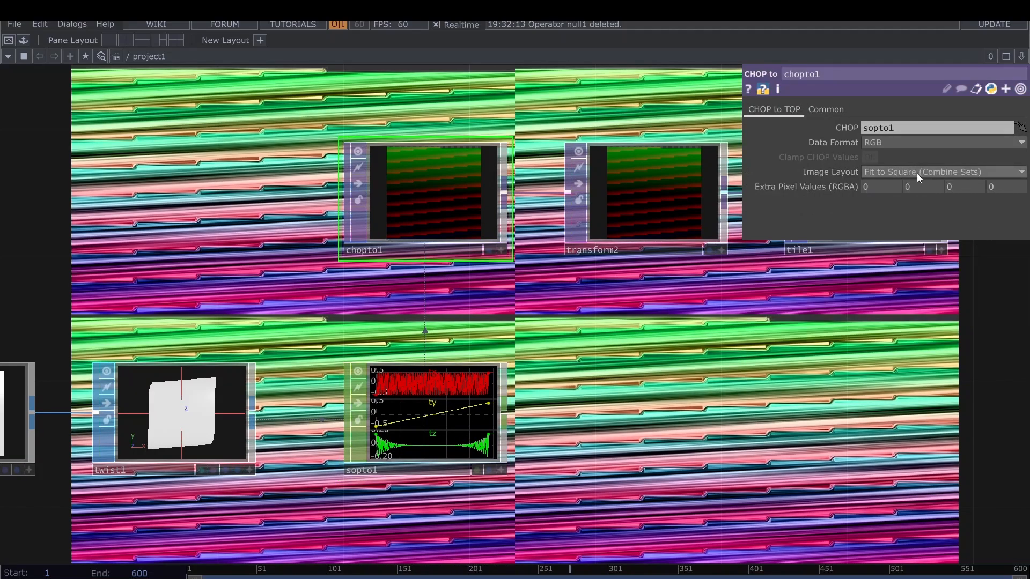
pyautogui.moveTo(439, 173); pyautogui.dragTo(597, 333, button='middle')
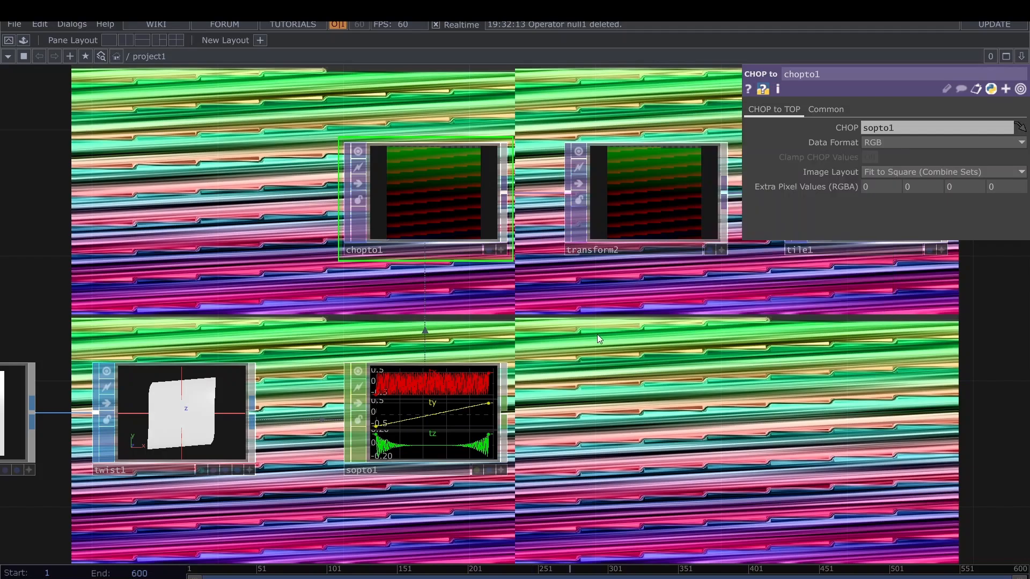
# - Animate transform1's X rotation with the expression absTime.seconds*20
pyautogui.scroll(-5, 598, 333)
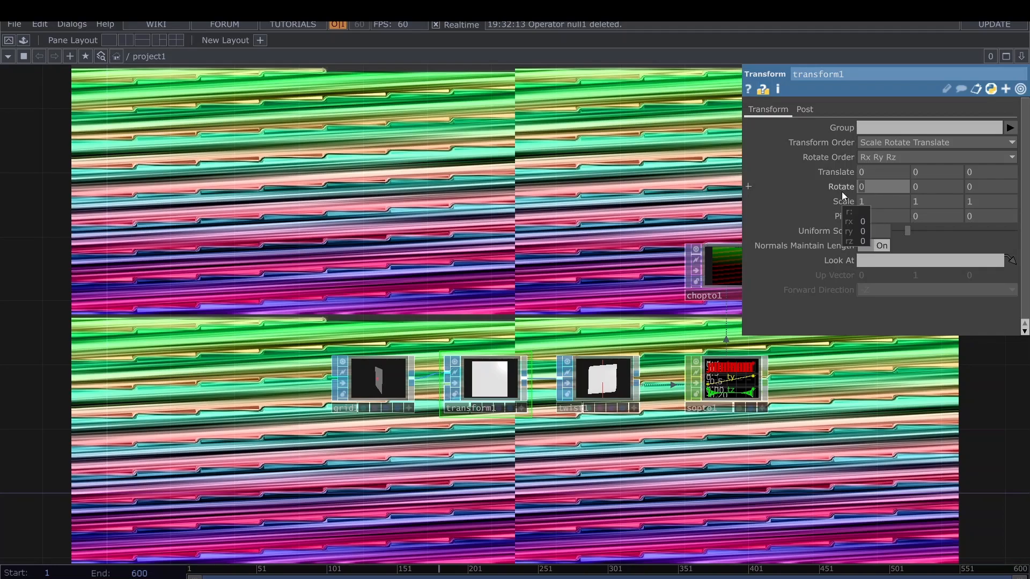
pyautogui.write('Time.second')
pyautogui.write('s*')
pyautogui.write('20')
pyautogui.press('Return')
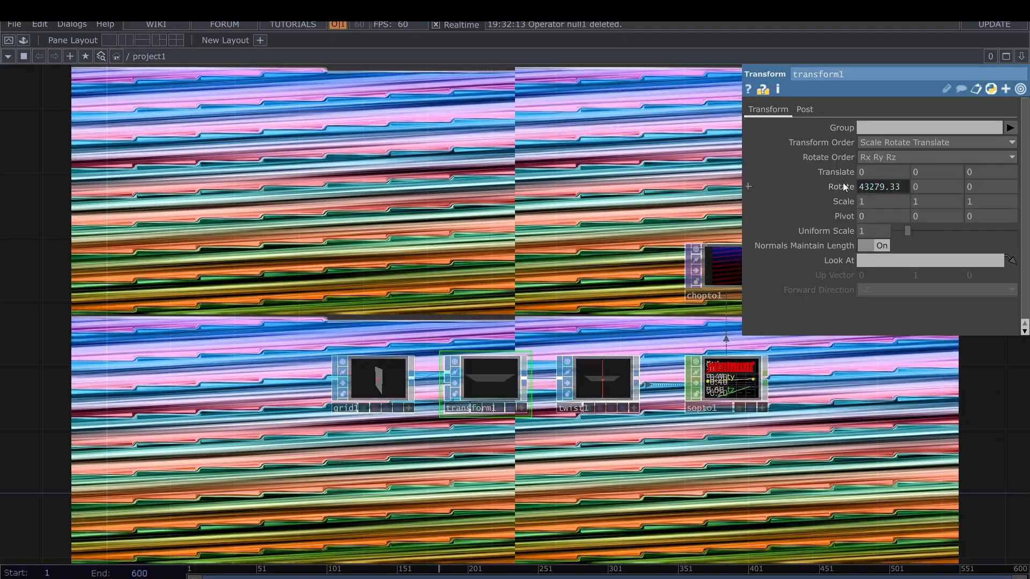
# - Animate transform1's Z rotation with the same expression, absTime.seconds*20
pyautogui.click(844, 186)
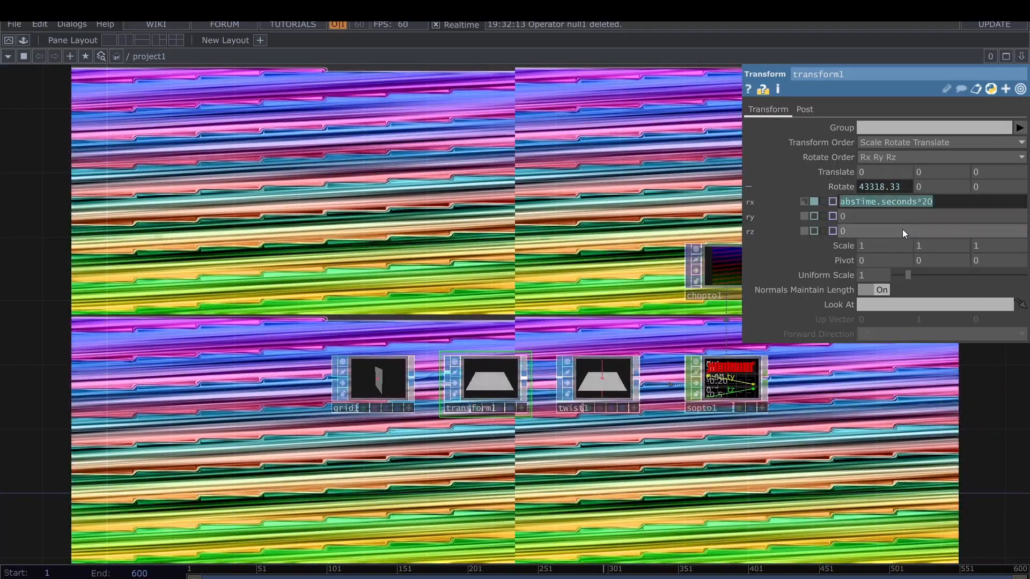
pyautogui.moveTo(902, 230); pyautogui.dragTo(788, 231)
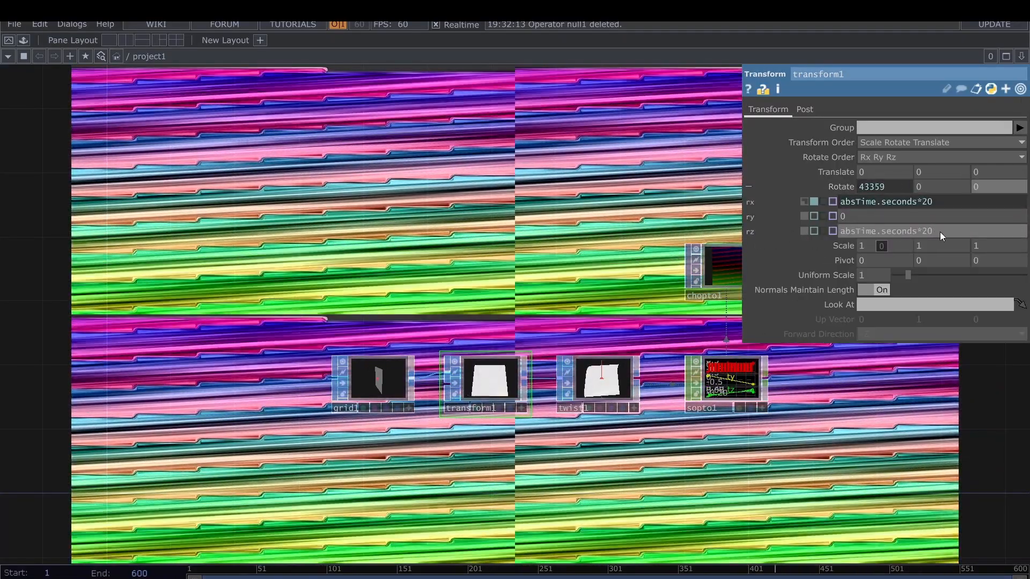
pyautogui.write('absTime.seconds*20')
pyautogui.press('Return')
# - Animate transform1's Y rotation at half that speed with the expression absTime.seconds*10
pyautogui.moveTo(885, 213); pyautogui.dragTo(762, 217)
pyautogui.write('absTime.seconds*20')
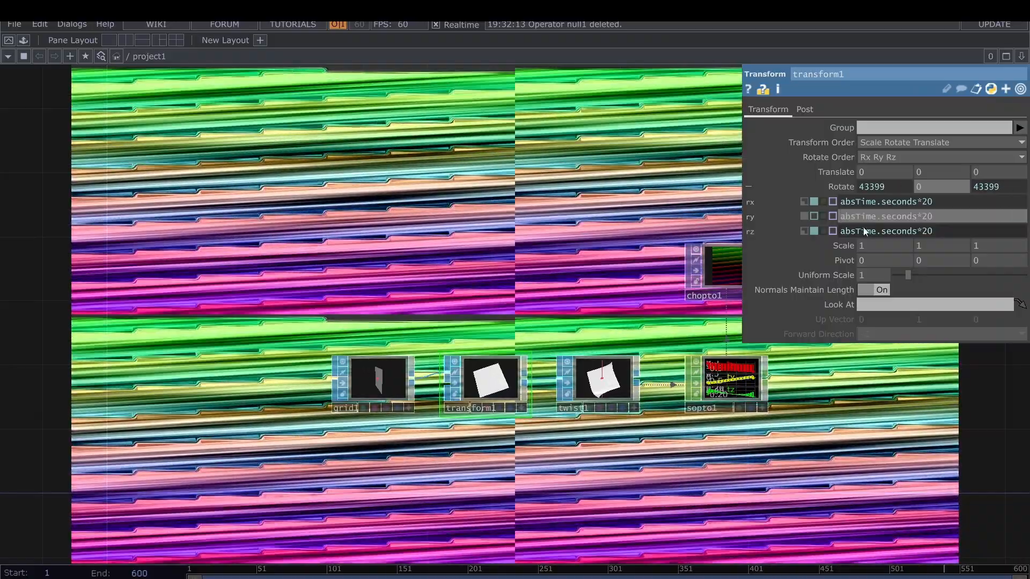
pyautogui.press('BackSpace')
pyautogui.press('BackSpace')
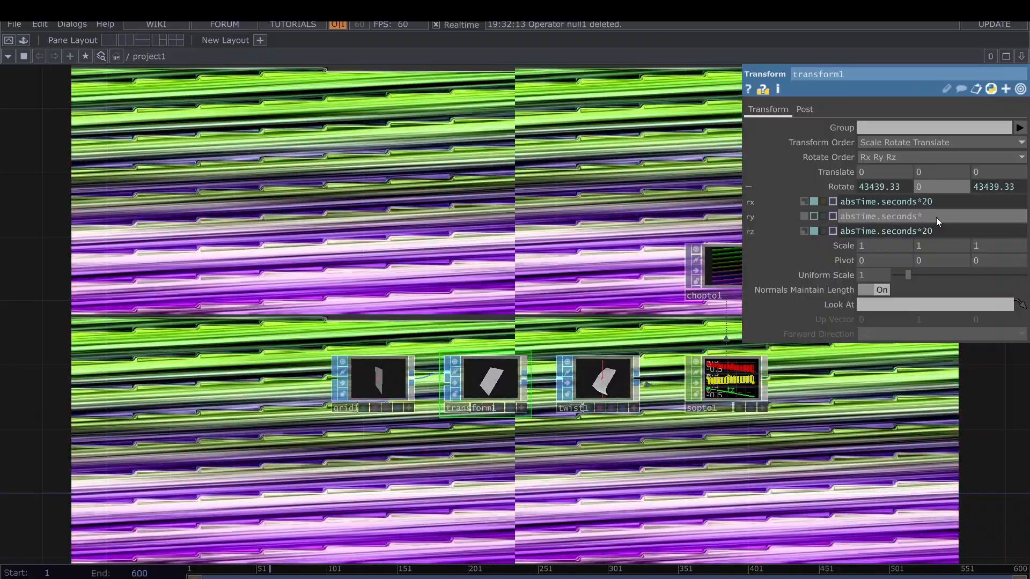
pyautogui.write('10')
pyautogui.press('Return')
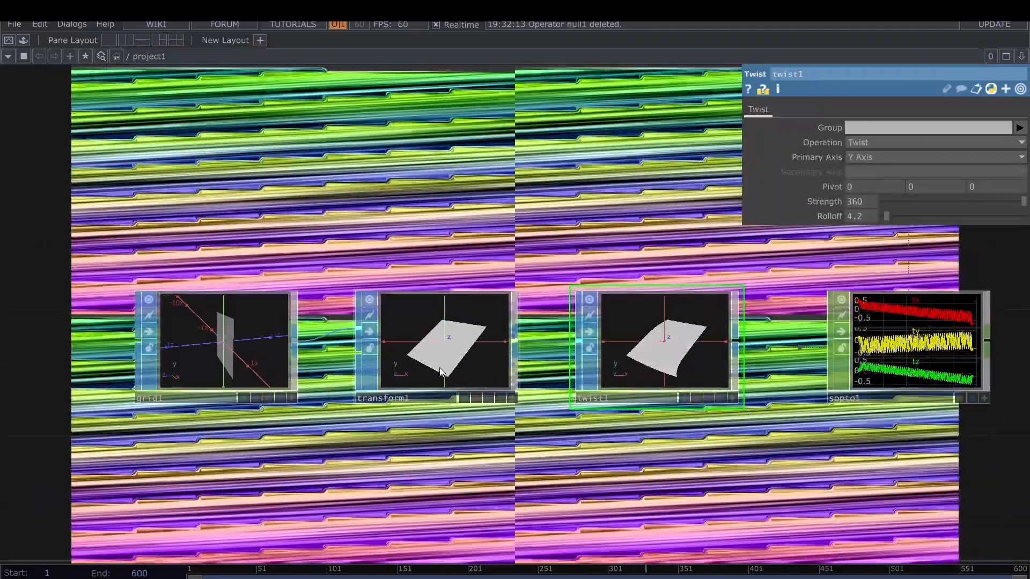
# - Set transform1's translate to 1 on all three axes and inspect the twisted geometry in twist1
pyautogui.click(440, 371)
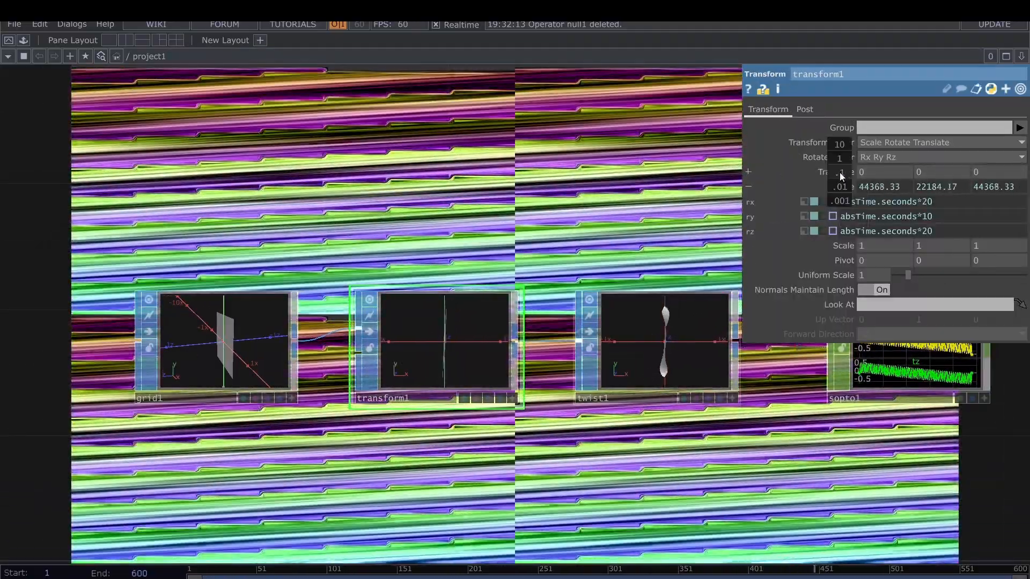
pyautogui.moveTo(841, 176); pyautogui.dragTo(845, 152, button='middle')
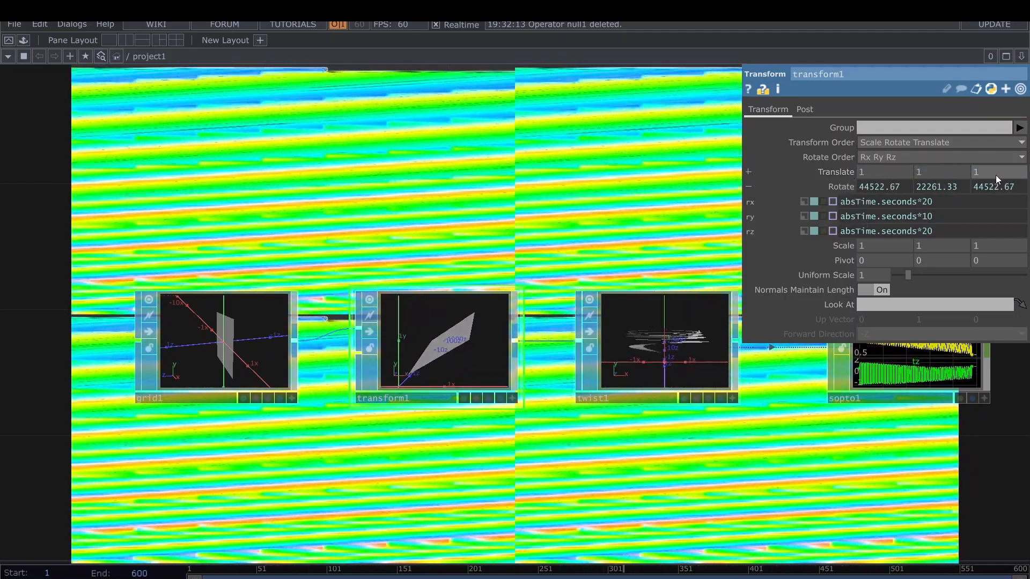
pyautogui.scroll(6, 660, 392)
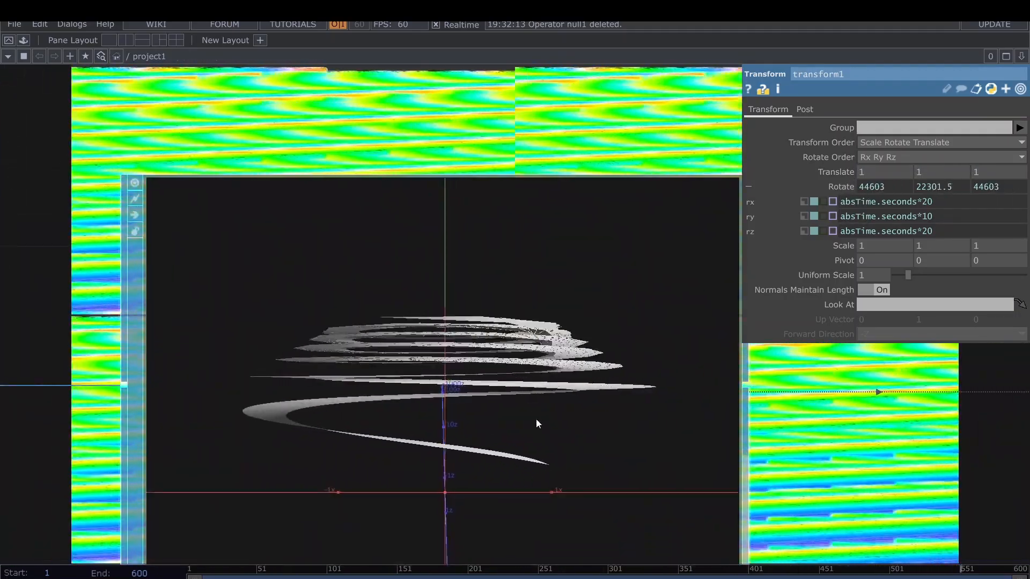
pyautogui.scroll(-3, 475, 318)
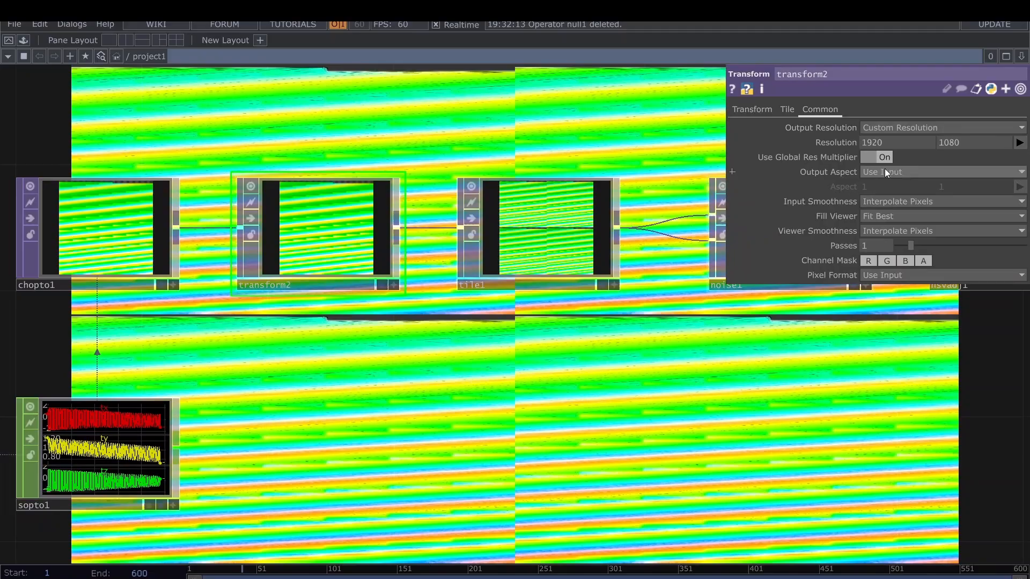
# - Compare transform2's output aspect options Use Input and Resolution, keep Resolution, and bypass tile1
pyautogui.click(886, 172)
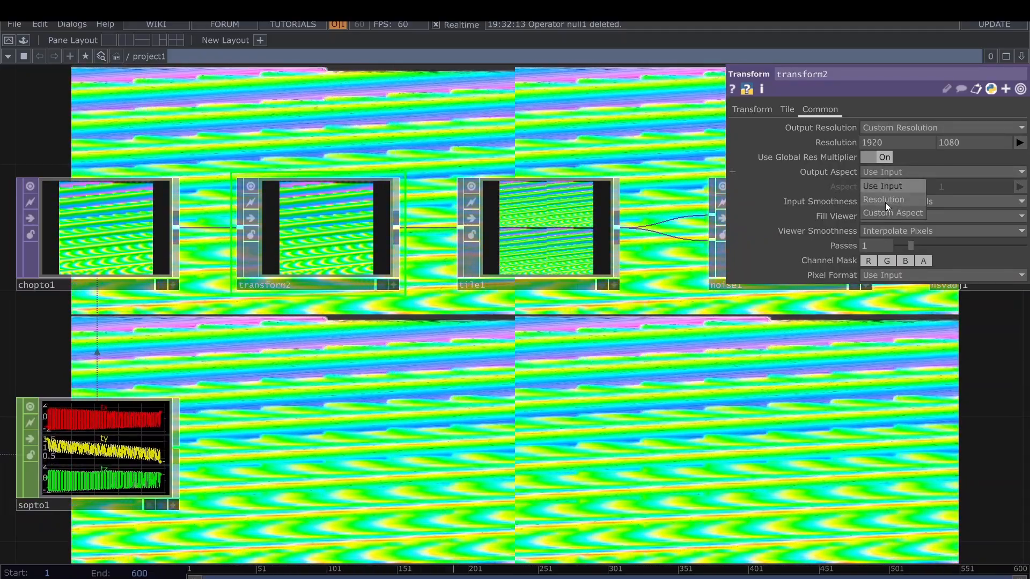
pyautogui.click(885, 201)
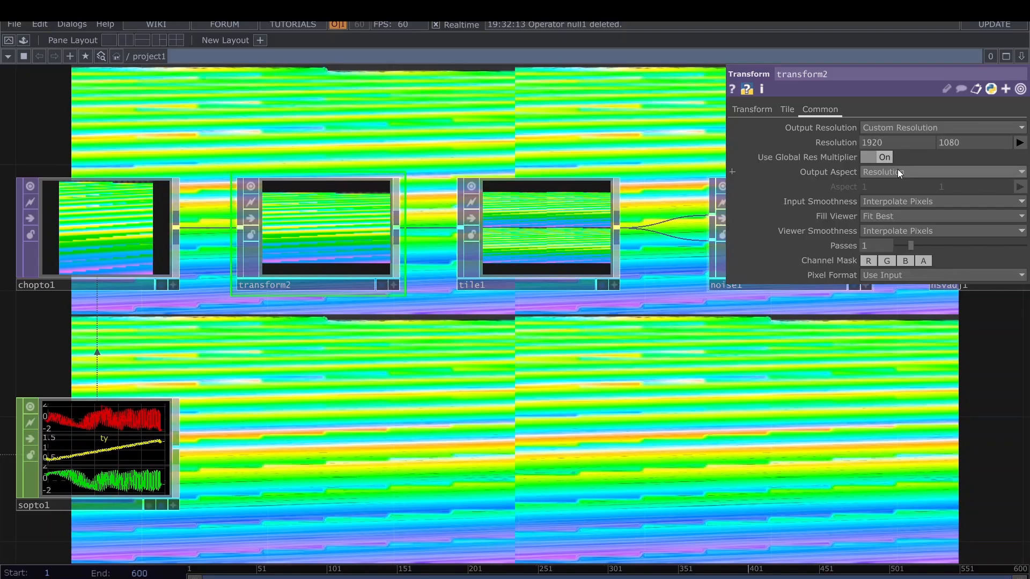
pyautogui.click(899, 172)
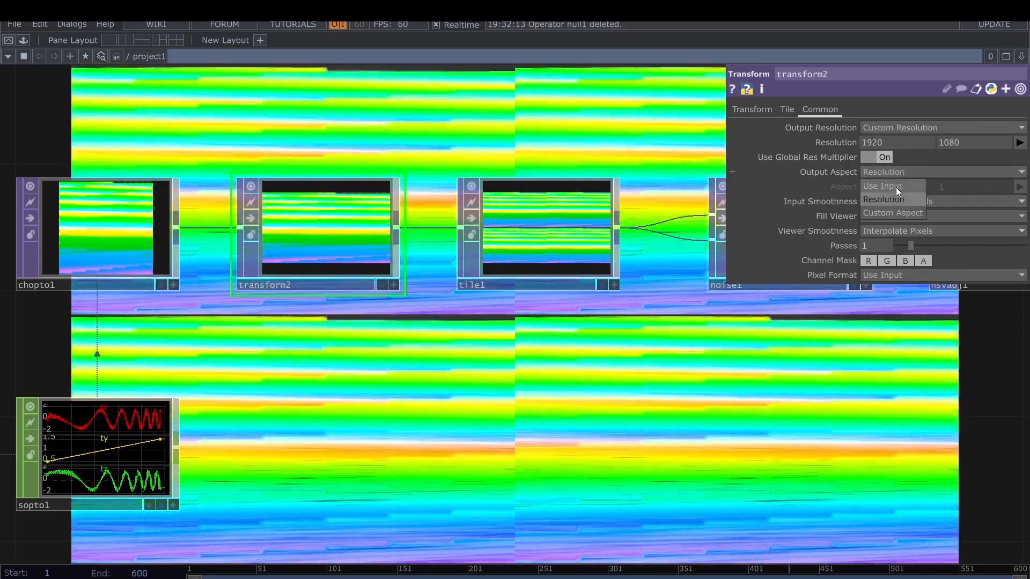
pyautogui.click(896, 186)
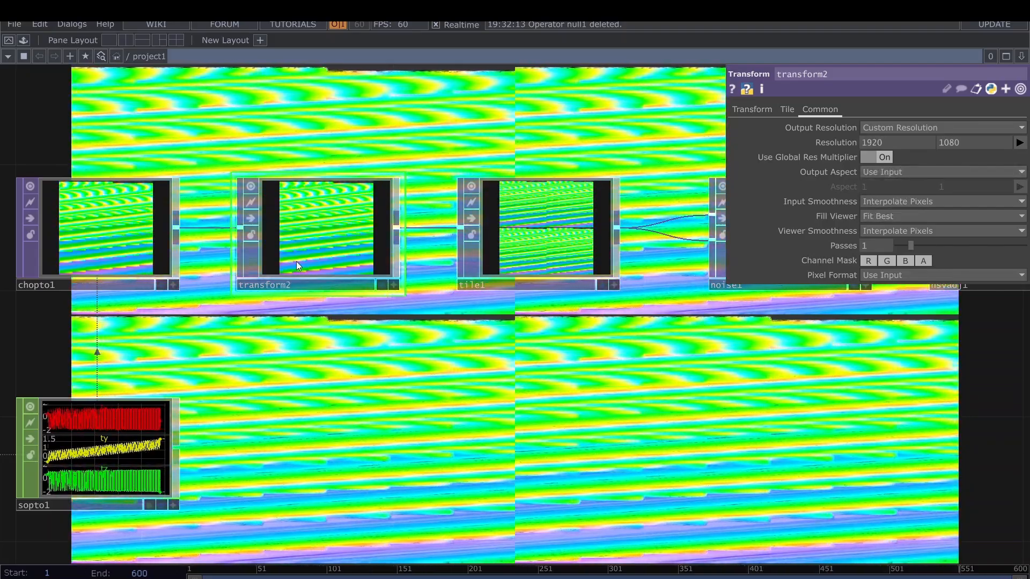
pyautogui.click(883, 173)
pyautogui.click(881, 203)
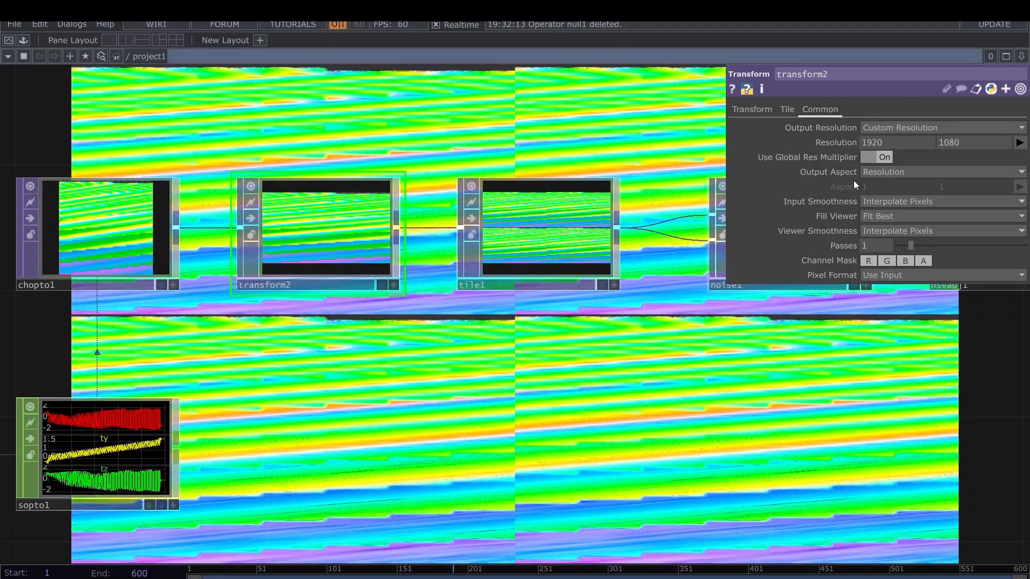
pyautogui.click(472, 218)
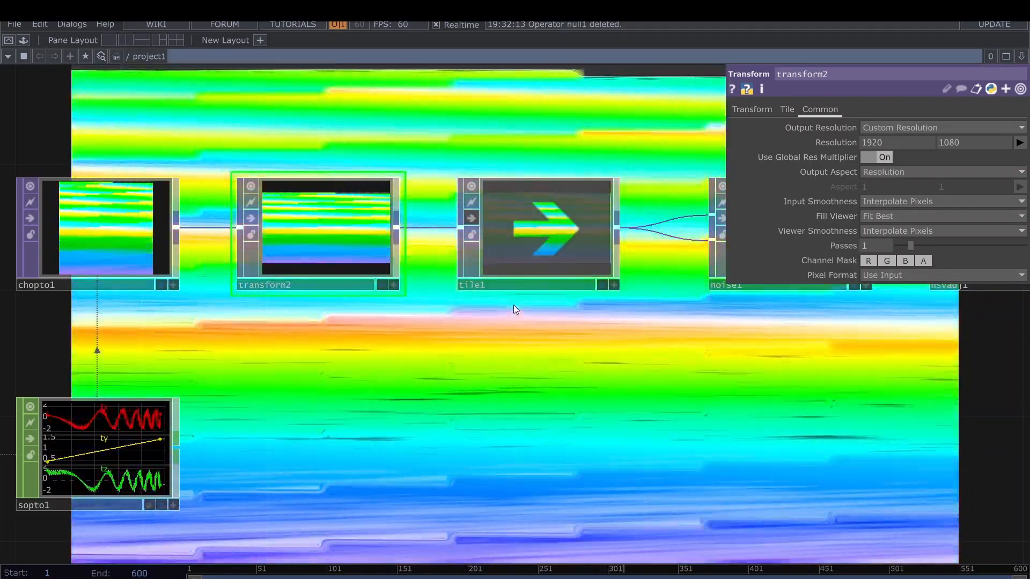
# - Set noise1's period to 30
pyautogui.moveTo(728, 389); pyautogui.dragTo(455, 364)
pyautogui.moveTo(536, 398); pyautogui.dragTo(498, 558)
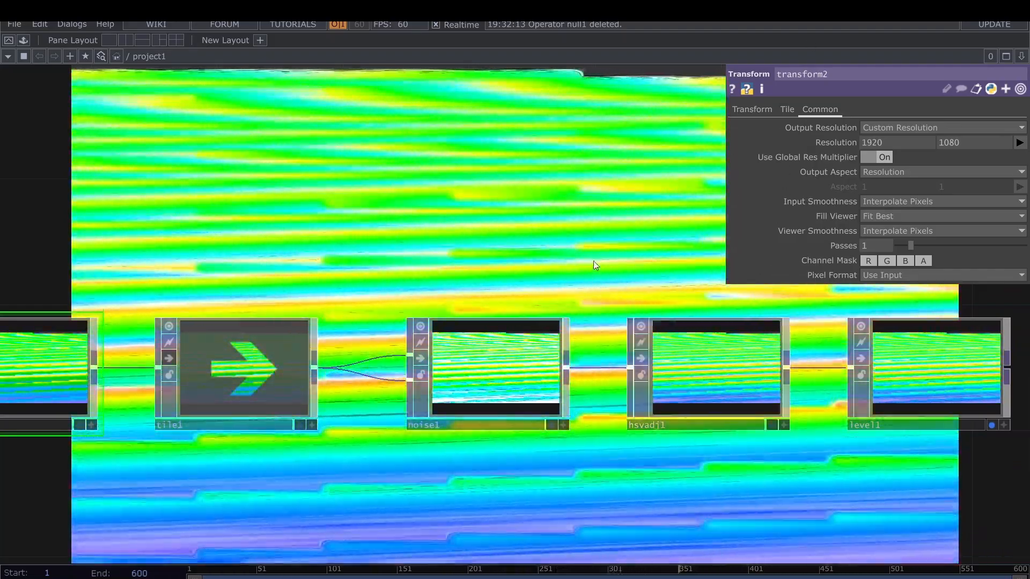
pyautogui.moveTo(566, 169); pyautogui.dragTo(561, 154)
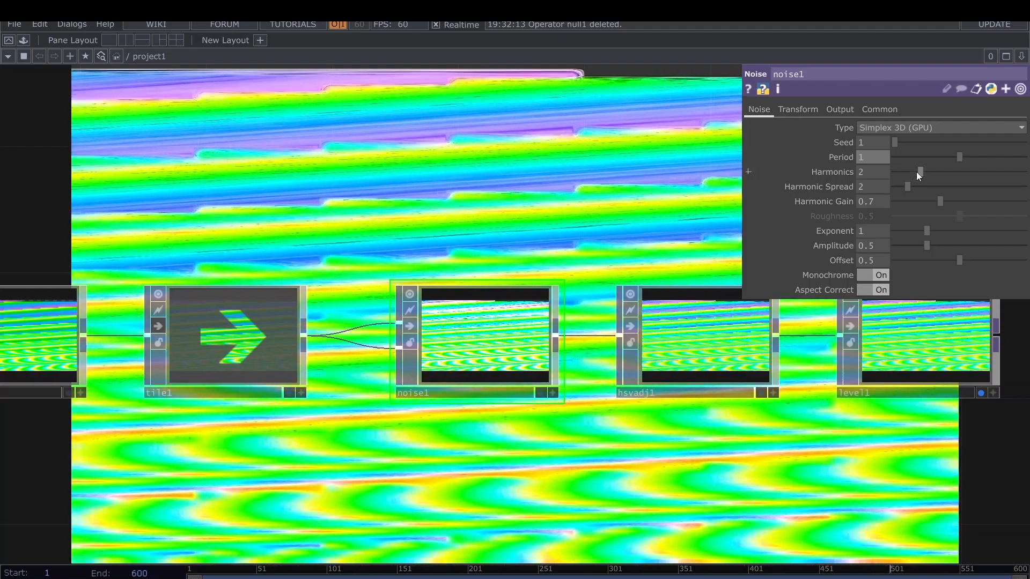
pyautogui.moveTo(874, 158); pyautogui.dragTo(878, 132, button='middle')
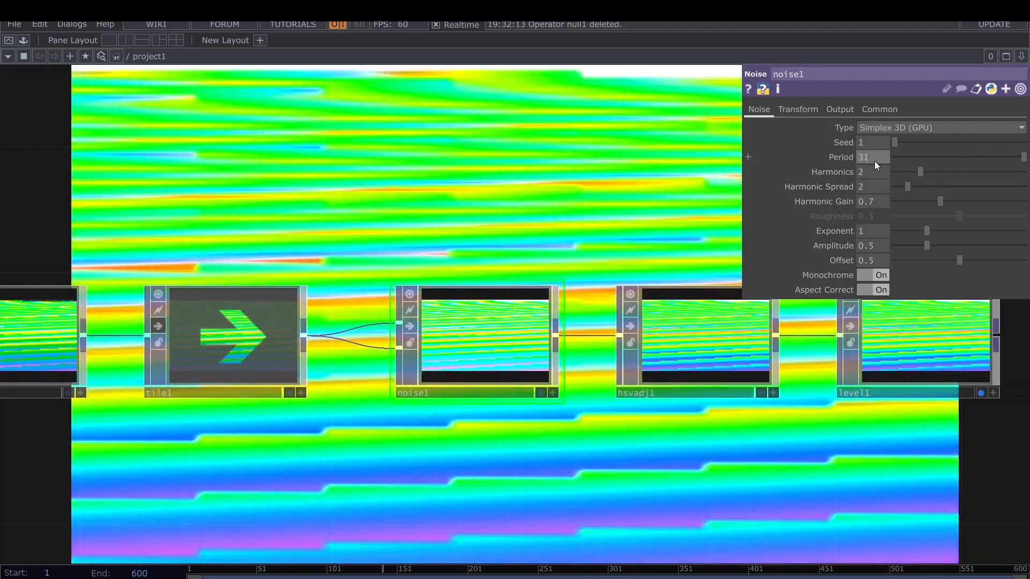
pyautogui.write('30')
pyautogui.press('Return')
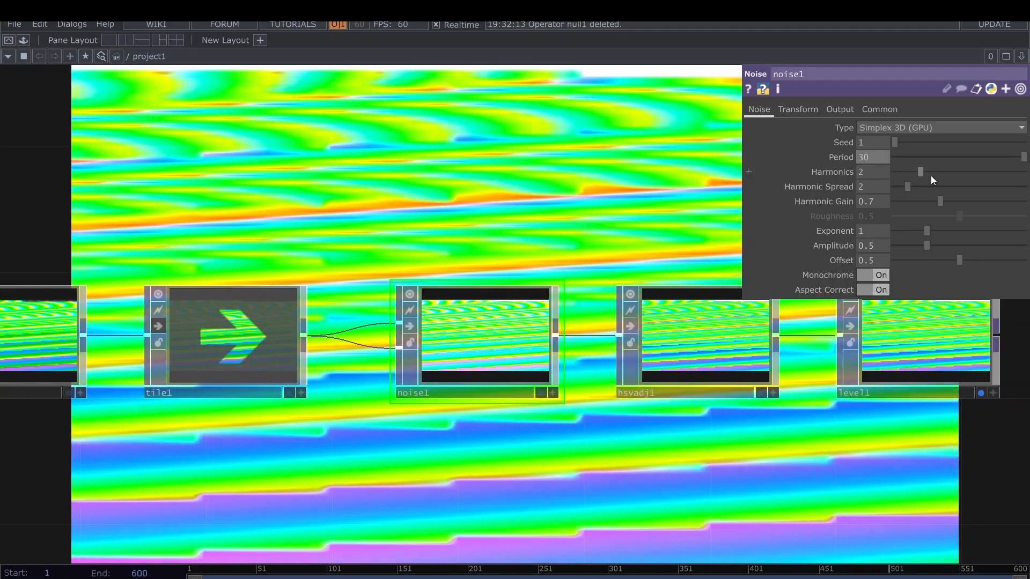
# - Set noise1's harmonics to 0 and its amplitude to 0.8
pyautogui.moveTo(932, 176); pyautogui.dragTo(881, 175)
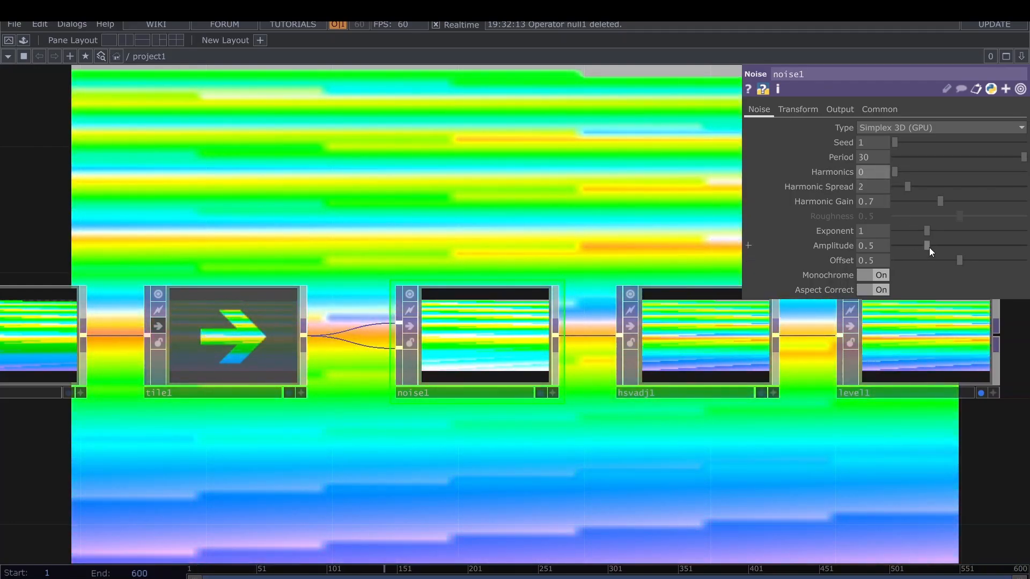
pyautogui.moveTo(929, 243); pyautogui.dragTo(945, 248)
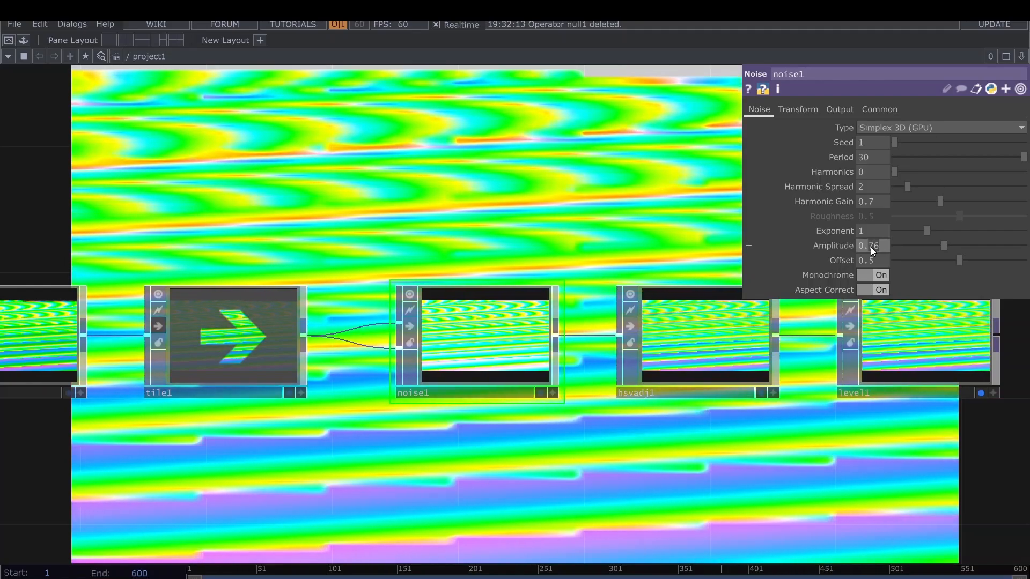
pyautogui.write('8')
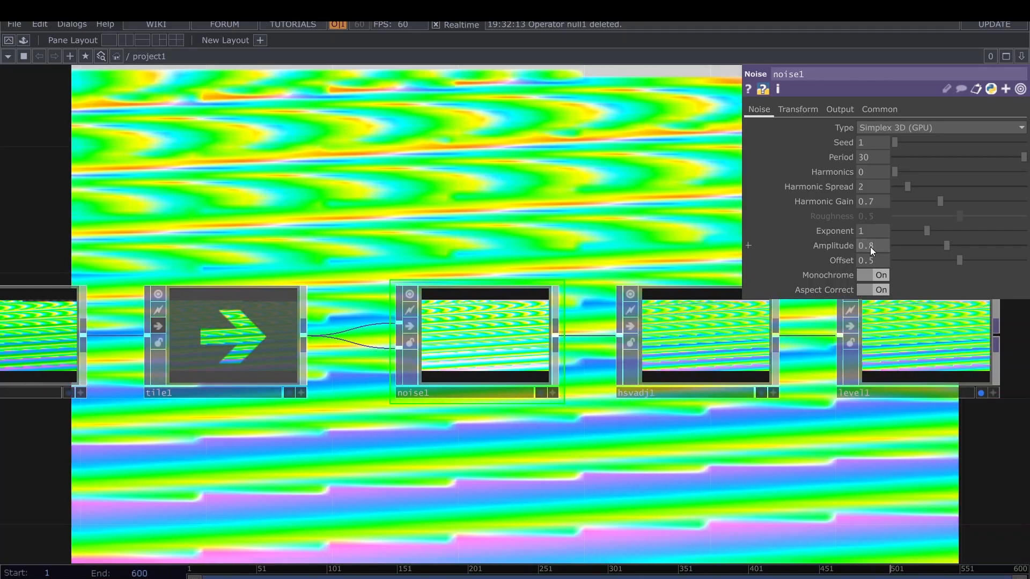
# - Set noise1's RGB output to Noise only and turn off its Monochrome option
pyautogui.click(838, 110)
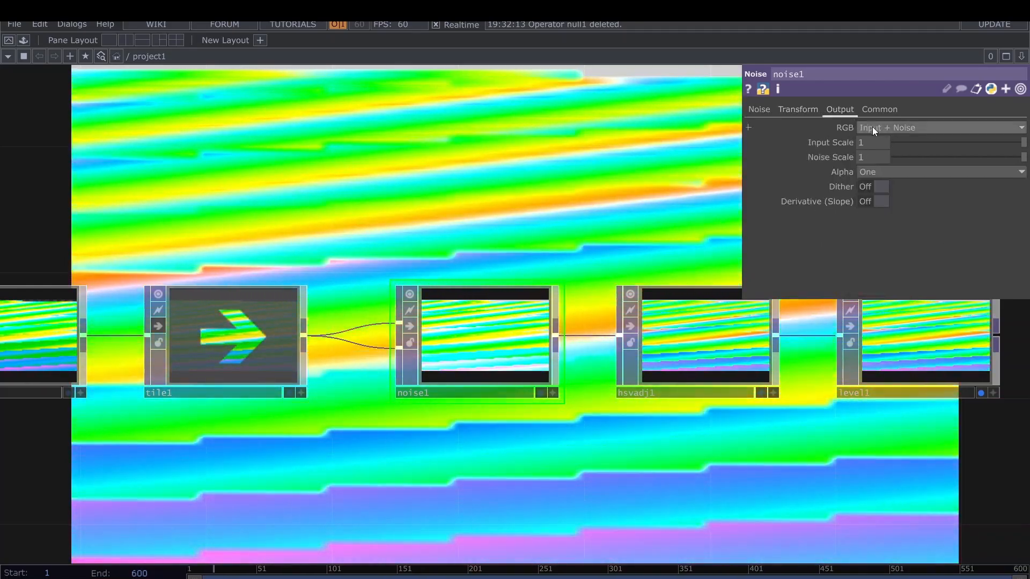
pyautogui.click(872, 126)
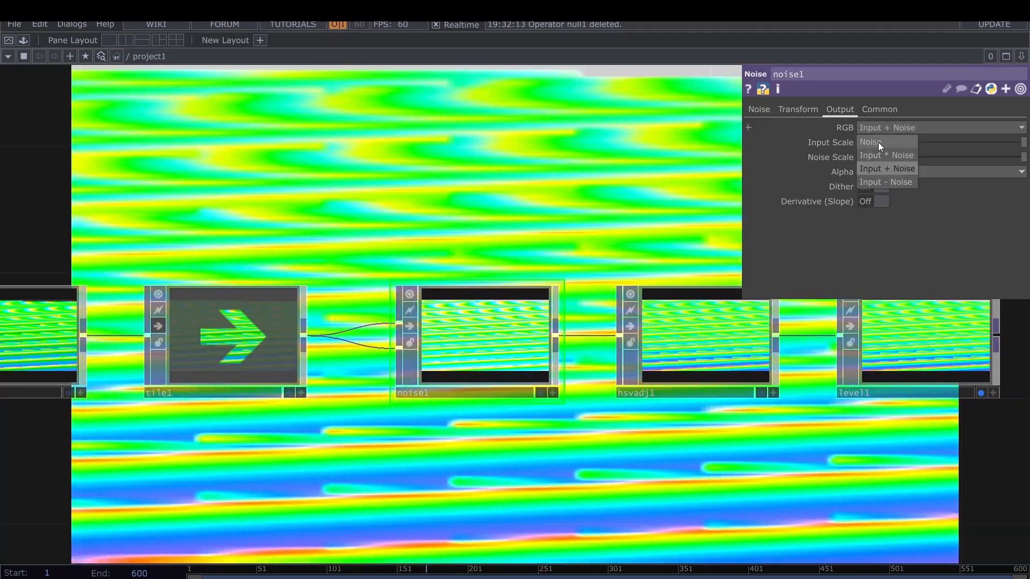
pyautogui.click(878, 143)
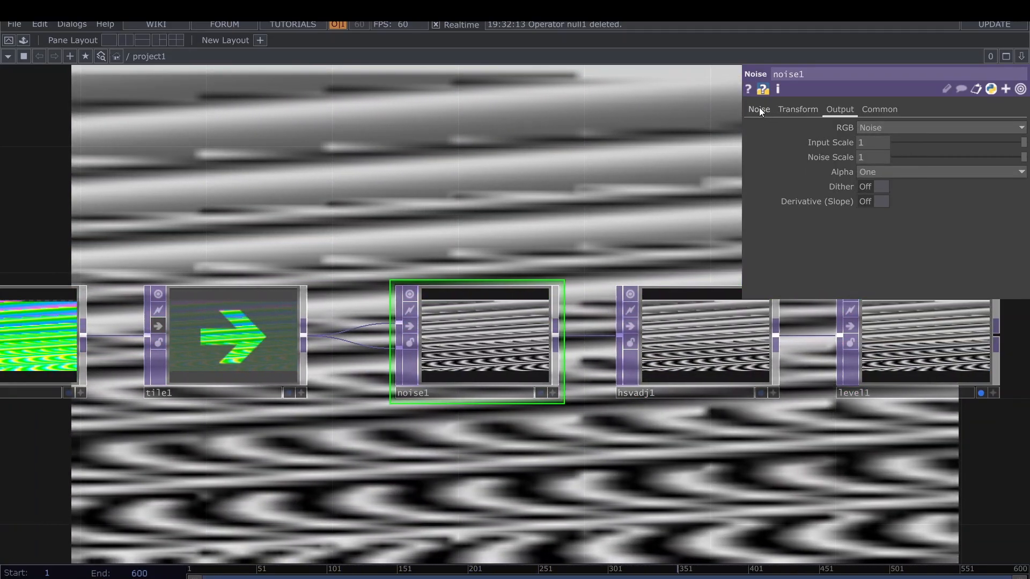
pyautogui.click(759, 109)
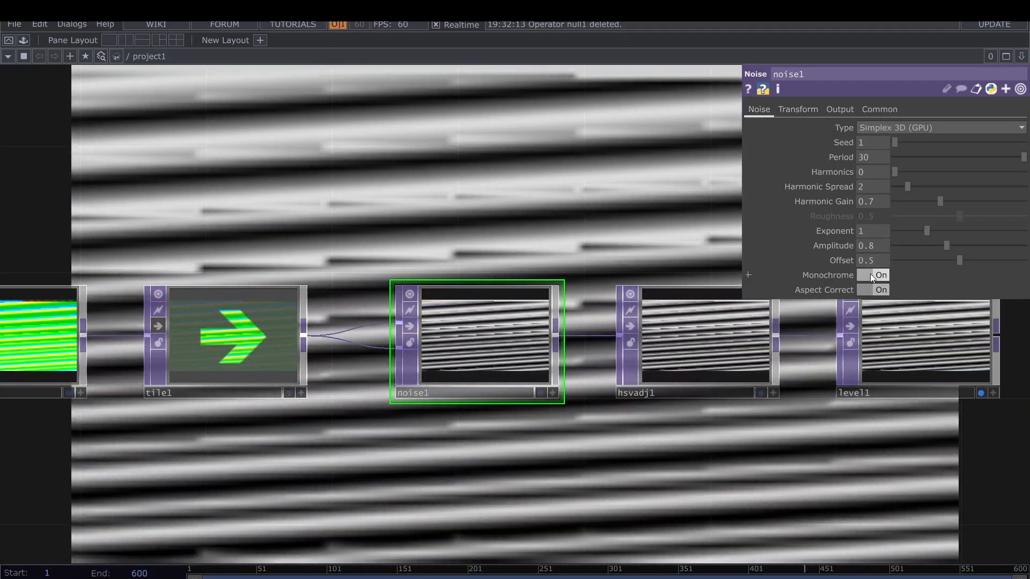
pyautogui.click(870, 275)
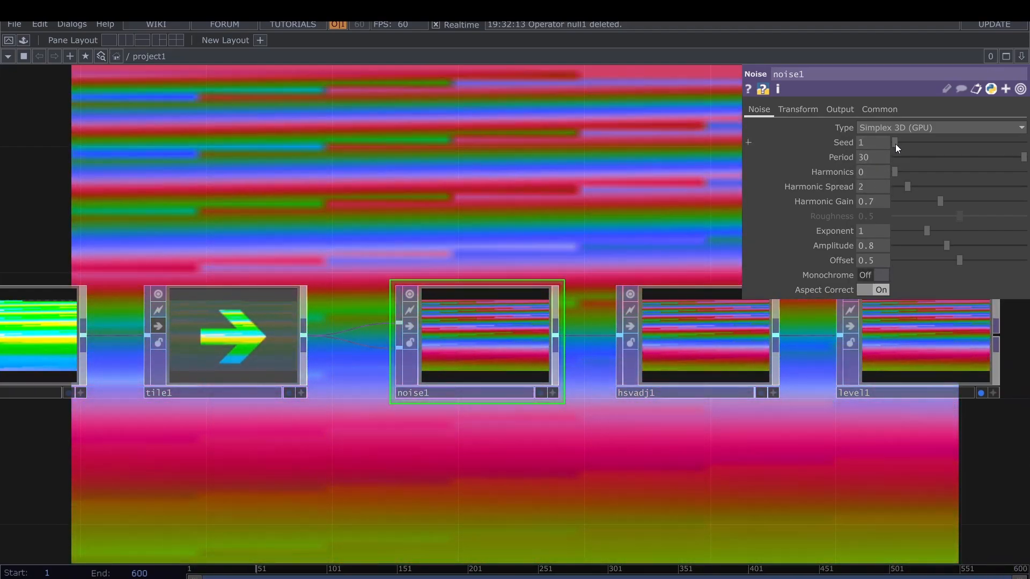
# - Try several seeds for noise1's colours and settle on seed 2591
pyautogui.moveTo(896, 144); pyautogui.dragTo(909, 141)
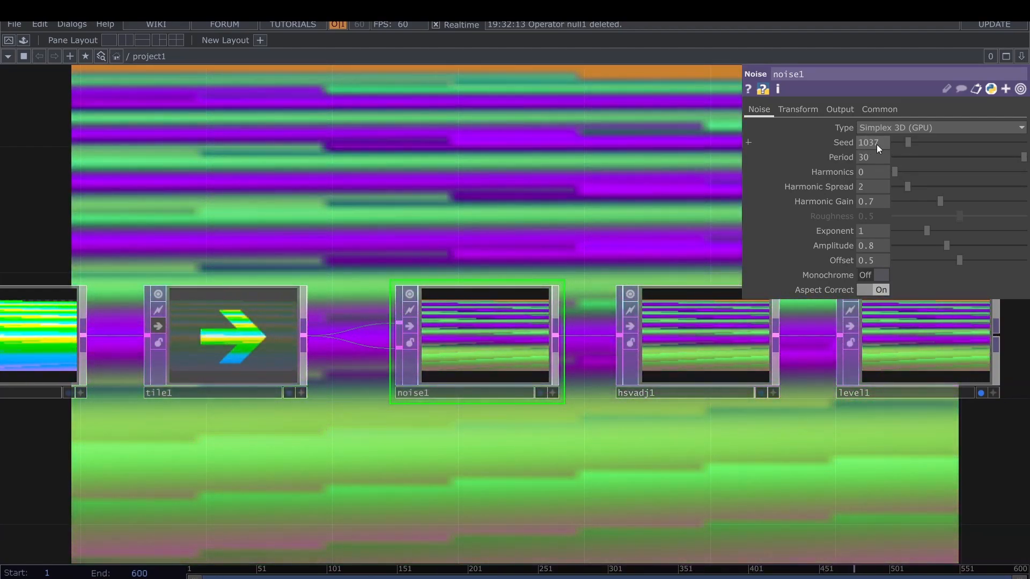
pyautogui.moveTo(913, 143); pyautogui.dragTo(917, 141)
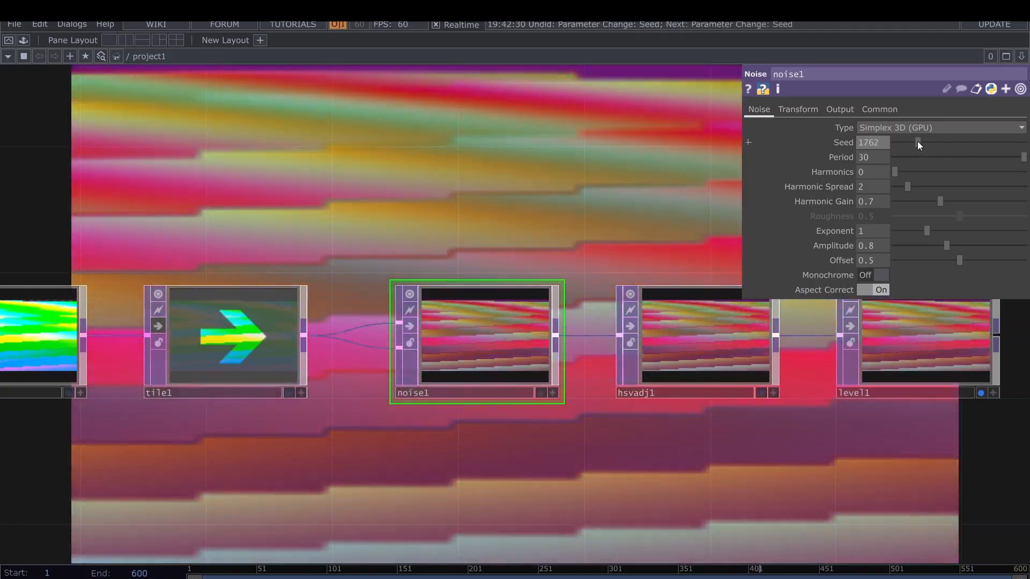
pyautogui.hotkey('ctrl', 'z')
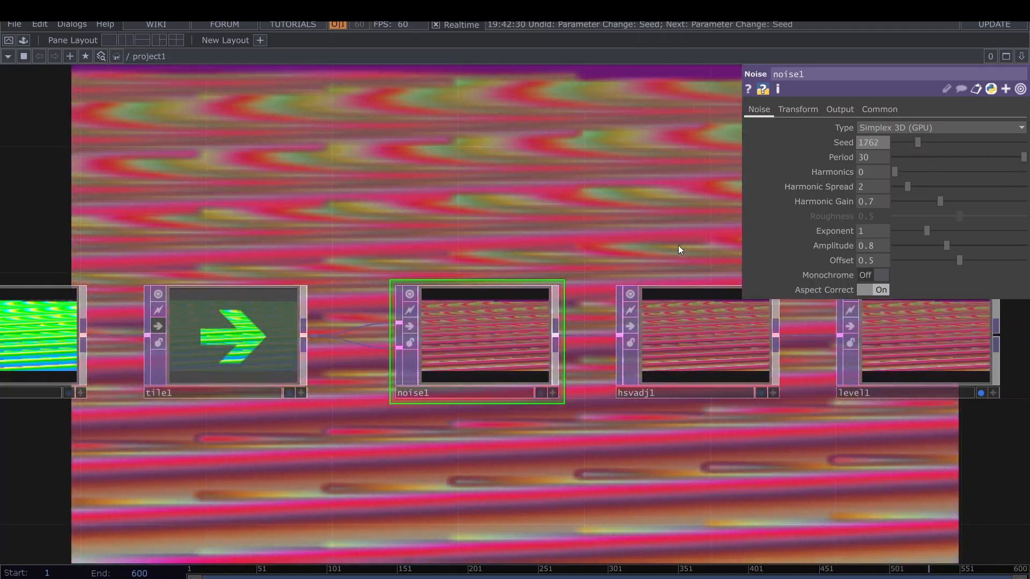
pyautogui.moveTo(923, 143); pyautogui.dragTo(929, 142)
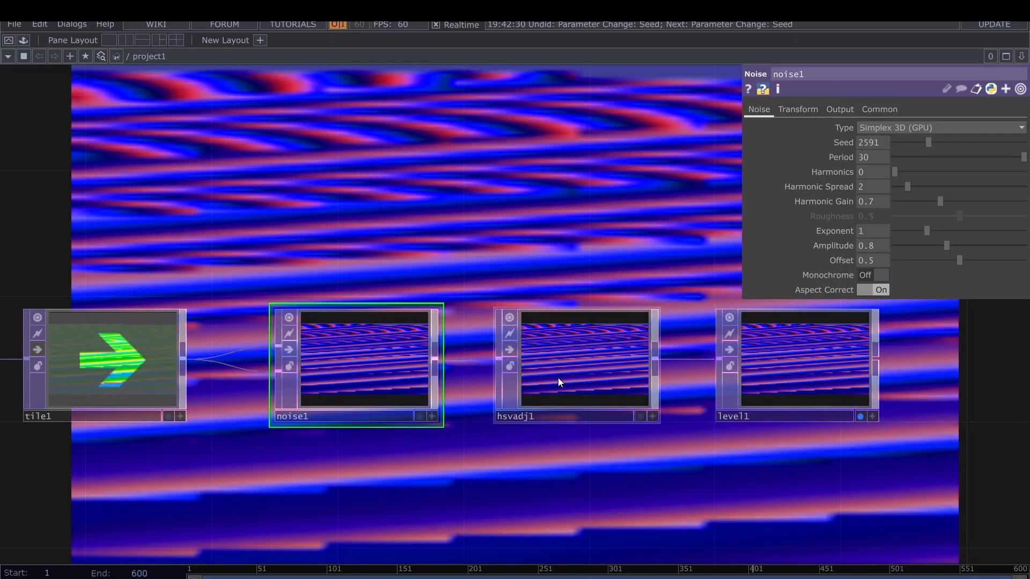
# - Set hsvadj1's hue offset to -67
pyautogui.click(558, 378)
pyautogui.moveTo(647, 483); pyautogui.dragTo(638, 535)
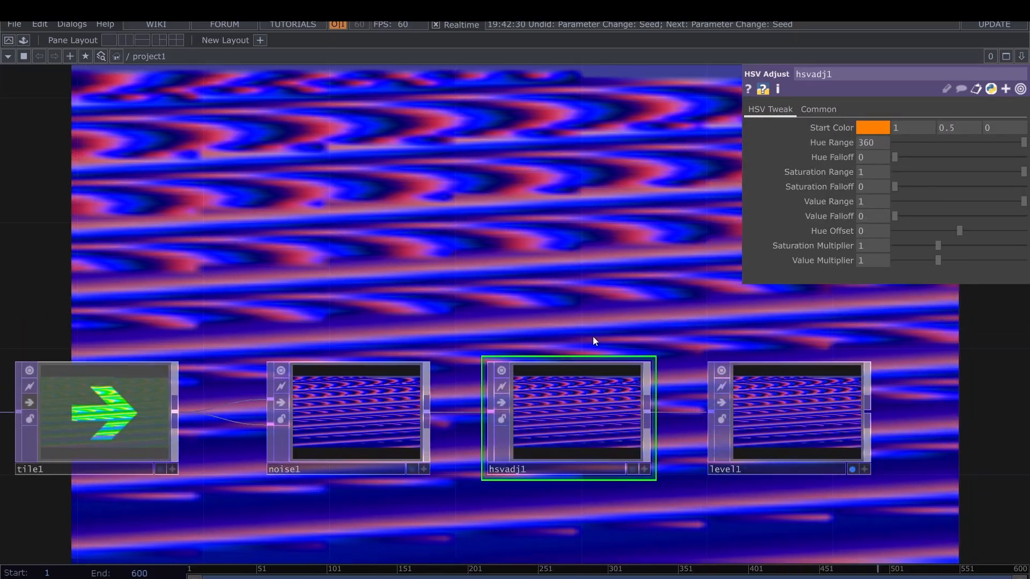
pyautogui.moveTo(961, 231)
pyautogui.mouseDown()
pyautogui.moveTo(971, 231)
pyautogui.moveTo(950, 233)
pyautogui.mouseUp()
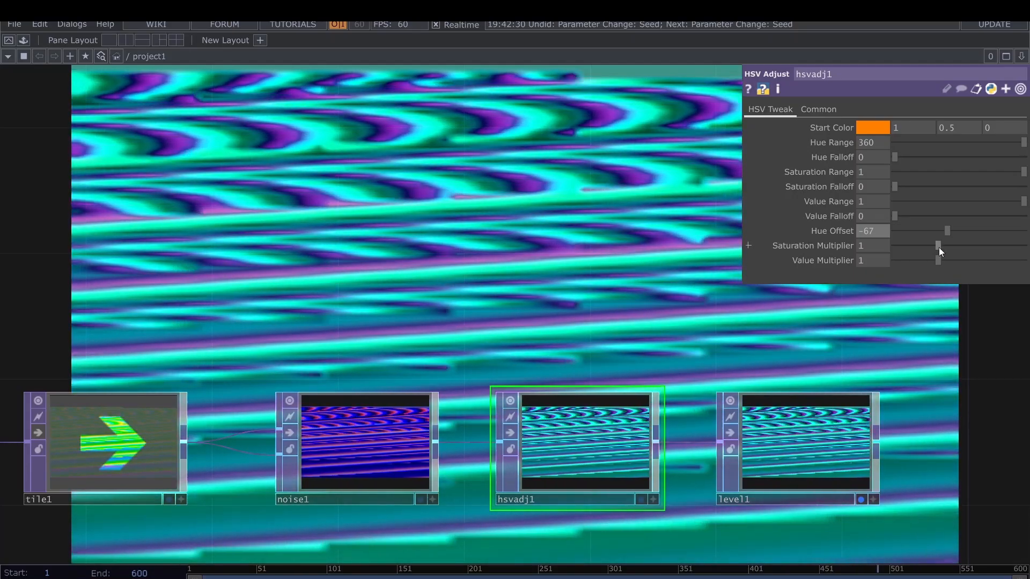
# - Set hsvadj1's saturation multiplier to 1.95 and value multiplier to 1.31, and level1's gamma to 0.9 and contrast to 1.2
pyautogui.moveTo(939, 247); pyautogui.dragTo(957, 260)
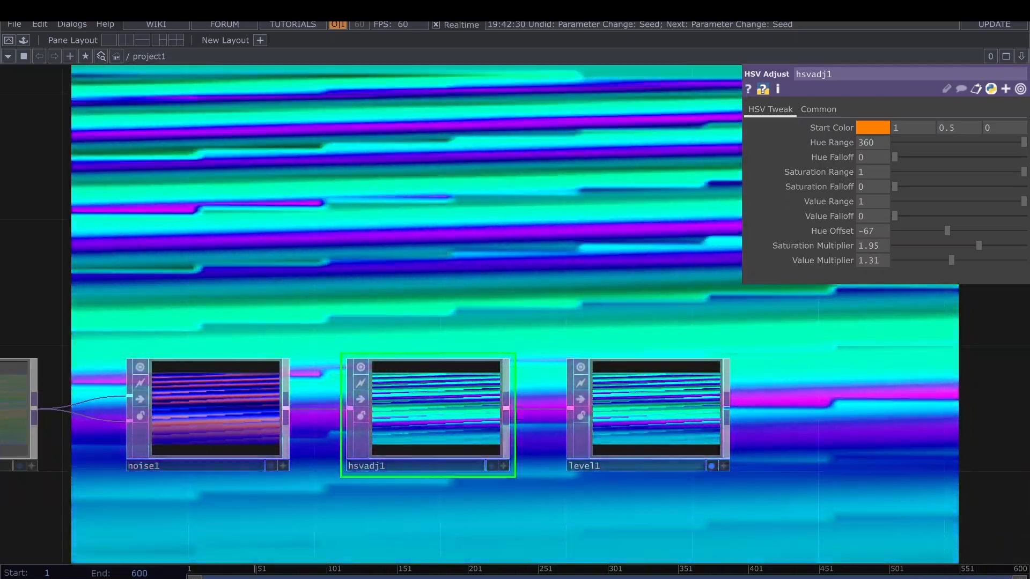
pyautogui.click(644, 408)
pyautogui.moveTo(712, 220); pyautogui.dragTo(702, 289)
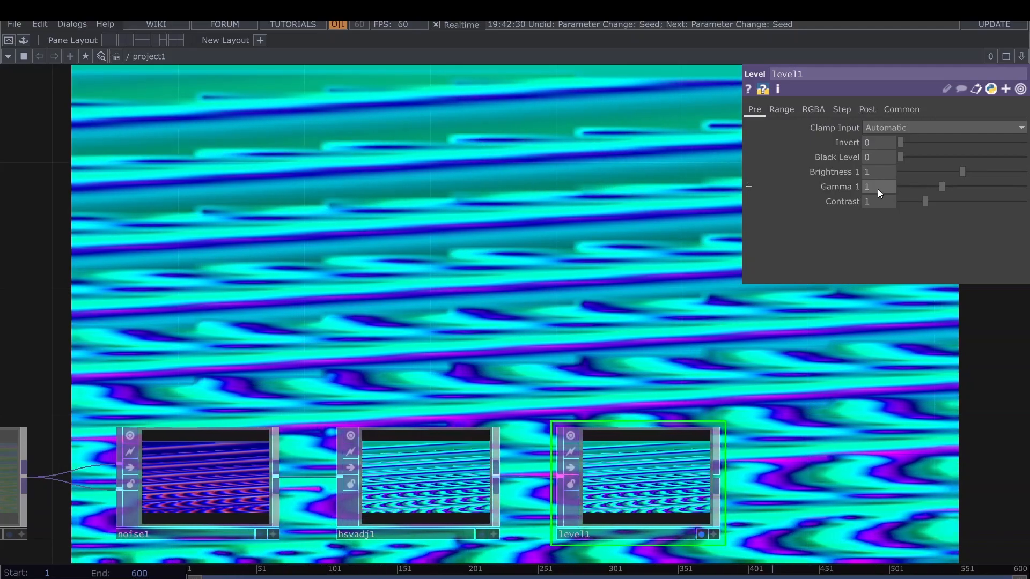
pyautogui.moveTo(877, 189); pyautogui.dragTo(897, 202, button='middle')
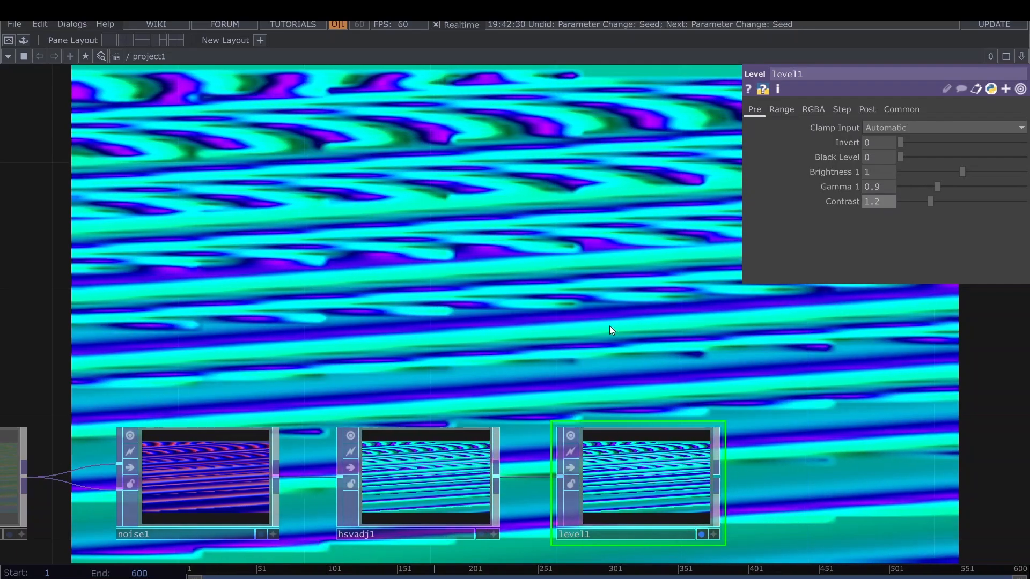
# - Change transform1's X and Z rotation expressions to absTime.seconds*50
pyautogui.scroll(-4, 582, 284)
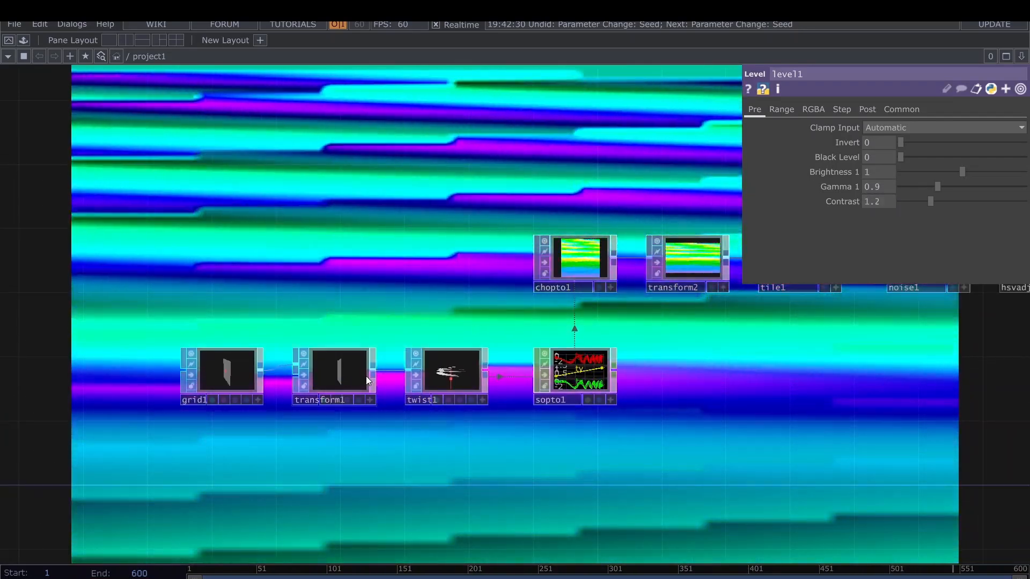
pyautogui.click(330, 374)
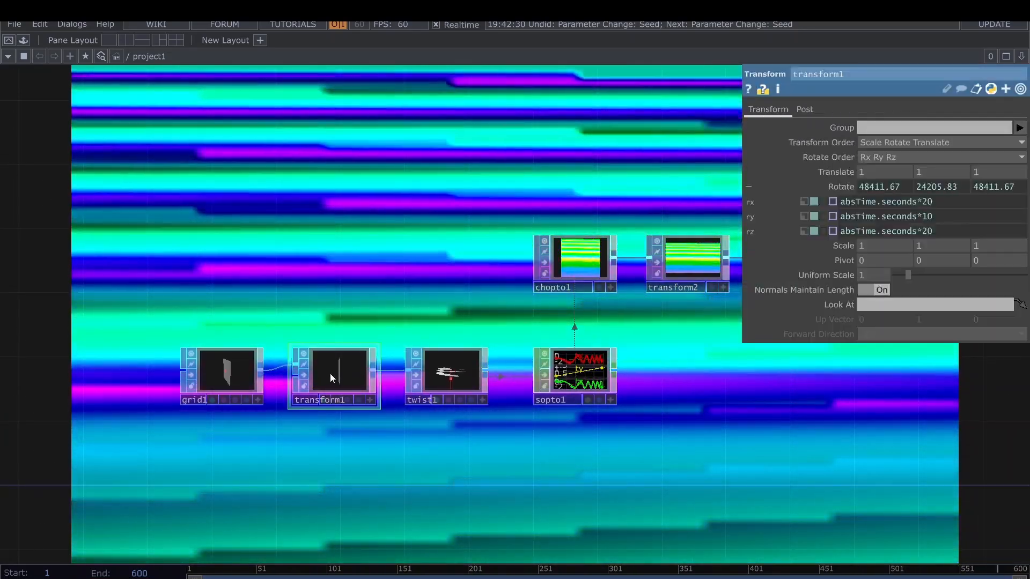
pyautogui.click(928, 202)
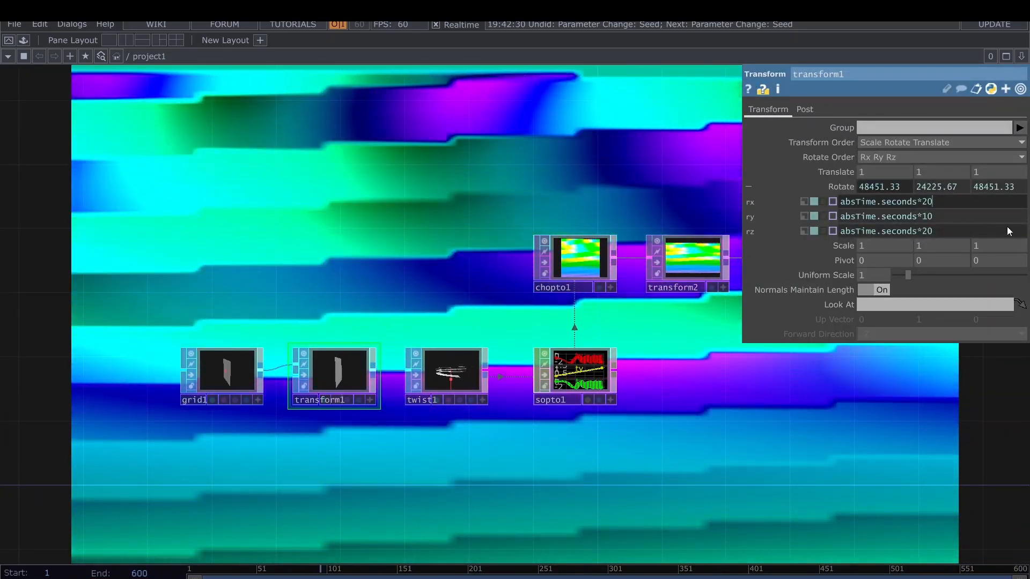
pyautogui.press('BackSpace')
pyautogui.press('BackSpace')
pyautogui.write('50')
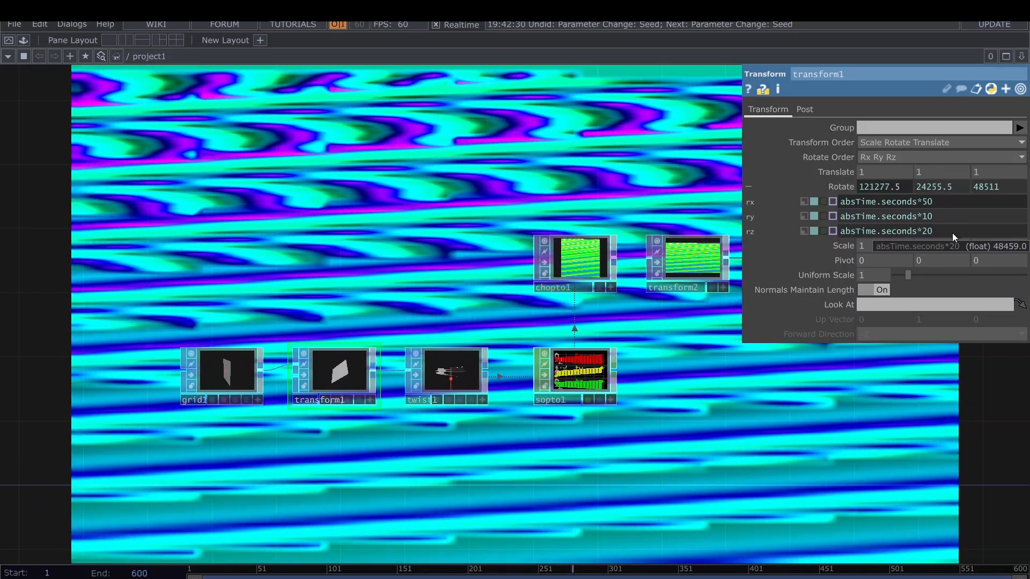
pyautogui.click(948, 234)
pyautogui.press('BackSpace')
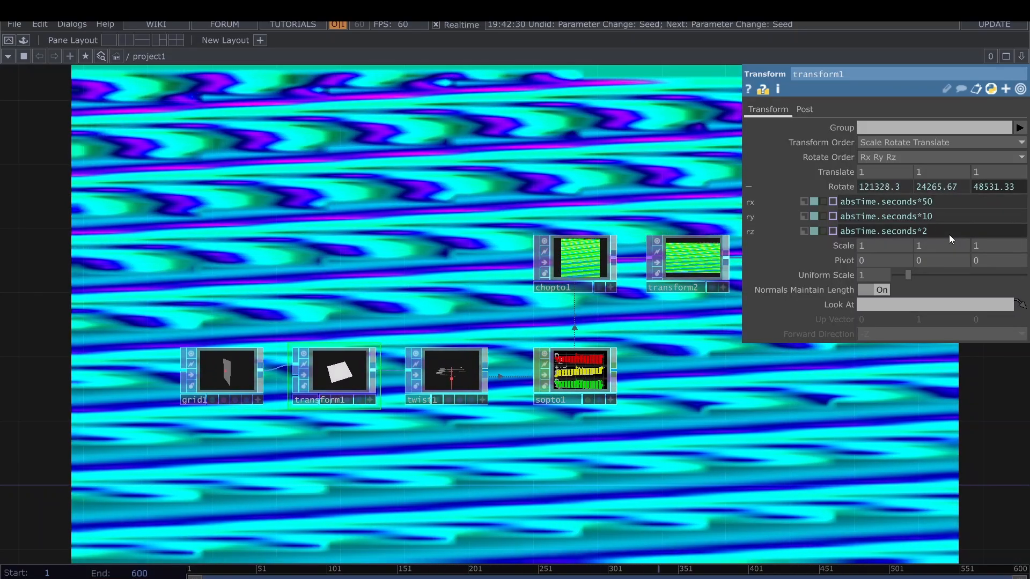
pyautogui.press('BackSpace')
pyautogui.write('50')
pyautogui.press('Return')
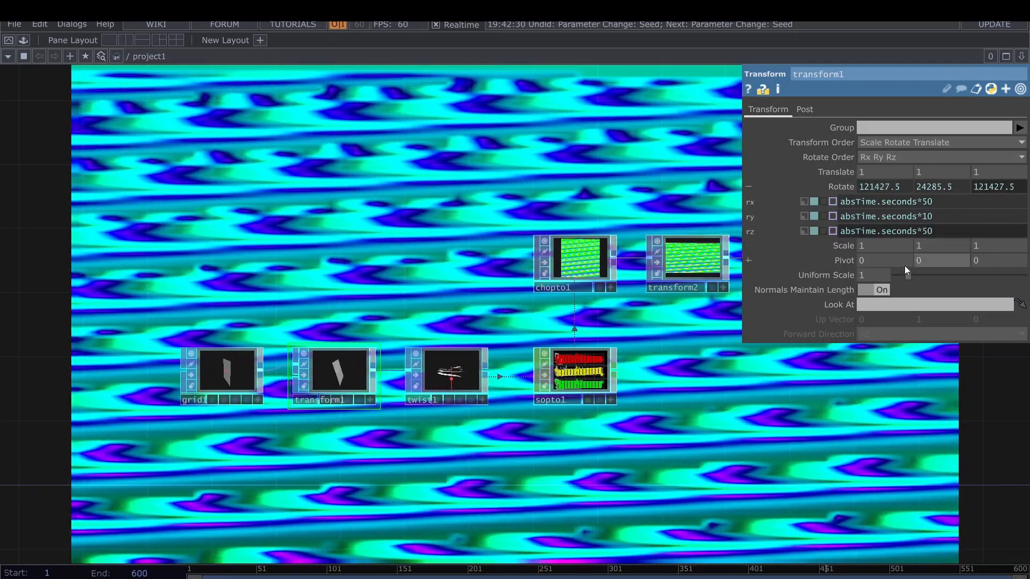
# - Set the vertical scale of transform2 to 1.3
pyautogui.scroll(-6, 751, 369)
pyautogui.scroll(3, 627, 408)
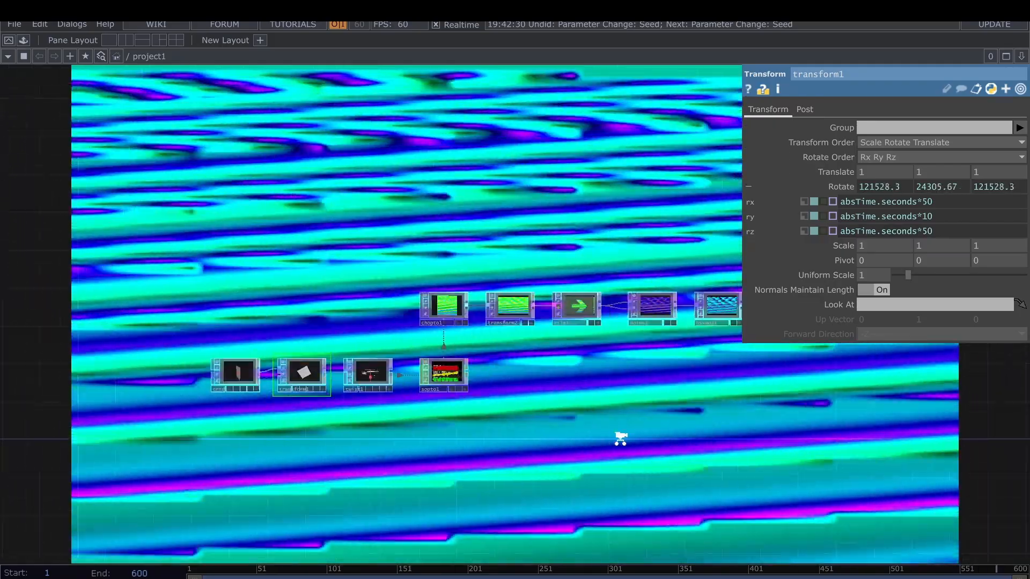
pyautogui.moveTo(620, 438); pyautogui.dragTo(484, 318, button='middle')
pyautogui.moveTo(476, 272); pyautogui.dragTo(515, 399)
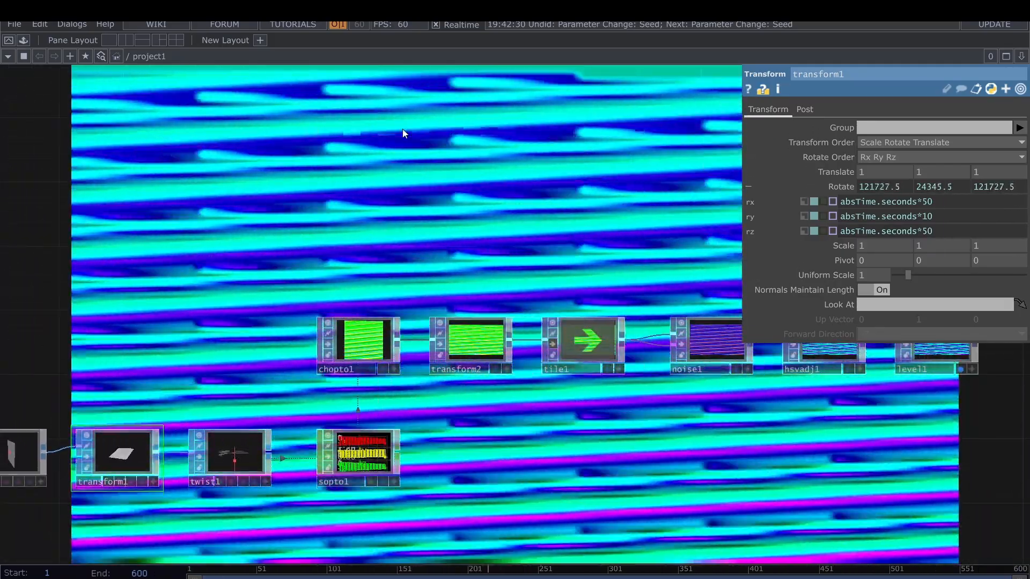
pyautogui.click(478, 341)
pyautogui.moveTo(959, 173); pyautogui.dragTo(964, 146, button='middle')
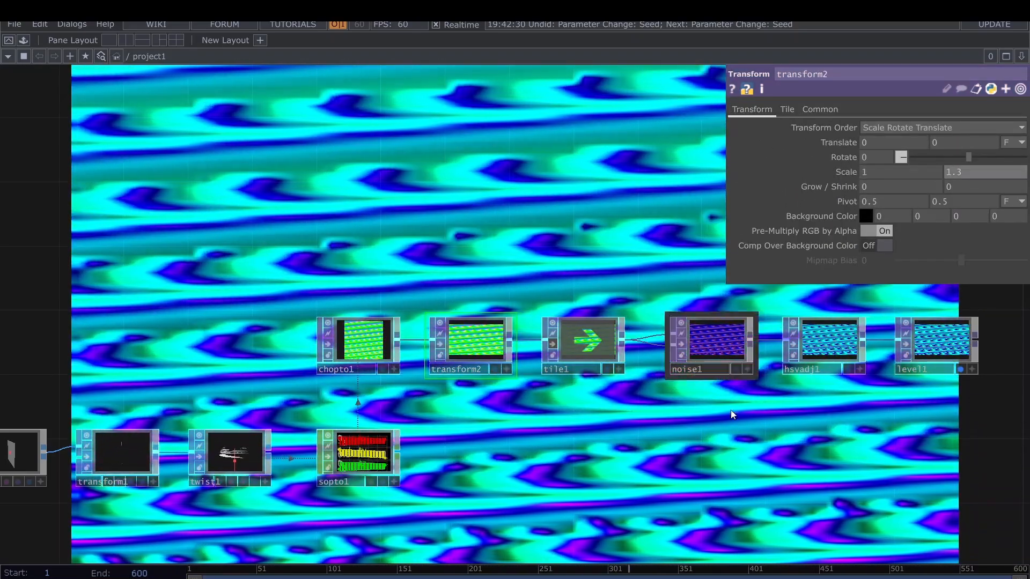
# - Try different seeds for noise1, settle on seed 523, and set its offset to 0.161
pyautogui.scroll(-3, 561, 256)
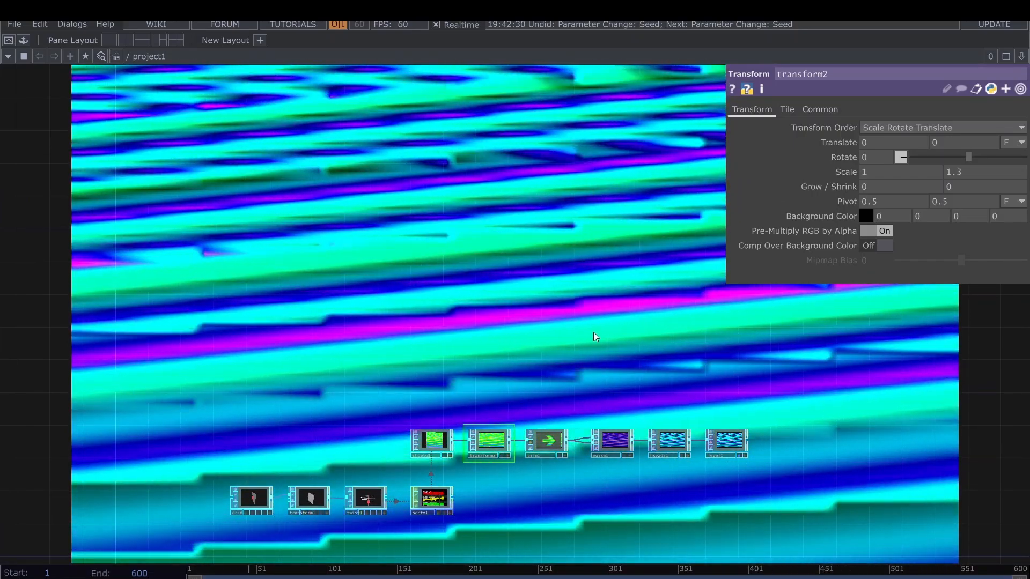
pyautogui.scroll(-3, 592, 333)
pyautogui.scroll(5, 616, 420)
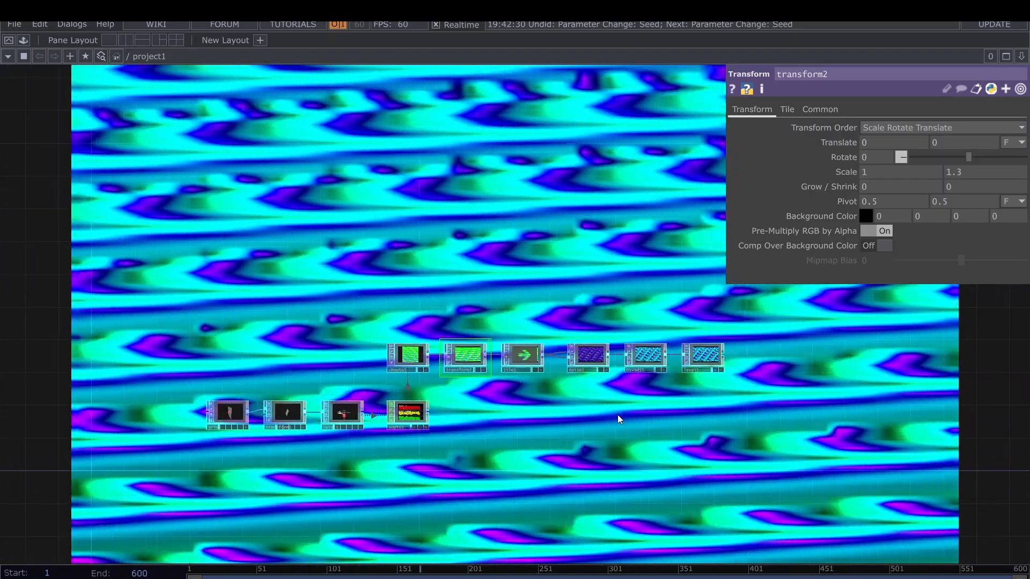
pyautogui.scroll(5, 595, 351)
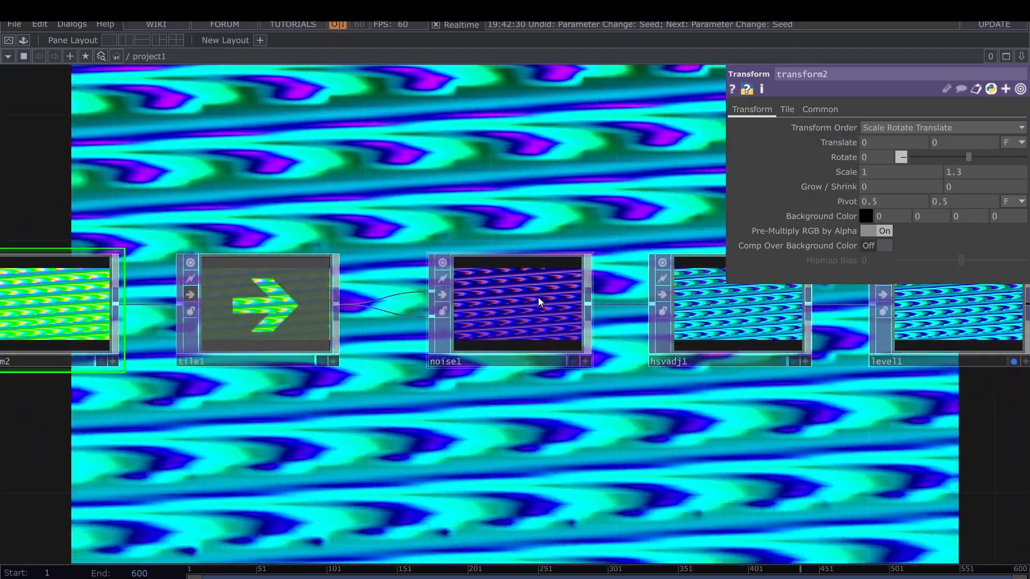
pyautogui.click(538, 297)
pyautogui.moveTo(929, 142); pyautogui.dragTo(955, 140)
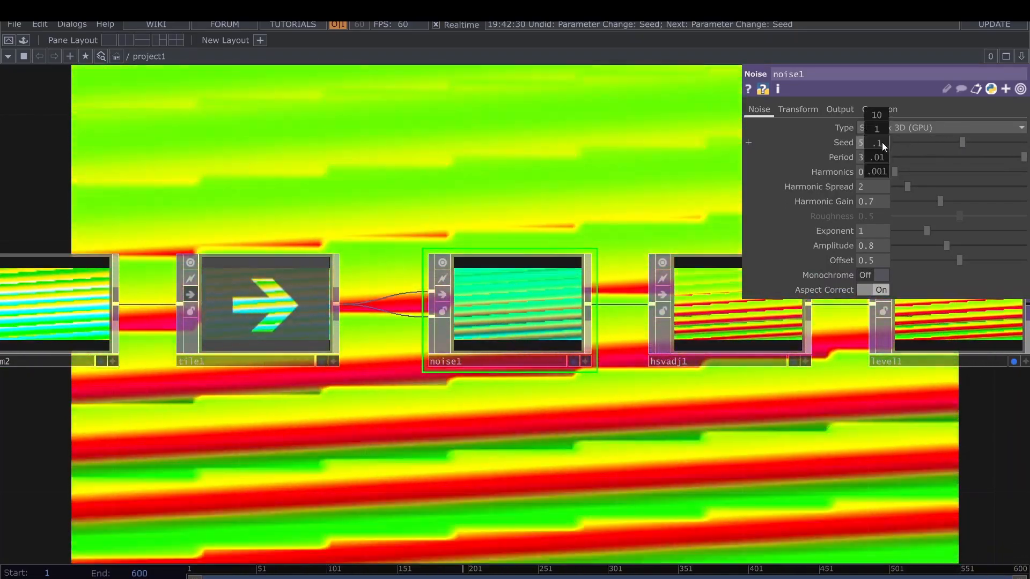
pyautogui.moveTo(882, 147); pyautogui.dragTo(882, 129, button='middle')
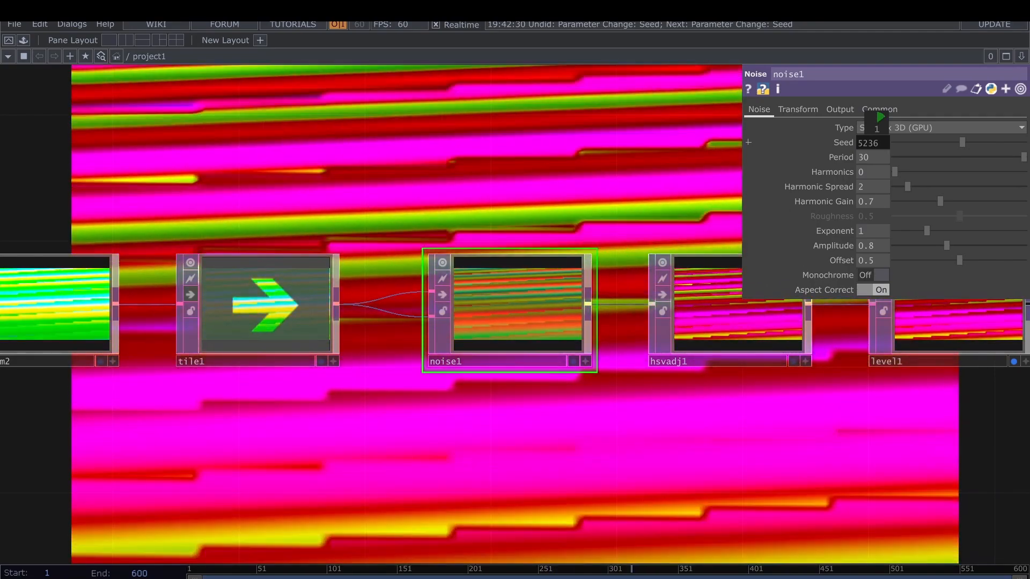
pyautogui.moveTo(876, 129)
pyautogui.mouseDown(button='middle')
pyautogui.moveTo(925, 129)
pyautogui.moveTo(882, 117)
pyautogui.mouseUp(button='middle')
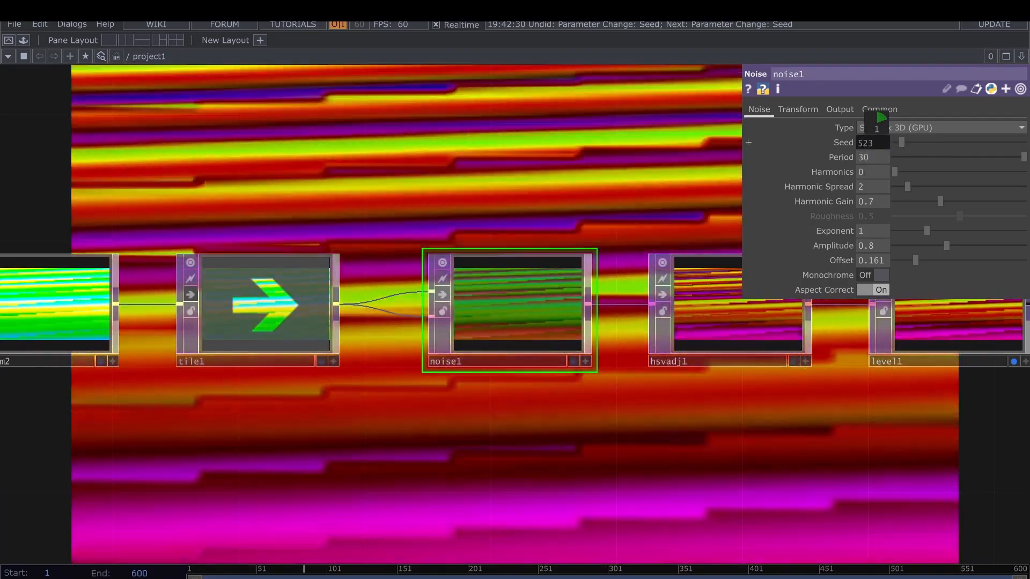
# - Review the whole network, examining the grid1, transform1 and twist1 geometry, the chopto1 image and the TOP chain through to level1
pyautogui.scroll(-8, 590, 397)
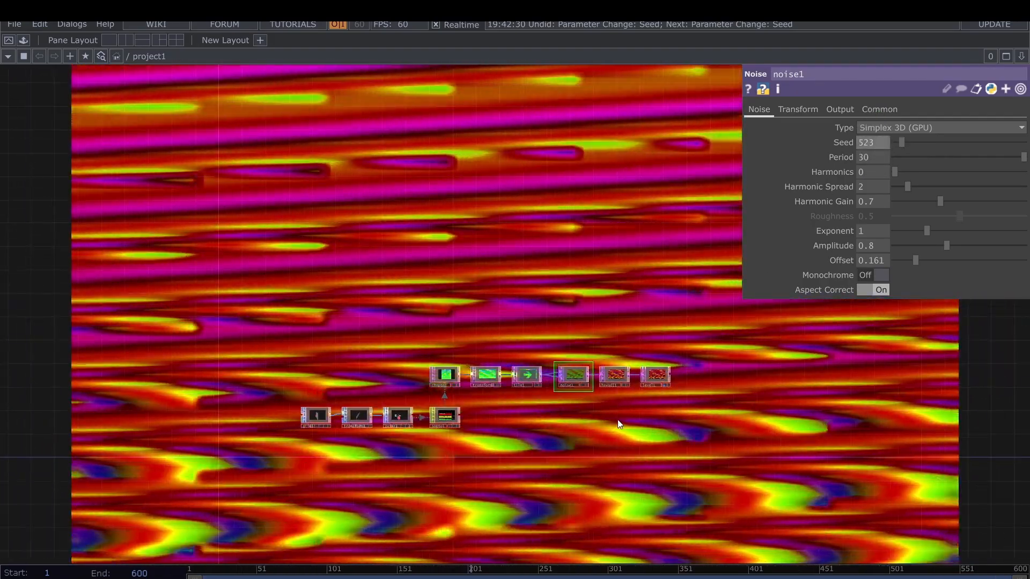
pyautogui.scroll(5, 450, 446)
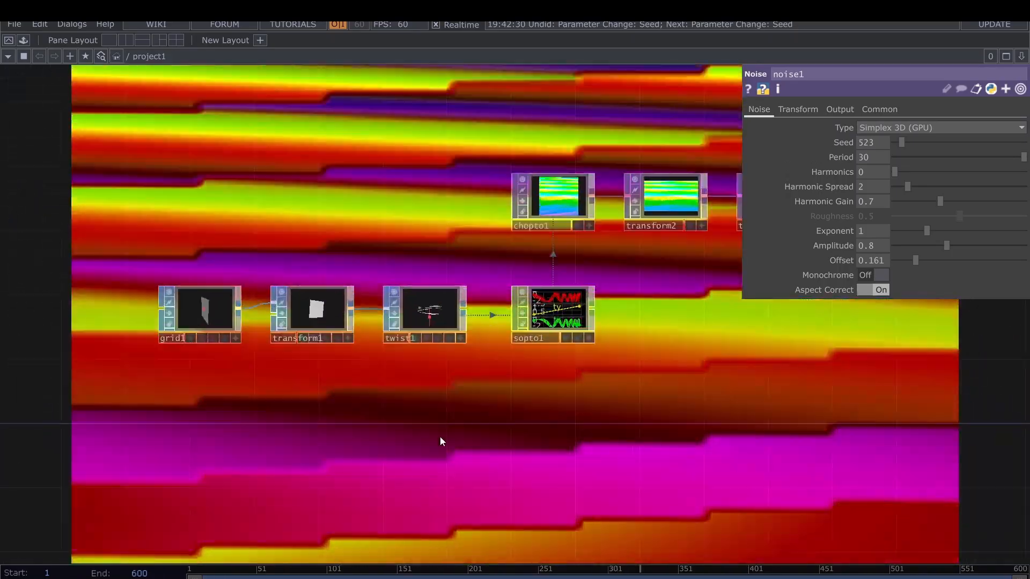
pyautogui.scroll(5, 322, 381)
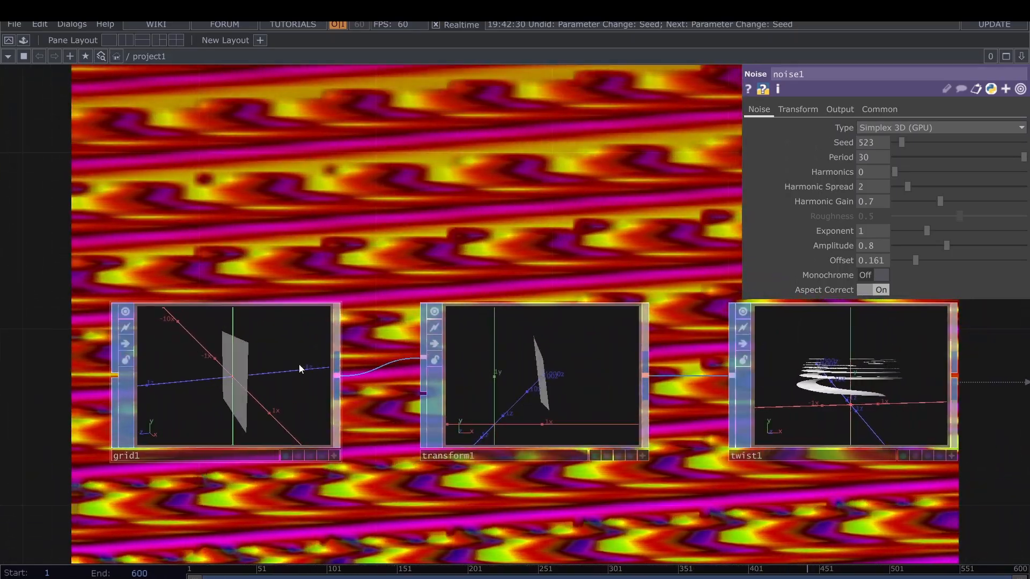
pyautogui.scroll(-5, 457, 455)
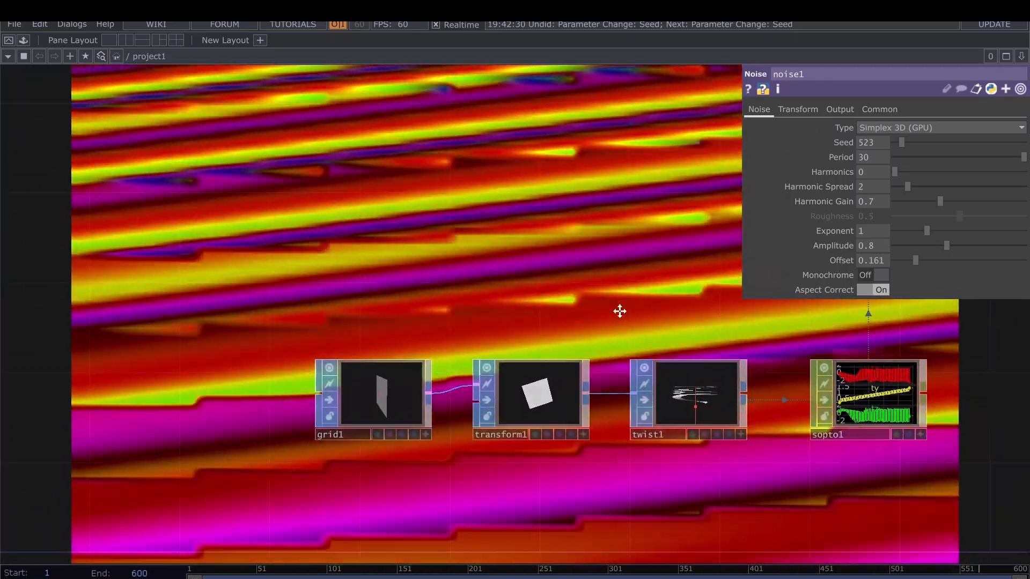
pyautogui.scroll(6, 620, 311)
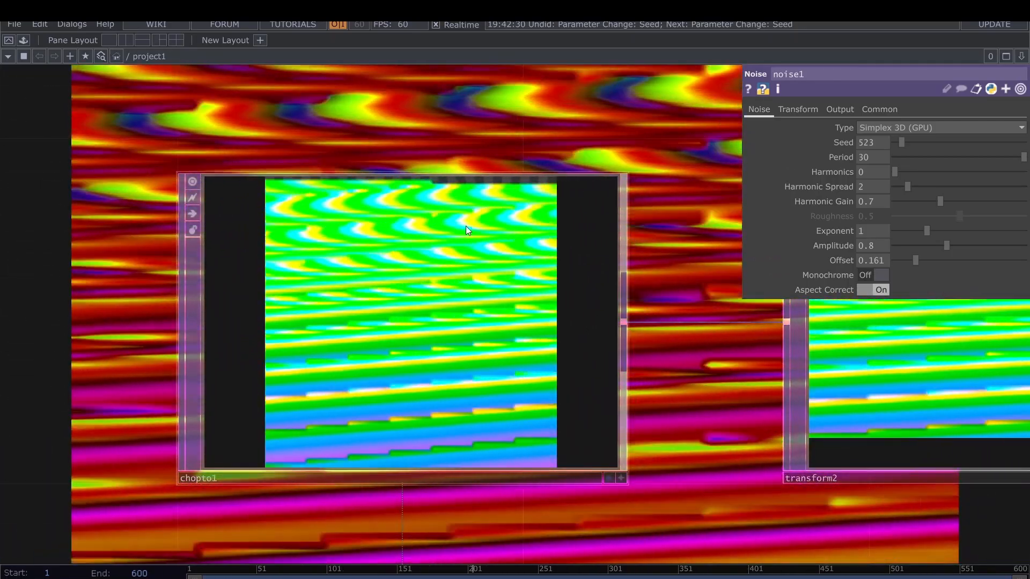
pyautogui.scroll(-8, 465, 395)
pyautogui.scroll(5, 540, 348)
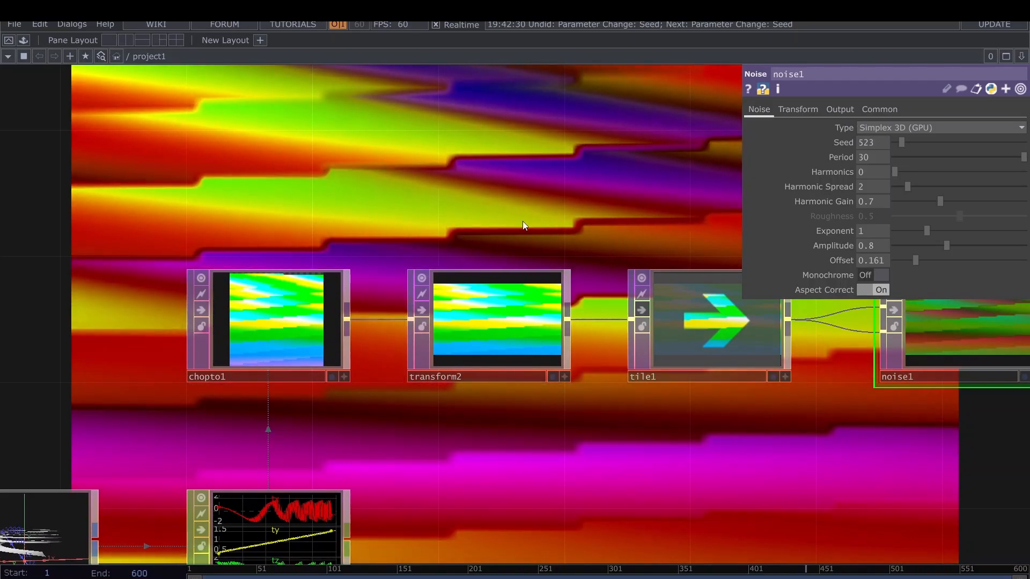
pyautogui.scroll(-5, 522, 221)
pyautogui.moveTo(551, 337); pyautogui.dragTo(570, 433)
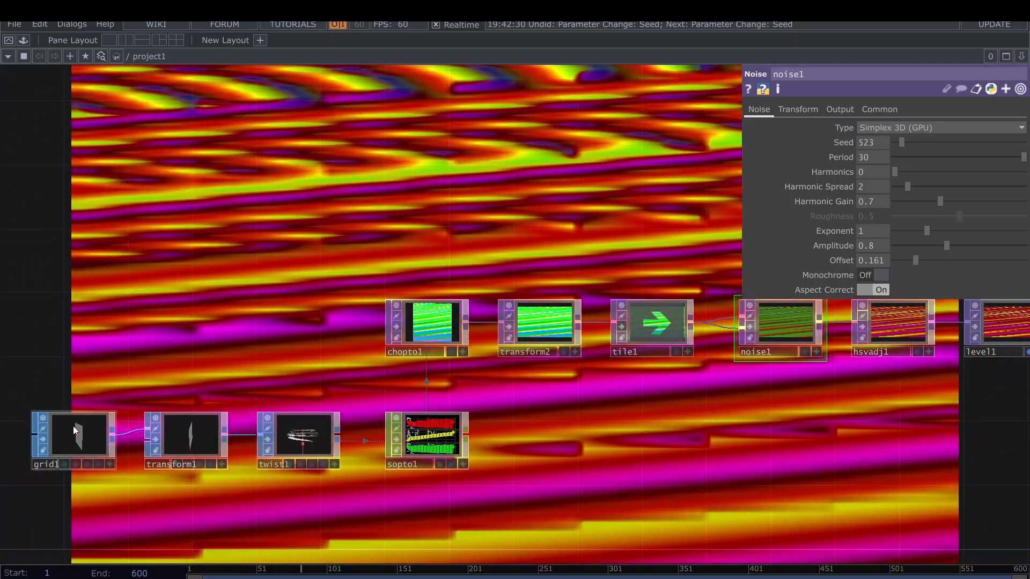
pyautogui.moveTo(714, 461); pyautogui.dragTo(471, 544)
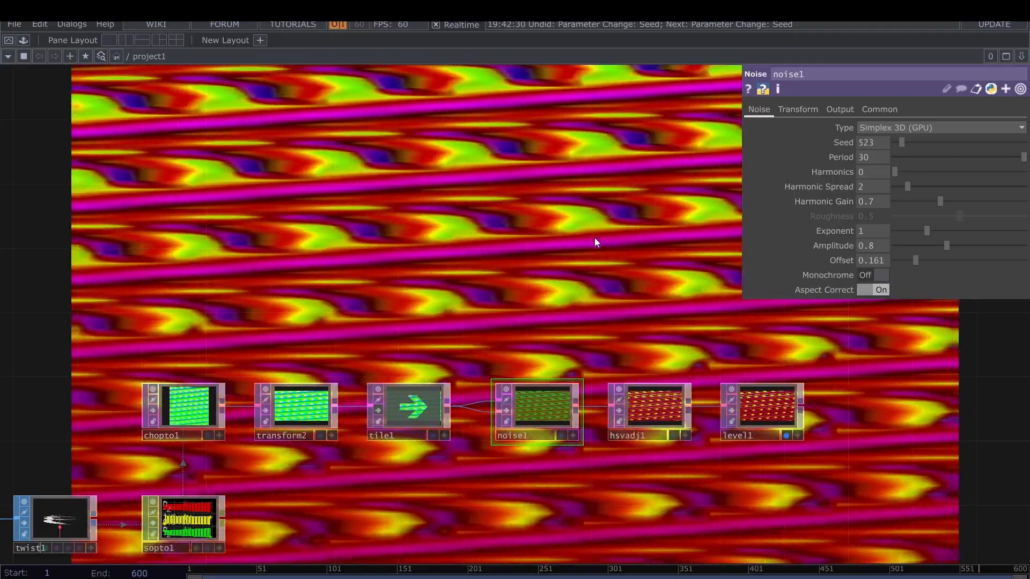
pyautogui.scroll(-5, 595, 238)
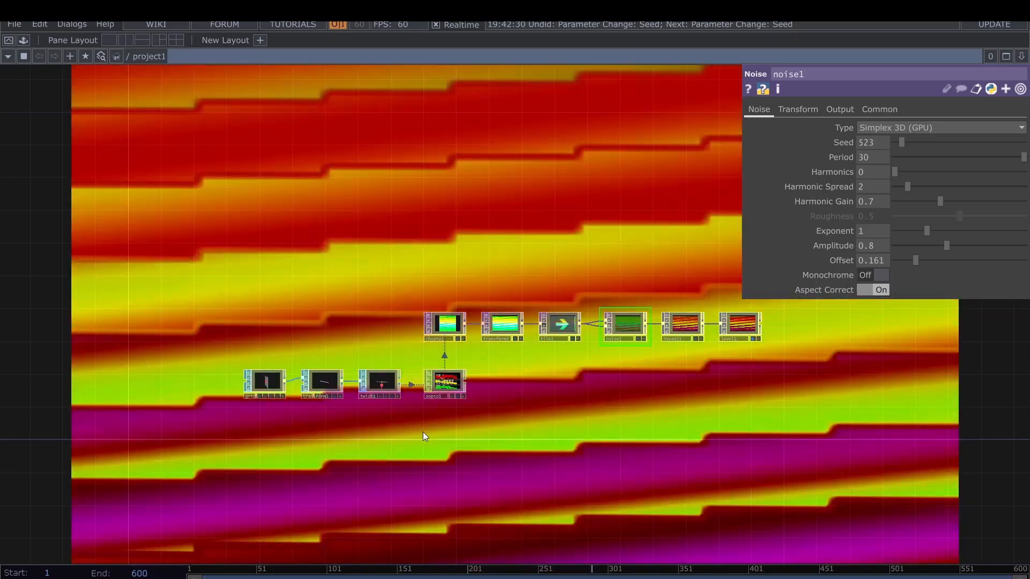
# - Add a Sphere SOP to the network directly above grid1
pyautogui.moveTo(379, 423); pyautogui.dragTo(484, 411)
pyautogui.scroll(3, 300, 462)
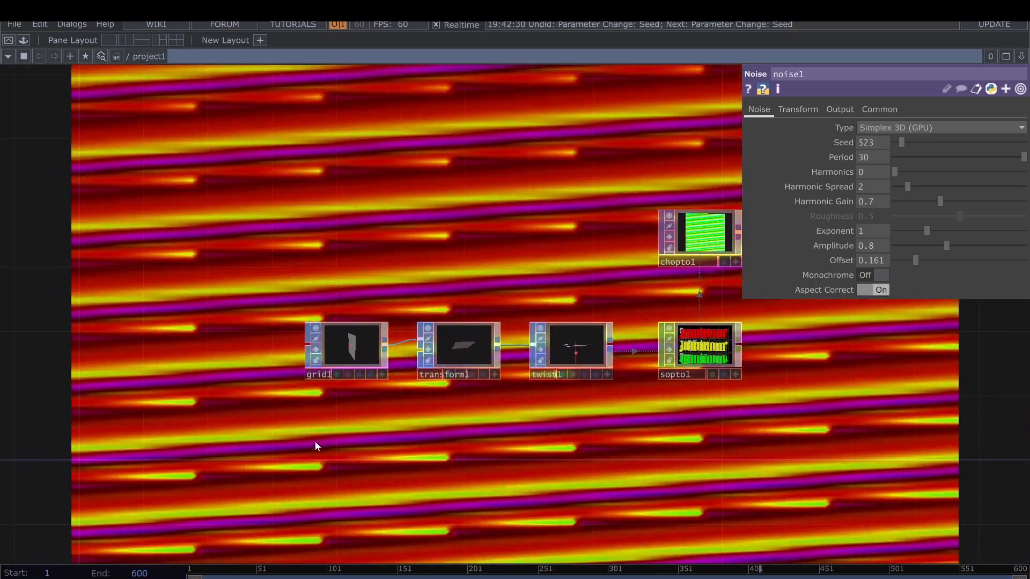
pyautogui.press('Tab')
pyautogui.press('Tab')
pyautogui.press('Tab')
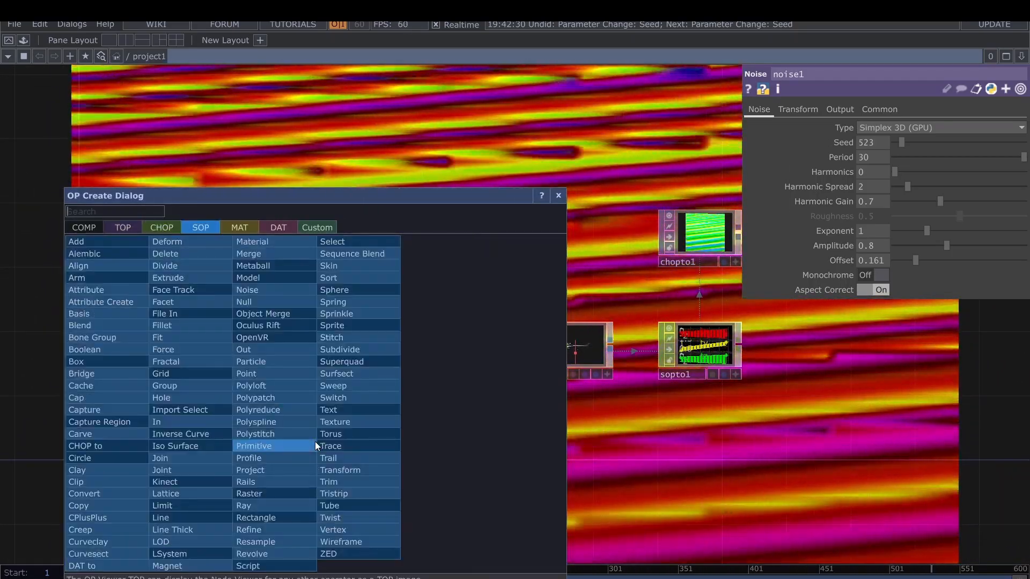
pyautogui.write('spher')
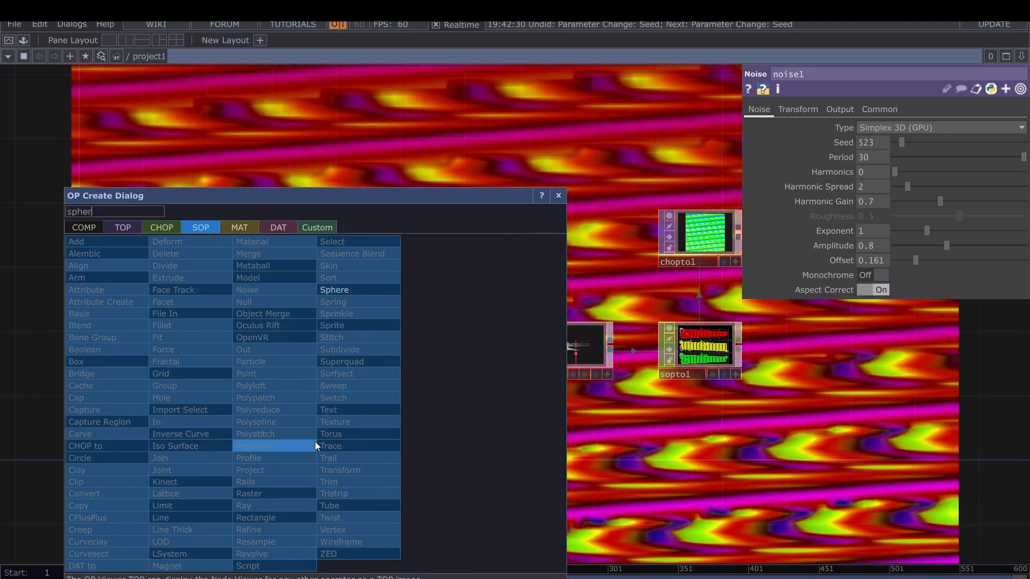
pyautogui.click(349, 291)
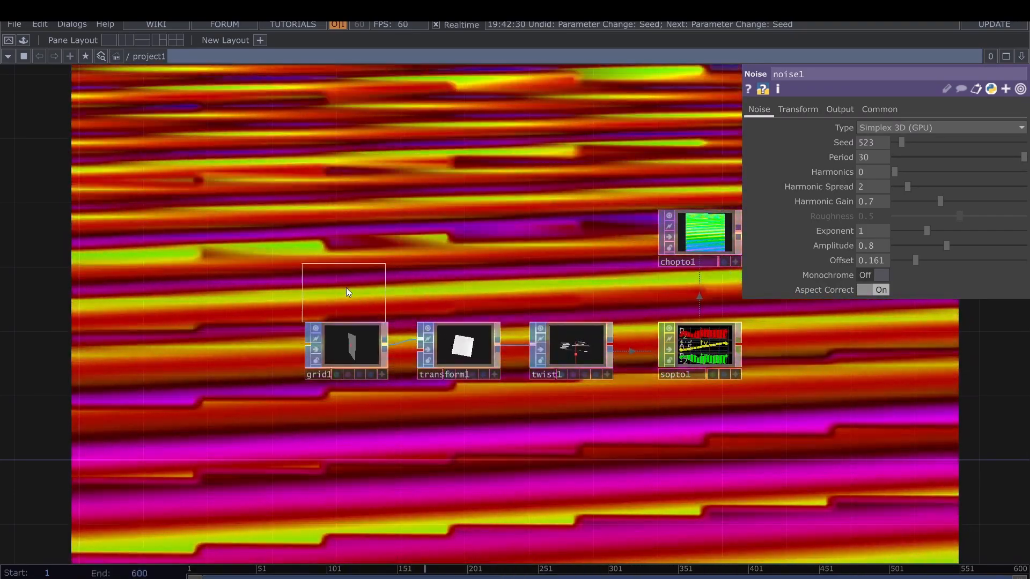
pyautogui.click(346, 288)
# - Delete grid1, connect sphere1 to transform1 as its replacement input, and align sphere1 in the SOP row
pyautogui.click(348, 346)
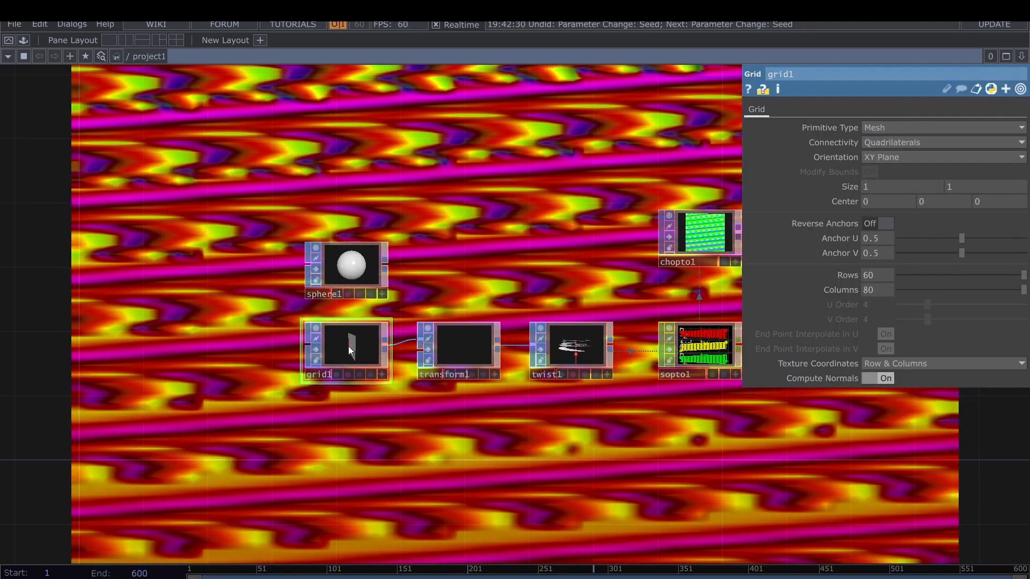
pyautogui.press('Delete')
pyautogui.moveTo(333, 280); pyautogui.dragTo(419, 348)
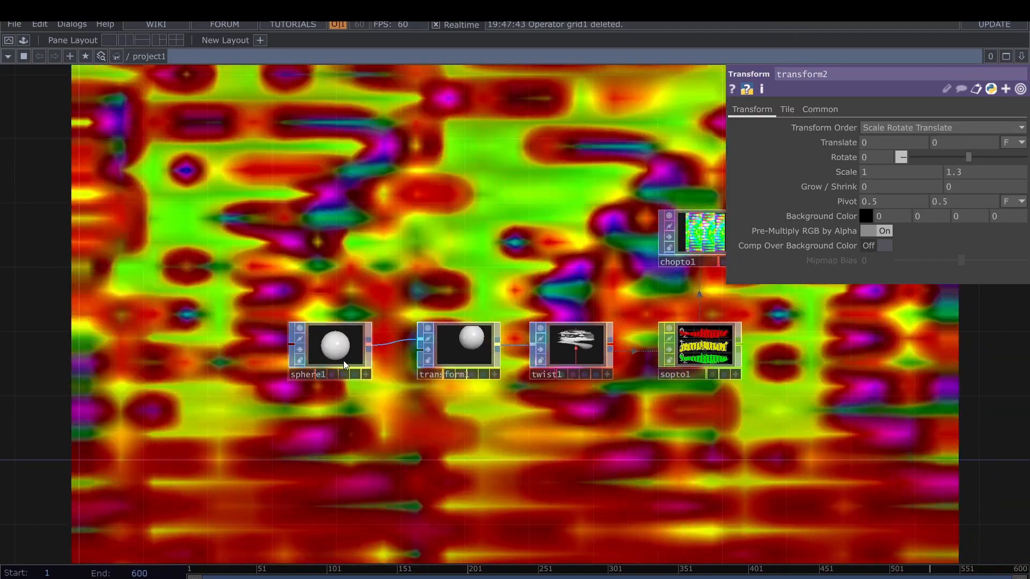
pyautogui.moveTo(343, 361); pyautogui.dragTo(360, 360)
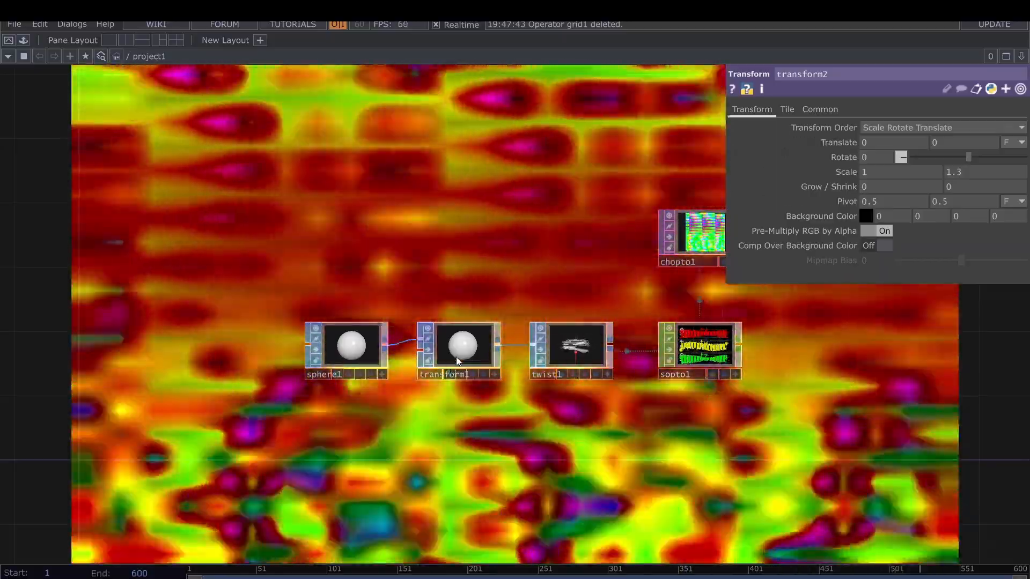
# - Increase the mesh detail of sphere1 to 40 rows and 80 columns
pyautogui.click(457, 362)
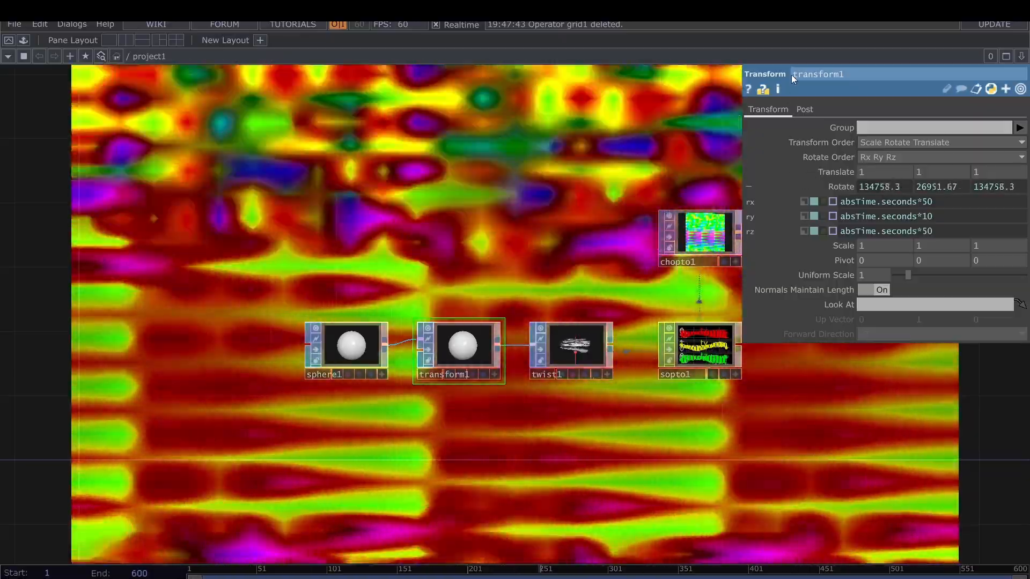
pyautogui.click(350, 350)
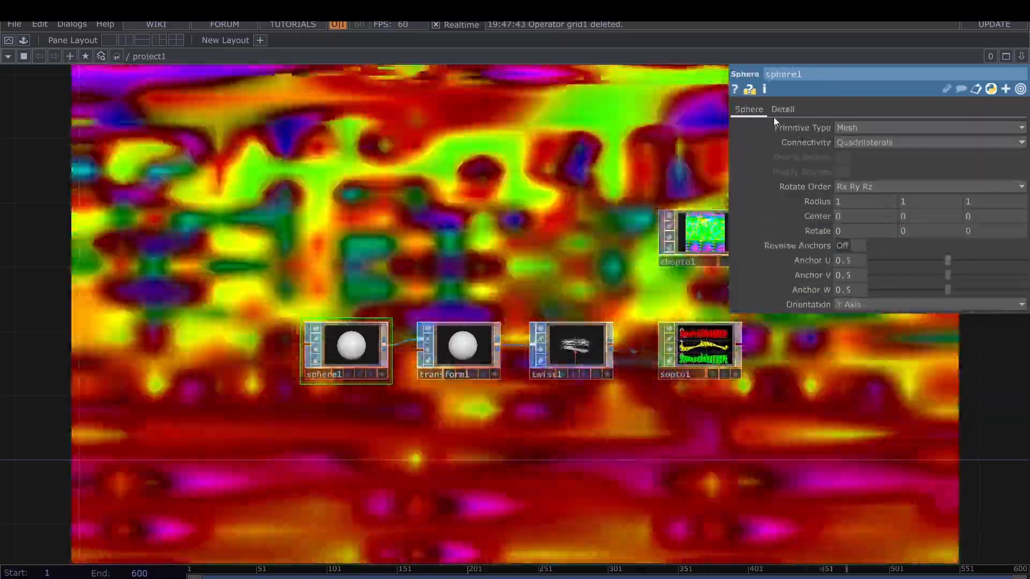
pyautogui.click(783, 109)
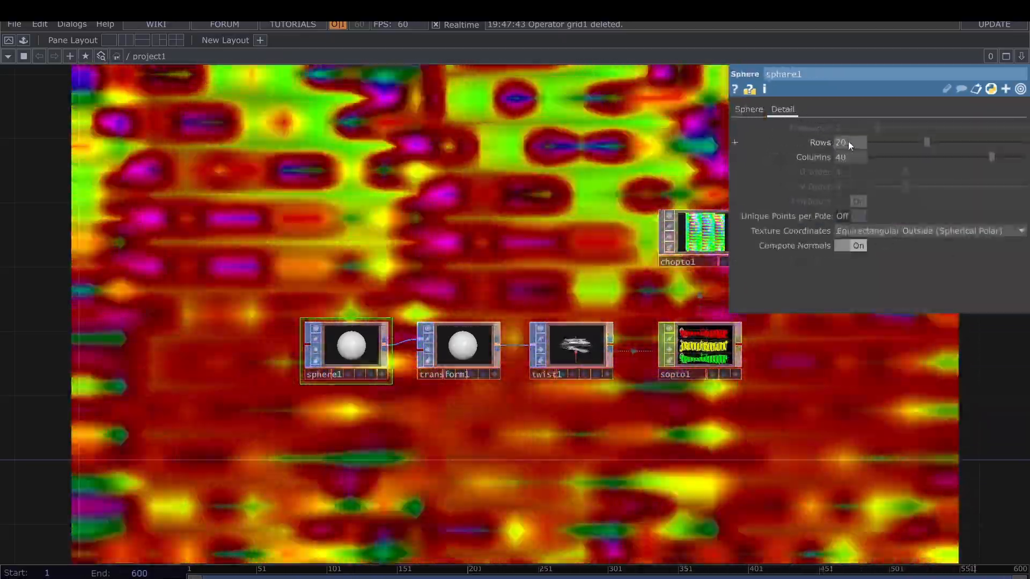
pyautogui.moveTo(848, 140)
pyautogui.mouseDown(button='middle')
pyautogui.moveTo(850, 116)
pyautogui.moveTo(854, 143)
pyautogui.mouseUp(button='middle')
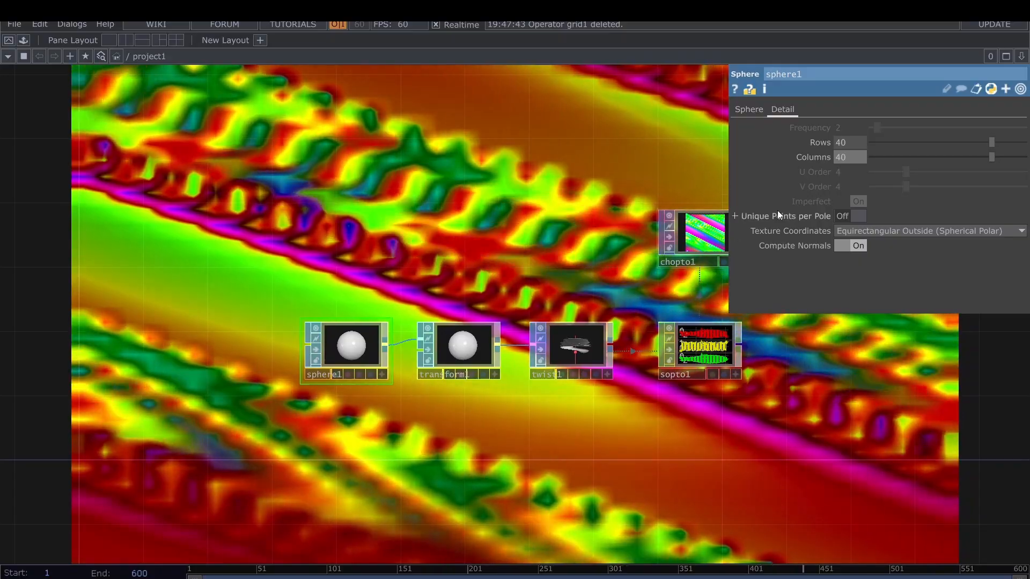
pyautogui.moveTo(851, 157); pyautogui.dragTo(856, 132, button='middle')
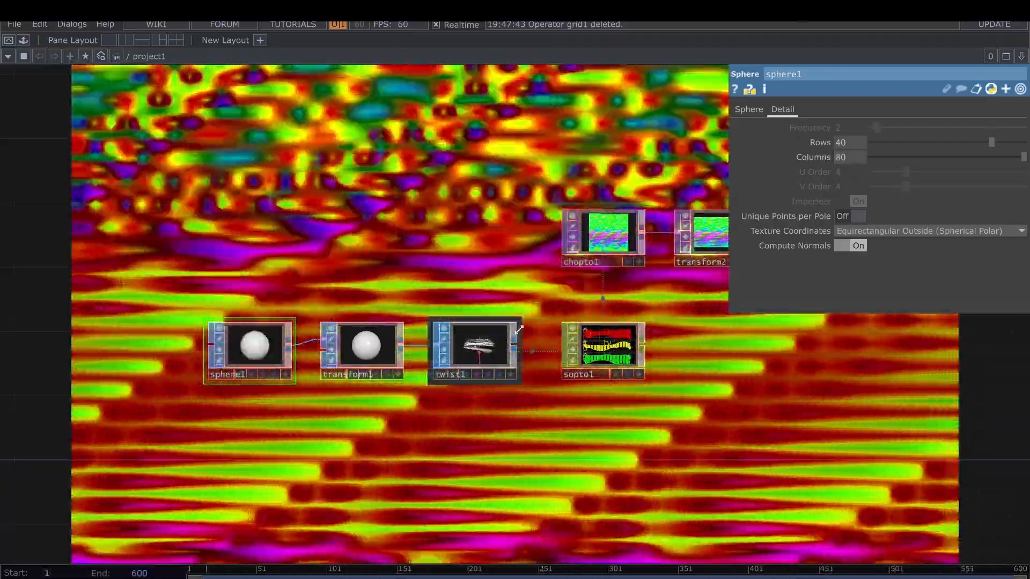
# - Reset the Rolloff parameter of twist1 to its default value of 1
pyautogui.click(500, 345)
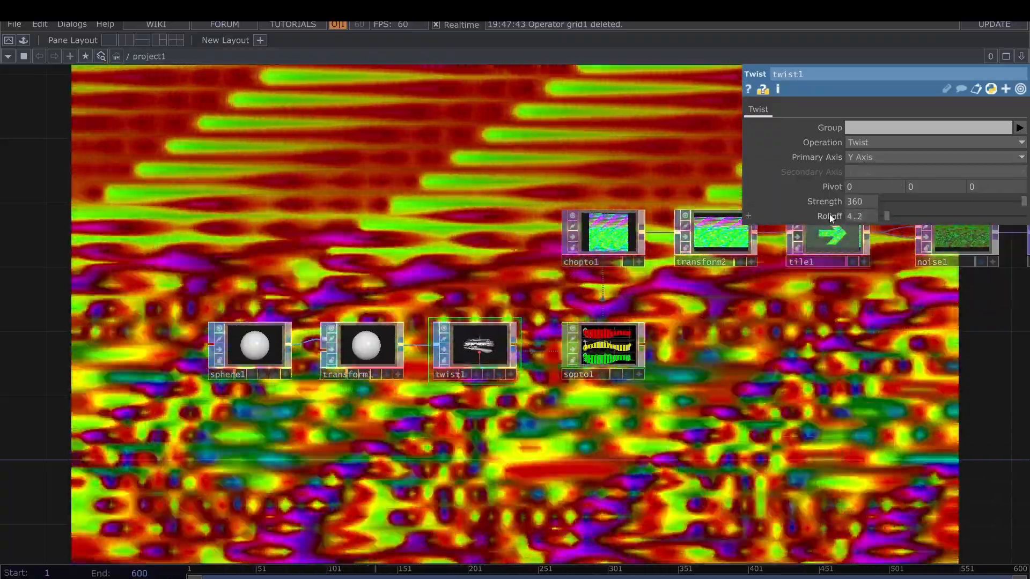
pyautogui.rightClick(830, 214)
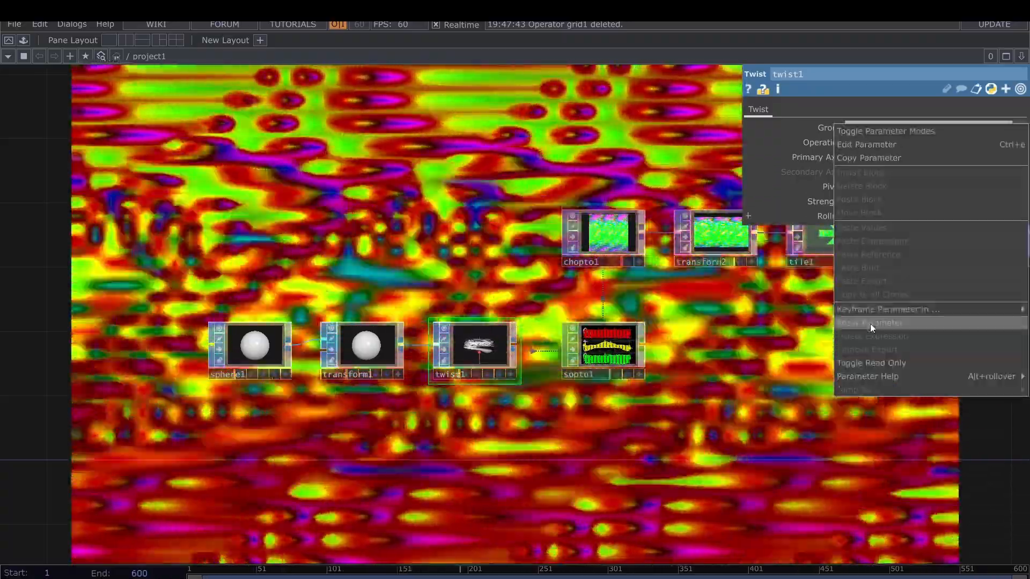
pyautogui.click(870, 324)
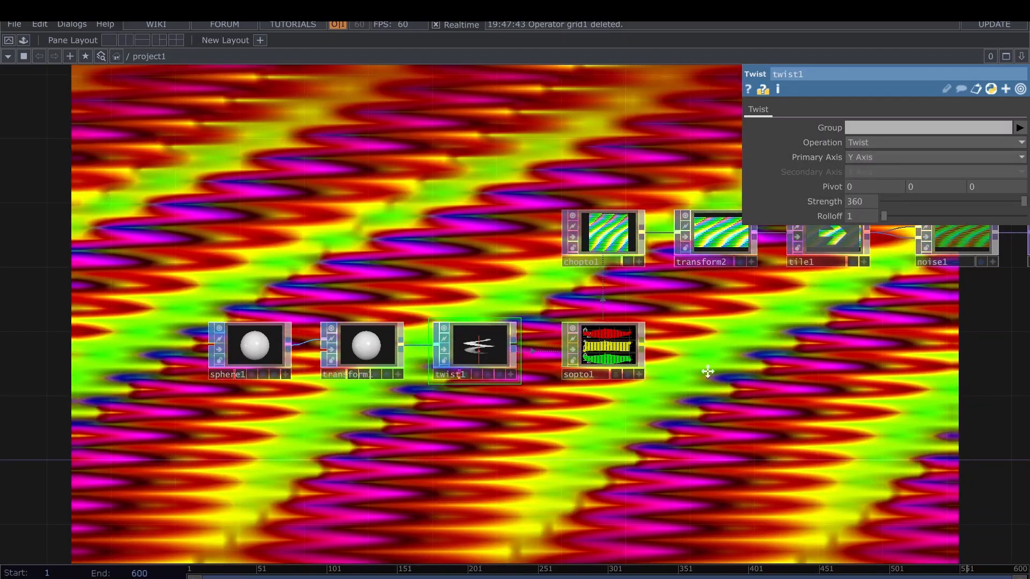
# - Turn off the bypass on tile1 so it processes the transform2 image again
pyautogui.moveTo(708, 372); pyautogui.dragTo(626, 415)
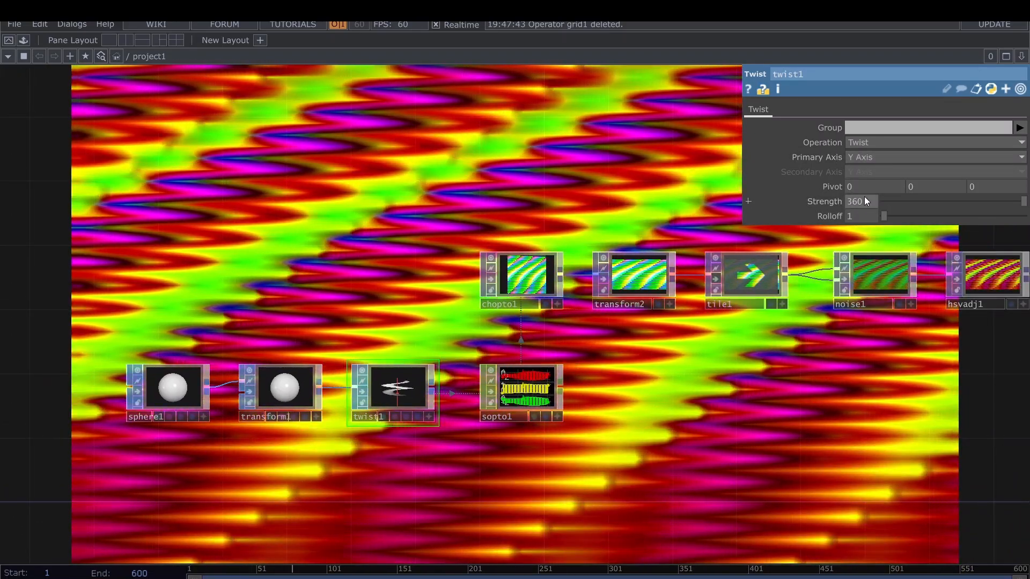
pyautogui.scroll(4, 558, 357)
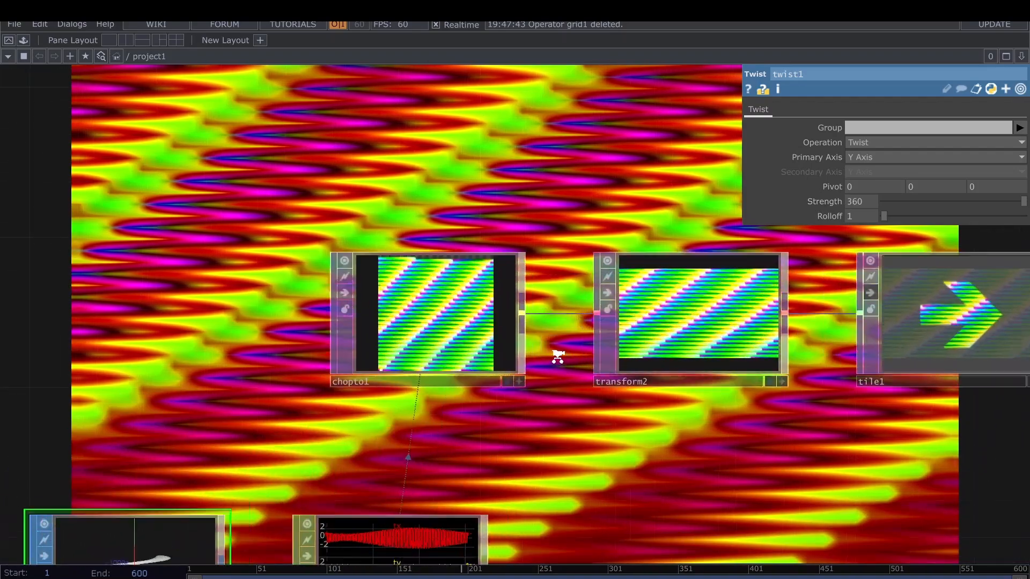
pyautogui.moveTo(526, 195); pyautogui.dragTo(460, 283)
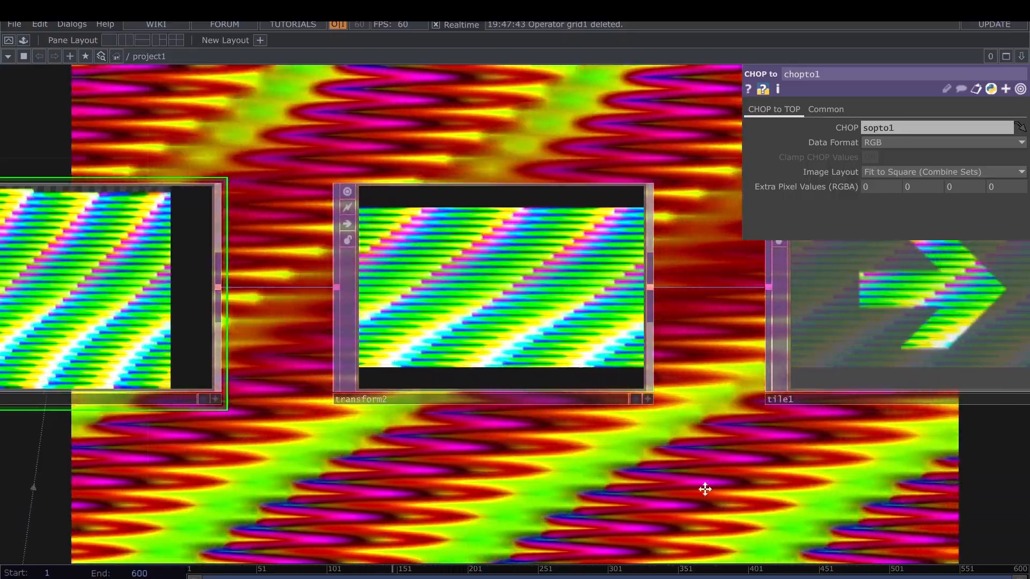
pyautogui.moveTo(705, 489); pyautogui.dragTo(519, 489)
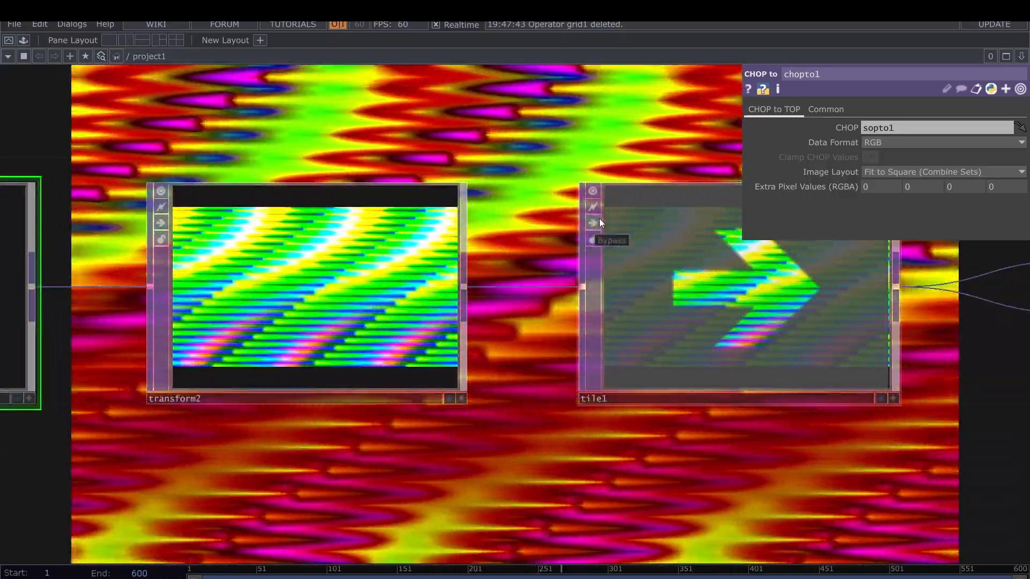
pyautogui.click(599, 219)
pyautogui.moveTo(497, 192); pyautogui.dragTo(397, 272)
# - Set tile1's Repeat Y to 1 and turn on Reflect X to mirror the texture horizontally
pyautogui.click(639, 372)
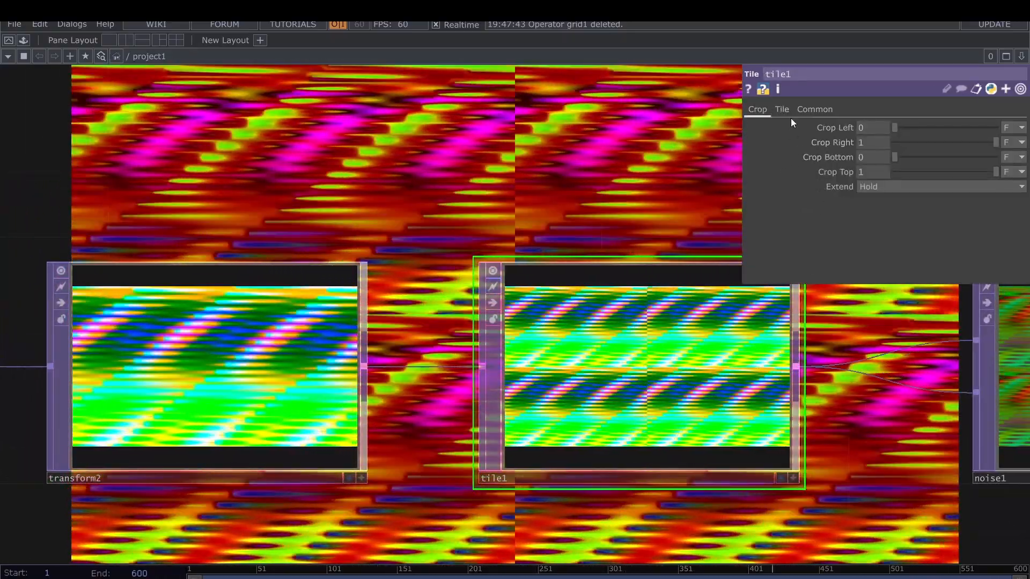
pyautogui.click(782, 110)
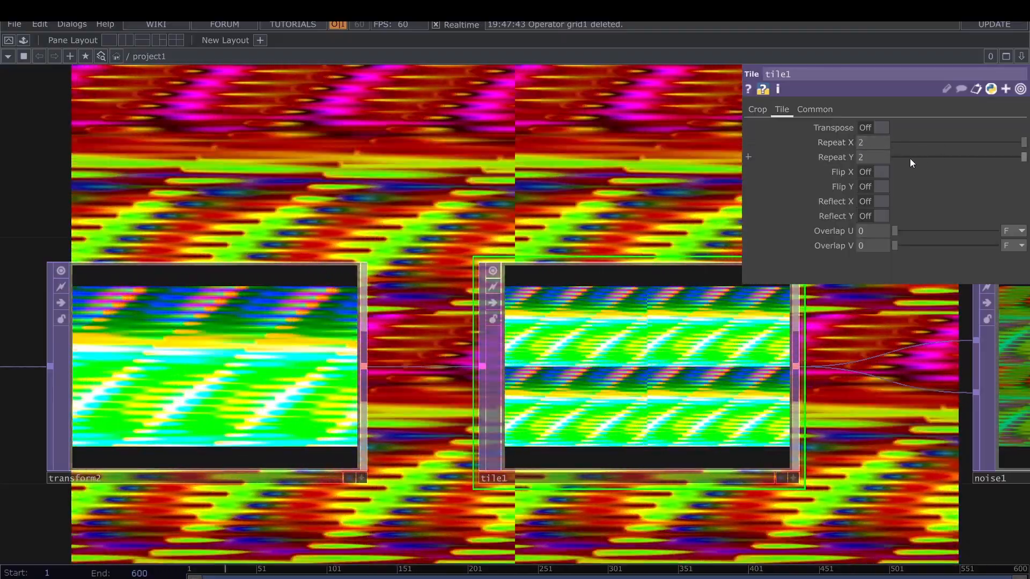
pyautogui.moveTo(932, 157); pyautogui.dragTo(722, 237)
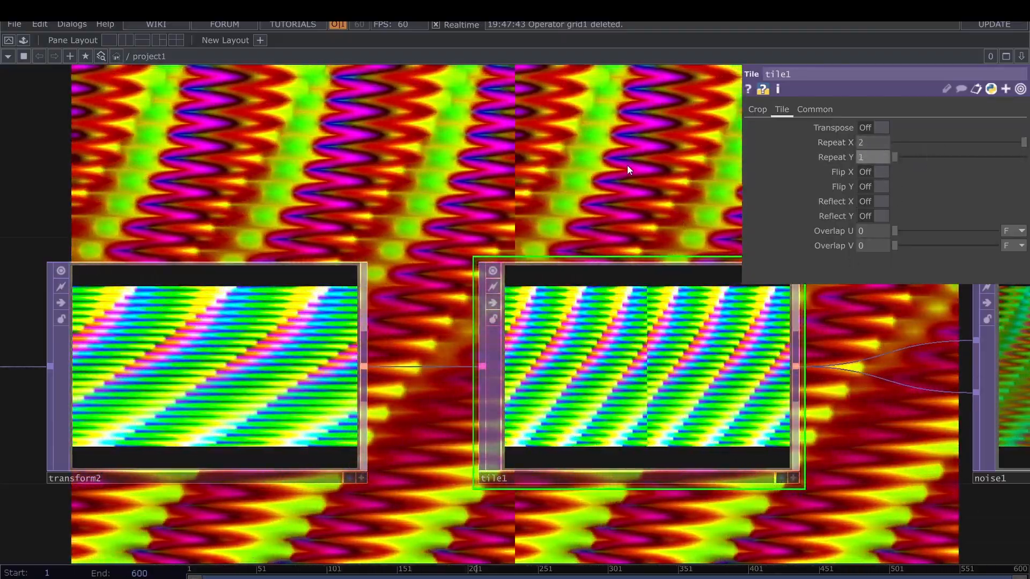
pyautogui.moveTo(627, 165); pyautogui.dragTo(576, 306)
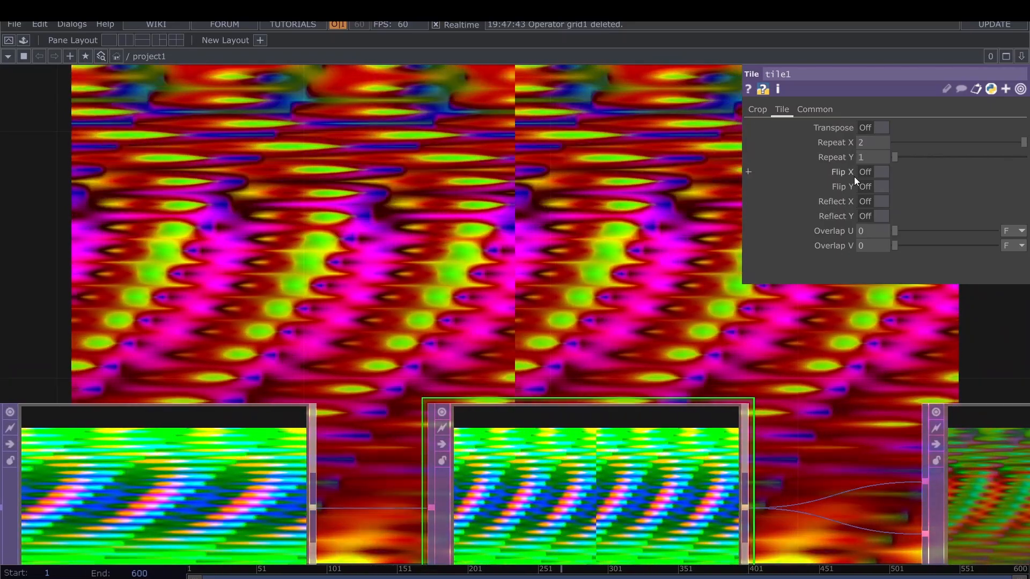
pyautogui.click(872, 203)
pyautogui.scroll(-3, 538, 212)
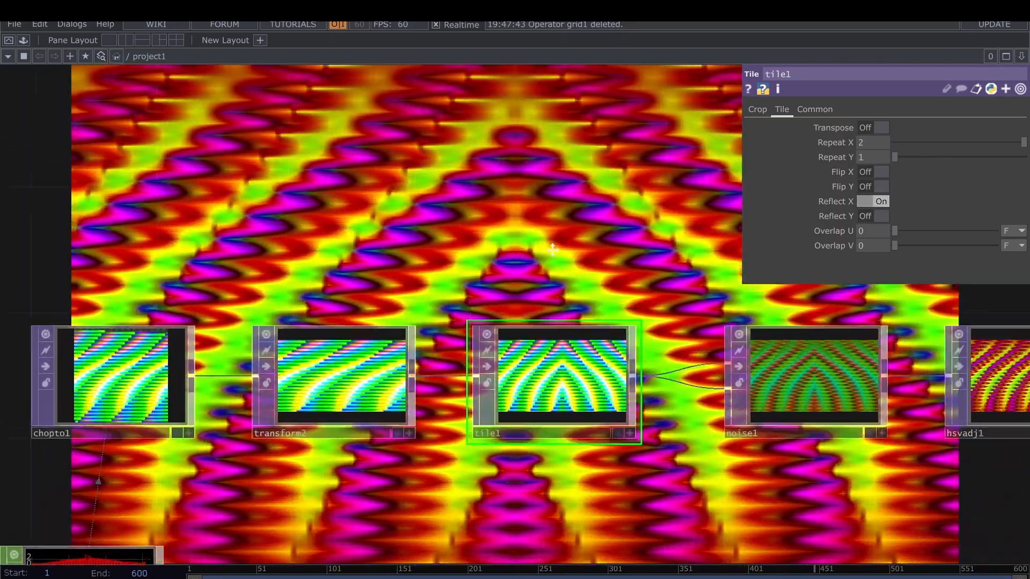
pyautogui.moveTo(494, 228); pyautogui.dragTo(442, 365)
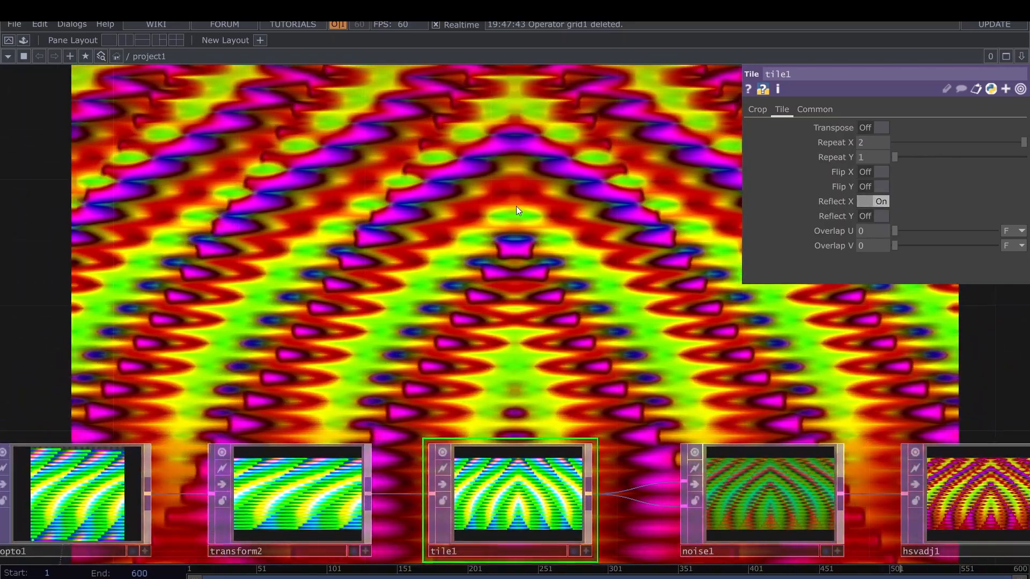
# - Bypass noise1 so the mirrored tile1 image feeds hsvadj1 directly
pyautogui.moveTo(551, 330); pyautogui.dragTo(359, 259)
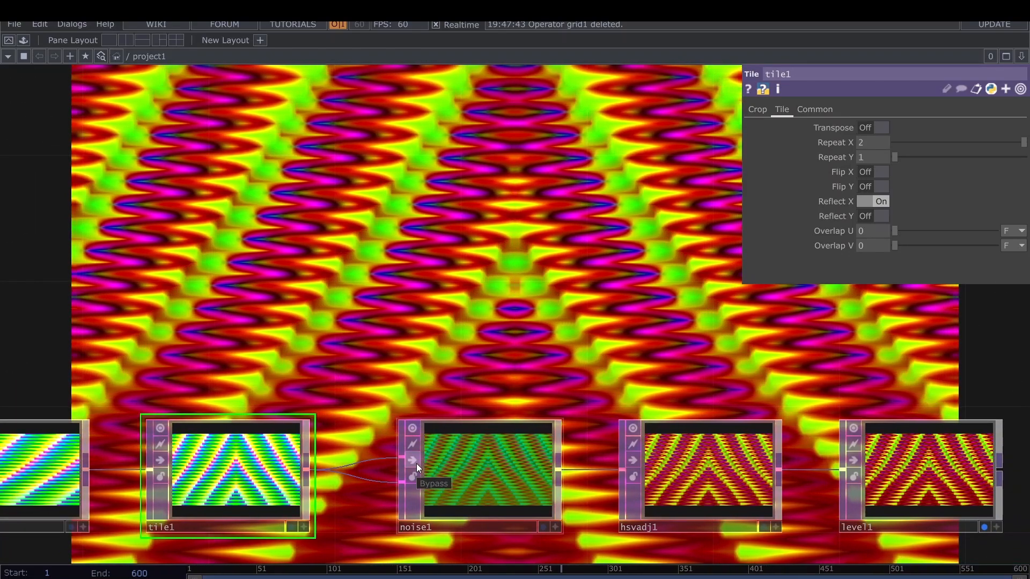
pyautogui.click(488, 485)
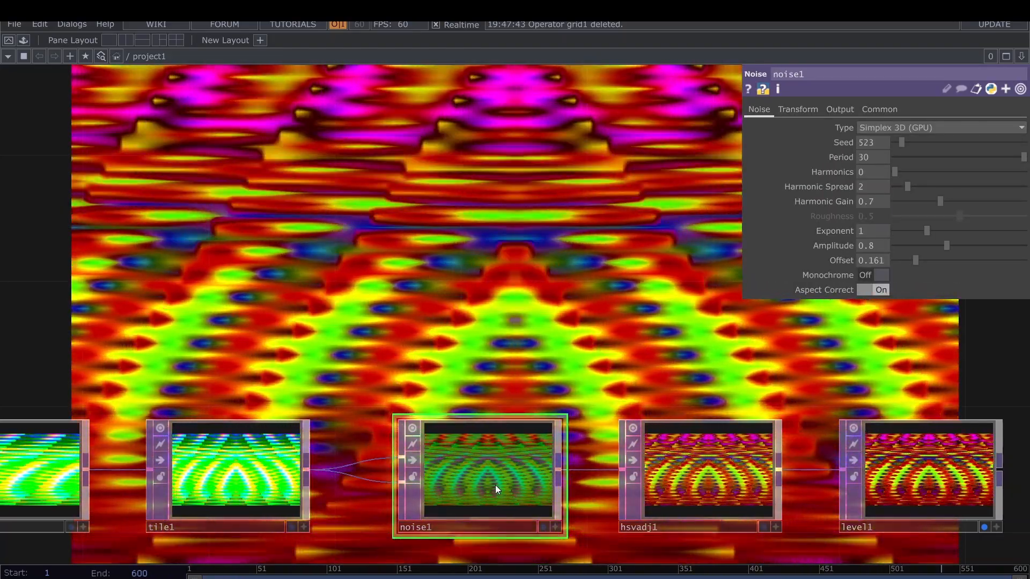
pyautogui.click(418, 463)
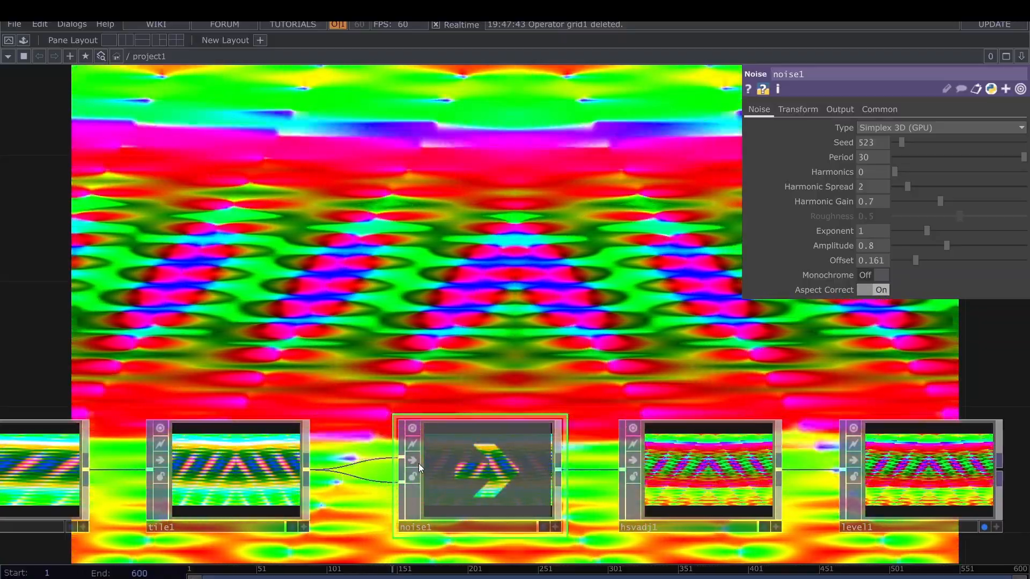
pyautogui.scroll(-5, 609, 326)
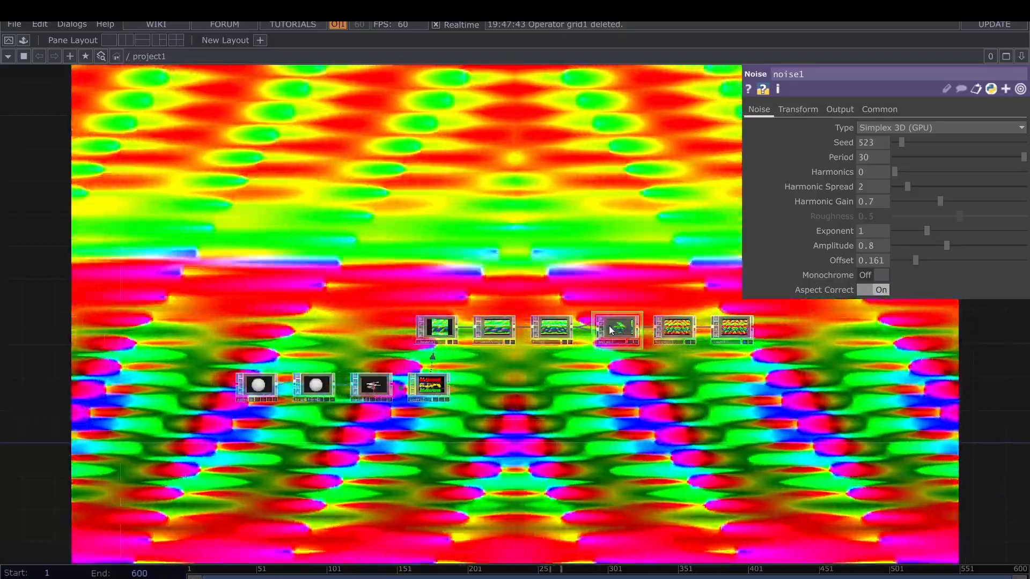
pyautogui.scroll(3, 579, 312)
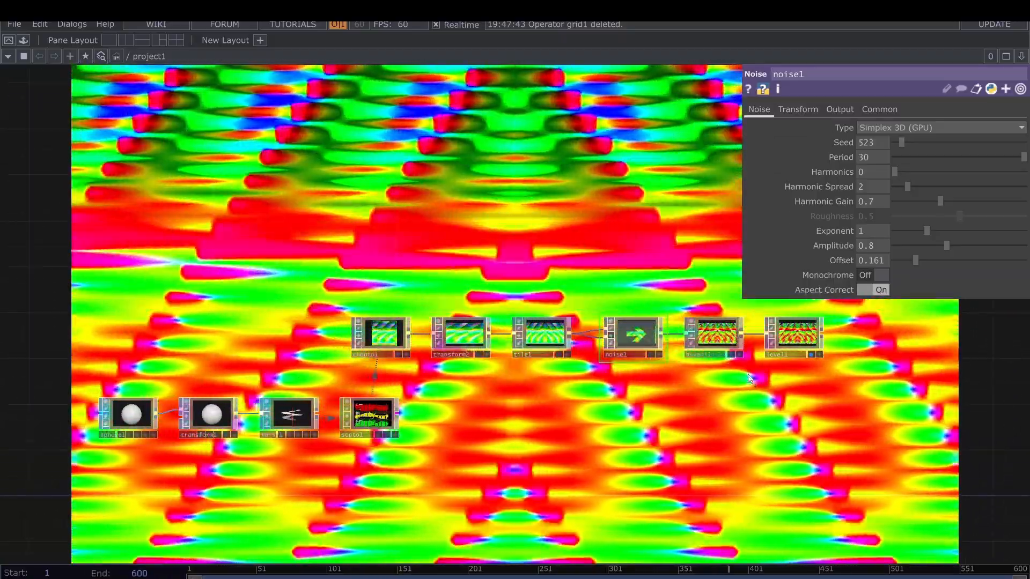
pyautogui.scroll(-2, 639, 379)
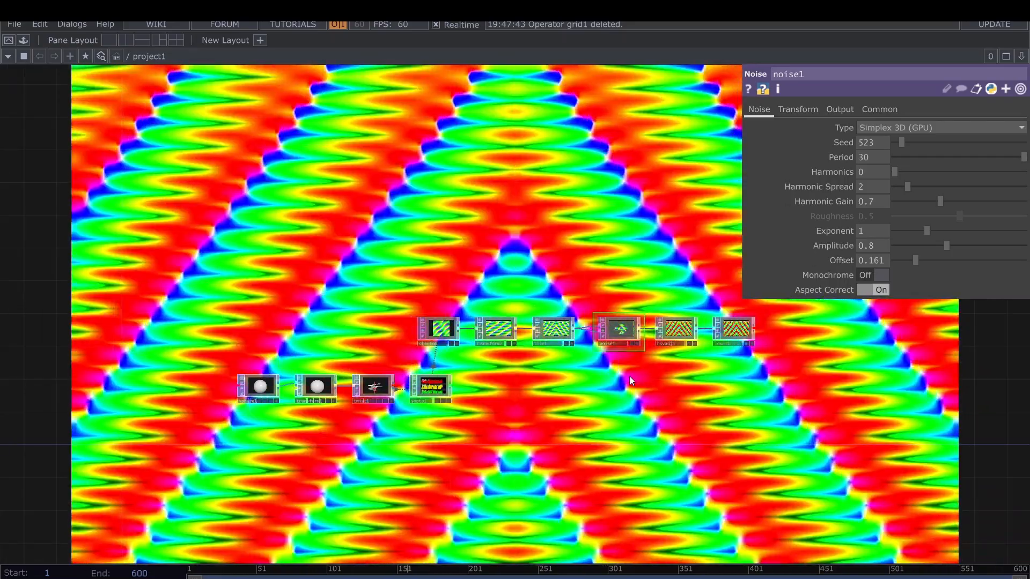
pyautogui.scroll(3, 613, 305)
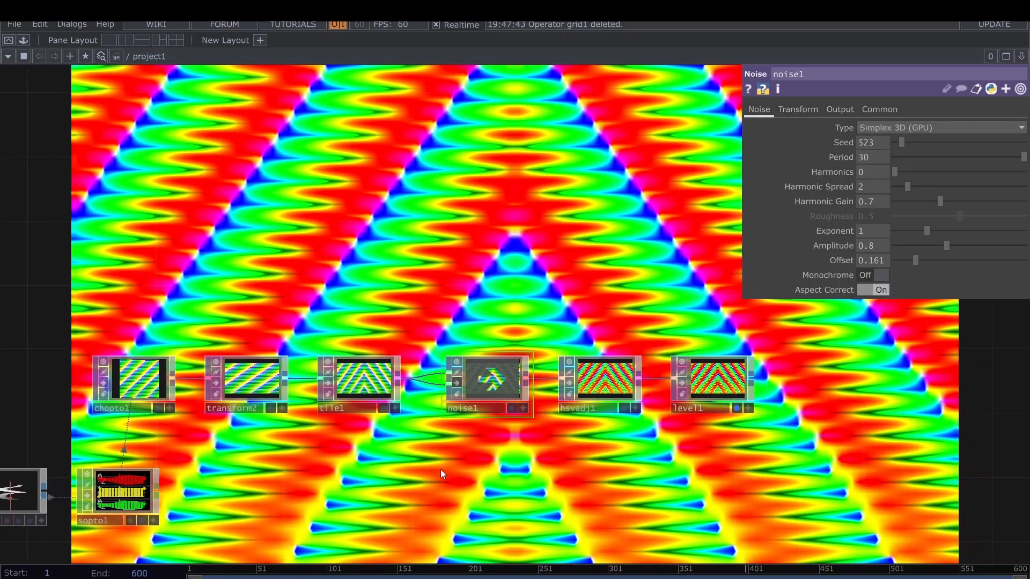
# - Reset all parameters of hsvadj1 and set its Hue Offset to 194
pyautogui.scroll(-2, 696, 400)
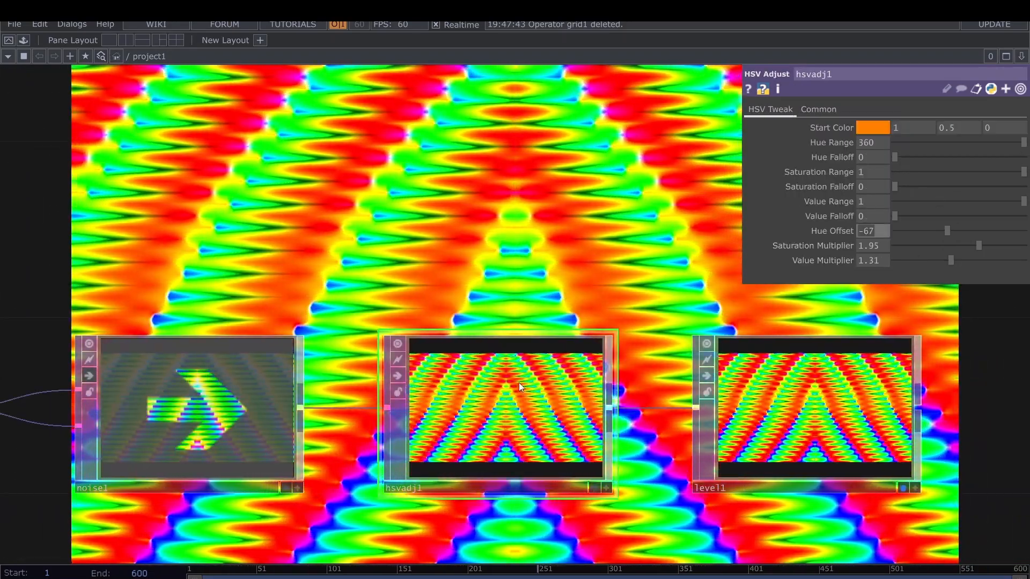
pyautogui.rightClick(520, 386)
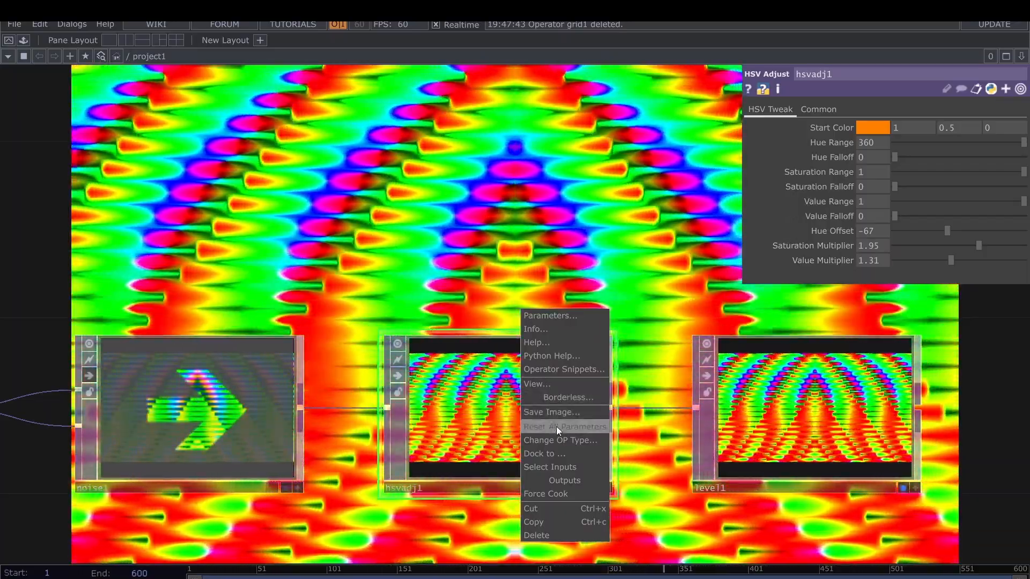
pyautogui.click(556, 427)
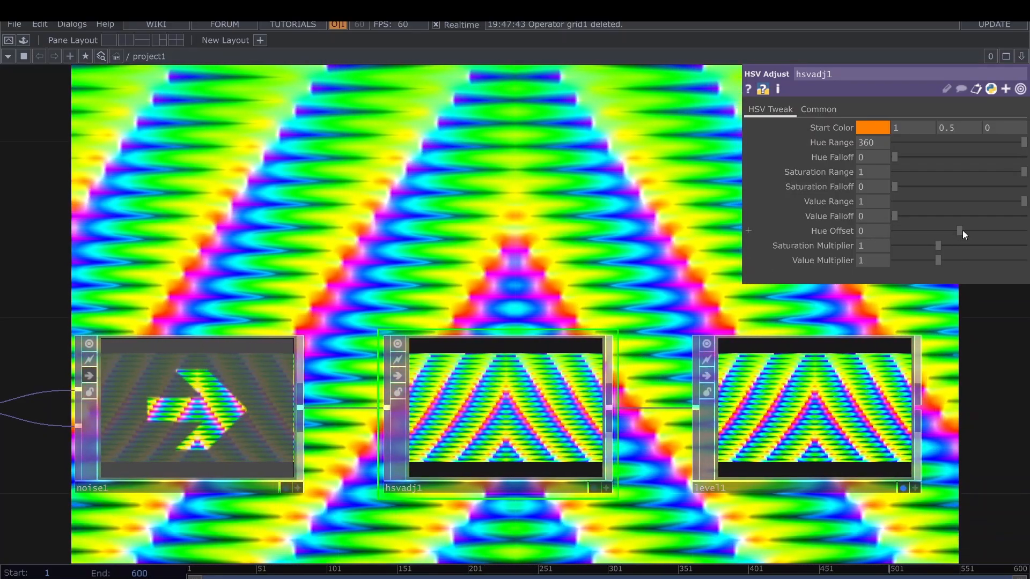
pyautogui.moveTo(962, 230); pyautogui.dragTo(991, 227)
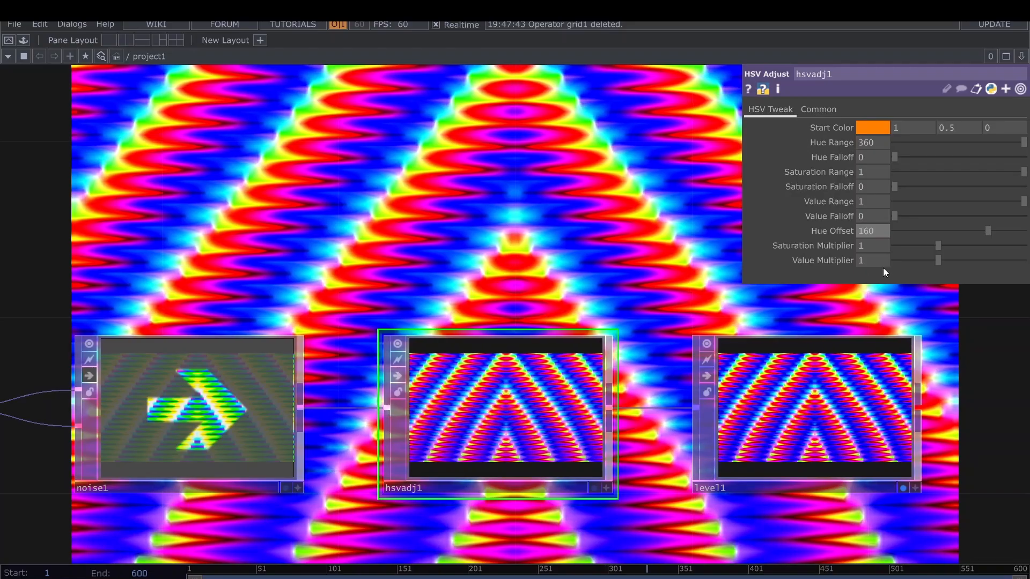
pyautogui.moveTo(990, 232)
pyautogui.mouseDown()
pyautogui.moveTo(1015, 232)
pyautogui.moveTo(995, 234)
pyautogui.mouseUp()
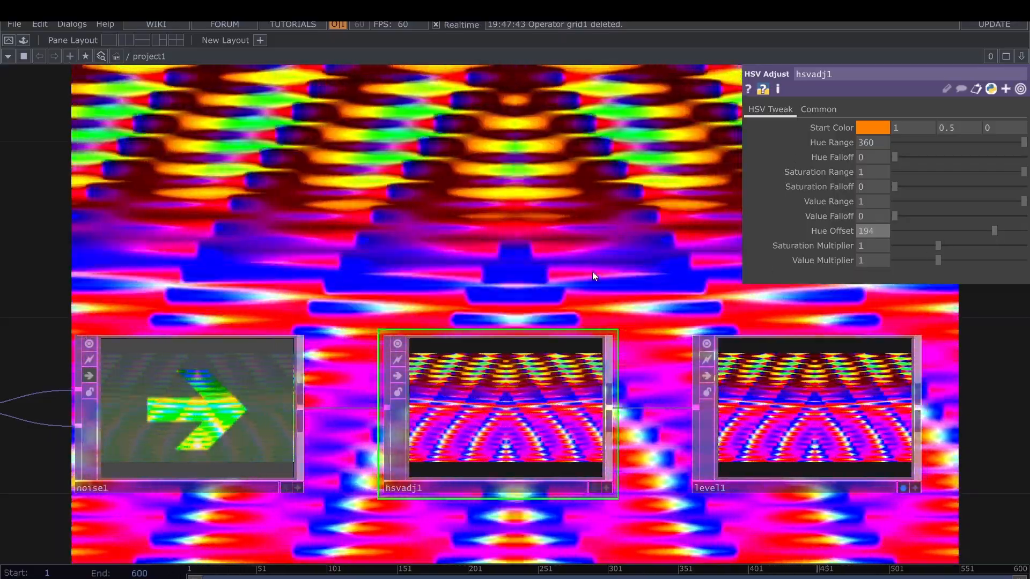
# - Set the Saturation Multiplier of hsvadj1 to 1.12 and its Value Multiplier to 0.89
pyautogui.scroll(-3, 575, 222)
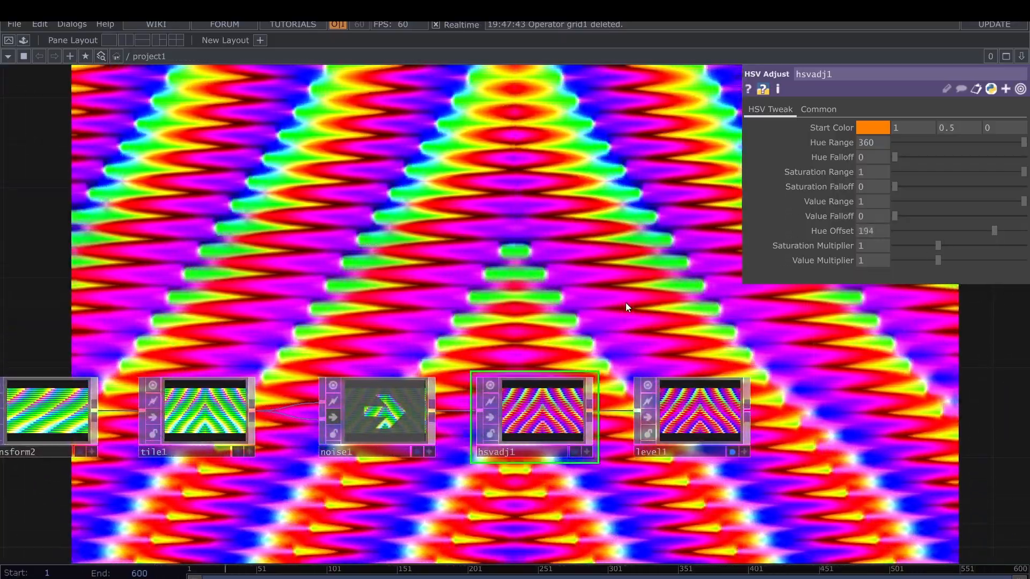
pyautogui.moveTo(591, 264); pyautogui.dragTo(492, 252)
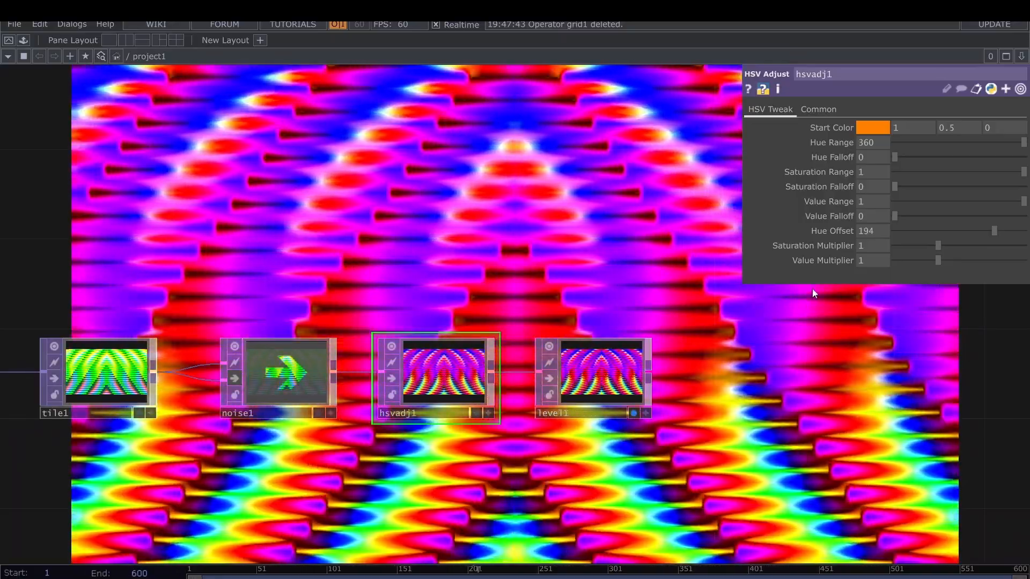
pyautogui.scroll(3, 468, 345)
pyautogui.moveTo(543, 273); pyautogui.dragTo(695, 297)
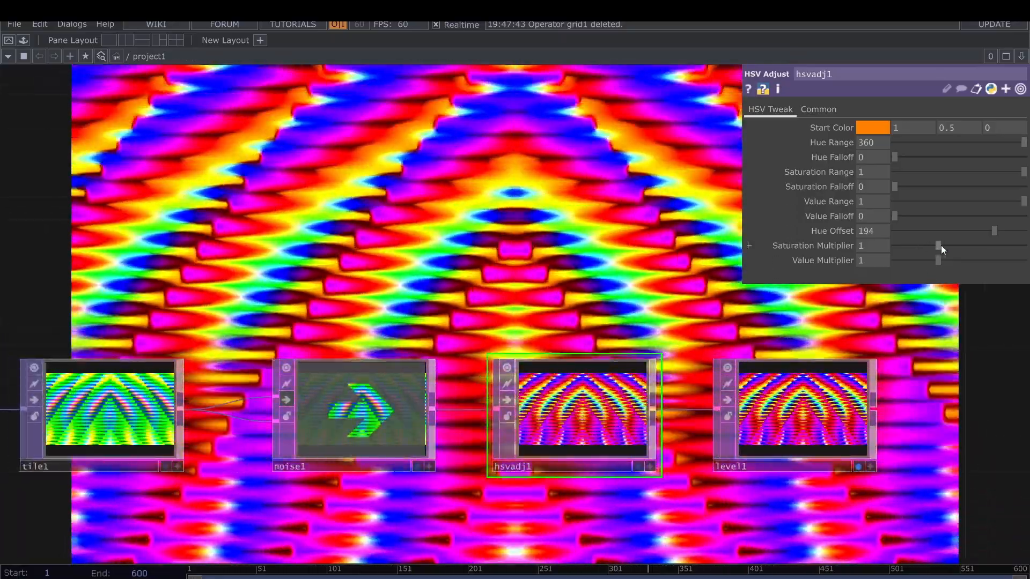
pyautogui.moveTo(941, 245)
pyautogui.mouseDown()
pyautogui.moveTo(958, 246)
pyautogui.moveTo(922, 263)
pyautogui.moveTo(969, 247)
pyautogui.moveTo(906, 254)
pyautogui.moveTo(944, 249)
pyautogui.mouseUp()
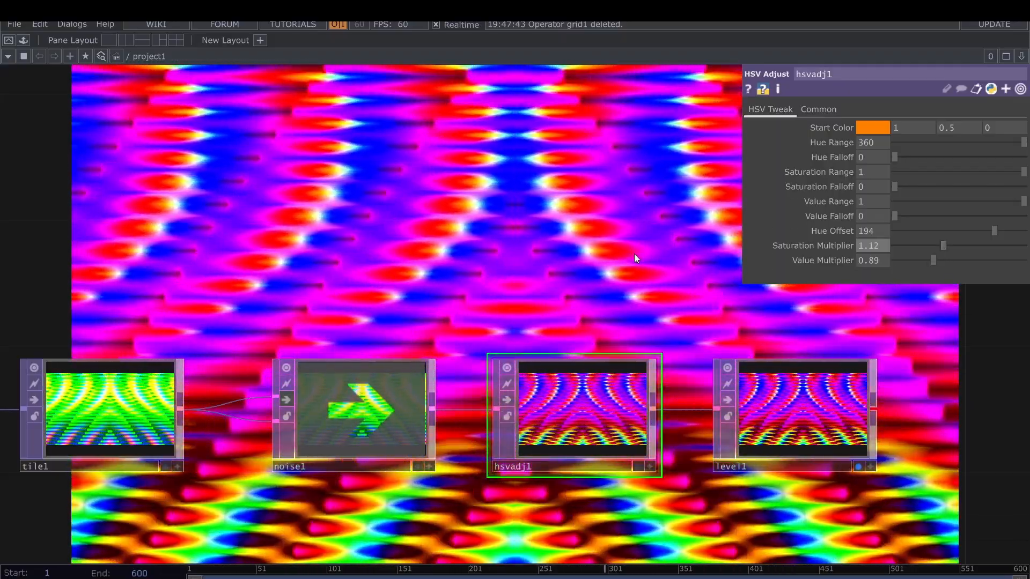
# - Try a Contrast of 3.4 on level1, then reduce it to 1.68
pyautogui.moveTo(634, 255); pyautogui.dragTo(523, 259)
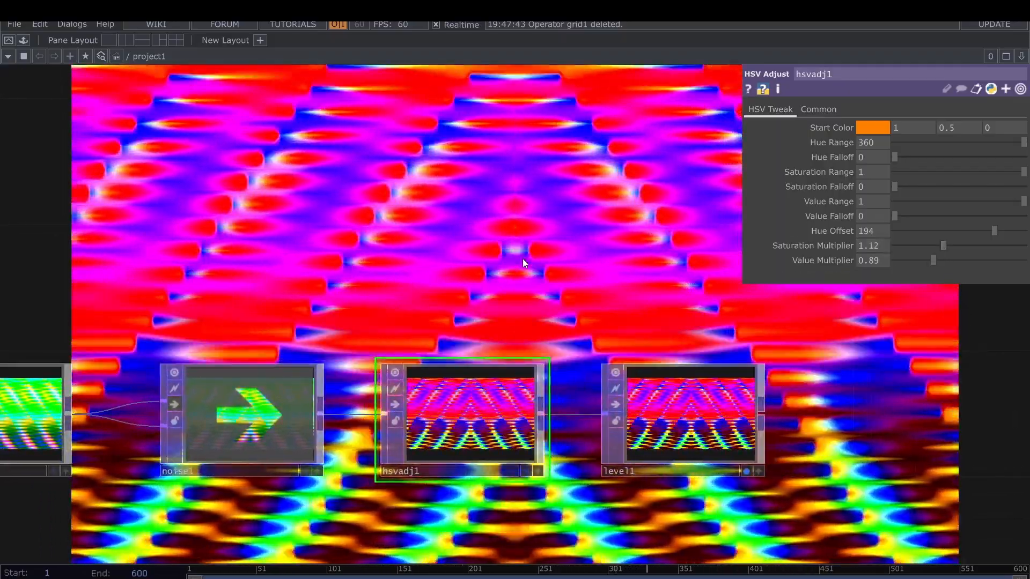
pyautogui.moveTo(581, 252); pyautogui.dragTo(593, 268, button='middle')
pyautogui.moveTo(593, 257); pyautogui.dragTo(505, 305)
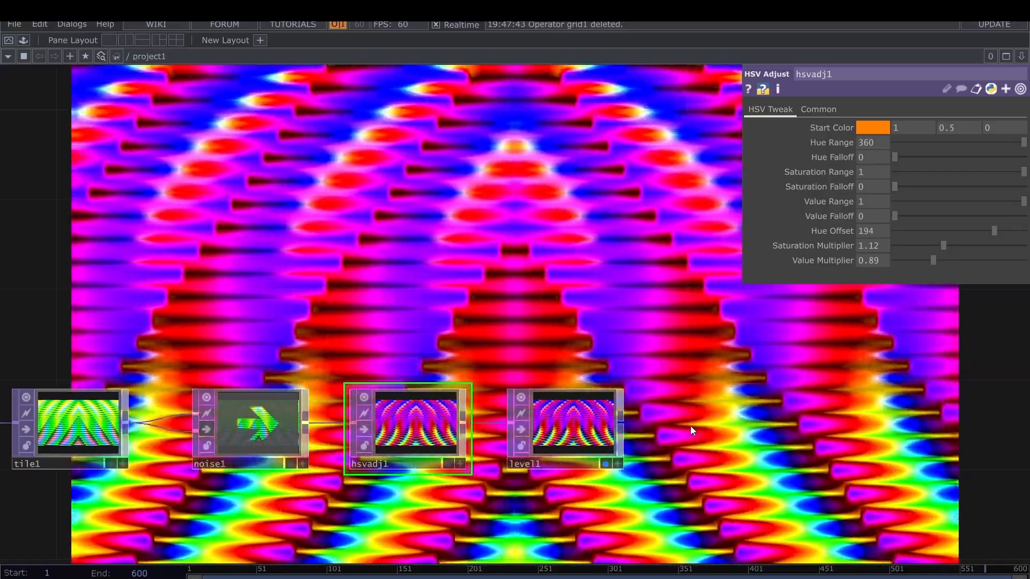
pyautogui.scroll(5, 590, 427)
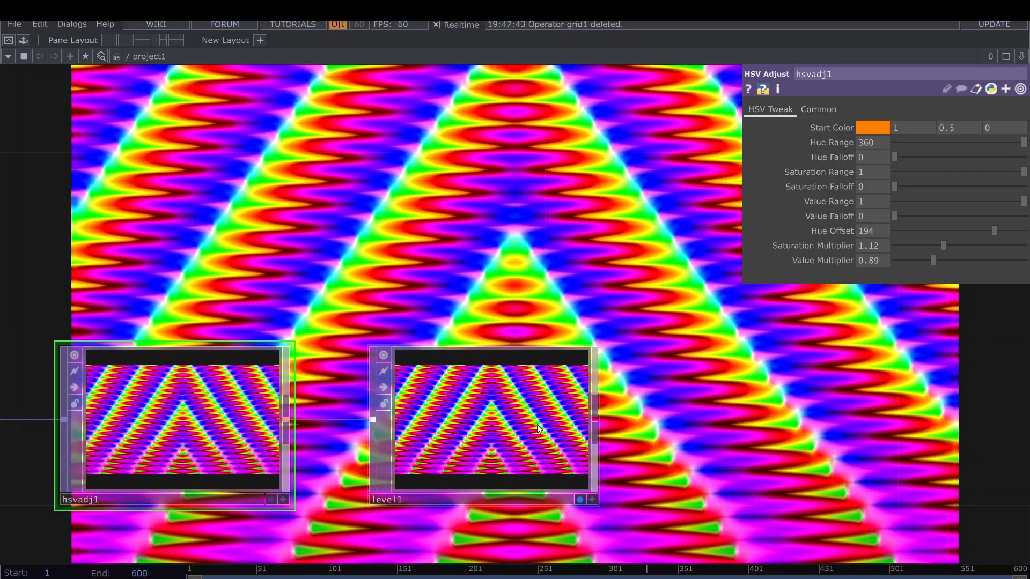
pyautogui.moveTo(931, 202); pyautogui.dragTo(986, 197)
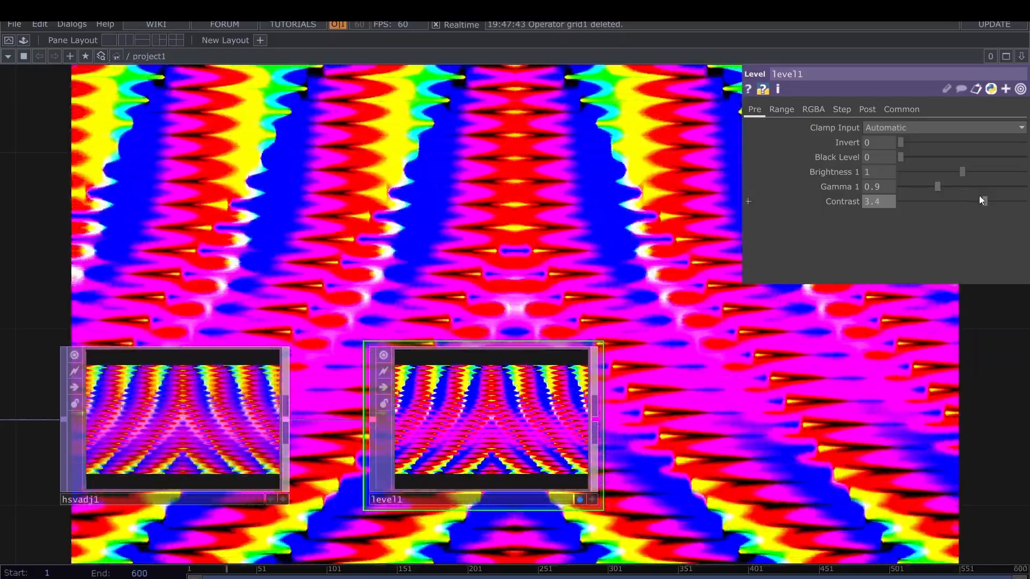
pyautogui.moveTo(983, 202); pyautogui.dragTo(942, 199)
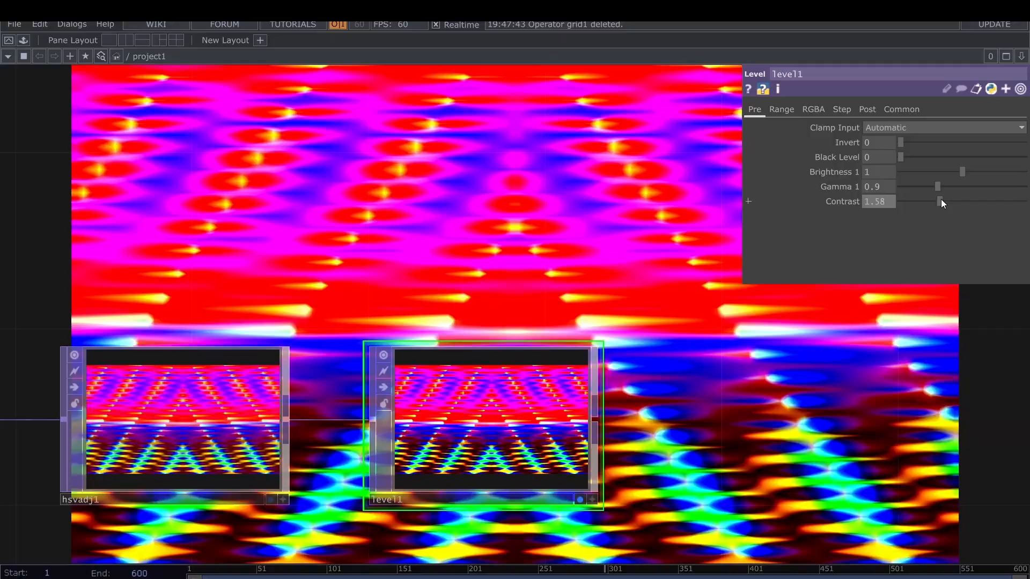
pyautogui.moveTo(941, 200); pyautogui.dragTo(945, 199)
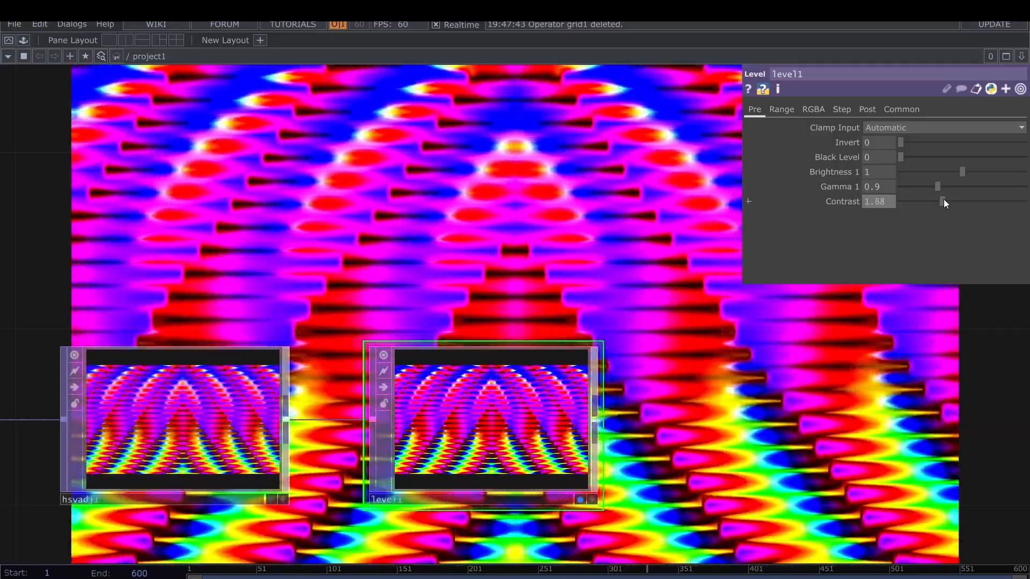
# - Set the Primary Axis of the twist1 operator to Z Axis and its Strength to 710
pyautogui.scroll(-6, 564, 203)
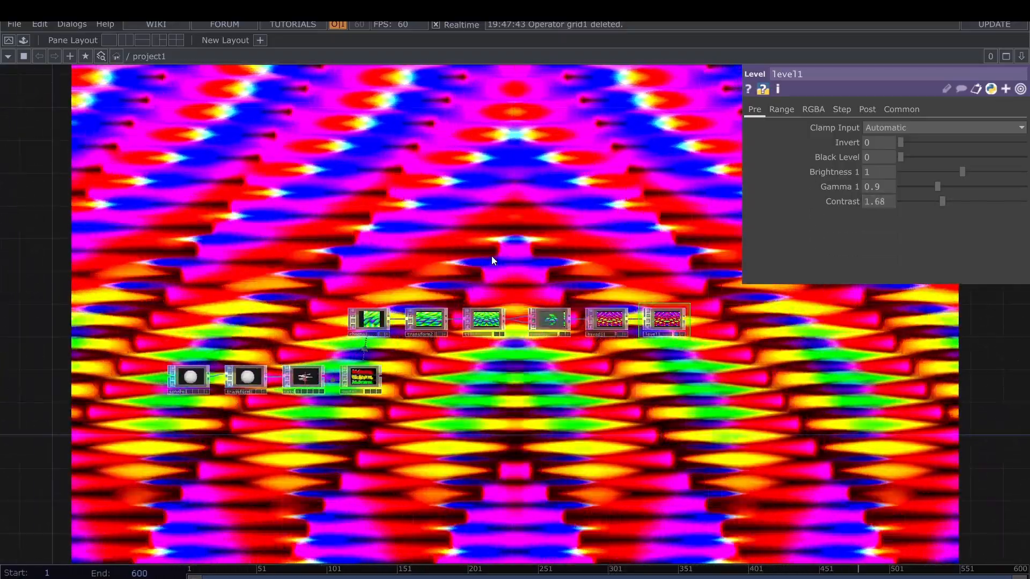
pyautogui.moveTo(492, 256); pyautogui.dragTo(546, 436)
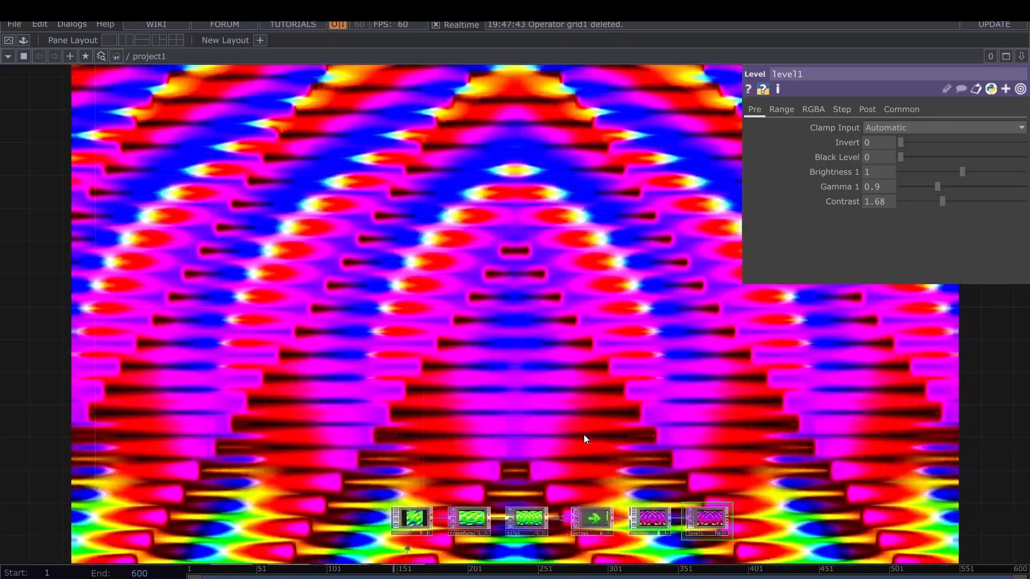
pyautogui.moveTo(584, 437); pyautogui.dragTo(533, 345)
pyautogui.scroll(5, 579, 395)
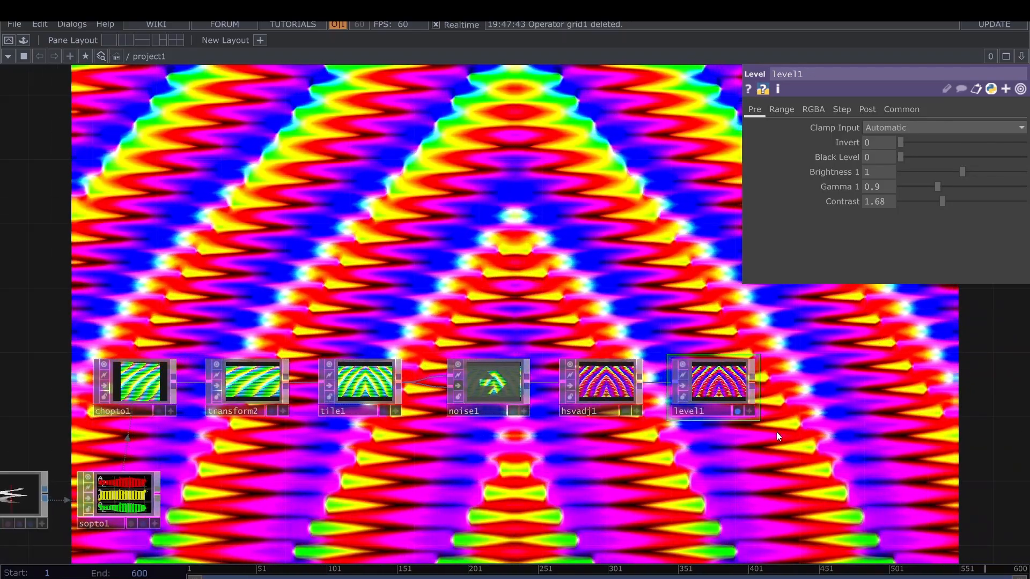
pyautogui.scroll(-3, 777, 432)
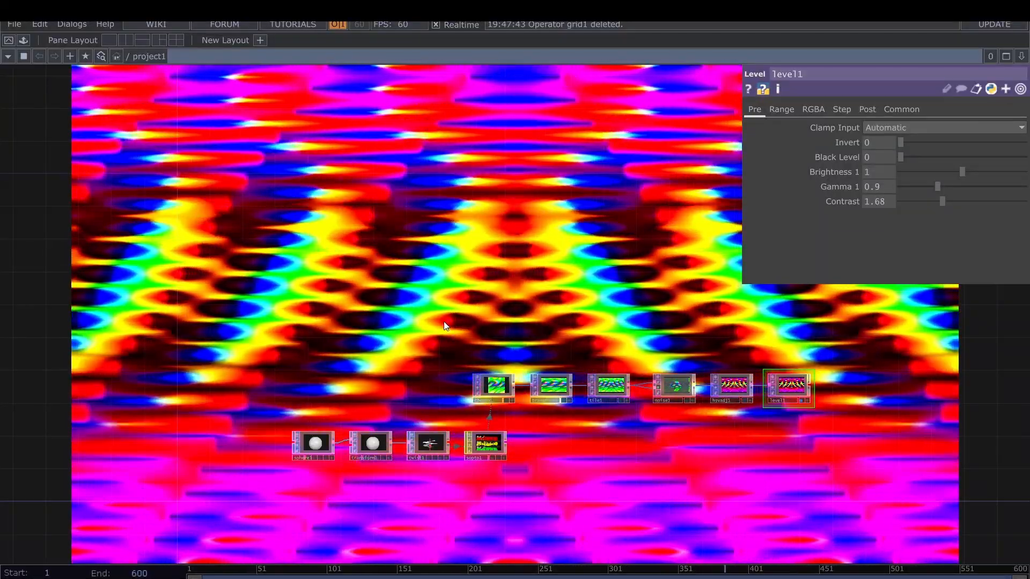
pyautogui.moveTo(438, 347); pyautogui.dragTo(435, 312)
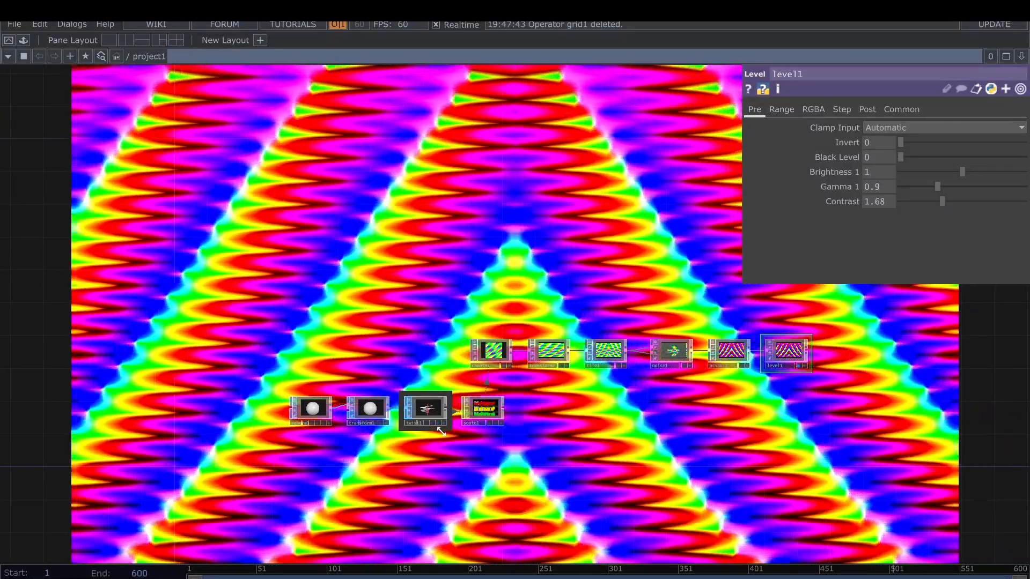
pyautogui.scroll(5, 456, 437)
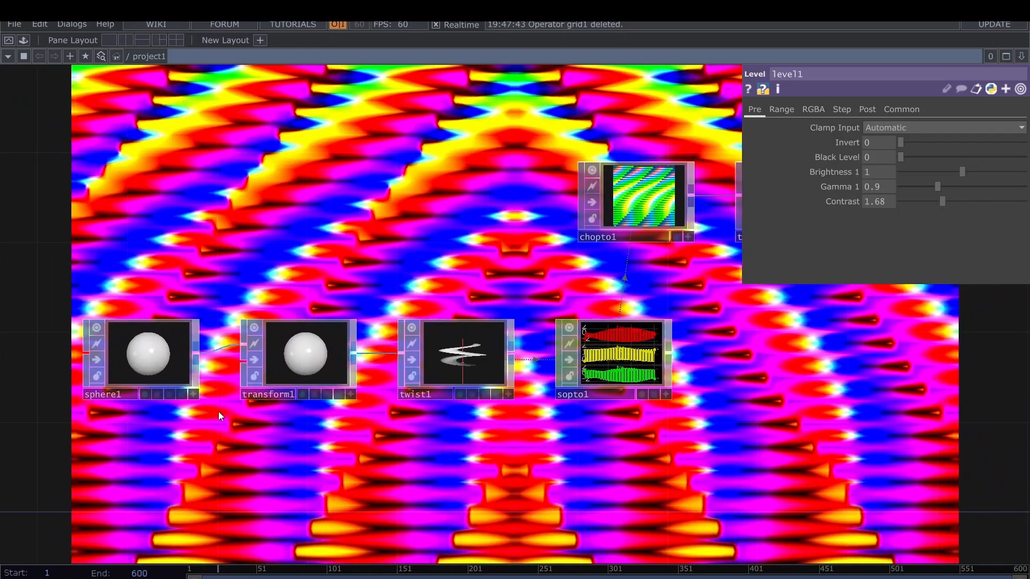
pyautogui.click(452, 372)
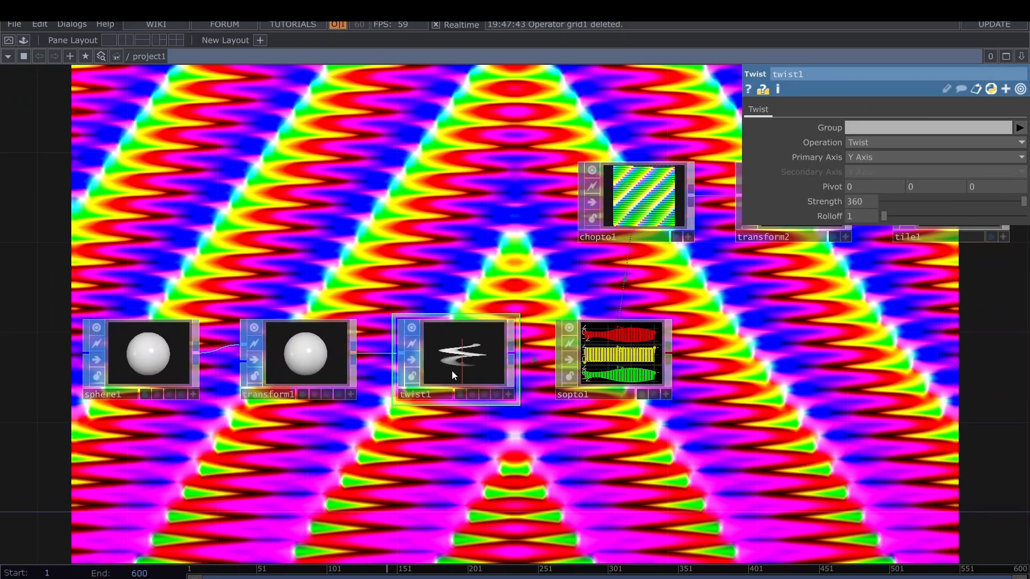
pyautogui.scroll(4, 393, 355)
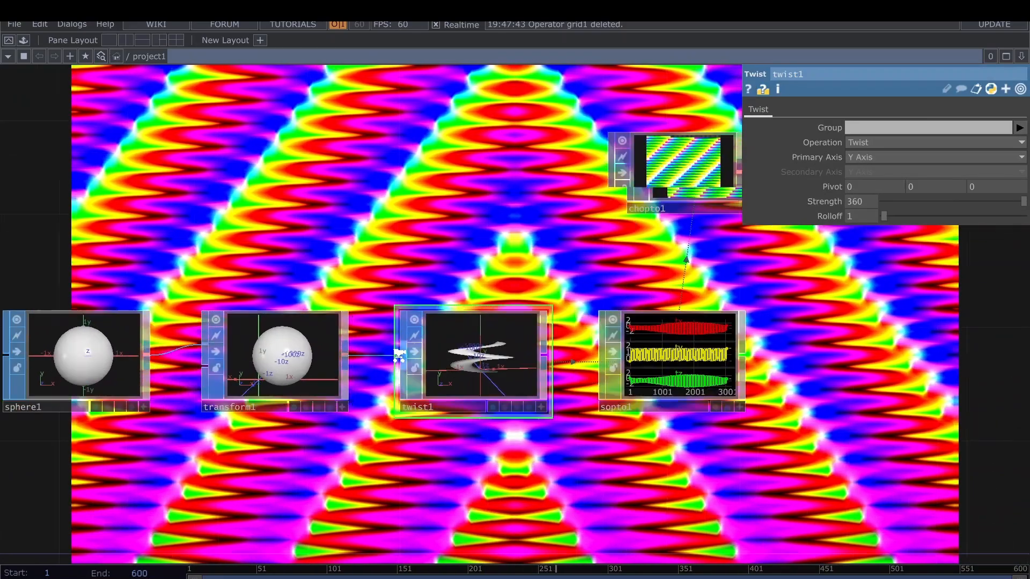
pyautogui.click(858, 155)
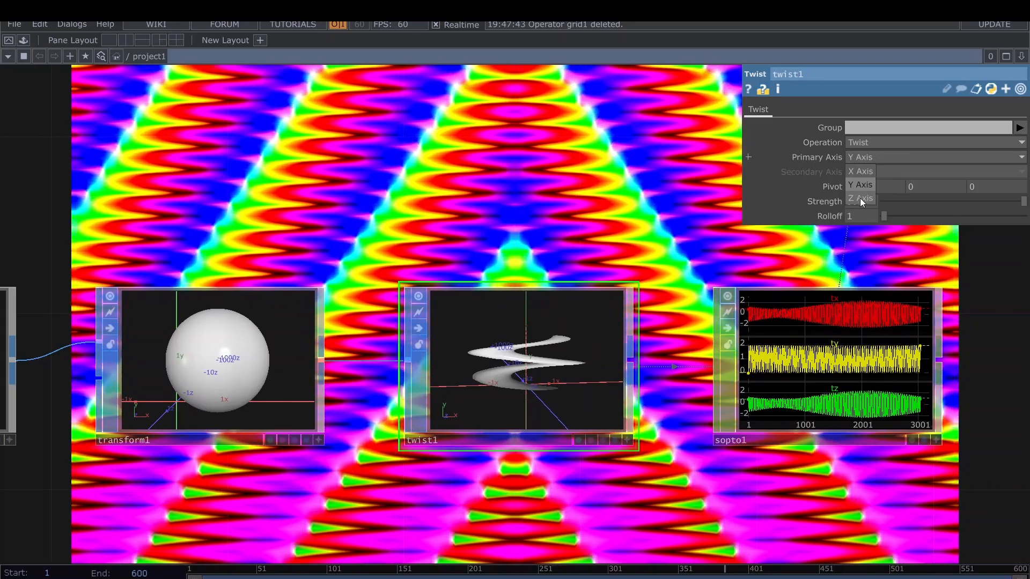
pyautogui.click(861, 199)
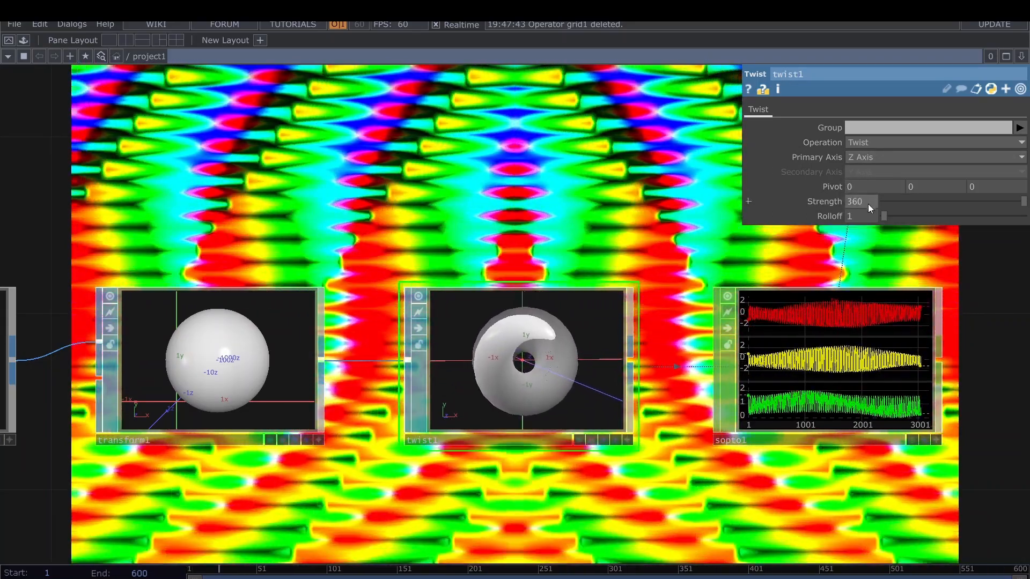
pyautogui.moveTo(868, 204); pyautogui.dragTo(864, 180, button='middle')
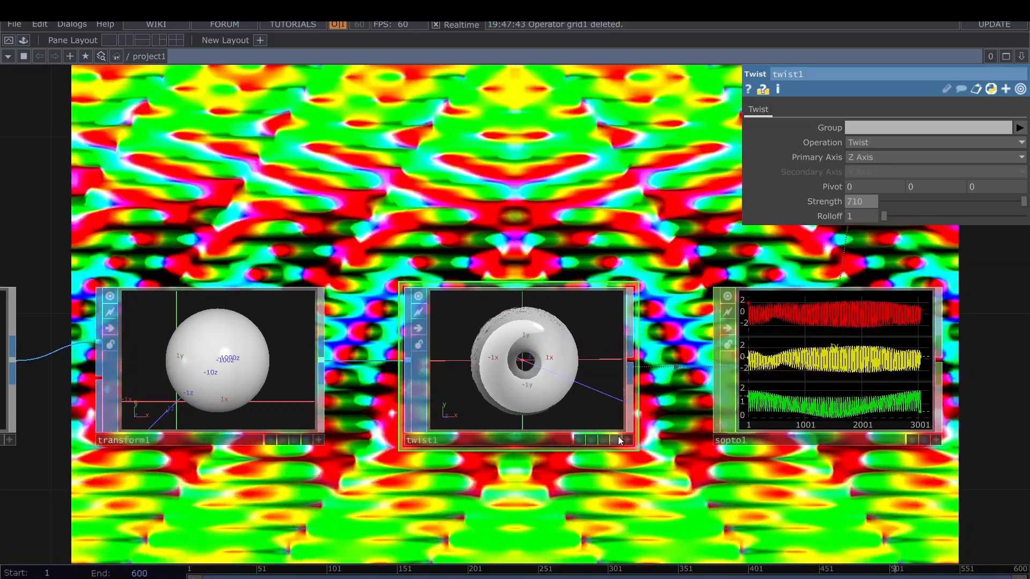
# - Orbit the twisted sphere inside the twist1 viewer and set the operator's Rolloff to 1.3
pyautogui.click(626, 438)
pyautogui.moveTo(578, 396); pyautogui.dragTo(536, 361)
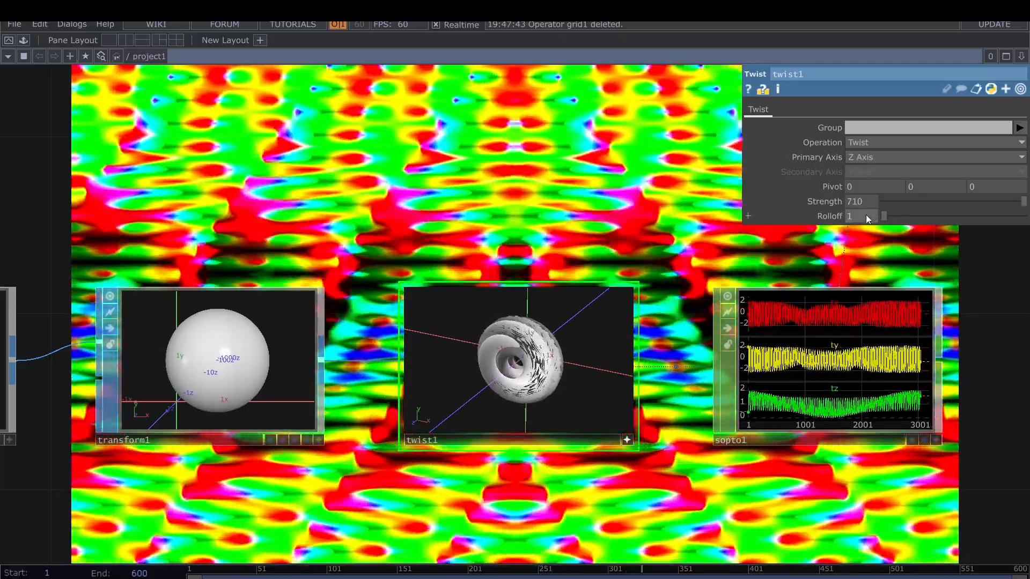
pyautogui.moveTo(866, 215); pyautogui.dragTo(885, 213, button='middle')
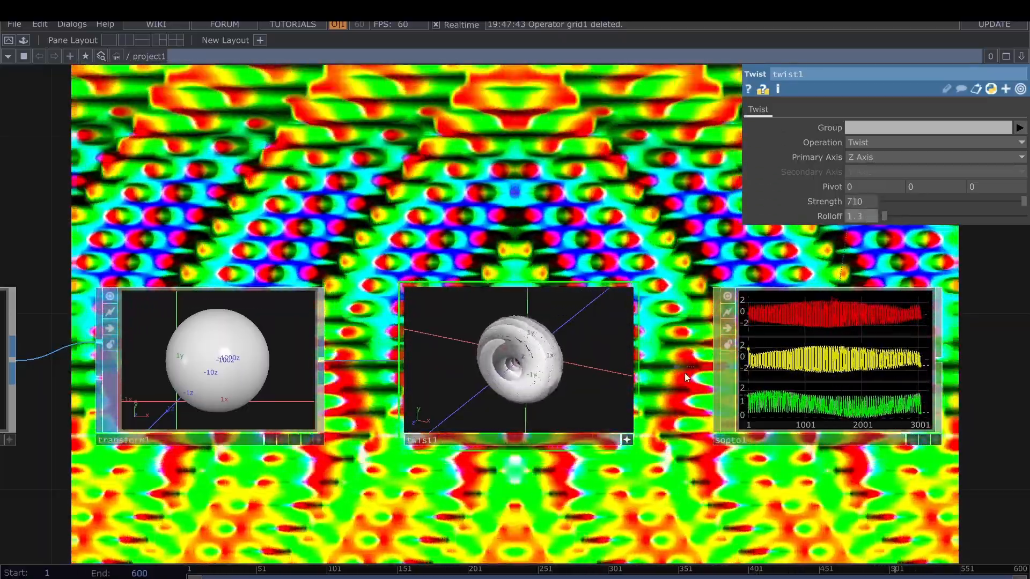
# - Set the Overlap U of the tile1 operator to 0.5
pyautogui.moveTo(518, 223); pyautogui.dragTo(379, 373)
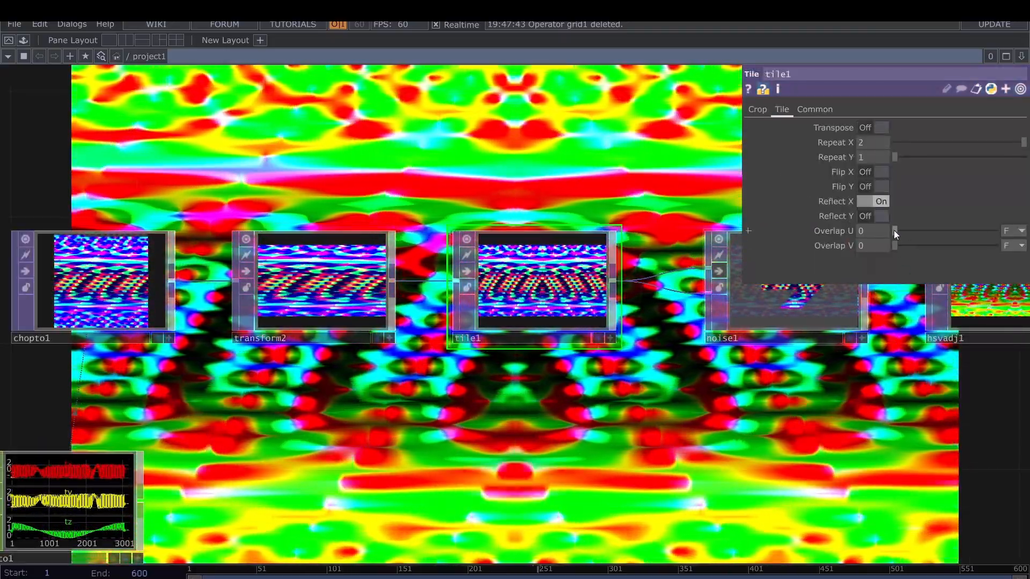
pyautogui.moveTo(894, 231); pyautogui.dragTo(995, 230)
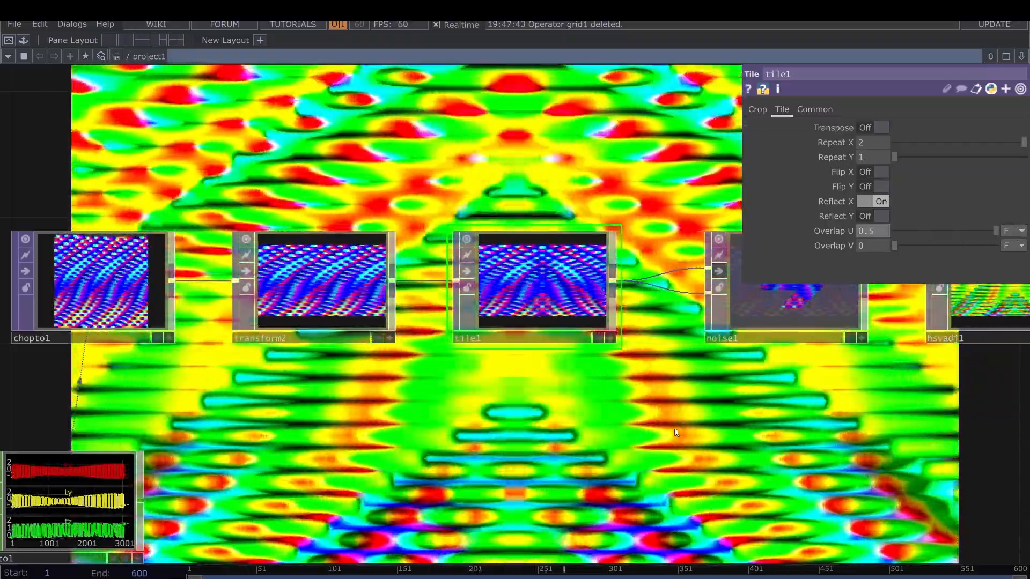
# - Turn off the bypass on noise1 and set its Period to 2
pyautogui.moveTo(674, 429); pyautogui.dragTo(412, 493)
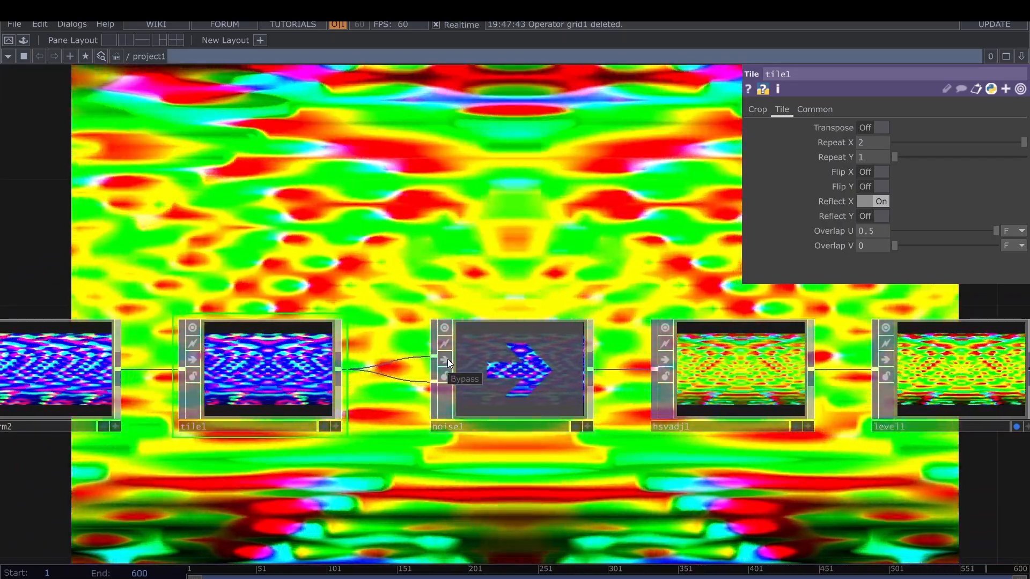
pyautogui.click(447, 359)
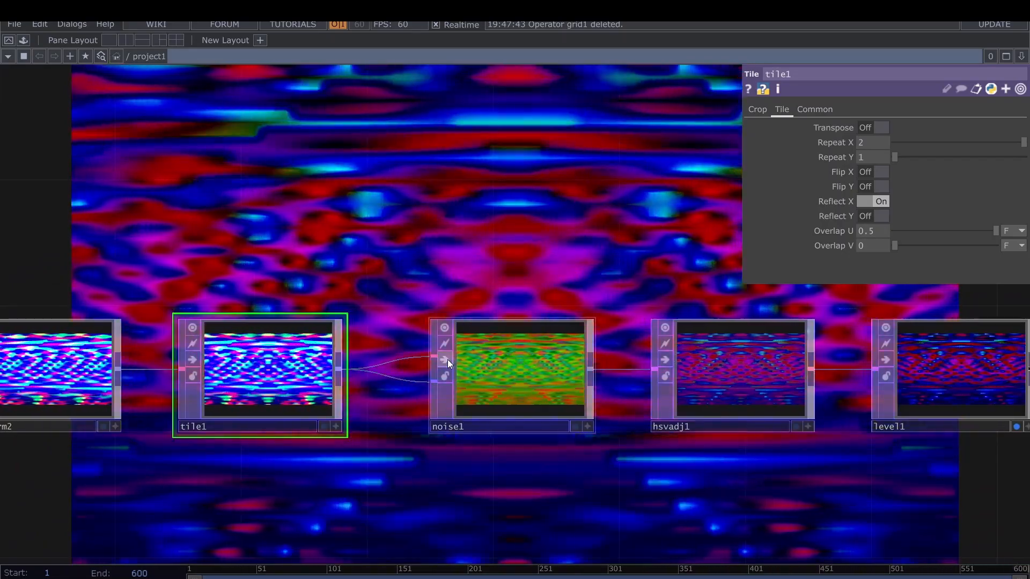
pyautogui.click(504, 381)
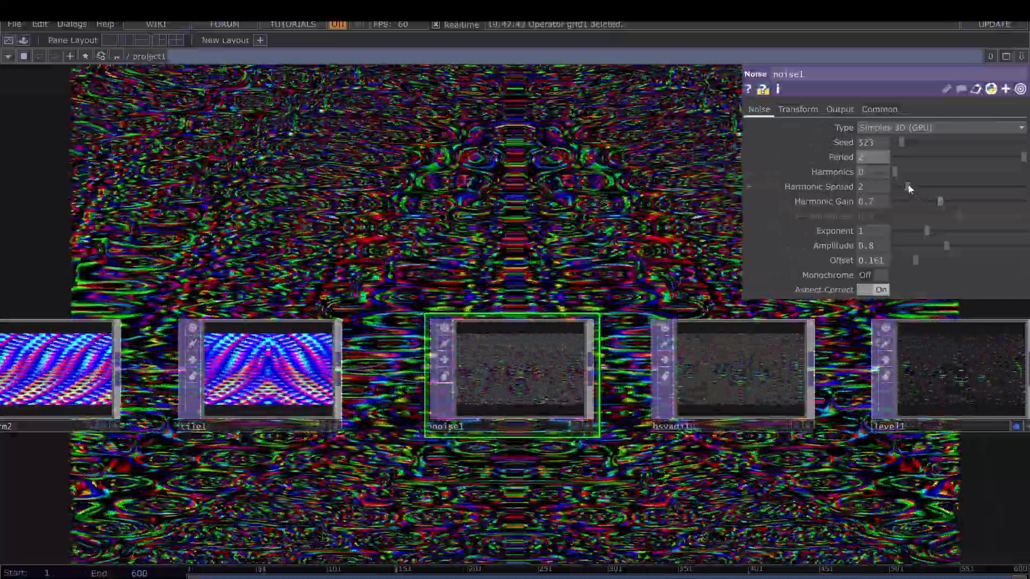
# - Set noise1's Harmonic Spread, Exponent and Offset to 0, and its Harmonic Gain and Amplitude to 0.5
pyautogui.moveTo(907, 186); pyautogui.dragTo(878, 188)
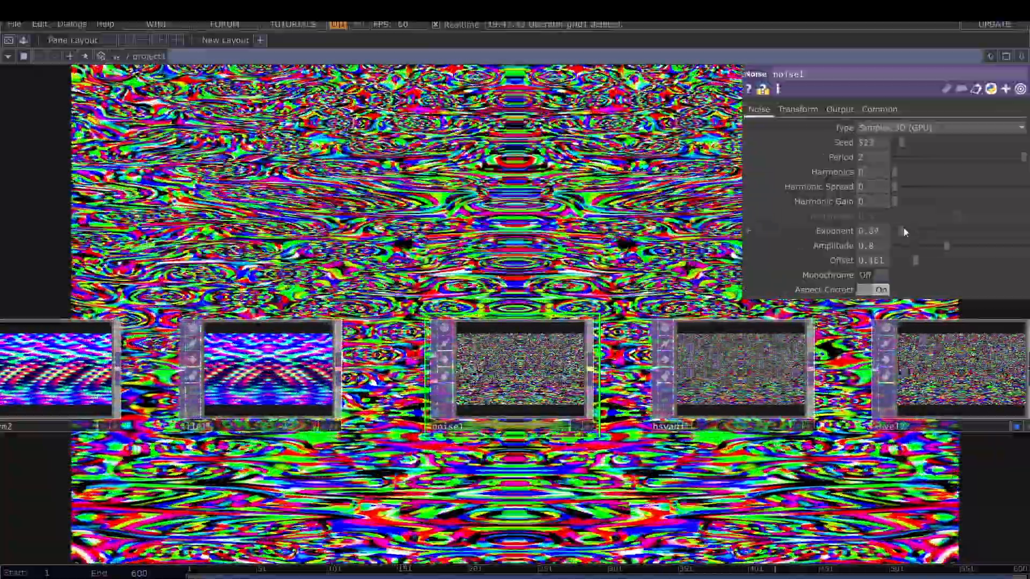
pyautogui.moveTo(904, 228); pyautogui.dragTo(884, 233)
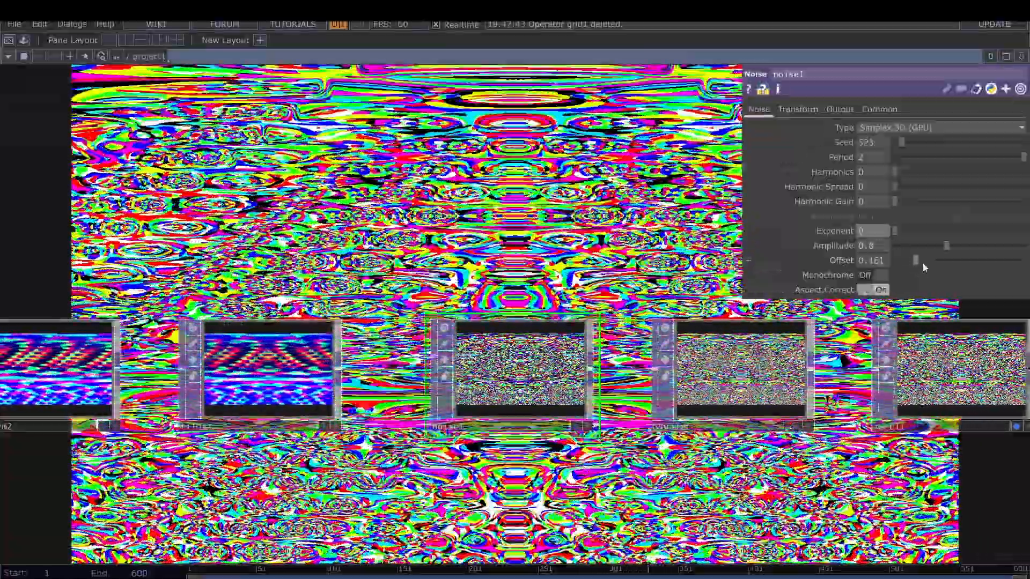
pyautogui.moveTo(922, 262); pyautogui.dragTo(892, 260)
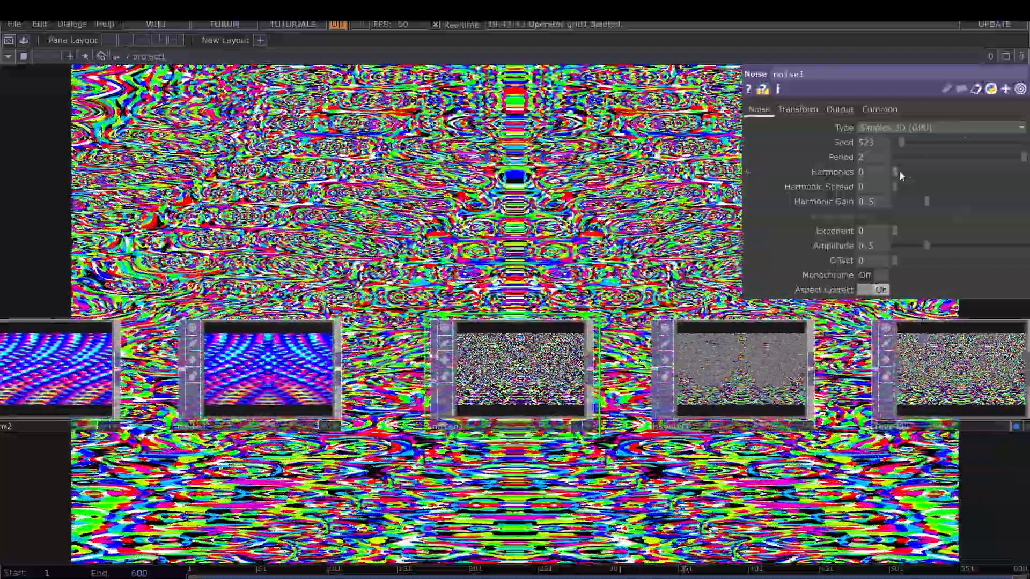
# - Set noise1's Harmonics to 2, turn on Monochrome, and lower the Seed
pyautogui.moveTo(900, 174); pyautogui.dragTo(906, 177)
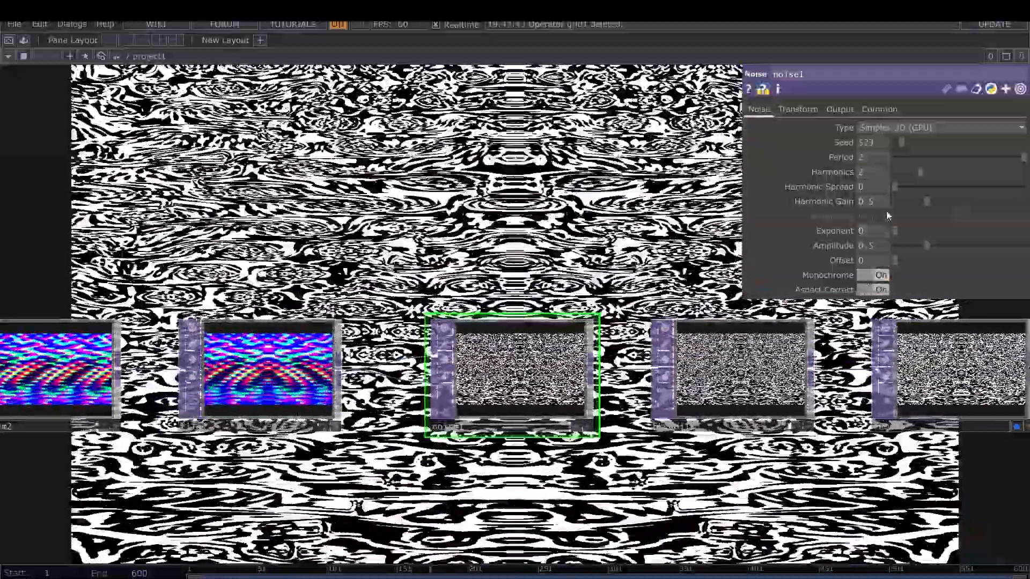
pyautogui.moveTo(902, 142); pyautogui.dragTo(870, 145)
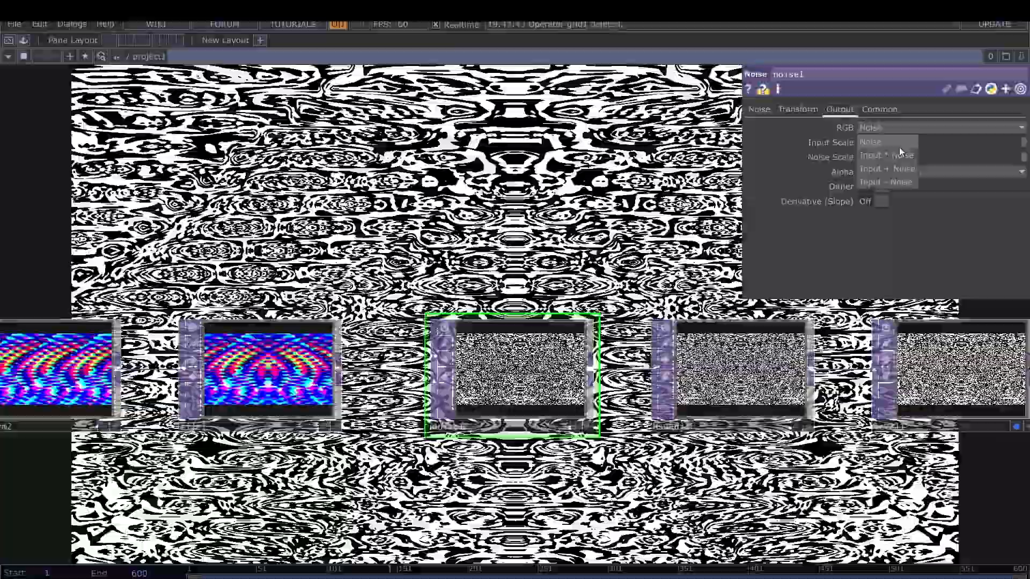
# - Set the RGB output of noise1 to Input + Noise and bypass hsvadj1
pyautogui.click(899, 155)
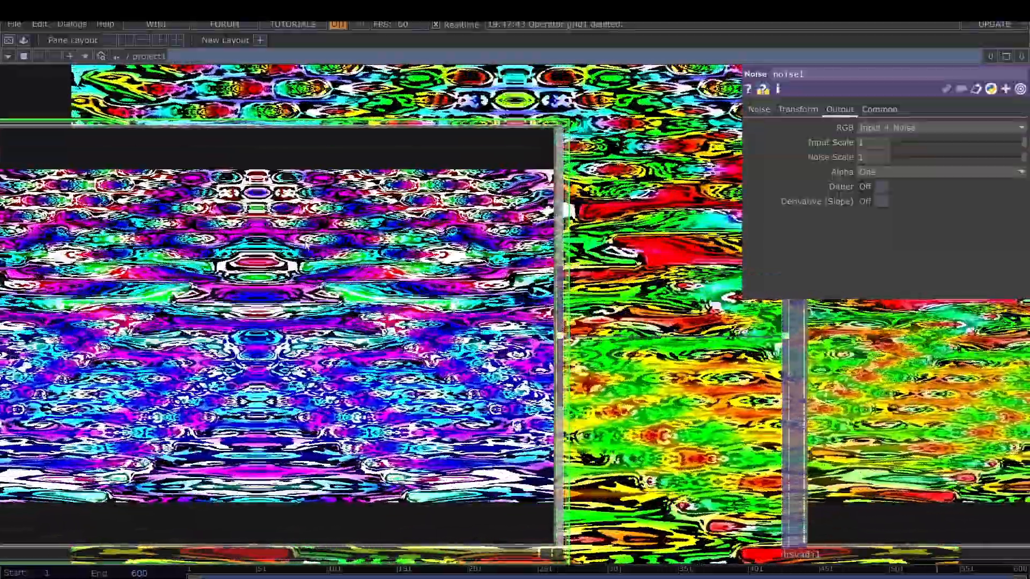
pyautogui.scroll(-5, 307, 245)
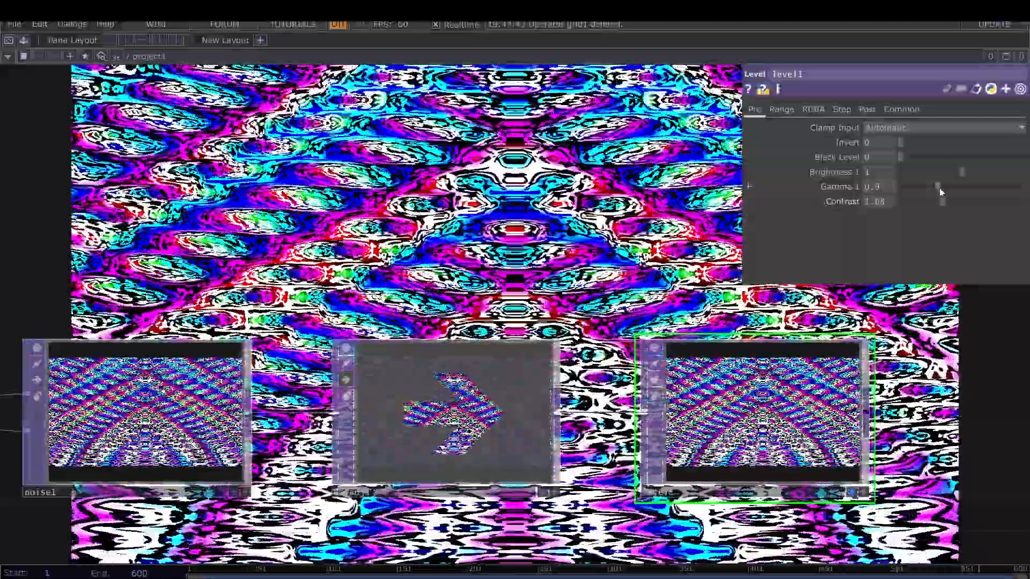
# - Raise the Gamma of level1 to 1.03
pyautogui.moveTo(939, 188); pyautogui.dragTo(947, 182)
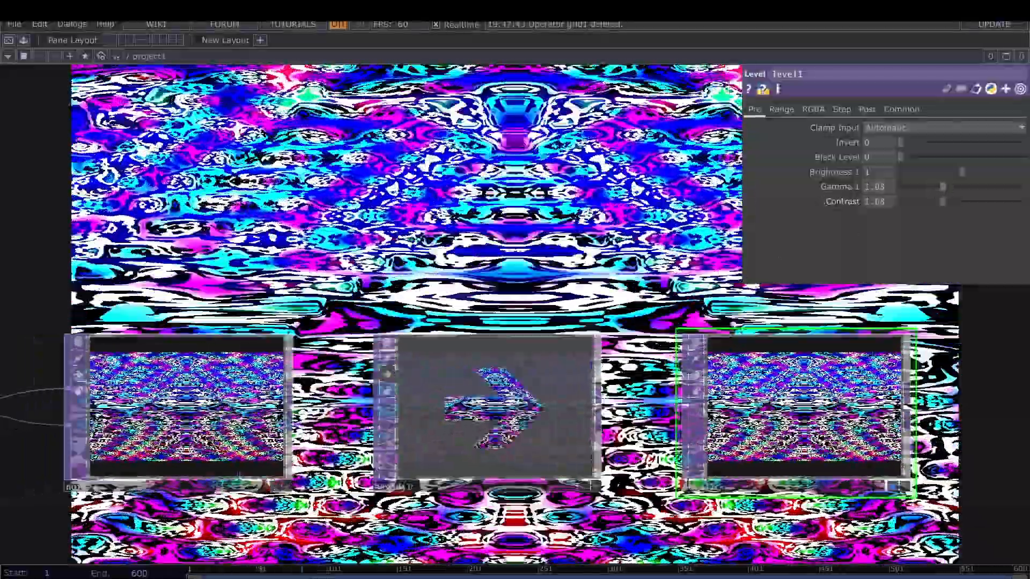
# - Set the vertical Scale of transform2 to 1.7
pyautogui.moveTo(107, 316); pyautogui.dragTo(623, 316)
pyautogui.moveTo(186, 381); pyautogui.dragTo(405, 388)
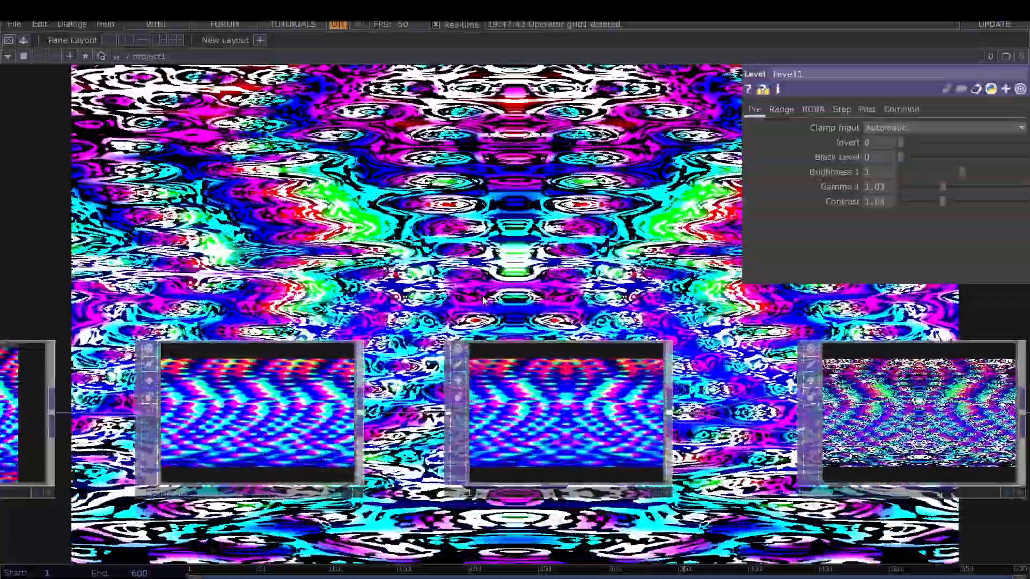
pyautogui.moveTo(405, 388); pyautogui.dragTo(533, 379)
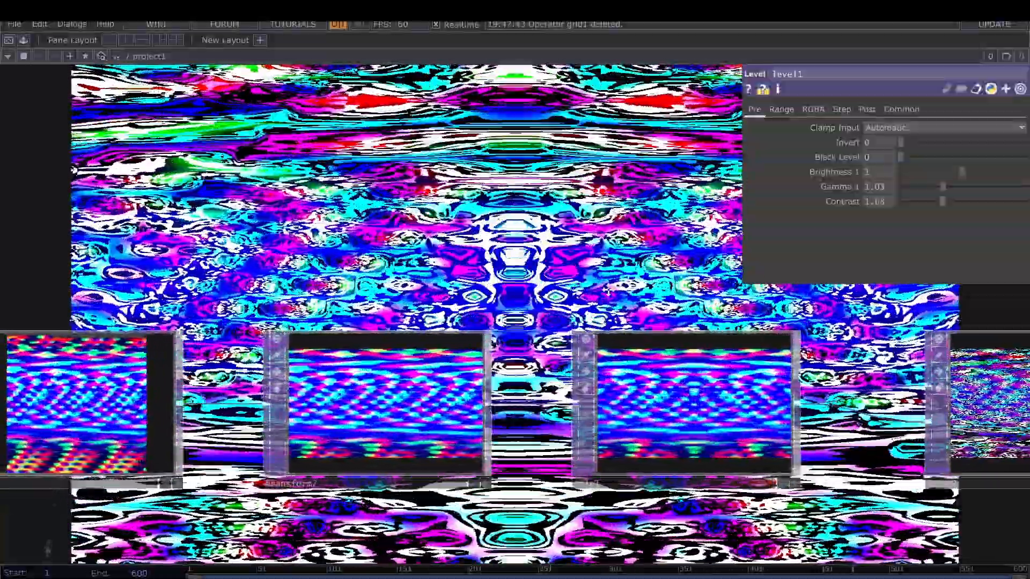
pyautogui.moveTo(858, 376); pyautogui.dragTo(616, 383)
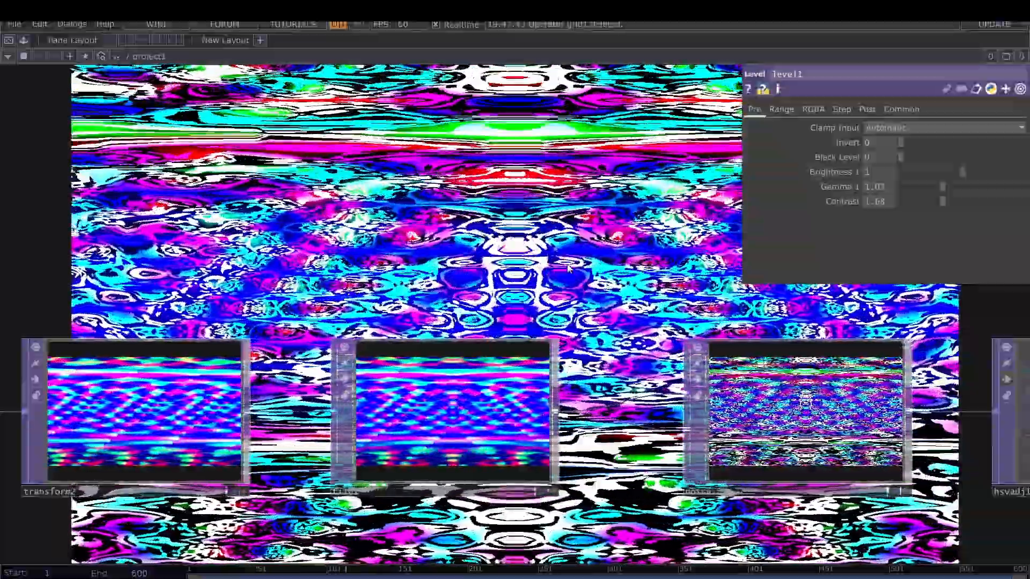
pyautogui.moveTo(444, 206); pyautogui.dragTo(593, 244)
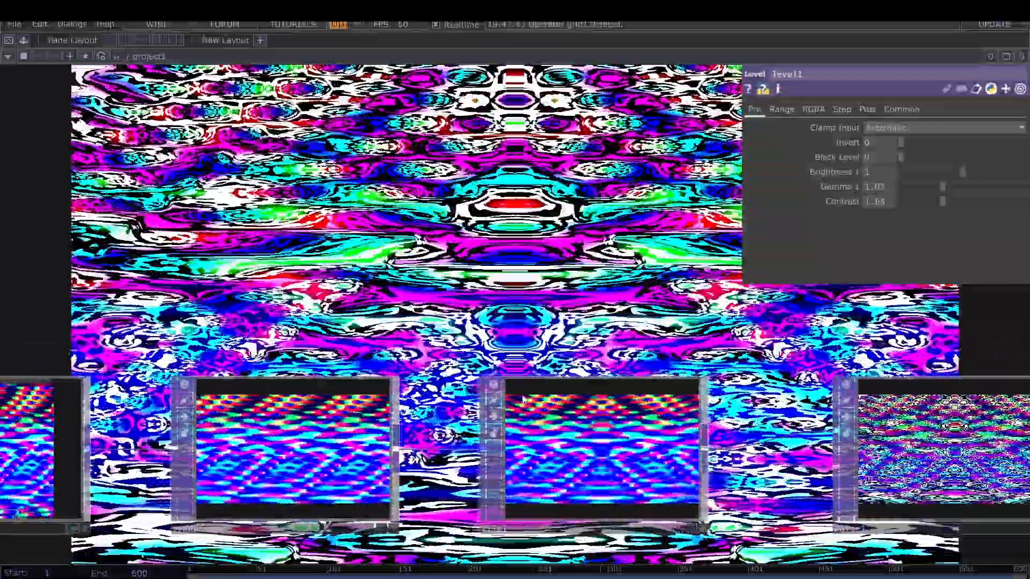
pyautogui.moveTo(545, 276); pyautogui.dragTo(847, 221)
pyautogui.moveTo(440, 435); pyautogui.dragTo(275, 440)
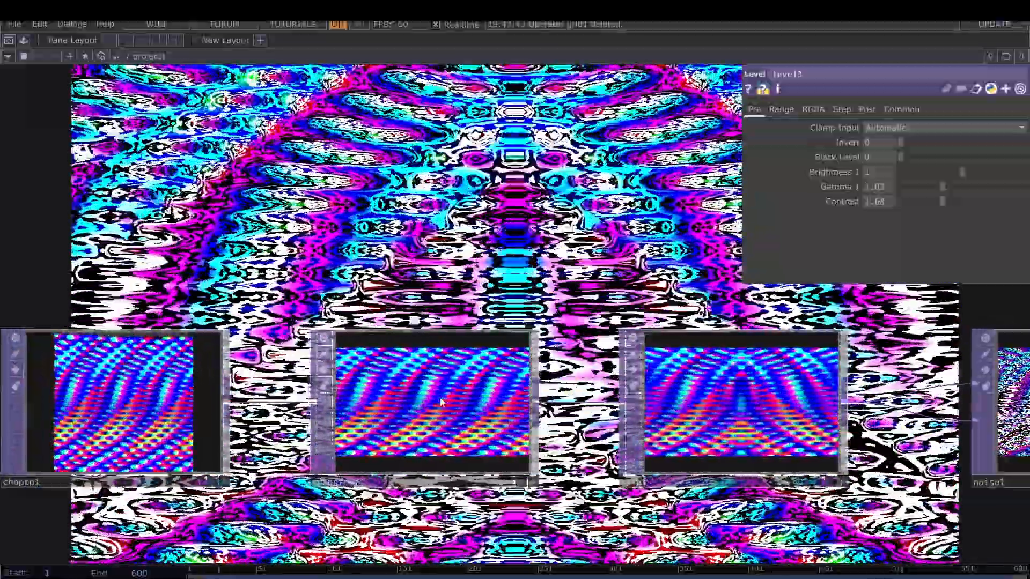
pyautogui.click(440, 397)
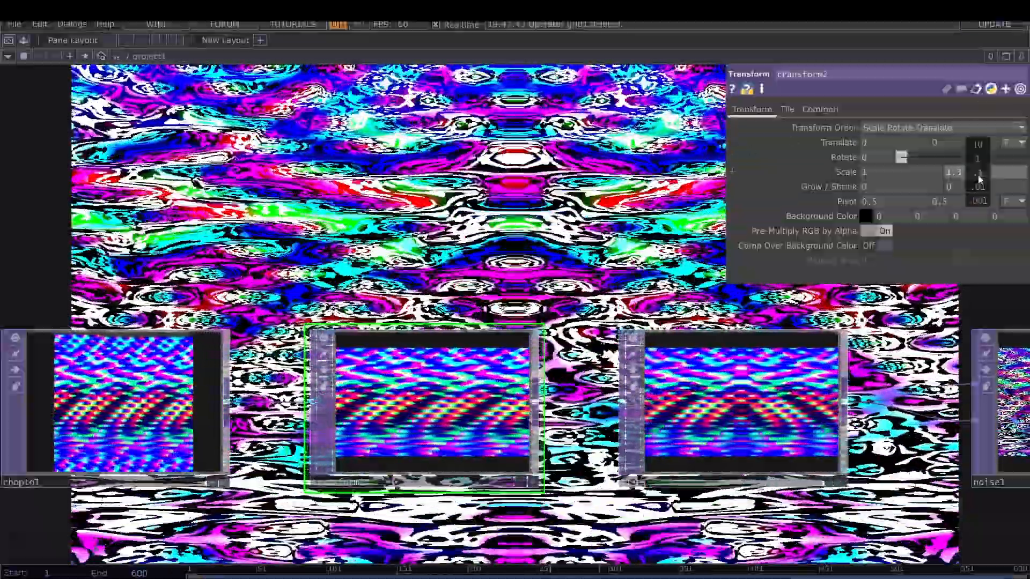
pyautogui.moveTo(980, 174); pyautogui.dragTo(1022, 174, button='middle')
pyautogui.scroll(-6, 533, 261)
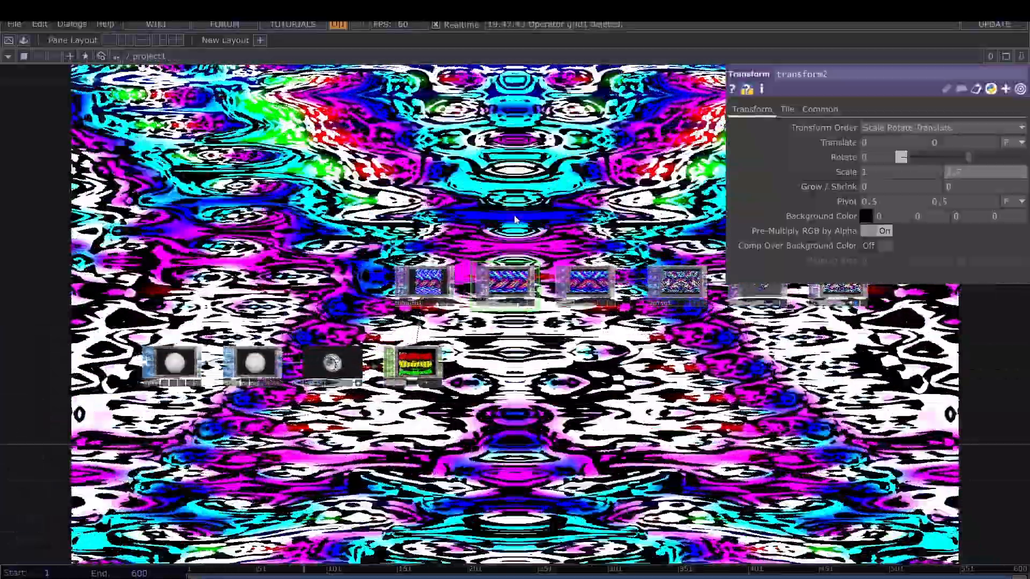
# - Clear the Y rotation expression in the sphere chain's transform1
pyautogui.moveTo(514, 215); pyautogui.dragTo(562, 253)
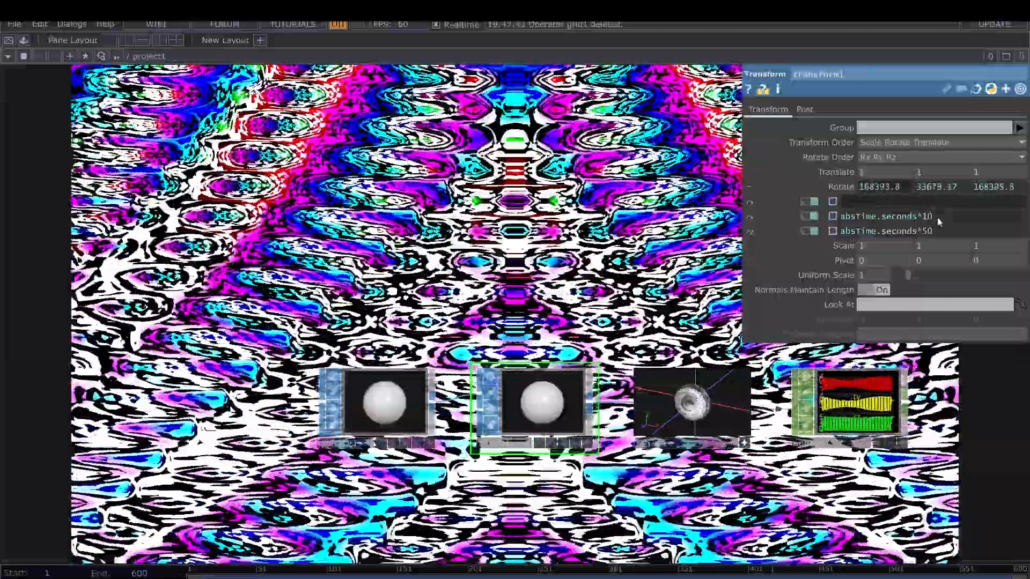
pyautogui.moveTo(938, 221); pyautogui.dragTo(790, 211)
pyautogui.press('BackSpace')
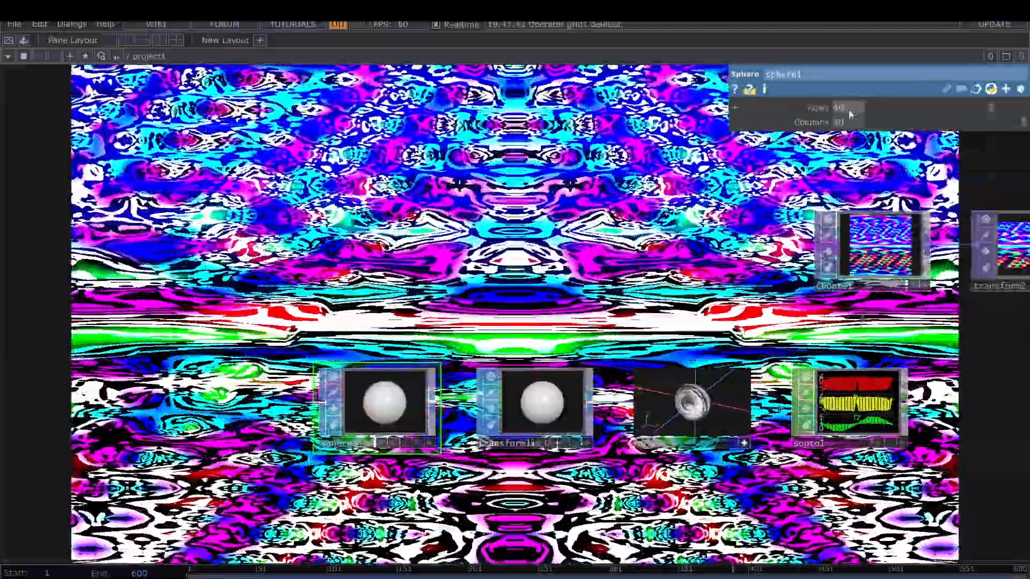
# - Set the Rows of sphere1 to 30
pyautogui.moveTo(848, 108)
pyautogui.mouseDown(button='middle')
pyautogui.moveTo(842, 95)
pyautogui.moveTo(852, 122)
pyautogui.moveTo(848, 98)
pyautogui.mouseUp(button='middle')
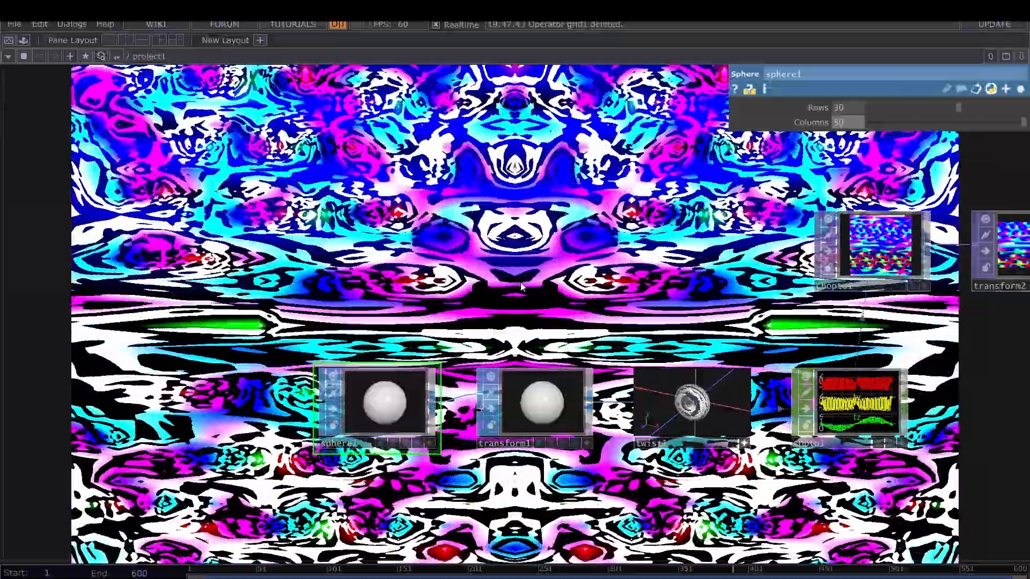
pyautogui.press('h')
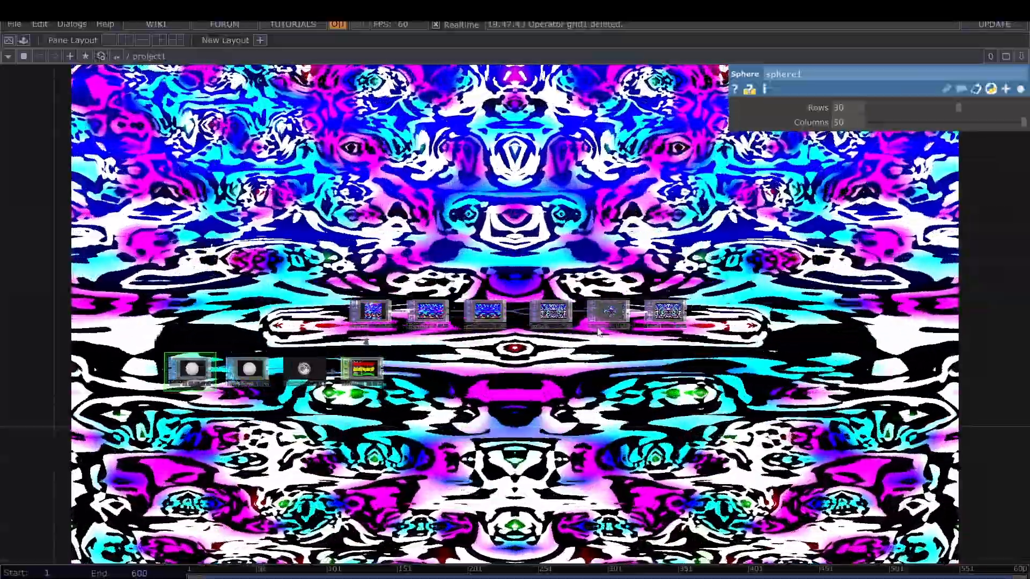
# - Delete sphere1 from the start of the geometry chain
pyautogui.scroll(3, 442, 368)
pyautogui.moveTo(441, 369); pyautogui.dragTo(718, 310)
pyautogui.scroll(-1, 724, 320)
pyautogui.moveTo(835, 333); pyautogui.dragTo(674, 378)
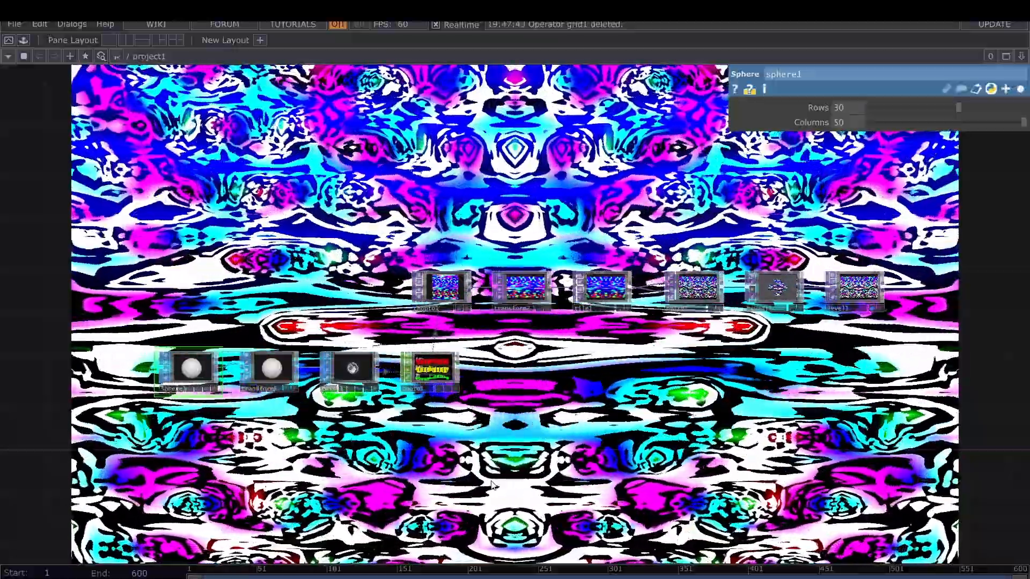
pyautogui.moveTo(509, 476); pyautogui.dragTo(580, 451)
pyautogui.scroll(6, 256, 279)
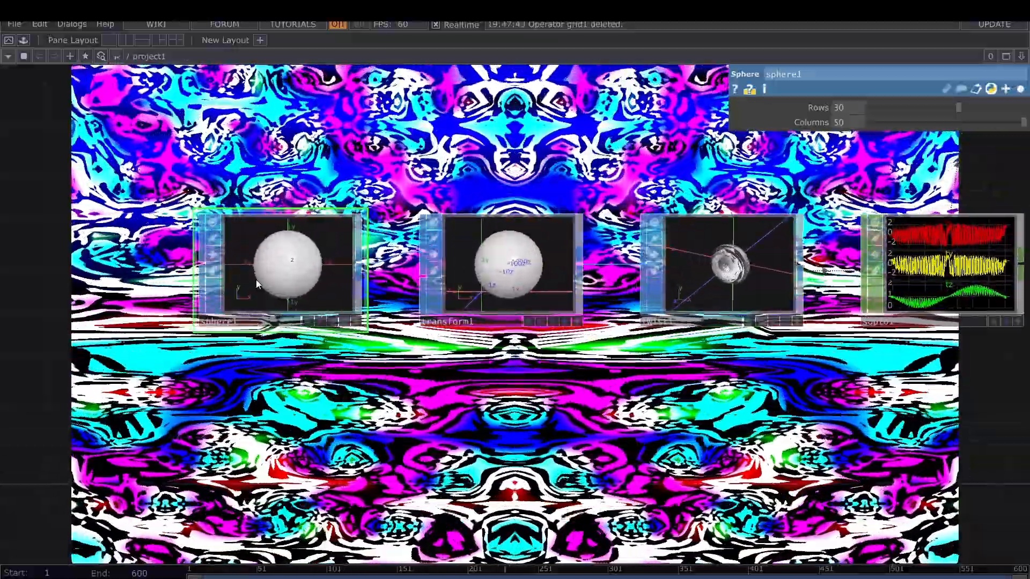
pyautogui.press('Delete')
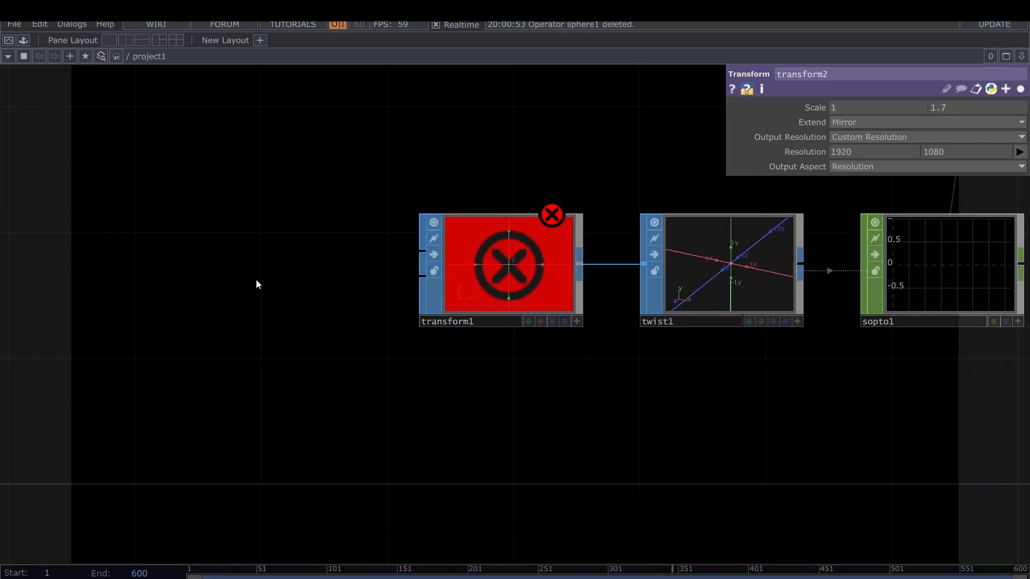
# - Add a Torus SOP in front of transform1 and connect its output to transform1's input
pyautogui.press('Tab')
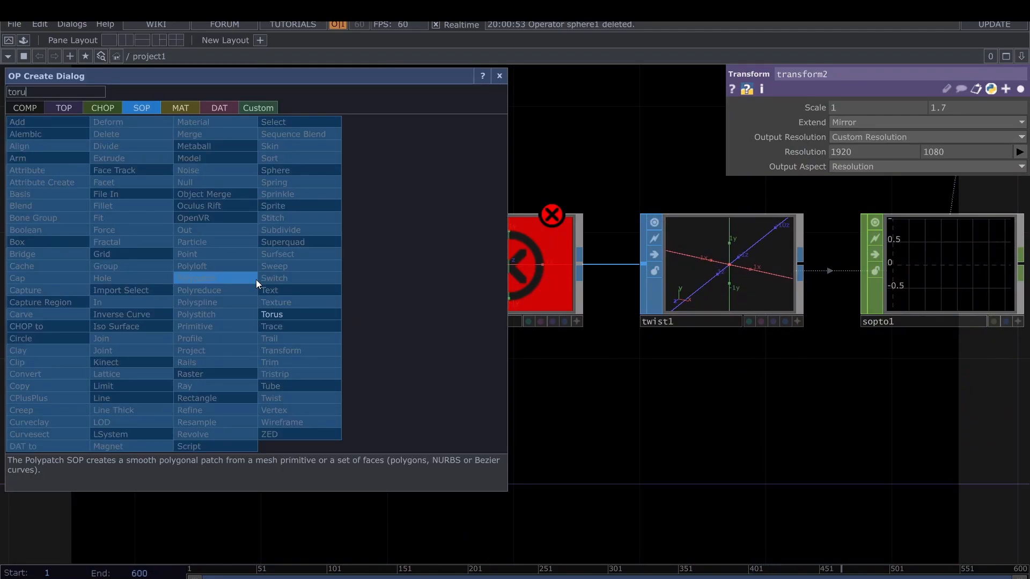
pyautogui.write('toru')
pyautogui.click(270, 312)
pyautogui.click(216, 283)
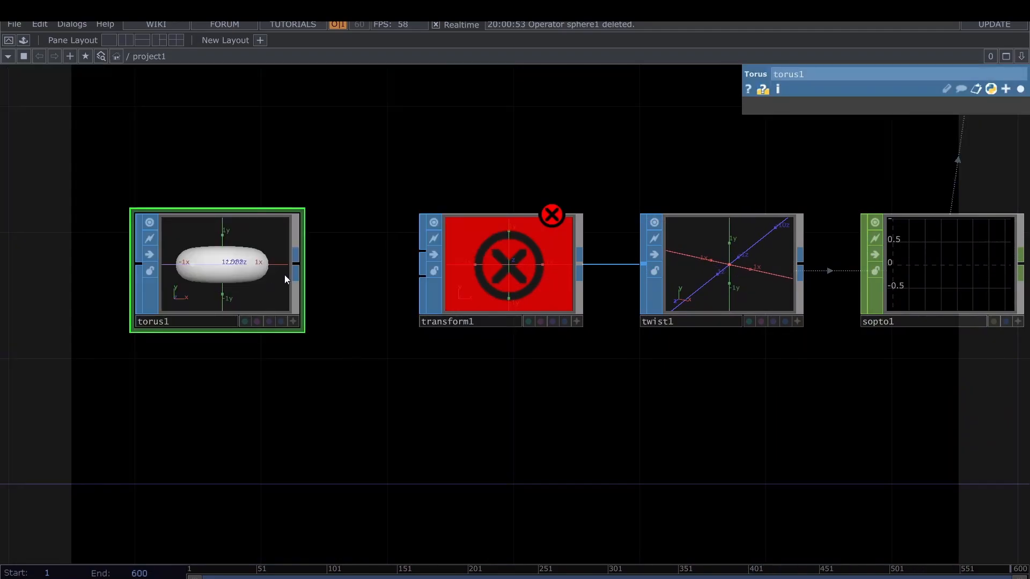
pyautogui.moveTo(320, 257); pyautogui.dragTo(508, 242)
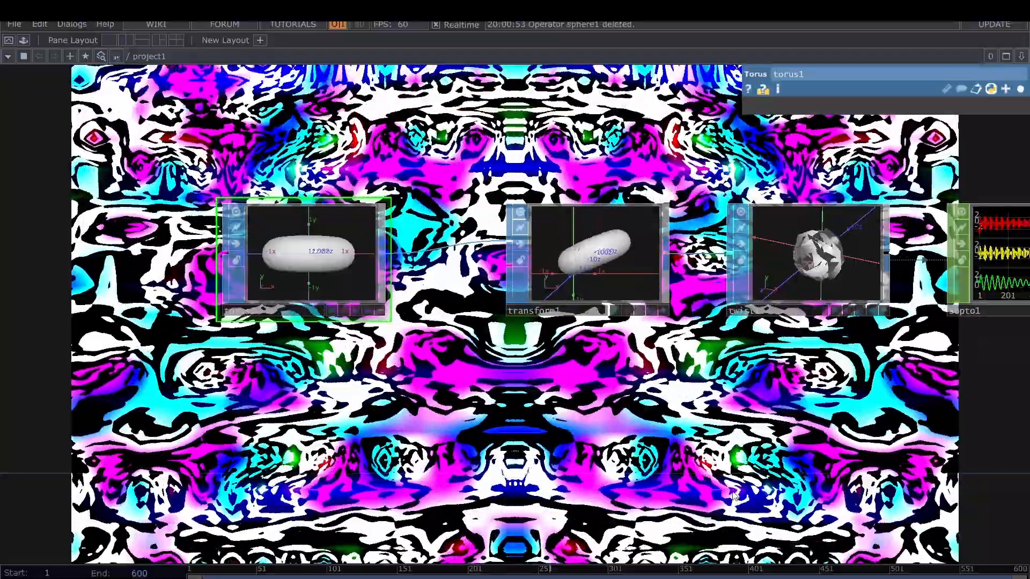
# - Show all parameters of torus1 and set its Orientation to Z Axis
pyautogui.click(1020, 89)
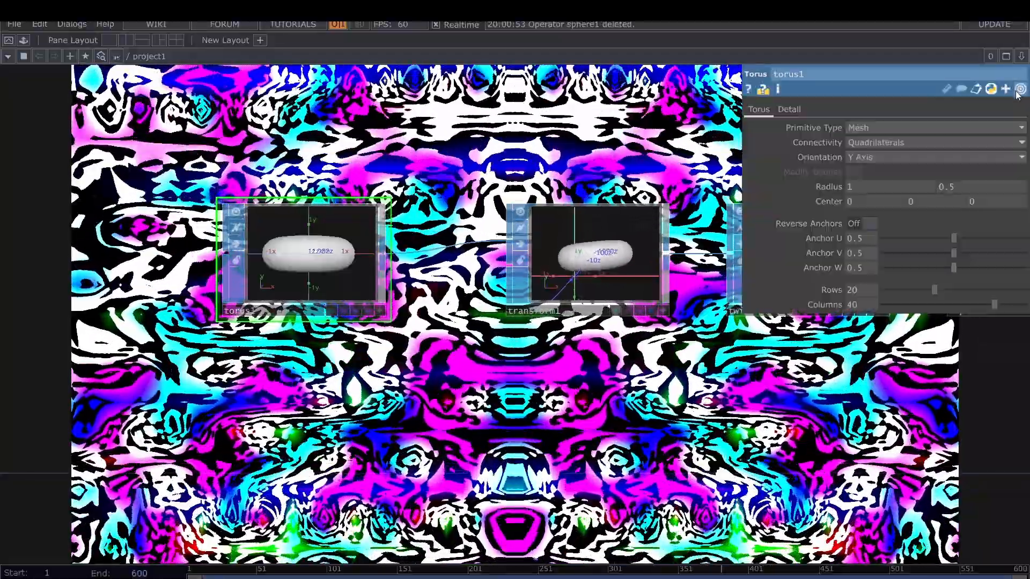
pyautogui.click(881, 159)
pyautogui.click(866, 199)
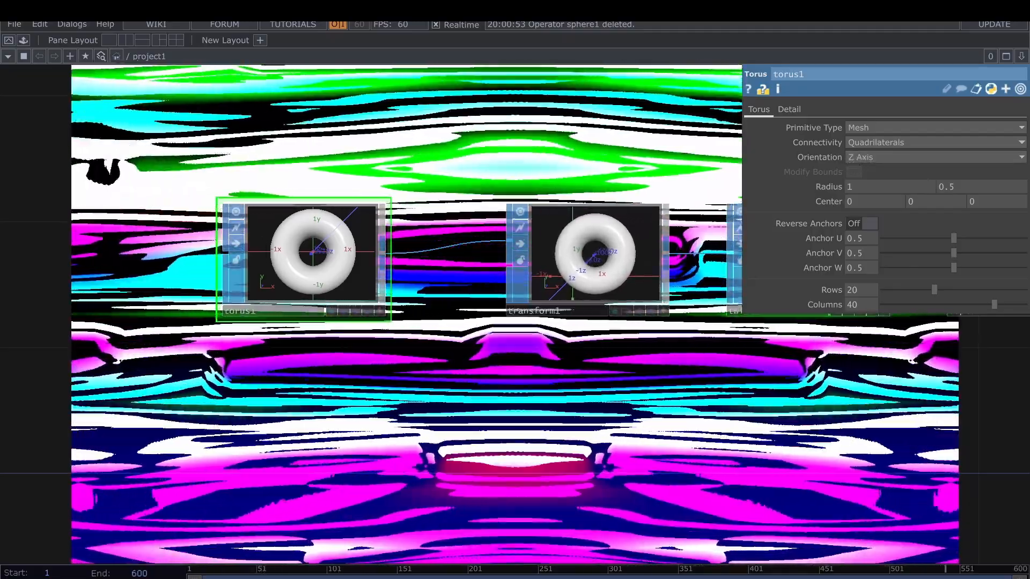
# - Change the Z rotation expression of transform1 to absTime.seconds*20
pyautogui.click(598, 259)
pyautogui.moveTo(618, 449); pyautogui.dragTo(536, 465)
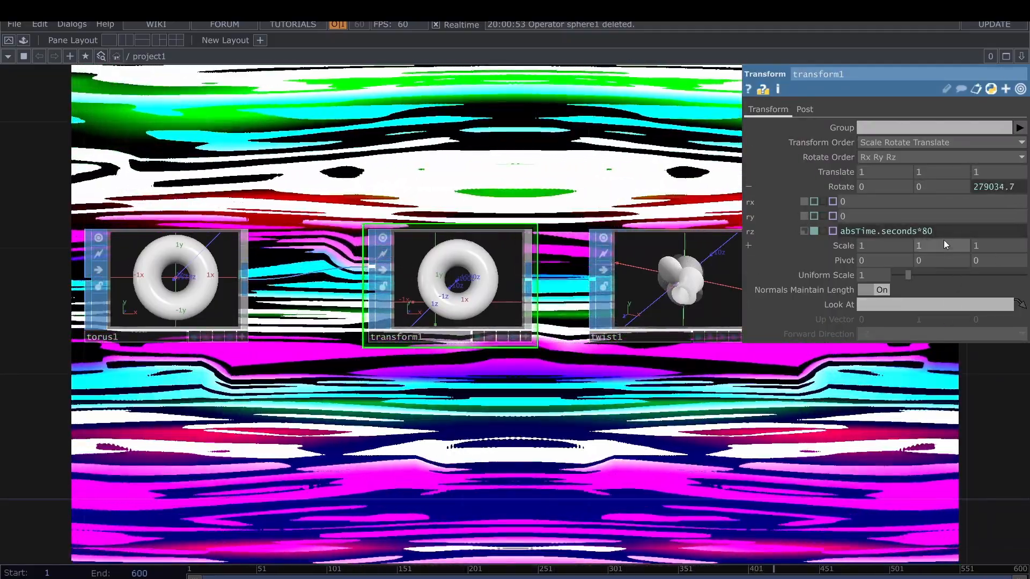
pyautogui.moveTo(933, 232); pyautogui.dragTo(919, 236)
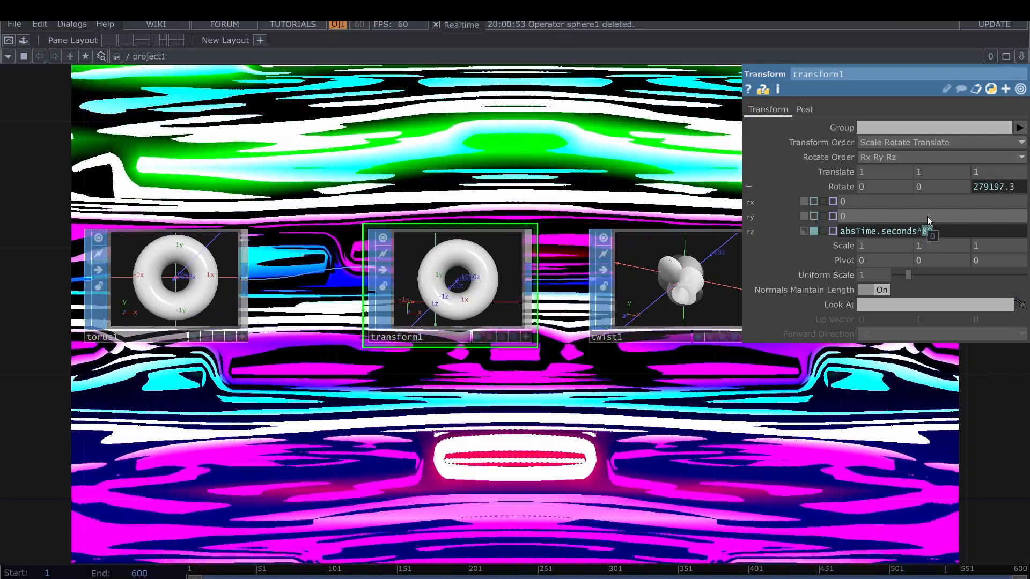
pyautogui.write('20')
pyautogui.press('Return')
# - Copy the Z rotation expression of transform1 to X rotation as absTime.seconds*20 and to Y rotation as absTime.seconds*10
pyautogui.click(839, 231)
pyautogui.hotkey('ctrl', 'c')
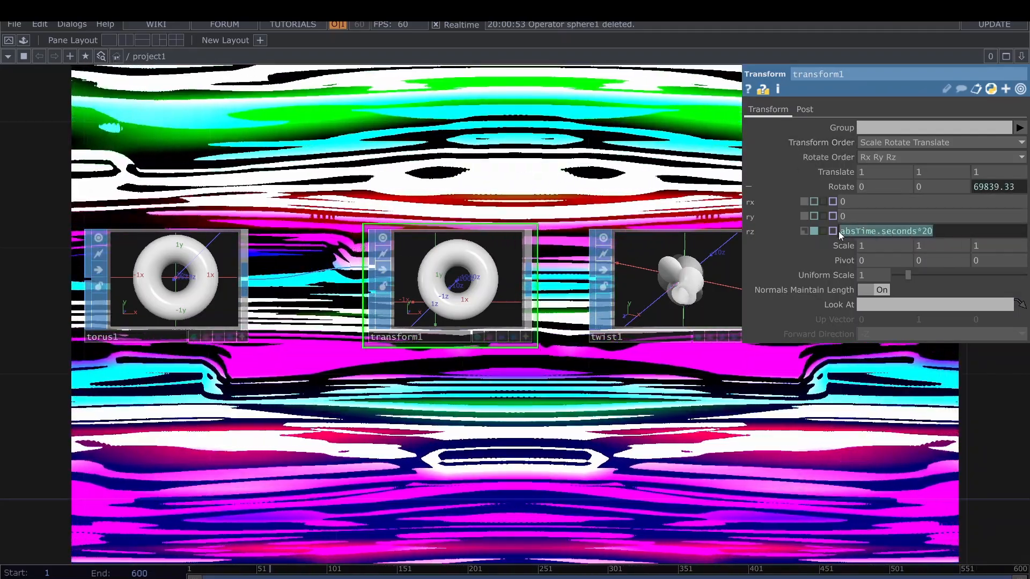
pyautogui.click(759, 213)
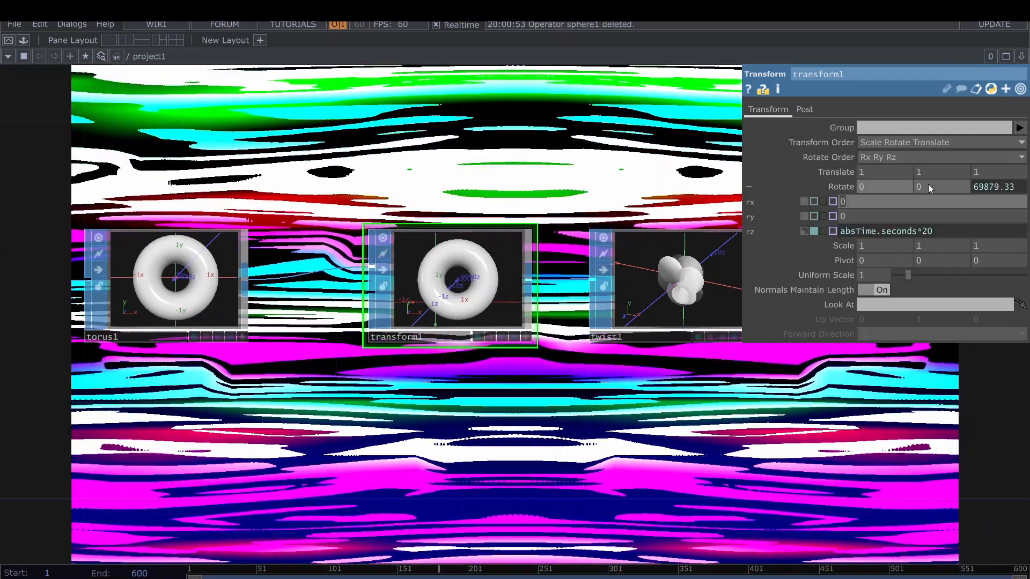
pyautogui.hotkey('ctrl', 'v')
pyautogui.click(845, 217)
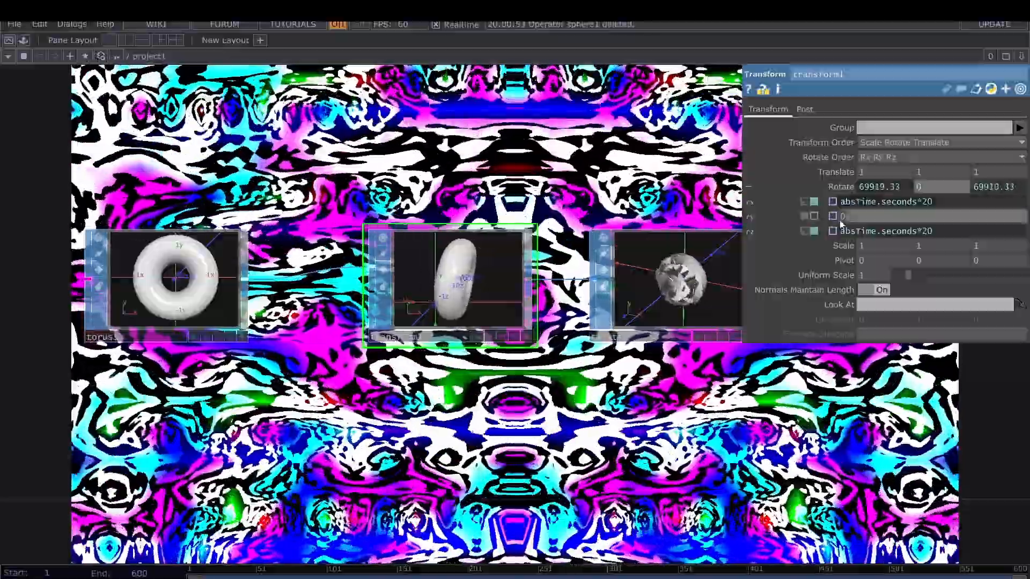
pyautogui.hotkey('ctrl', 'v')
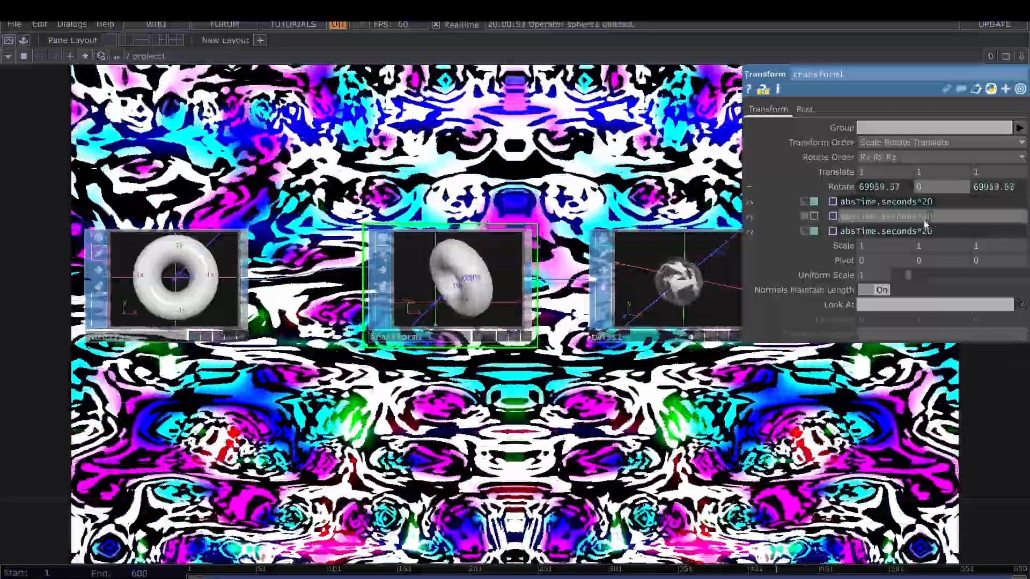
pyautogui.press('Return')
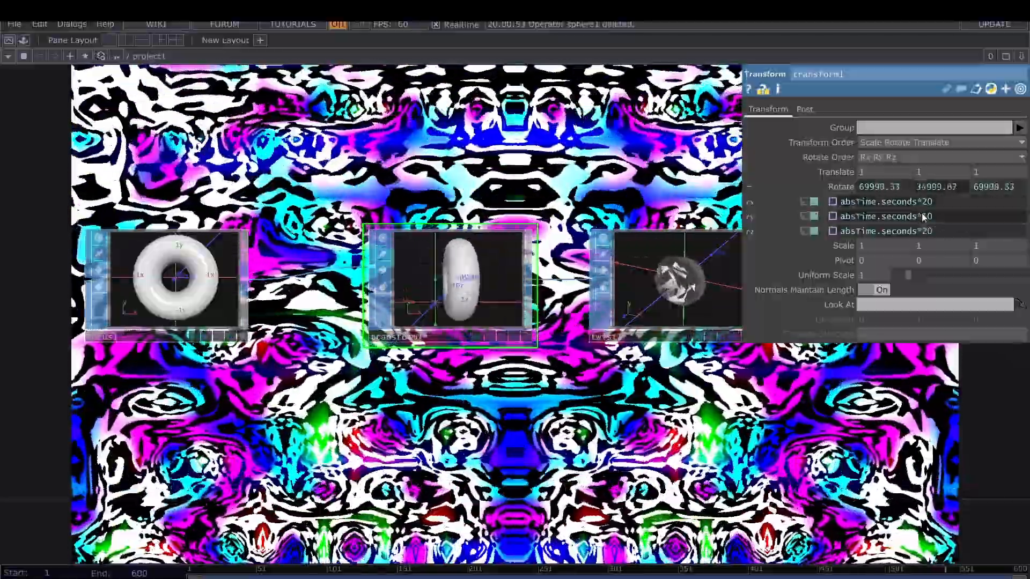
# - Set the Primary Axis of twist1 to Y Axis
pyautogui.moveTo(633, 424); pyautogui.dragTo(454, 434)
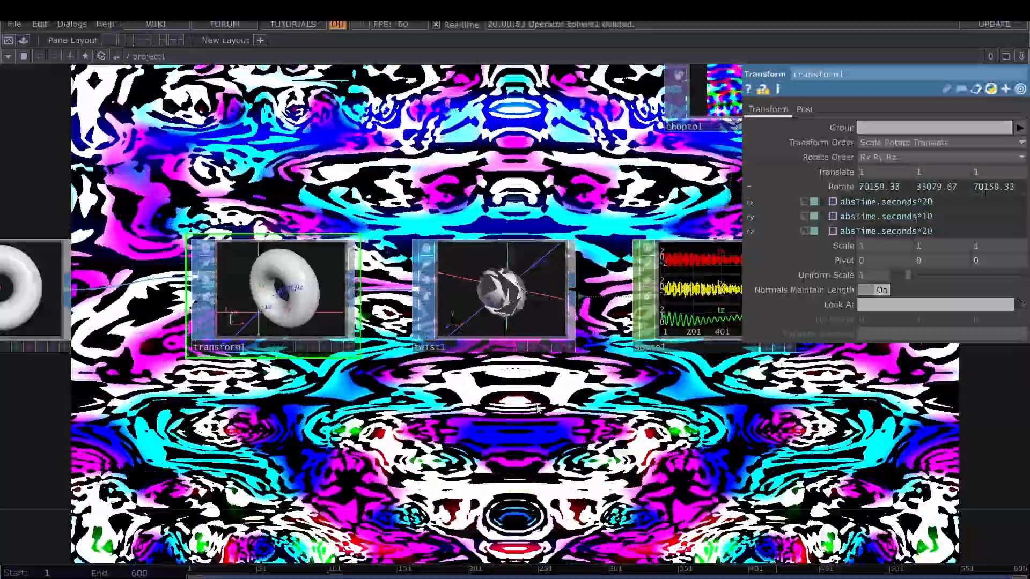
pyautogui.click(514, 322)
pyautogui.moveTo(607, 214); pyautogui.dragTo(626, 235)
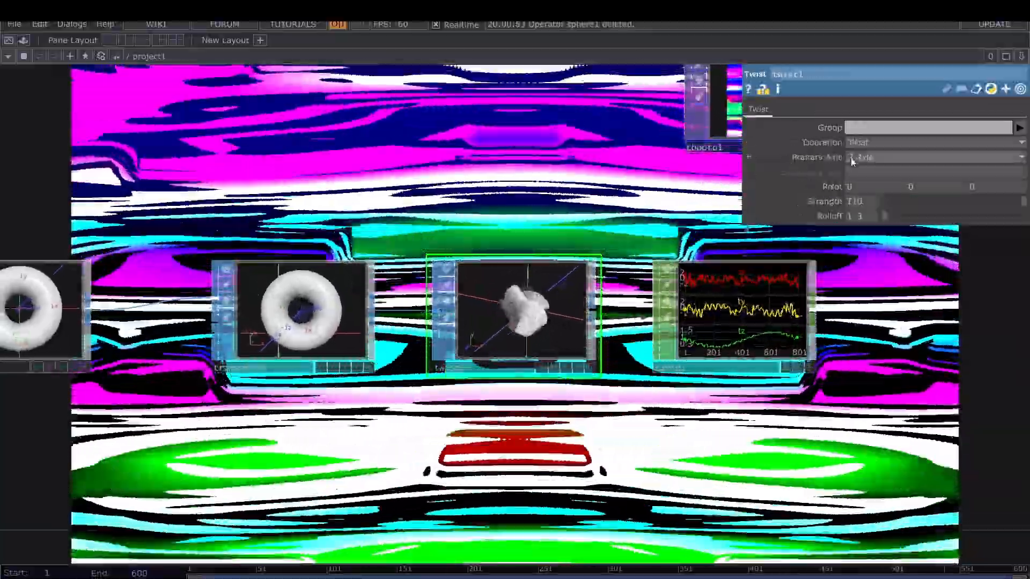
pyautogui.click(858, 157)
pyautogui.click(858, 184)
pyautogui.moveTo(528, 237); pyautogui.dragTo(597, 302)
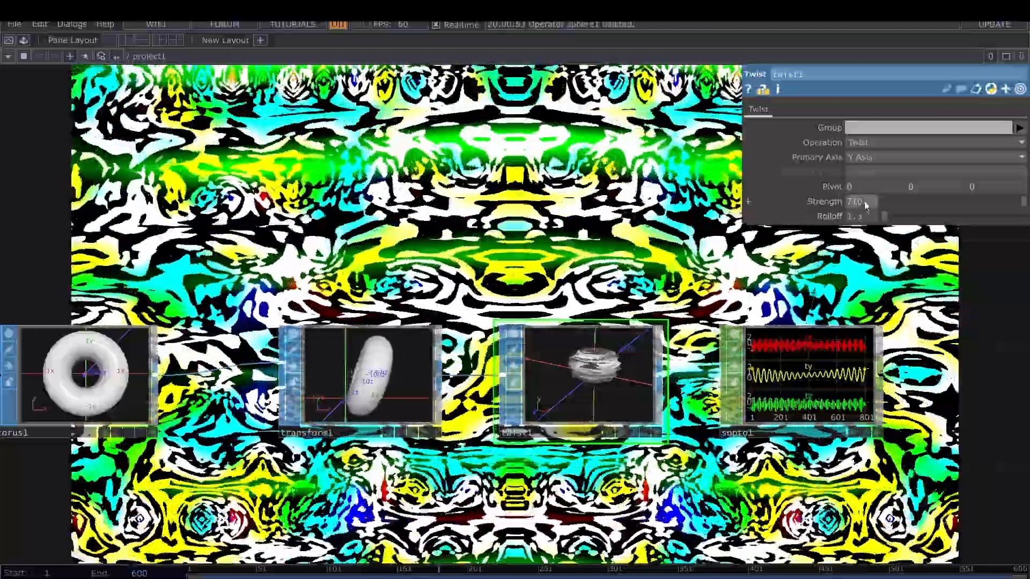
# - Set the Strength of twist1 to 230 and its Rolloff to 4.7
pyautogui.click(865, 205)
pyautogui.write('230')
pyautogui.press('Return')
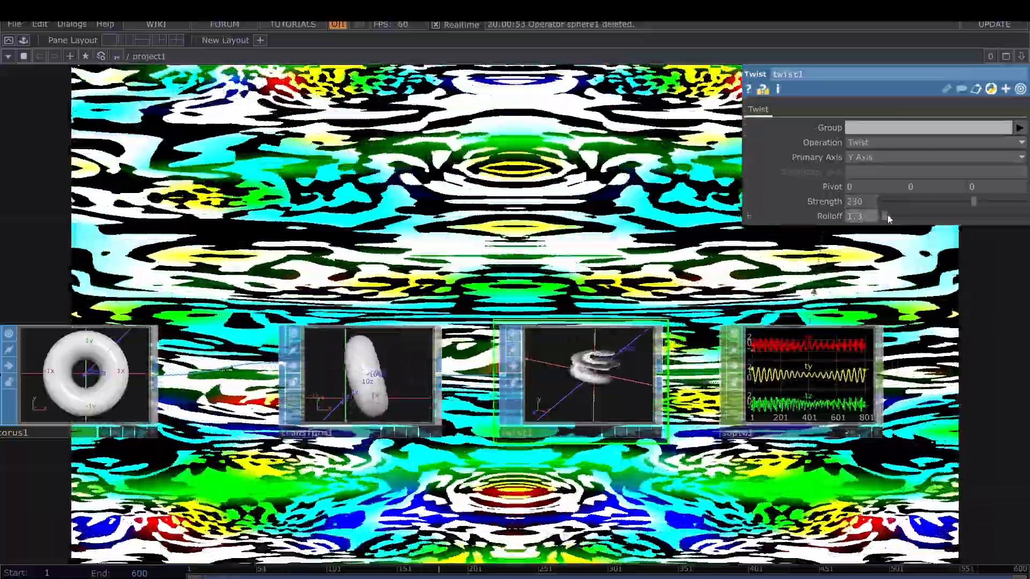
pyautogui.moveTo(888, 216); pyautogui.dragTo(889, 216)
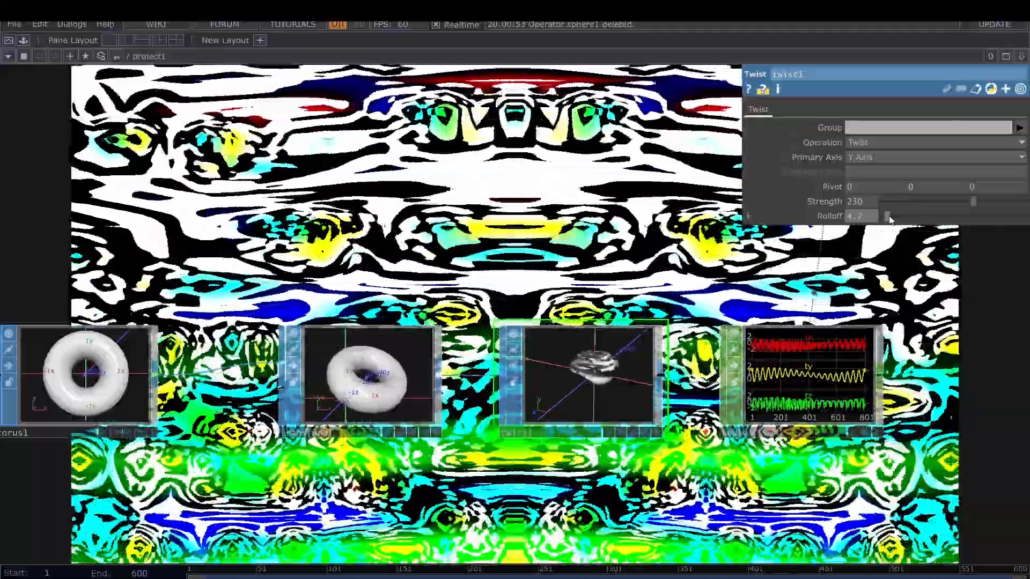
# - Set the torus1 SOP to 100 rows and 25 columns
pyautogui.moveTo(648, 240); pyautogui.dragTo(357, 345)
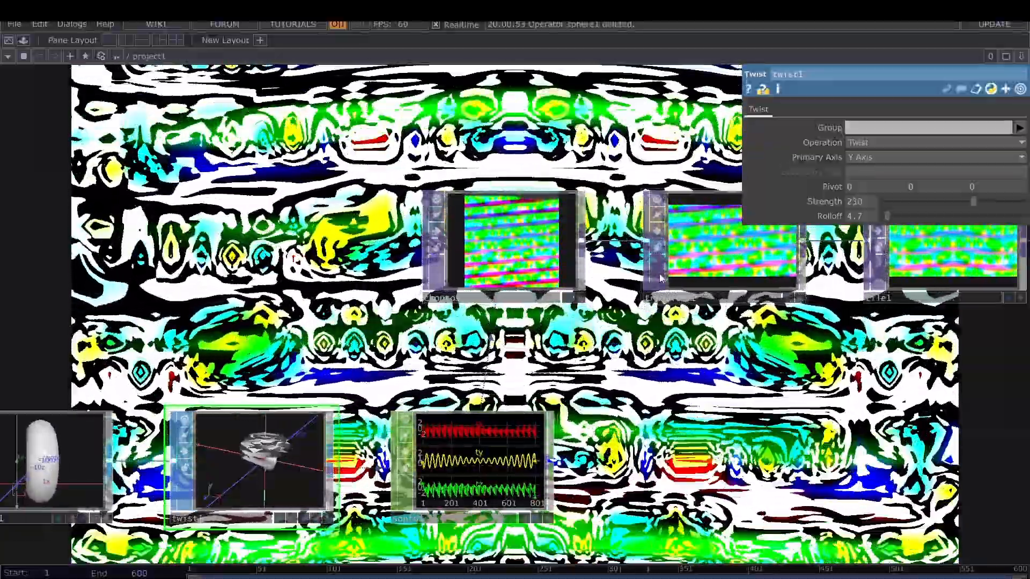
pyautogui.moveTo(660, 278); pyautogui.dragTo(774, 185)
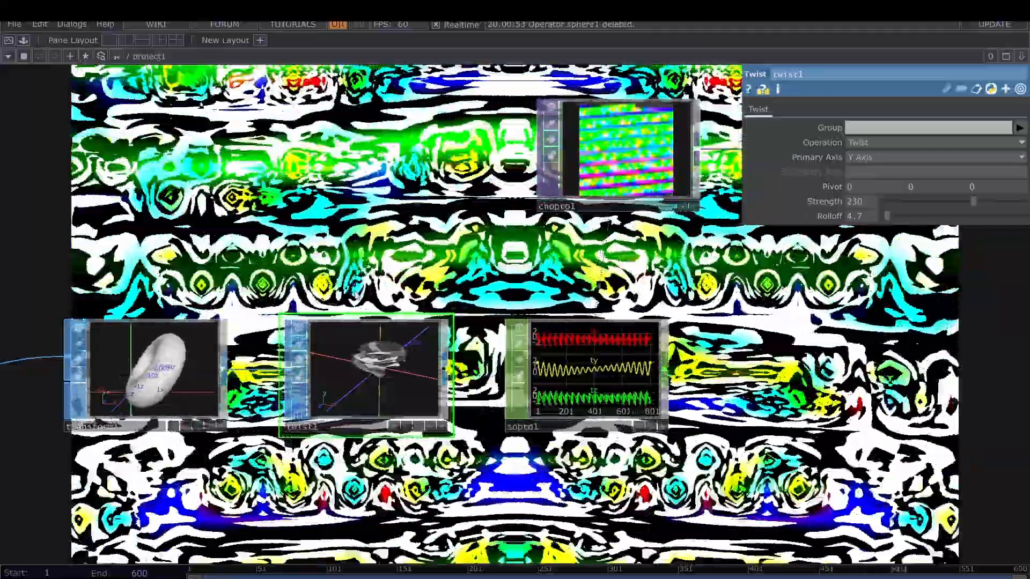
pyautogui.moveTo(398, 445); pyautogui.dragTo(580, 408)
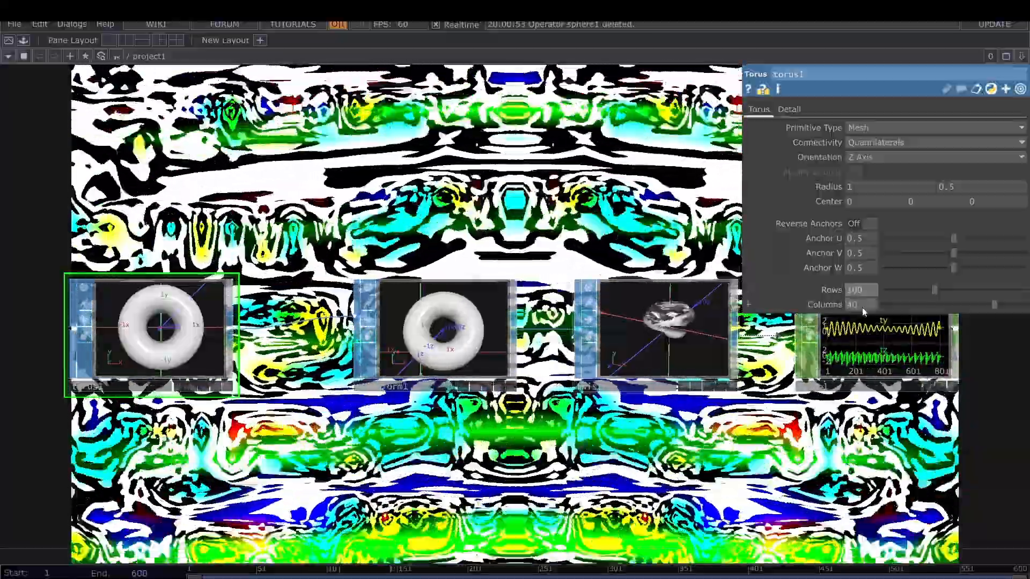
pyautogui.moveTo(863, 309); pyautogui.dragTo(833, 310)
pyautogui.write('25')
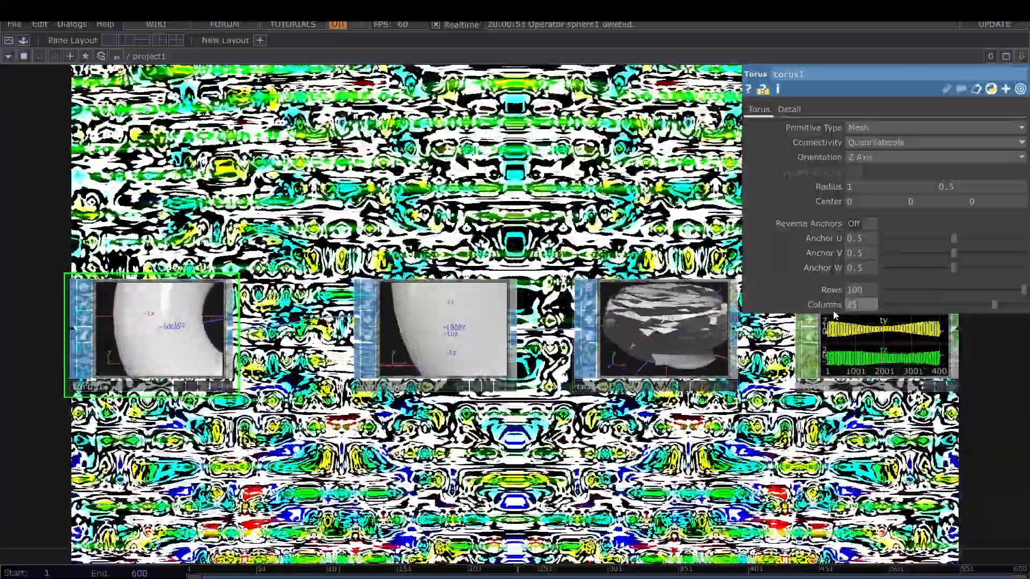
pyautogui.press('Return')
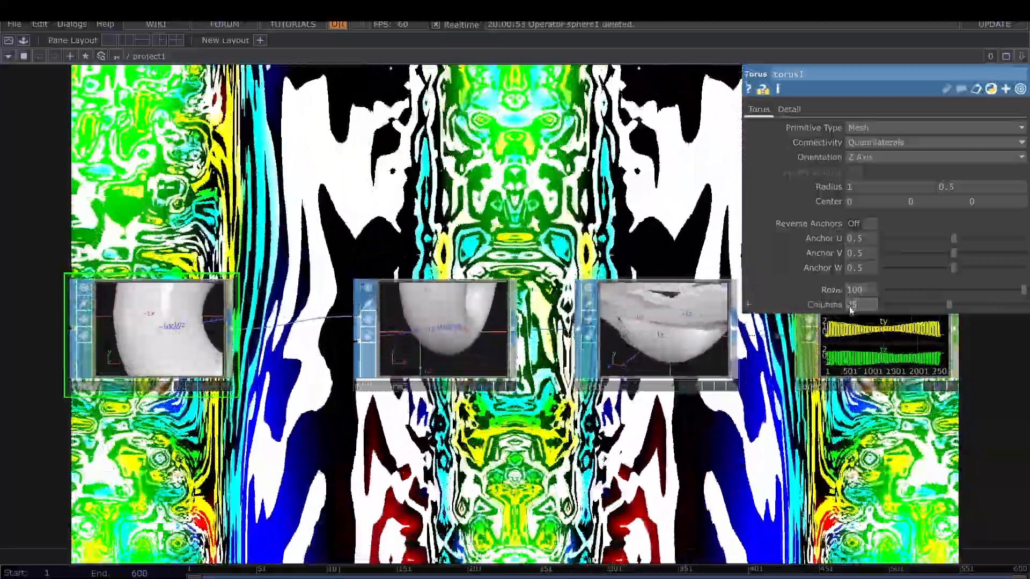
# - Set noise1 to Period 5, Harmonics 1, Harmonic Spread 1.2, Harmonic Gain 0.8, Exponent 1, Amplitude 0.63 and Offset 0.5
pyautogui.scroll(-4, 347, 197)
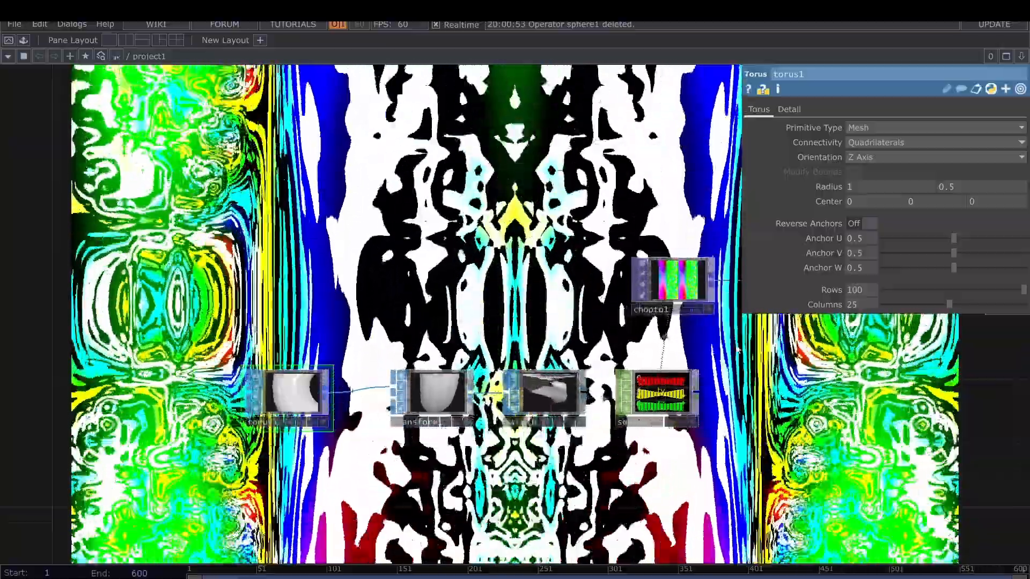
pyautogui.scroll(4, 770, 279)
pyautogui.scroll(5, 629, 293)
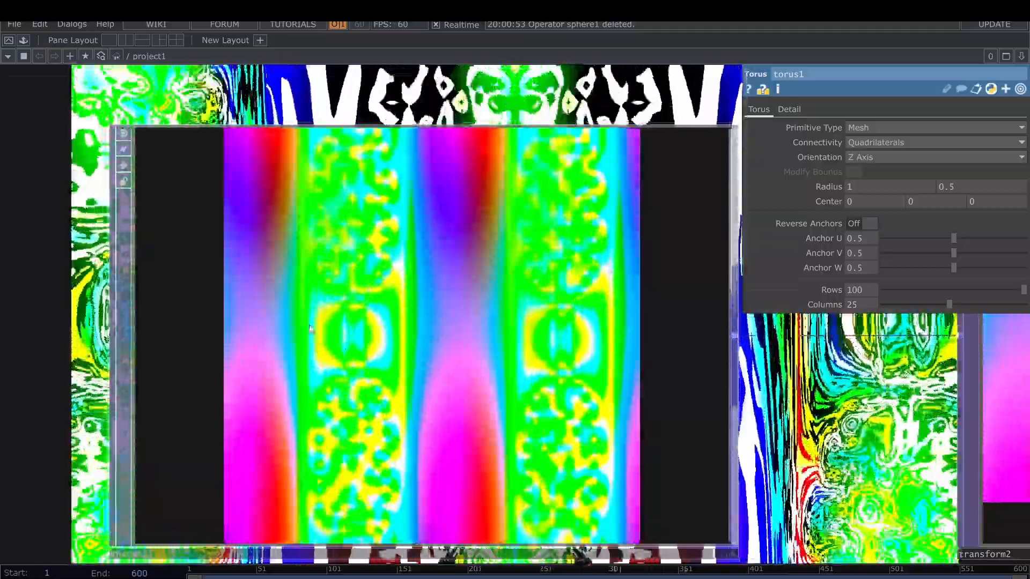
pyautogui.scroll(-3, 429, 278)
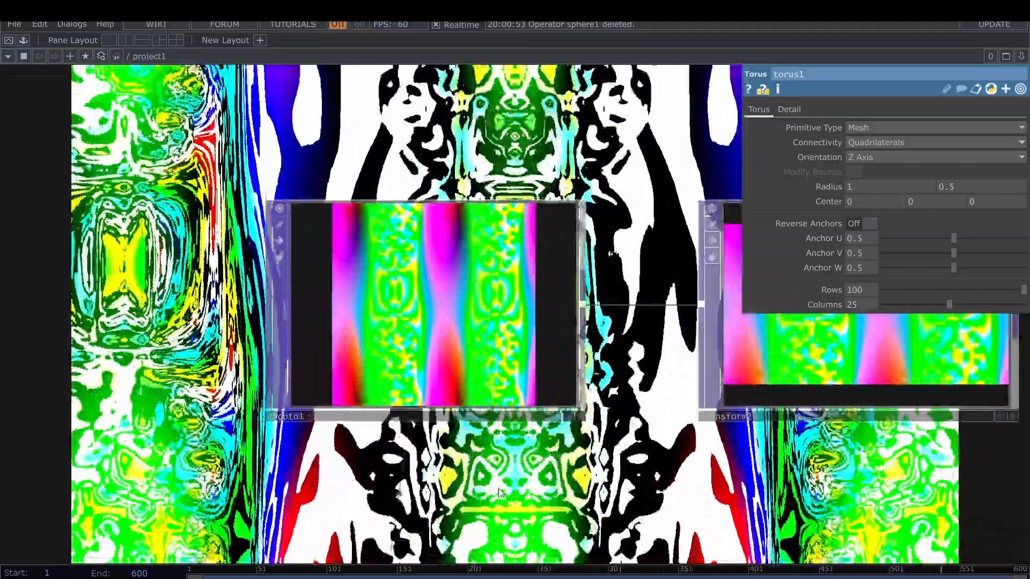
pyautogui.moveTo(452, 531); pyautogui.dragTo(204, 478)
pyautogui.scroll(-4, 561, 233)
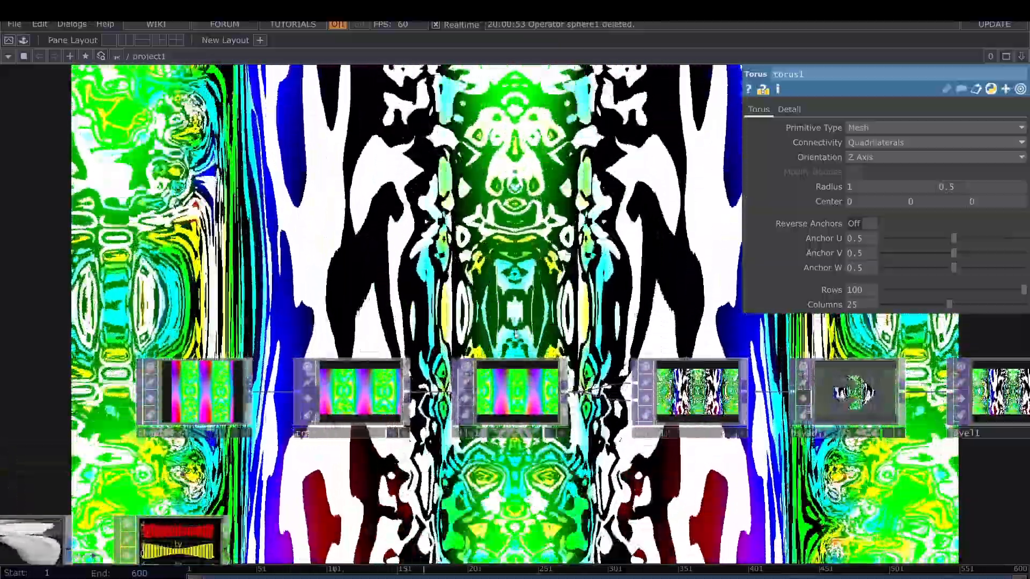
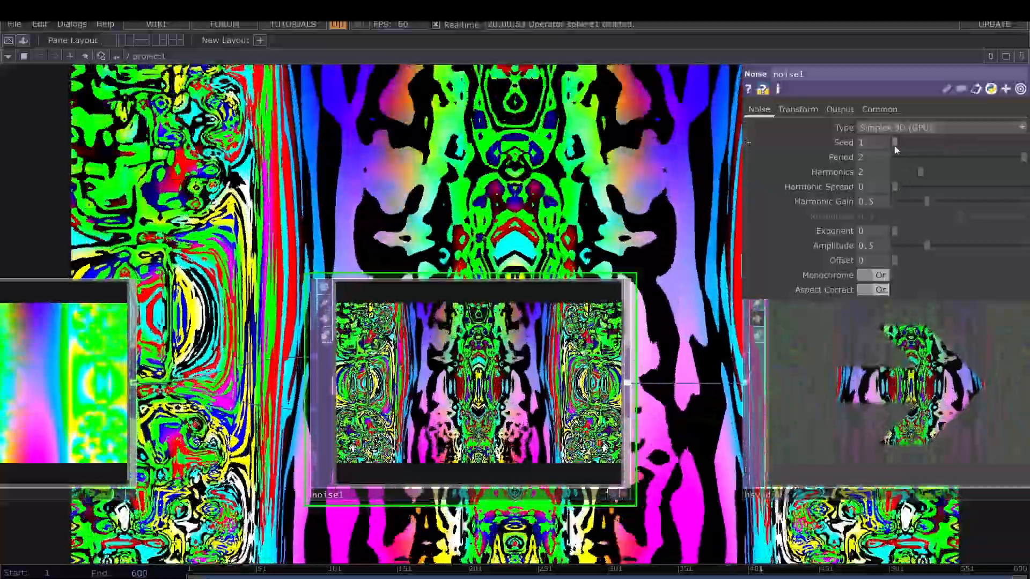
pyautogui.moveTo(869, 146); pyautogui.dragTo(870, 149, button='middle')
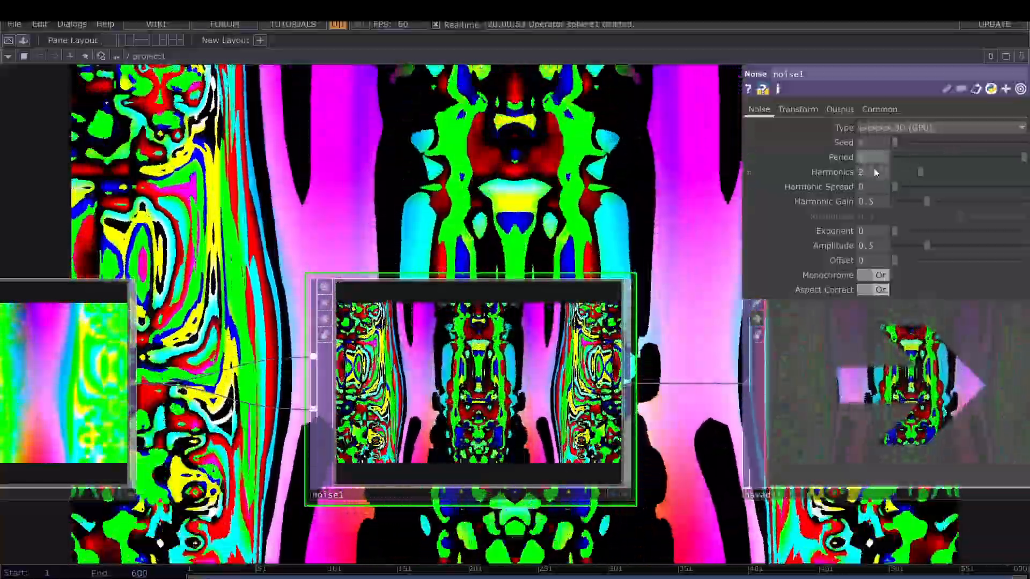
pyautogui.moveTo(875, 172); pyautogui.dragTo(876, 176, button='middle')
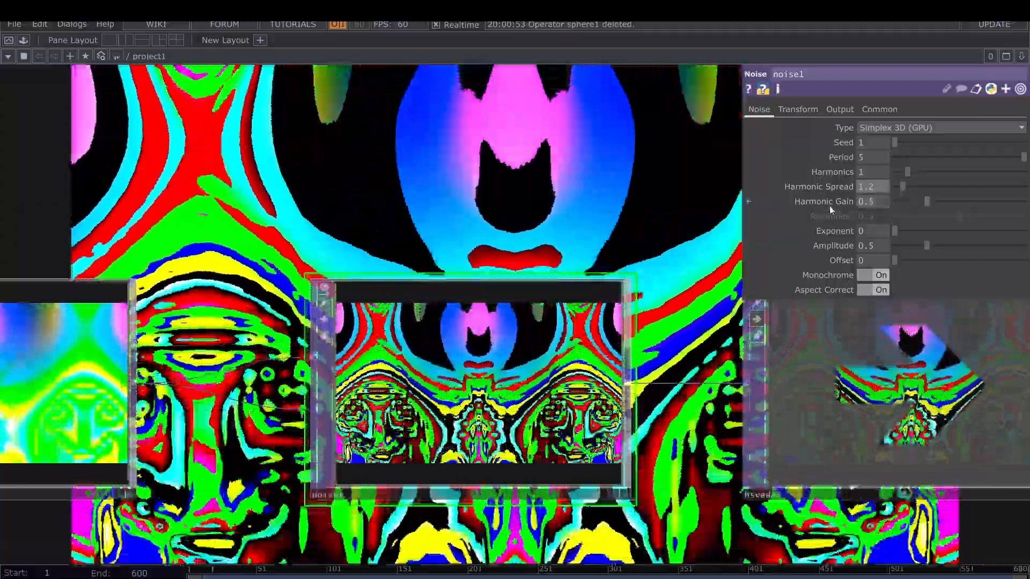
pyautogui.moveTo(830, 210); pyautogui.dragTo(836, 176, button='middle')
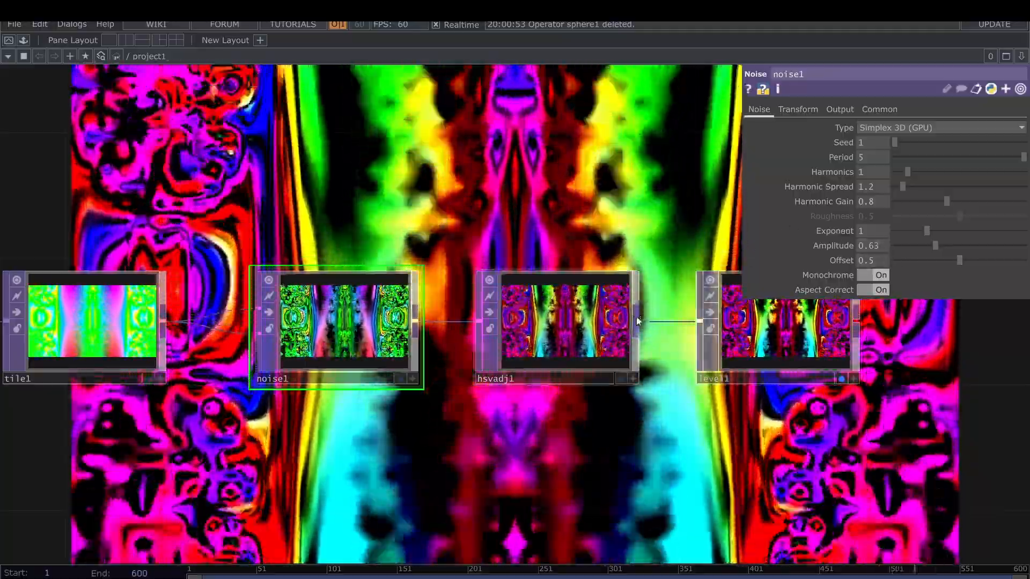
# - Set level1's Gamma 1 to 1 and its Contrast to 2.74
pyautogui.click(617, 326)
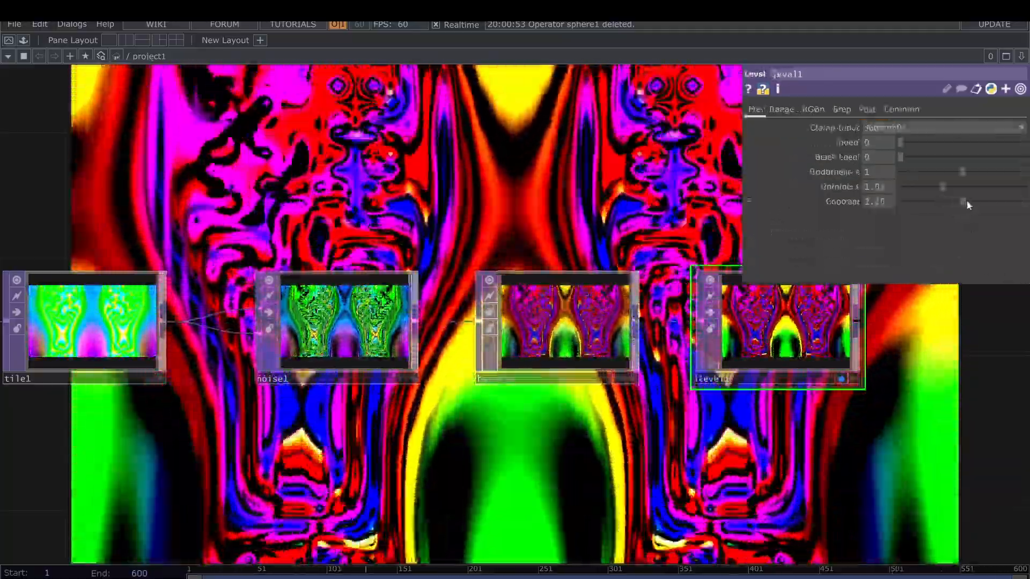
pyautogui.moveTo(967, 202)
pyautogui.mouseDown()
pyautogui.moveTo(983, 200)
pyautogui.moveTo(970, 201)
pyautogui.mouseUp()
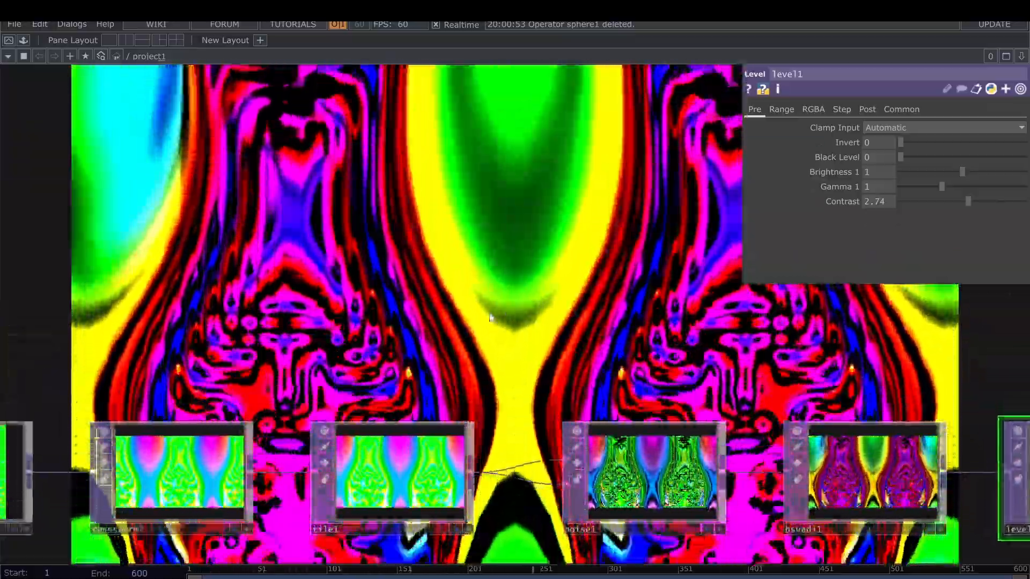
# - Bypass the tile1 operator to view the texture without mirroring
pyautogui.moveTo(491, 318); pyautogui.dragTo(562, 298)
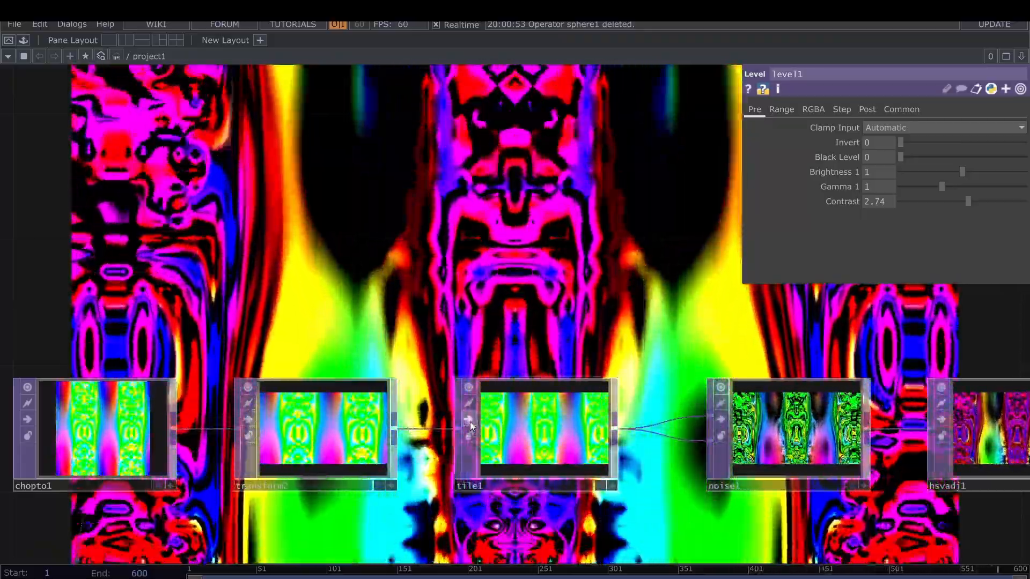
pyautogui.click(470, 426)
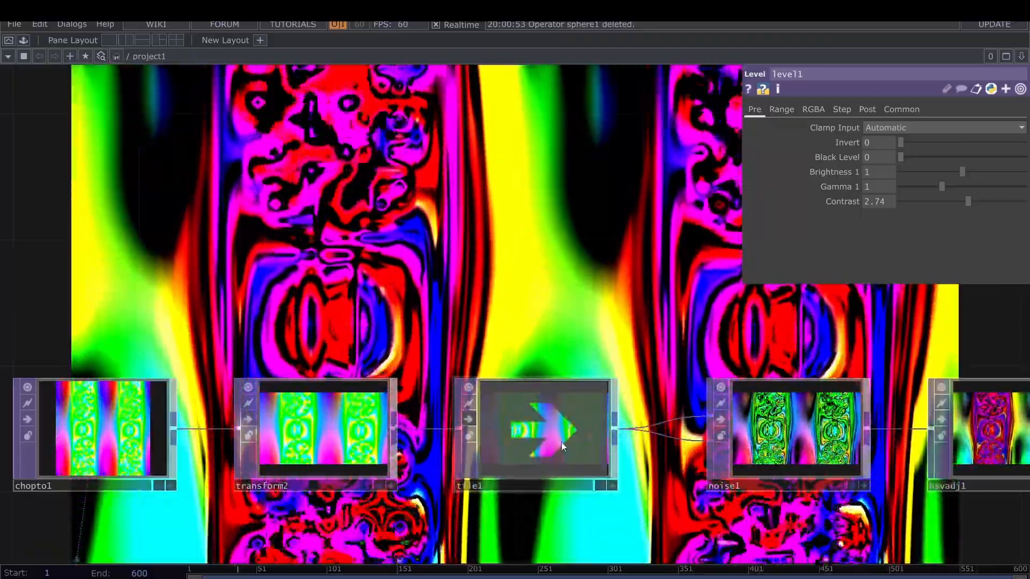
pyautogui.moveTo(463, 278); pyautogui.dragTo(617, 240)
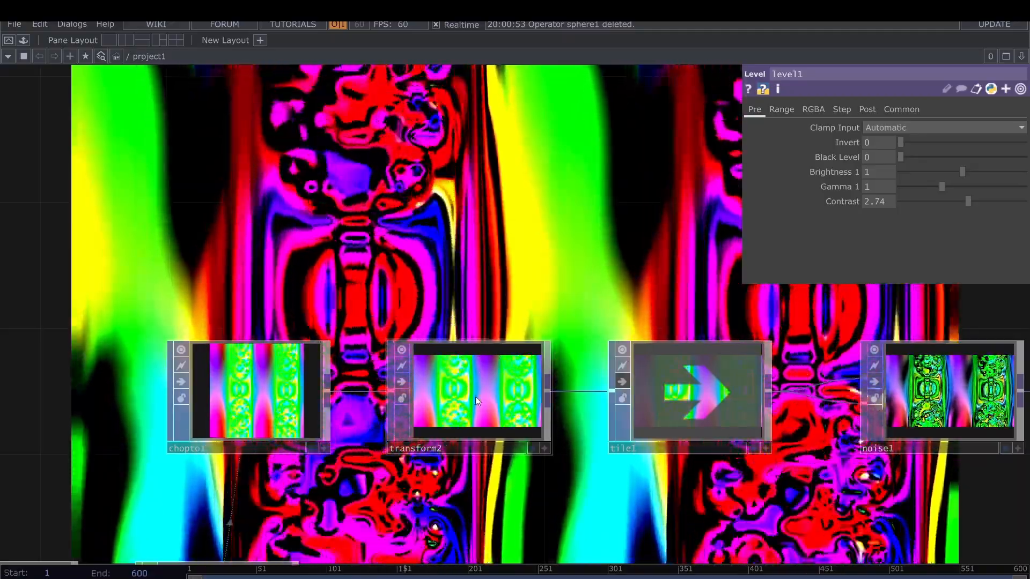
# - In transform2, set Rotate to 90, Translate Y to 0.1, and adjust the Y scale
pyautogui.click(475, 397)
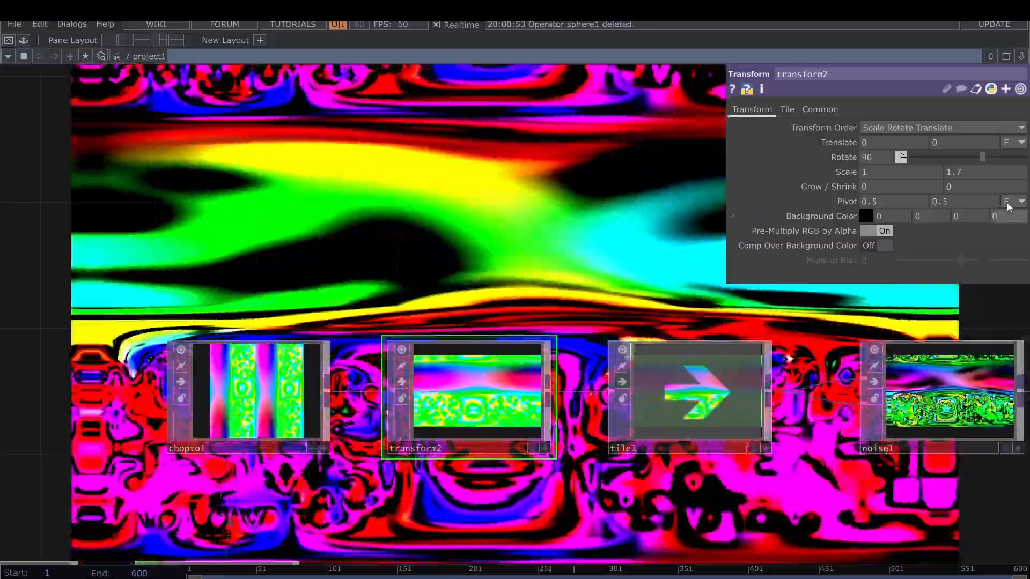
pyautogui.moveTo(950, 144)
pyautogui.mouseDown(button='middle')
pyautogui.moveTo(959, 143)
pyautogui.moveTo(951, 127)
pyautogui.mouseUp(button='middle')
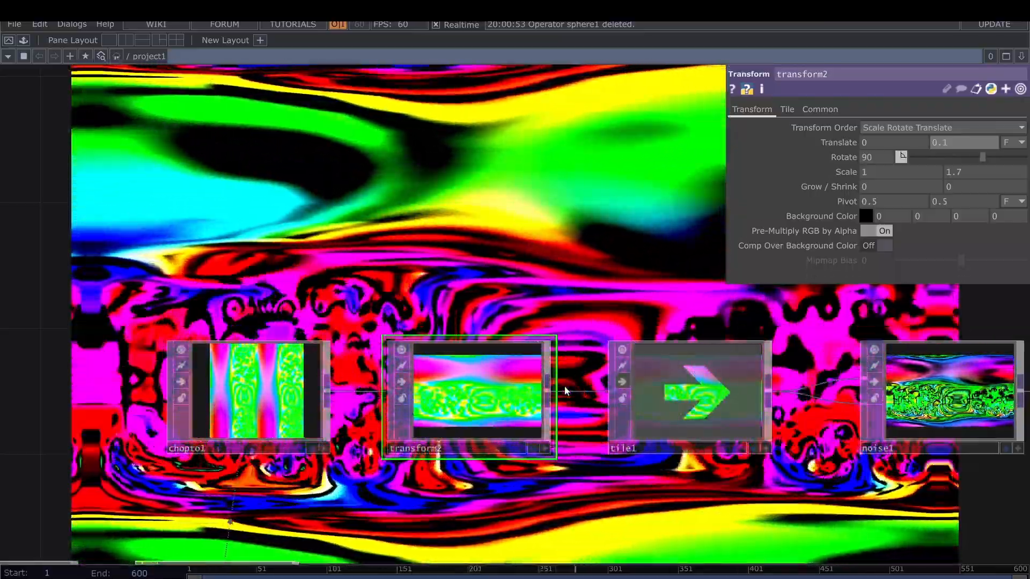
pyautogui.scroll(-2, 501, 227)
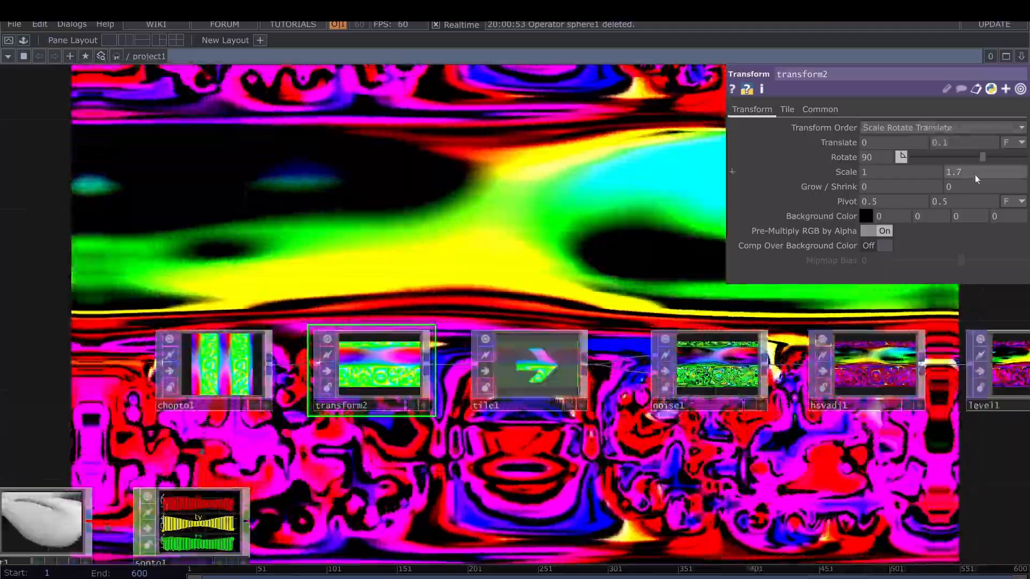
pyautogui.moveTo(975, 175); pyautogui.dragTo(928, 174, button='middle')
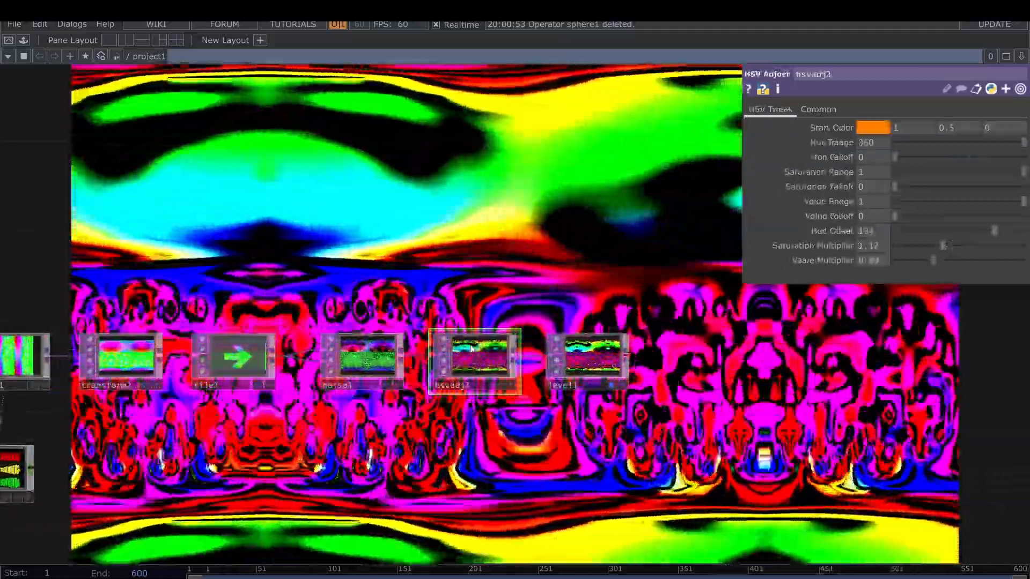
# - Reset the parameters of hsvadj1 to their defaults and set its Hue Offset to 164
pyautogui.rightClick(475, 360)
pyautogui.click(537, 387)
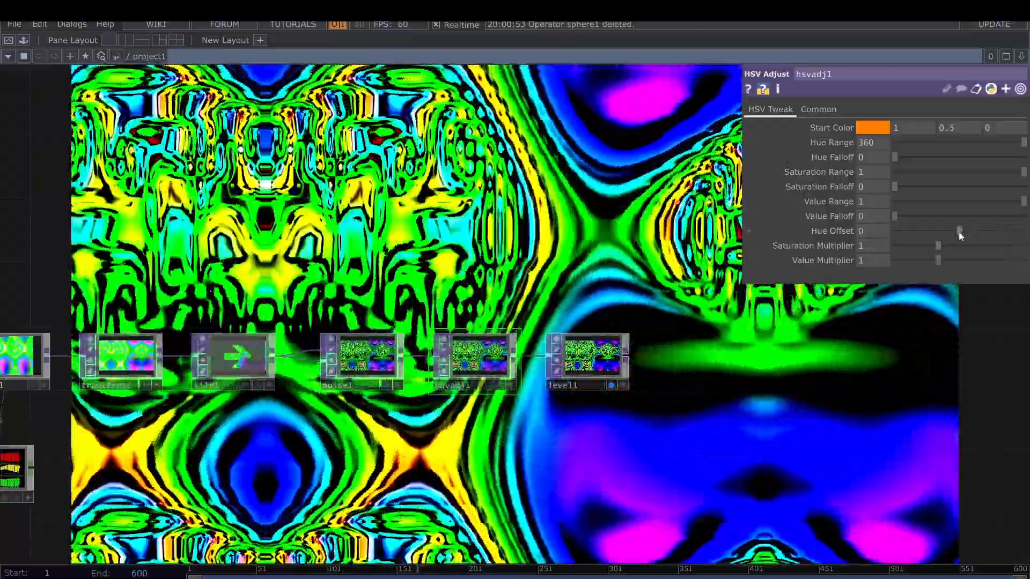
pyautogui.moveTo(958, 231); pyautogui.dragTo(988, 230)
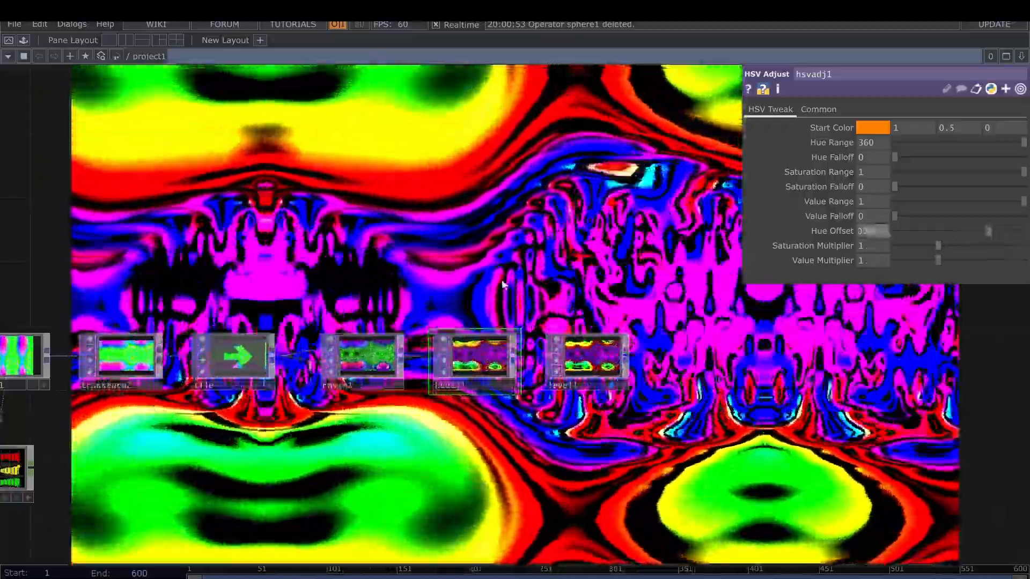
# - Turn off Monochrome on noise1
pyautogui.moveTo(420, 444); pyautogui.dragTo(655, 417)
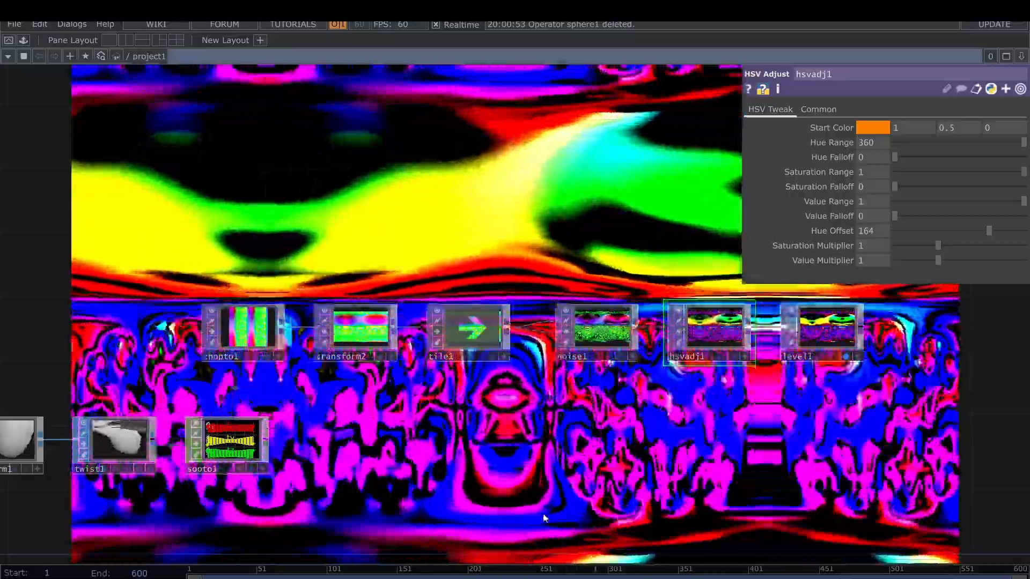
pyautogui.click(597, 328)
pyautogui.click(877, 277)
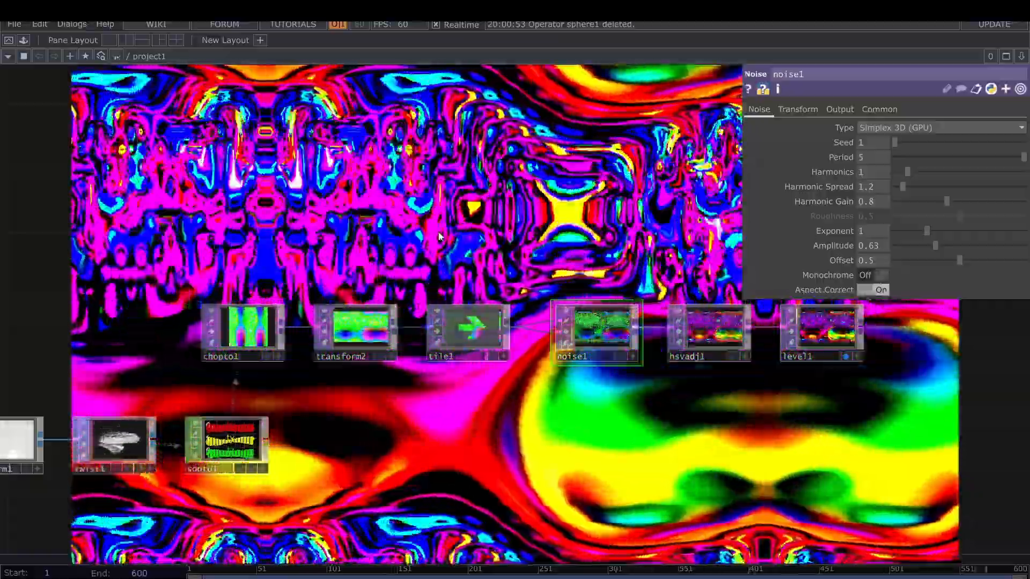
# - Turn off the bypass on tile1 and open its tiling parameters
pyautogui.moveTo(439, 237); pyautogui.dragTo(522, 230)
pyautogui.scroll(3, 606, 285)
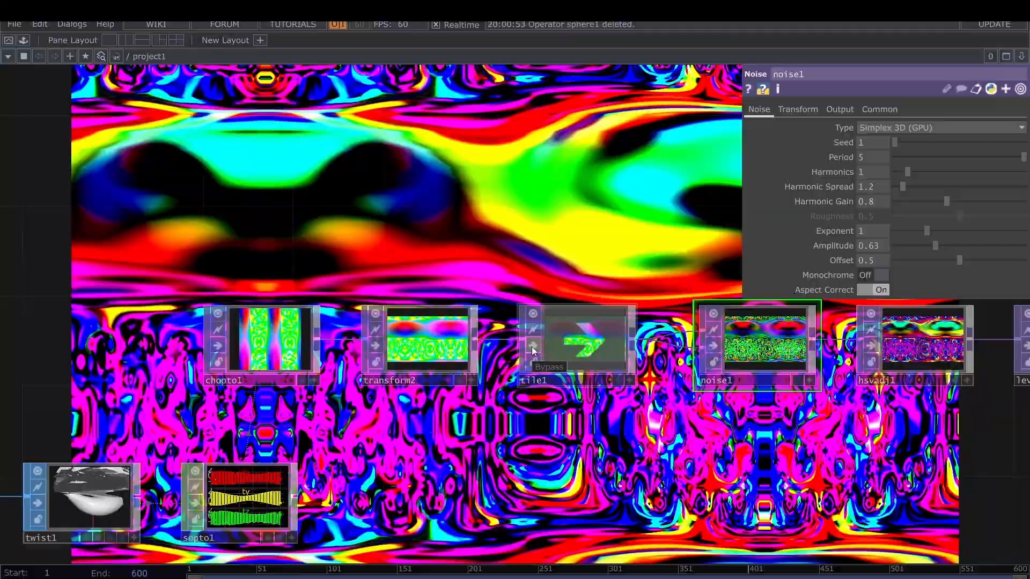
pyautogui.click(532, 347)
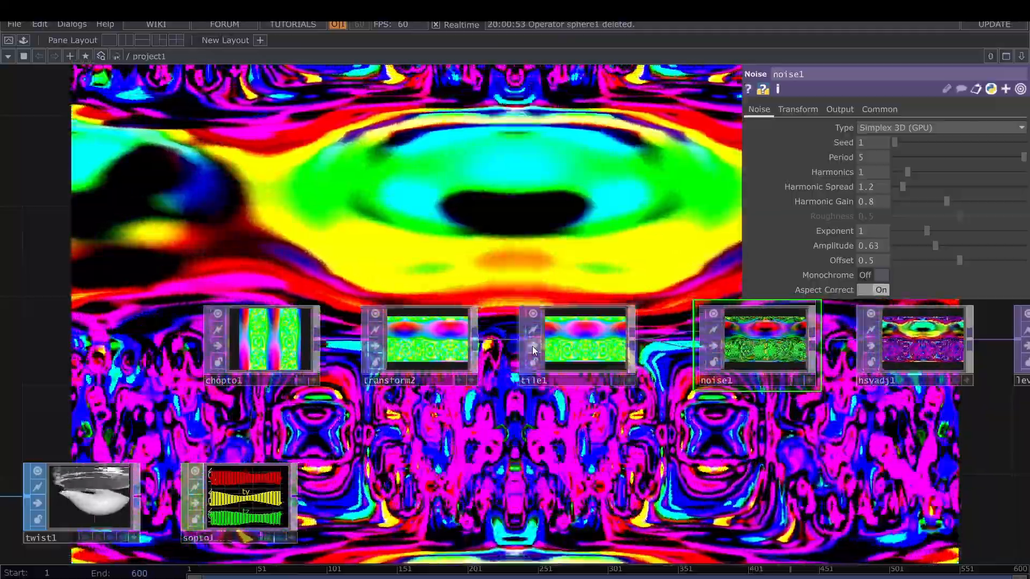
pyautogui.click(578, 352)
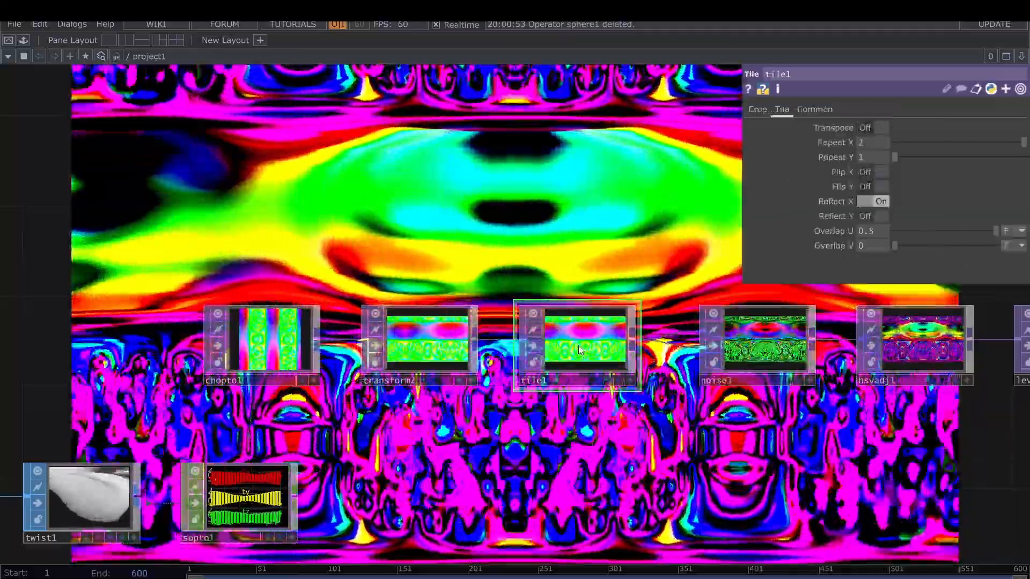
# - Return transform2's Rotate to 0 and its Scale to 1 on both axes
pyautogui.click(448, 330)
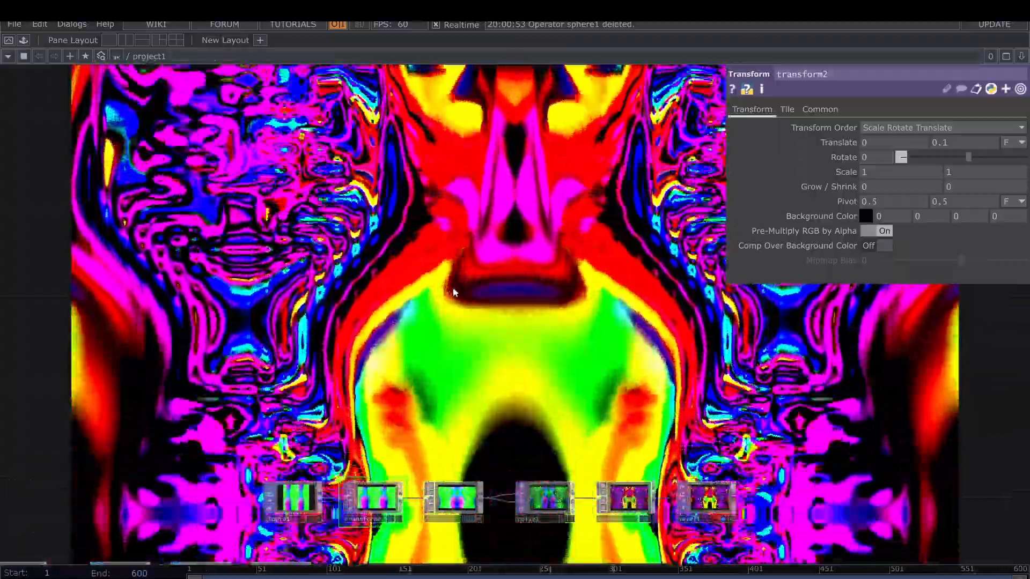
pyautogui.moveTo(432, 298); pyautogui.dragTo(465, 271)
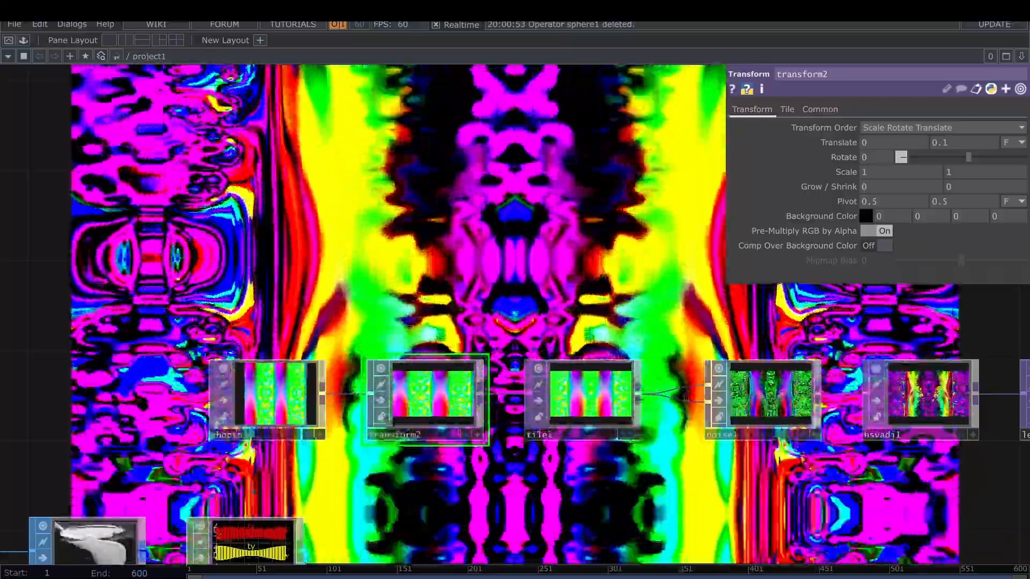
pyautogui.scroll(-3, 643, 216)
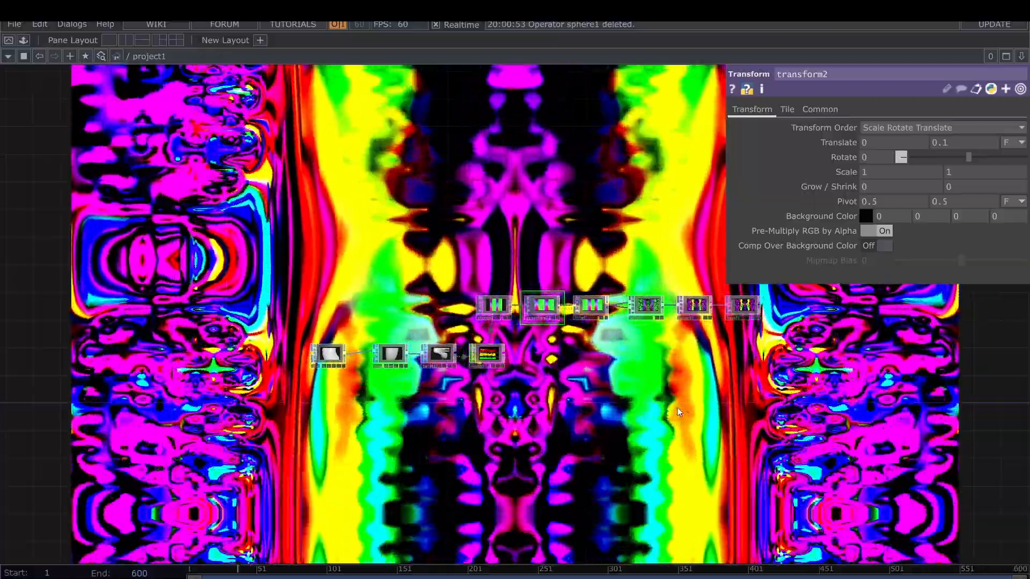
# - Replace the torus source with a new Sphere SOP and connect it to the input of transform1
pyautogui.scroll(3, 419, 441)
pyautogui.click(306, 317)
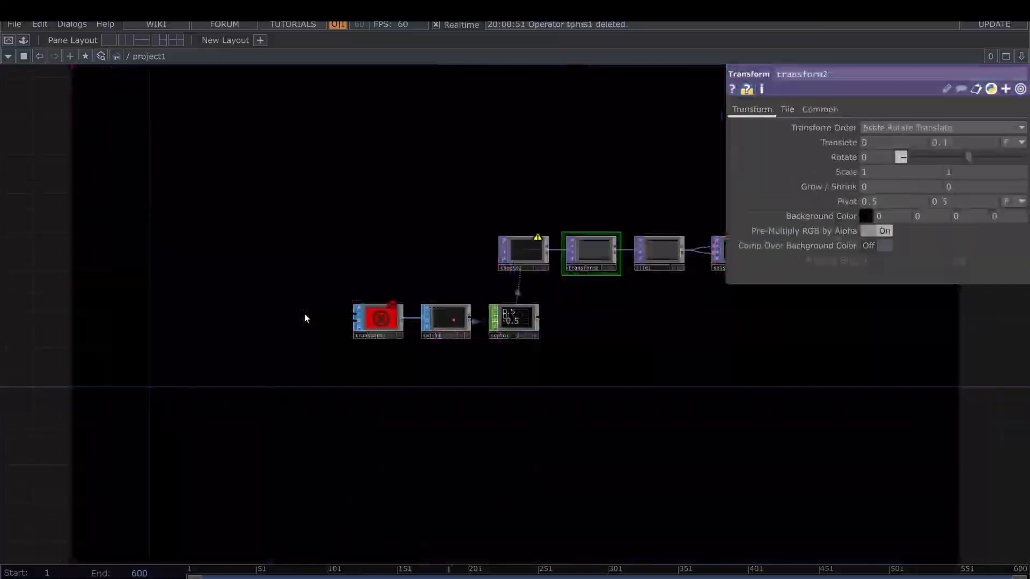
pyautogui.press('Tab')
pyautogui.write('sphere')
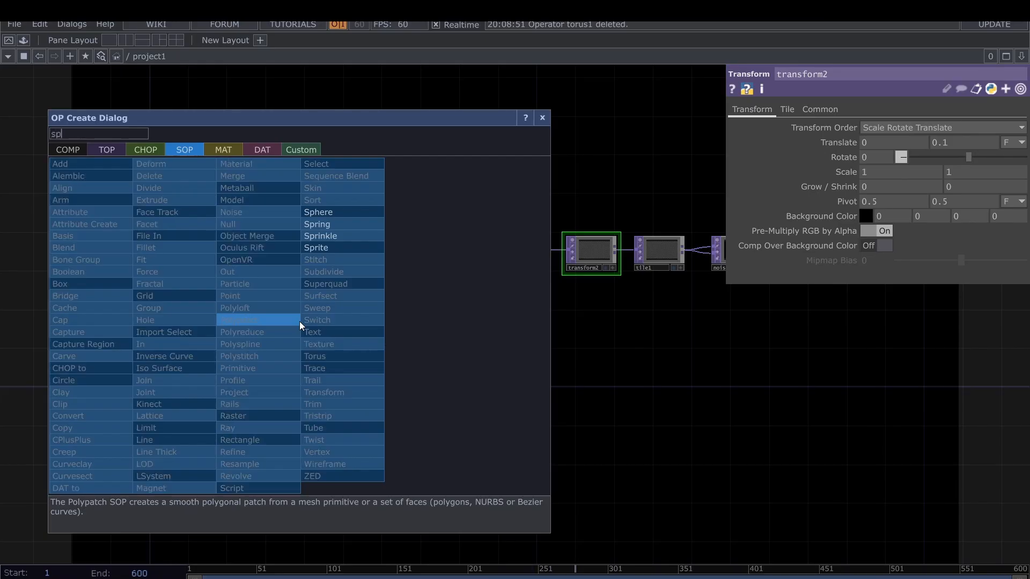
pyautogui.click(339, 214)
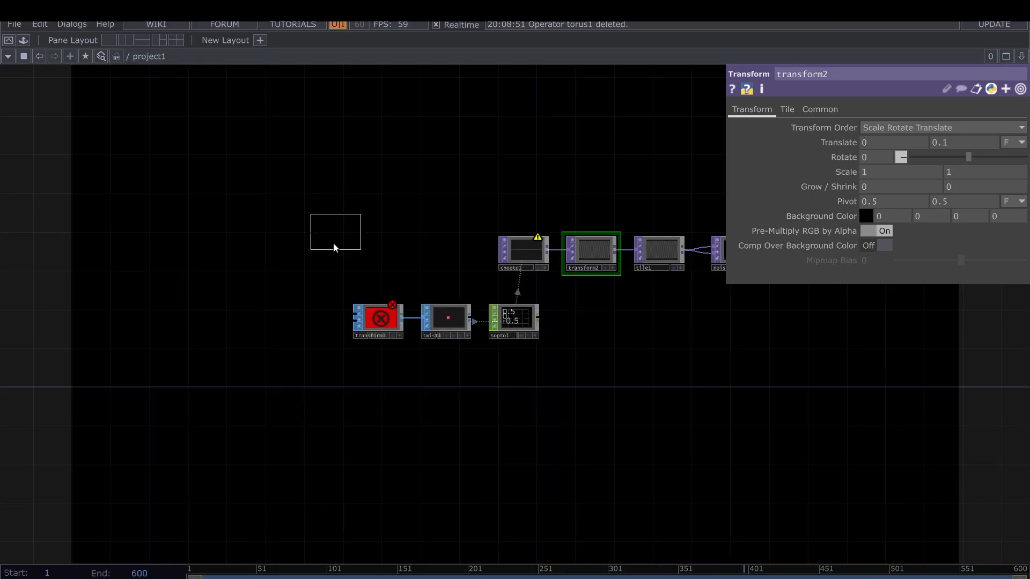
pyautogui.click(287, 314)
pyautogui.moveTo(295, 301); pyautogui.dragTo(356, 320)
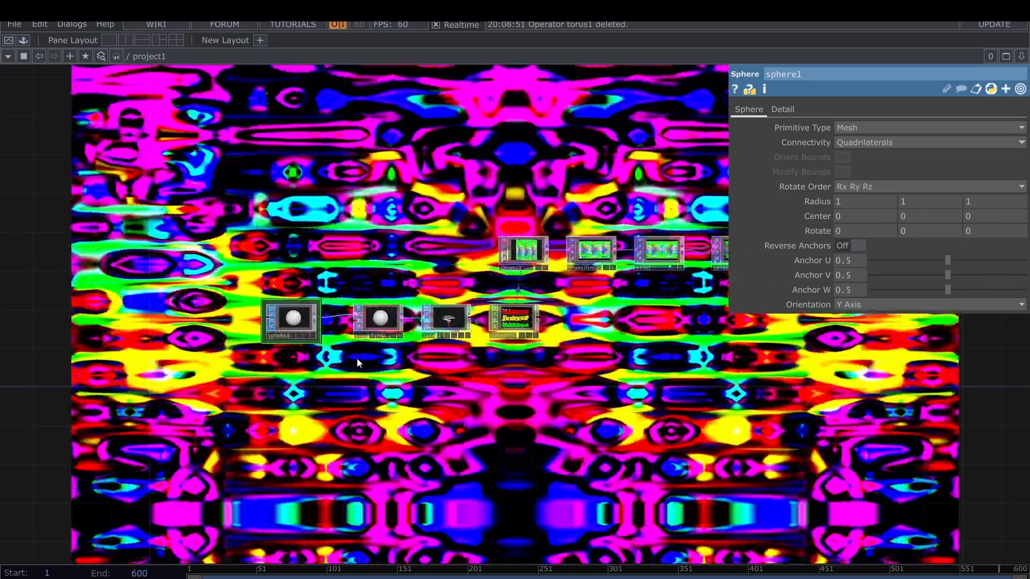
# - On transform1, switch the Y and Z rotations to constant 0 and set the X rotation expression to absTime.seconds*40
pyautogui.scroll(2, 423, 394)
pyautogui.moveTo(423, 395); pyautogui.dragTo(498, 450)
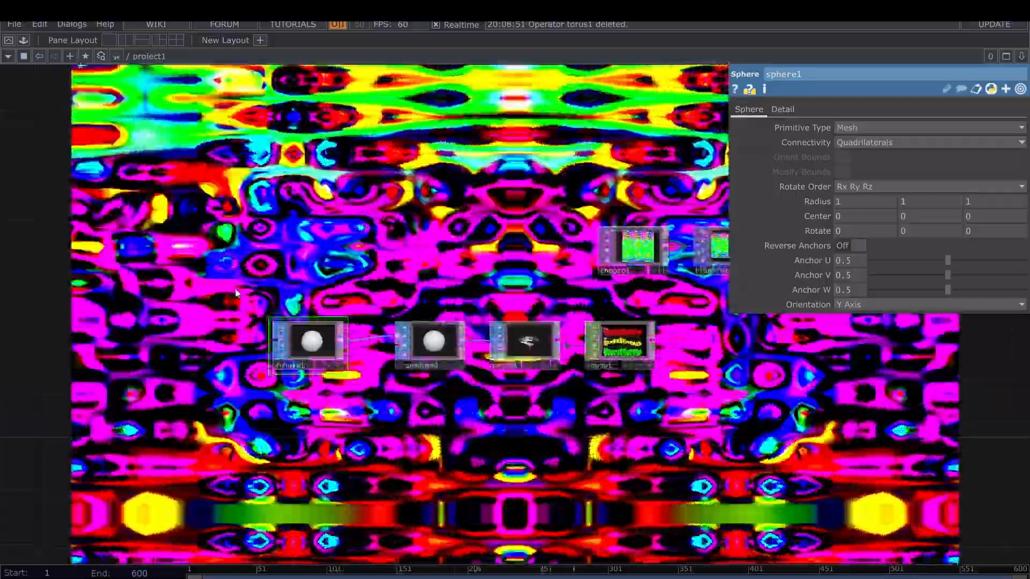
pyautogui.scroll(3, 369, 418)
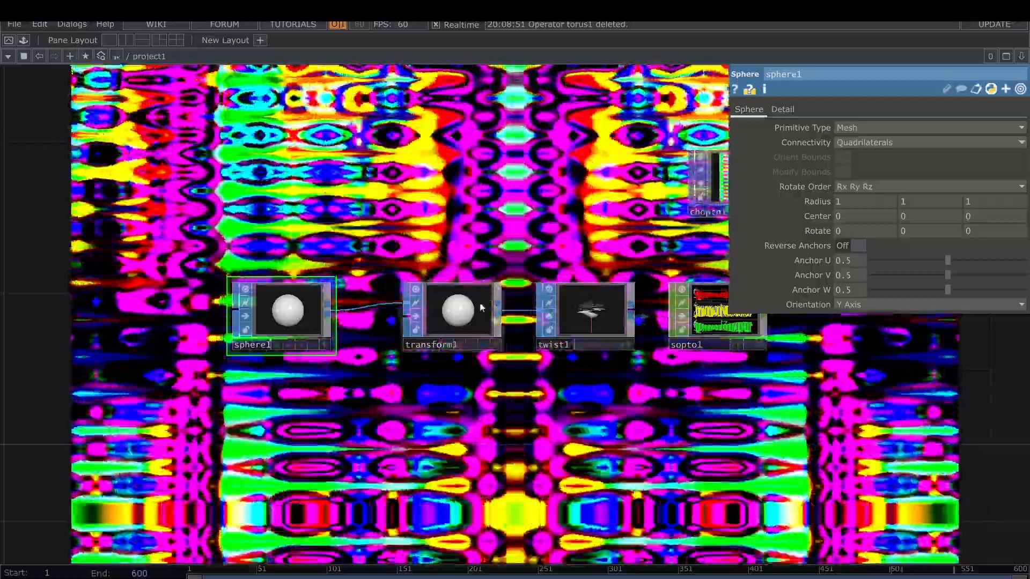
pyautogui.click(480, 306)
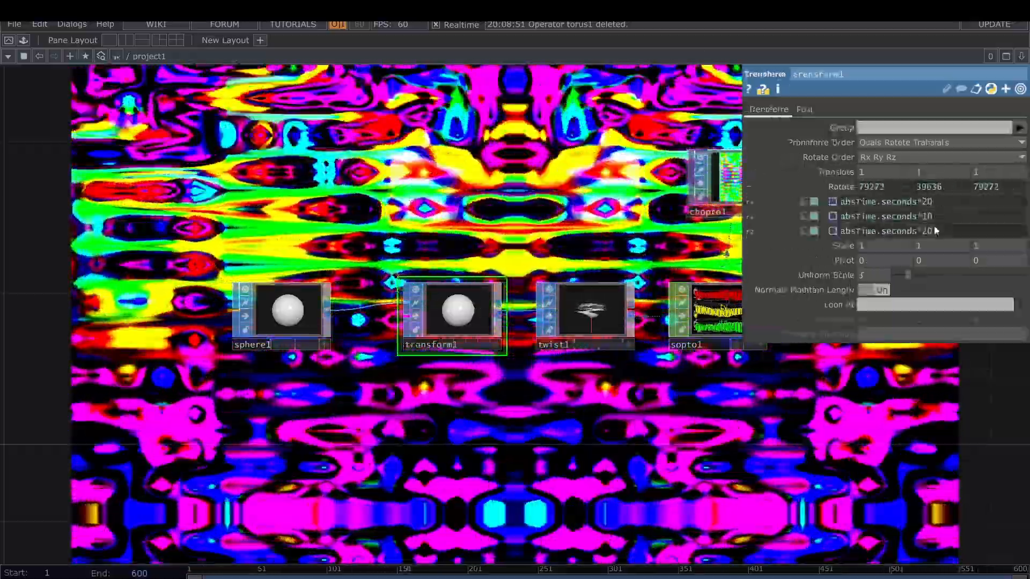
pyautogui.click(906, 216)
pyautogui.write('0')
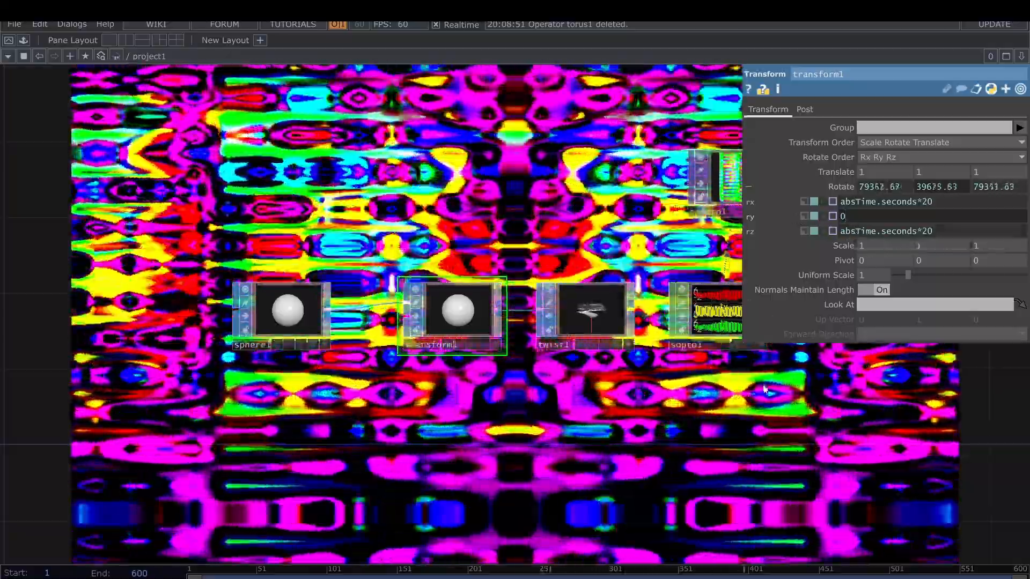
pyautogui.hotkey('ctrl', 'z')
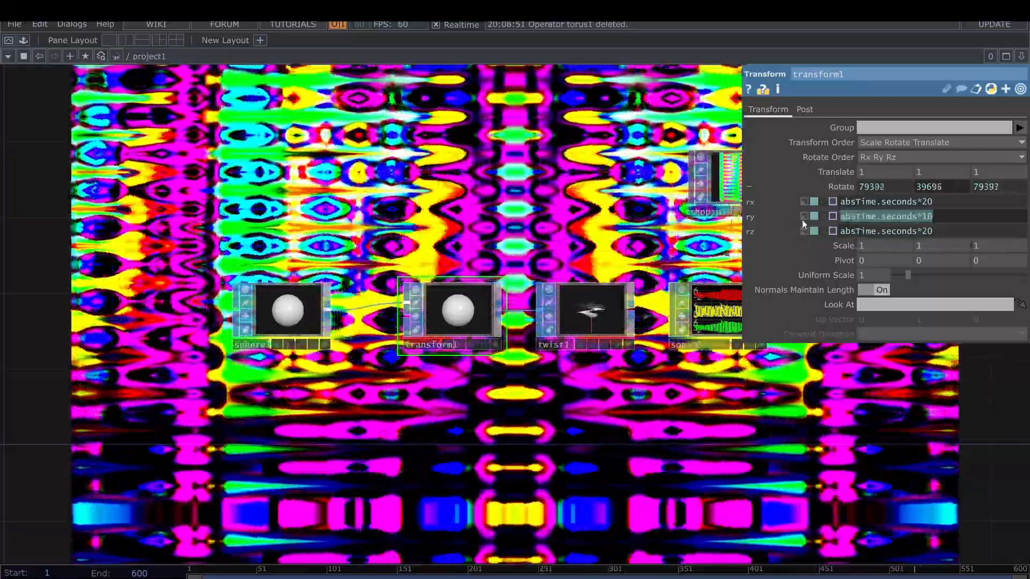
pyautogui.click(804, 217)
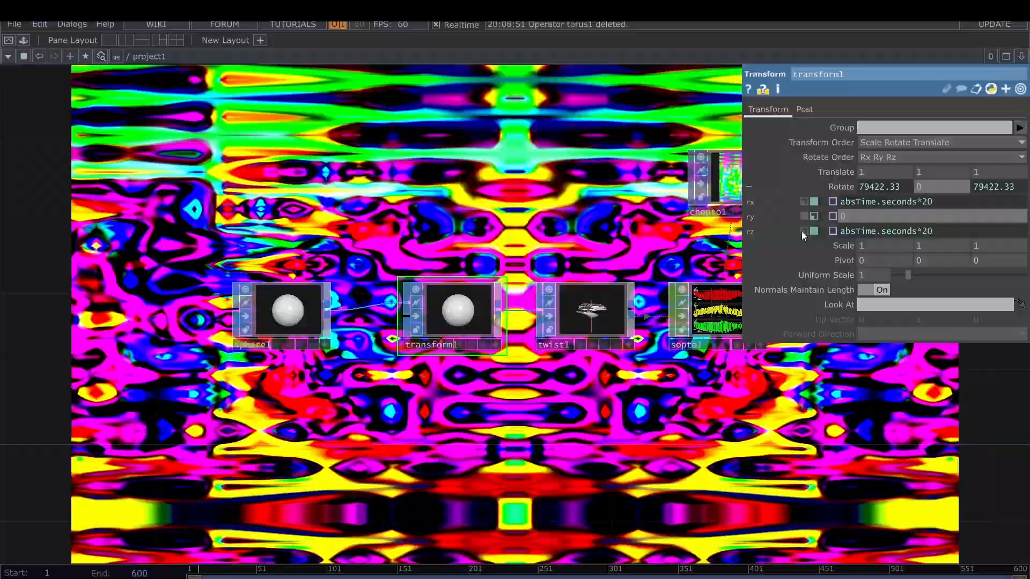
pyautogui.click(803, 231)
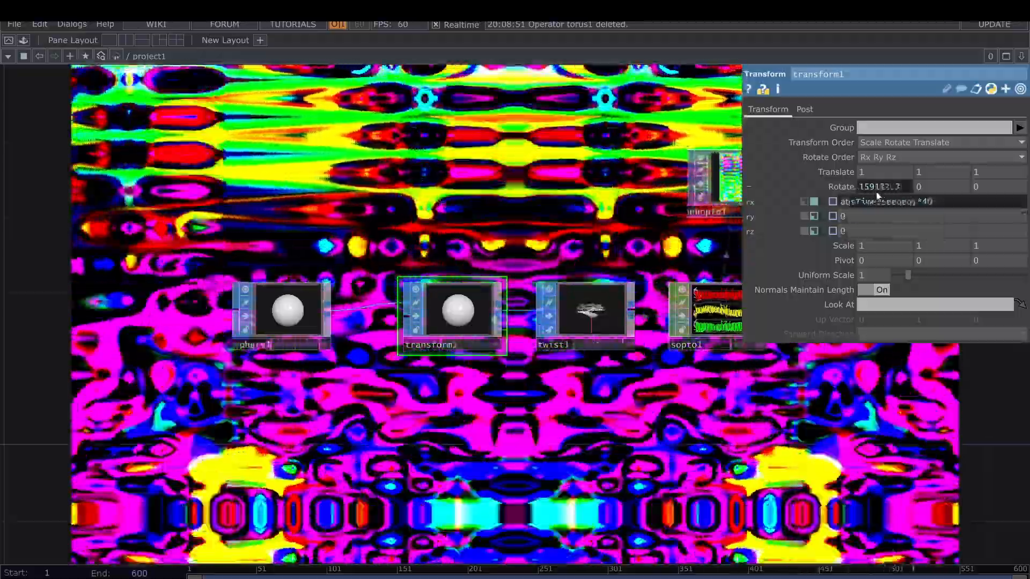
pyautogui.click(846, 189)
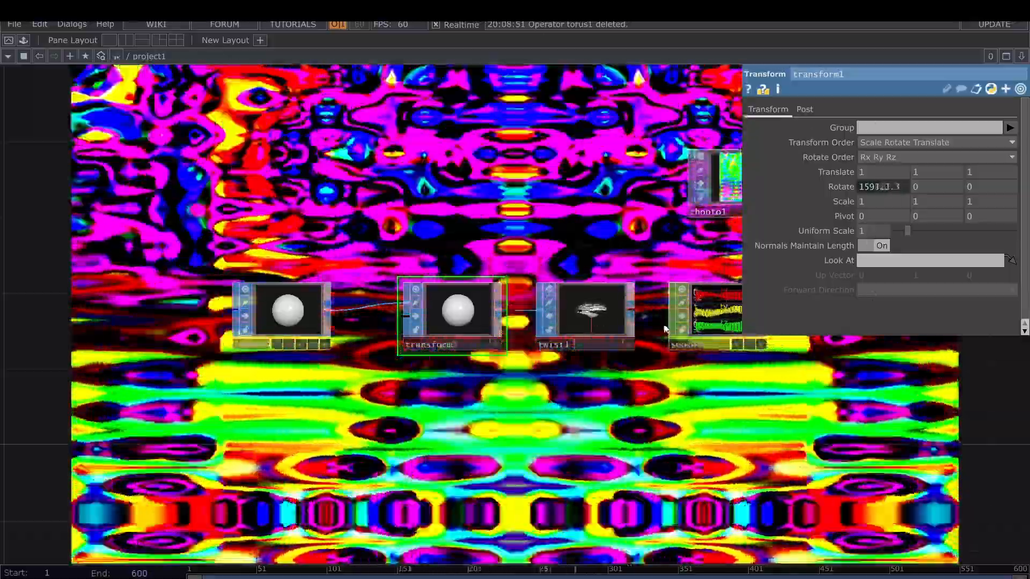
# - Adjust the Rolloff of twist1, and set transform2's vertical Scale to 1.7
pyautogui.click(611, 327)
pyautogui.moveTo(681, 402); pyautogui.dragTo(601, 422)
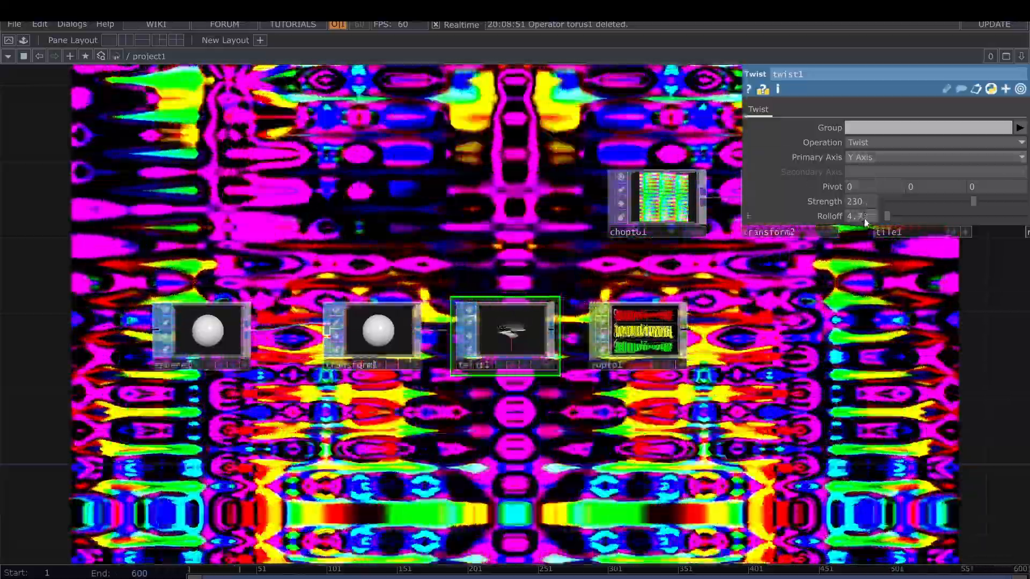
pyautogui.moveTo(865, 222); pyautogui.dragTo(863, 181, button='middle')
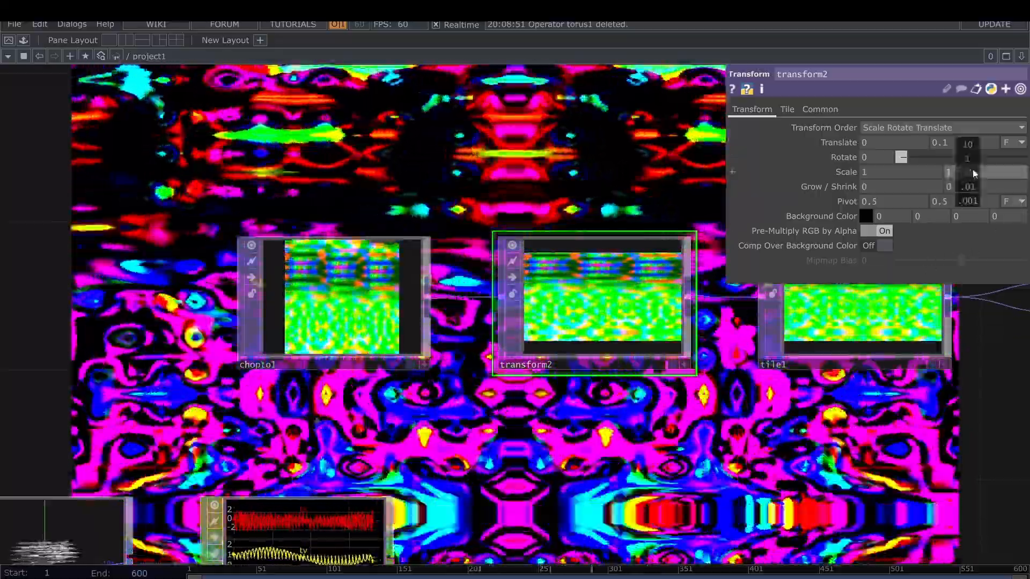
pyautogui.moveTo(974, 173); pyautogui.dragTo(982, 172, button='middle')
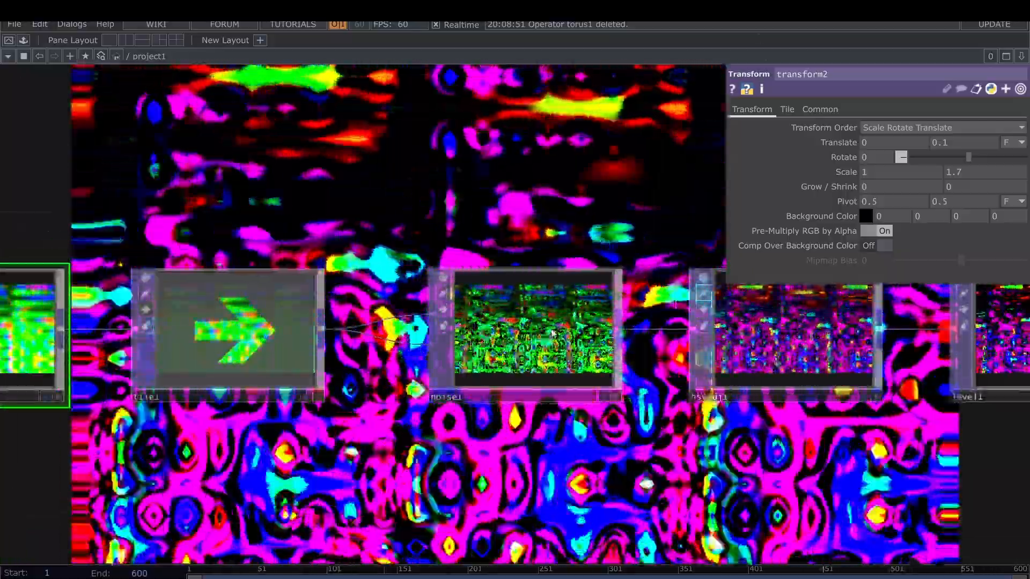
# - Set noise1's Harmonics to 2, Harmonic Spread to 1, Harmonic Gain to 0.3, Amplitude to 2, Offset to 0 and Exponent to 4
pyautogui.click(553, 333)
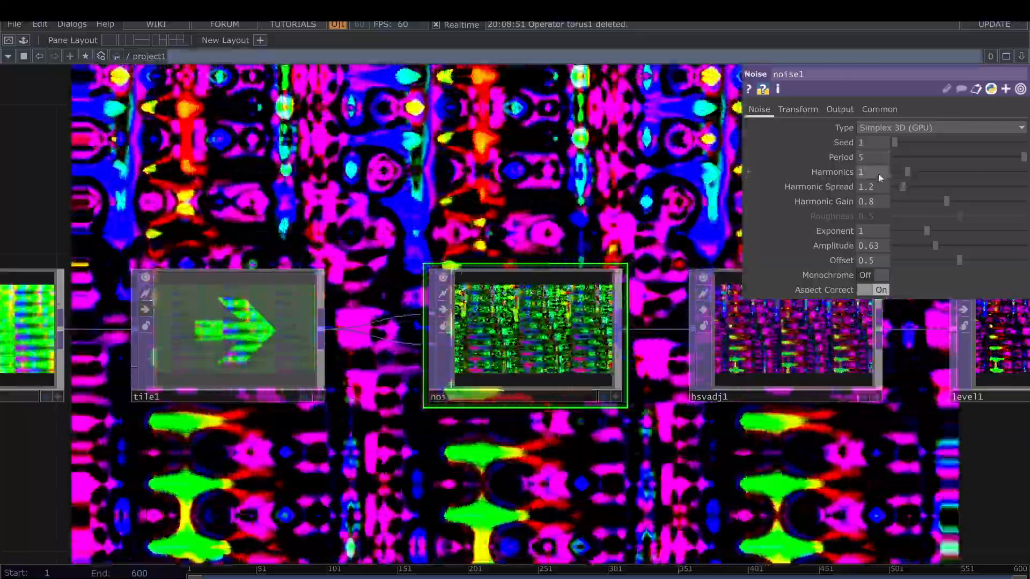
pyautogui.moveTo(880, 178); pyautogui.dragTo(854, 203, button='middle')
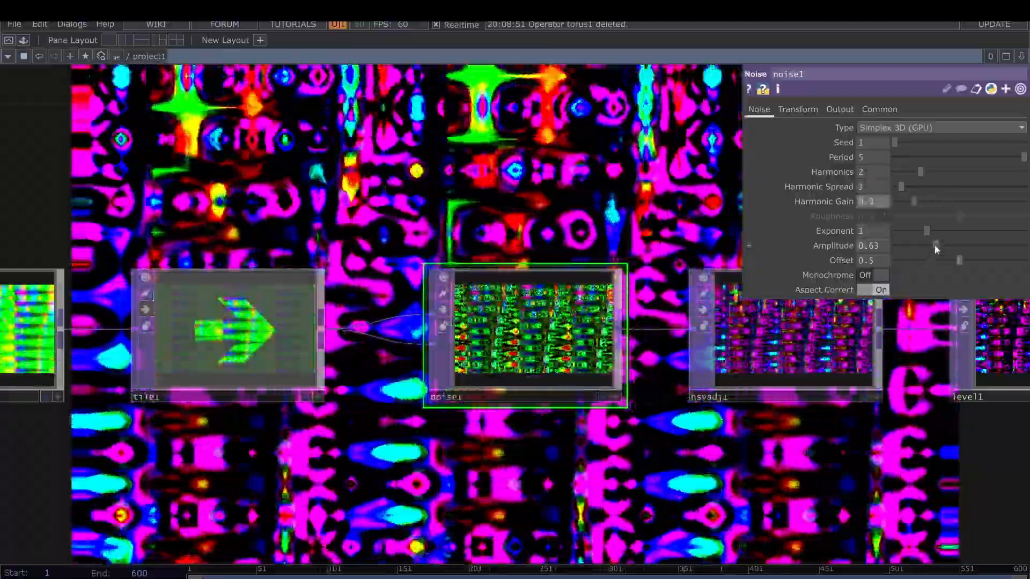
pyautogui.moveTo(936, 246); pyautogui.dragTo(1023, 246)
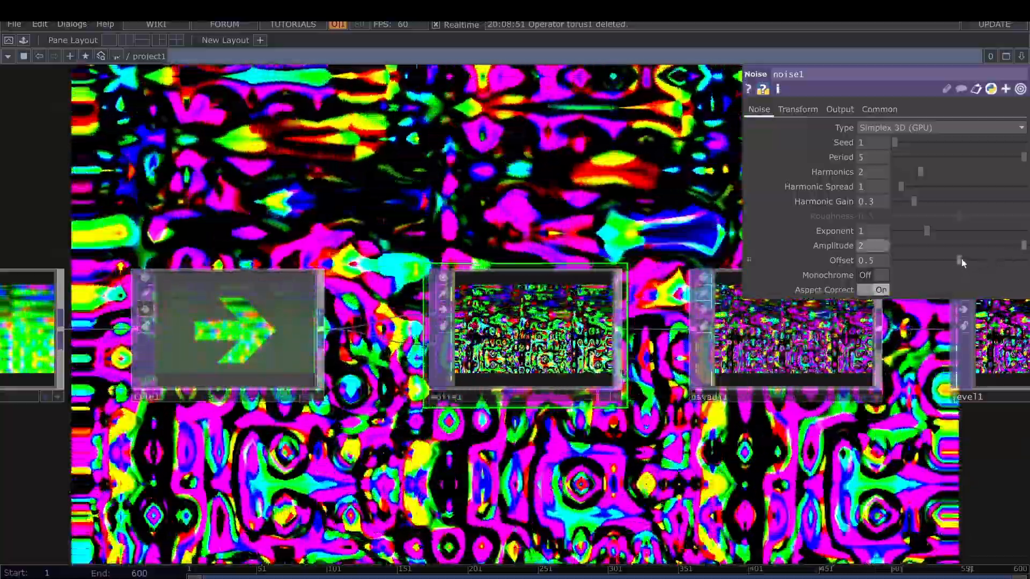
pyautogui.moveTo(960, 261); pyautogui.dragTo(875, 274)
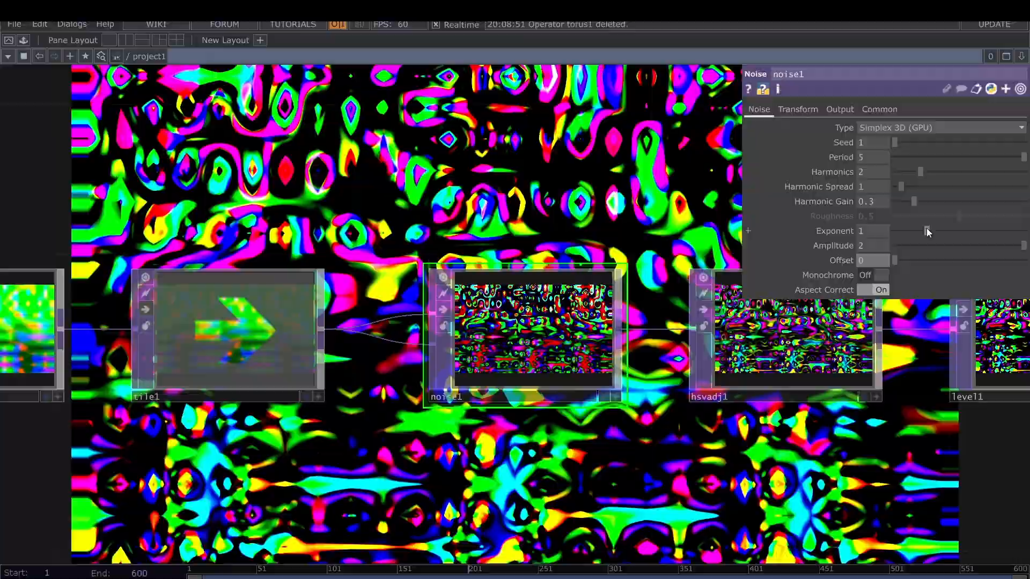
pyautogui.moveTo(927, 231); pyautogui.dragTo(1025, 231)
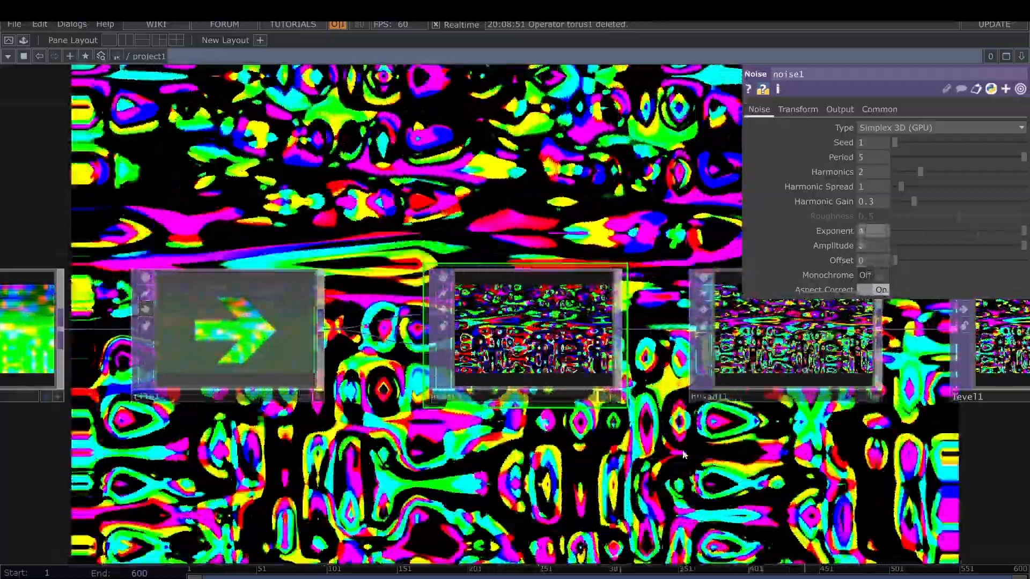
# - Set the RGB output mode of noise1 to Input + Noise
pyautogui.moveTo(644, 443); pyautogui.dragTo(462, 491)
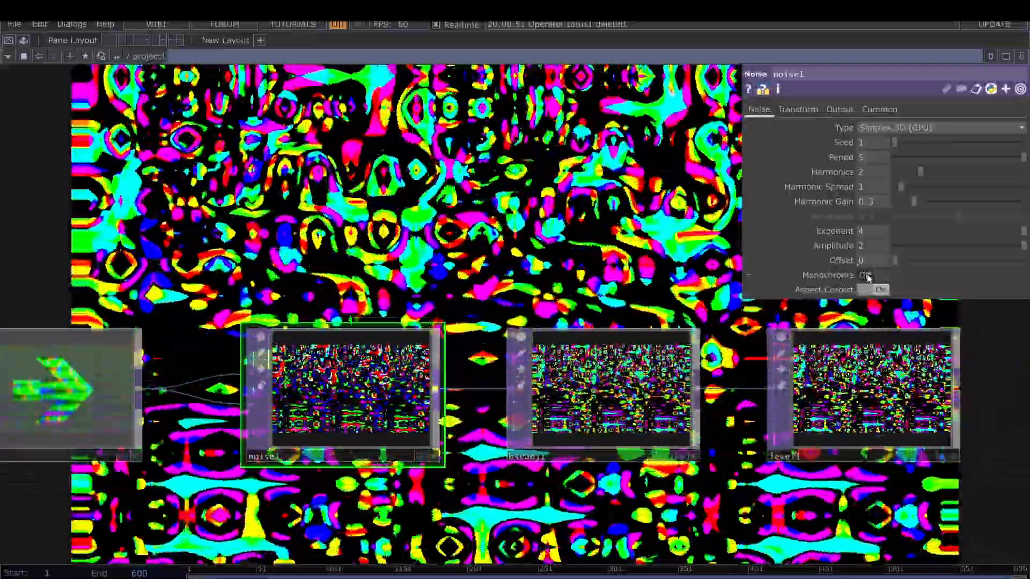
pyautogui.click(870, 275)
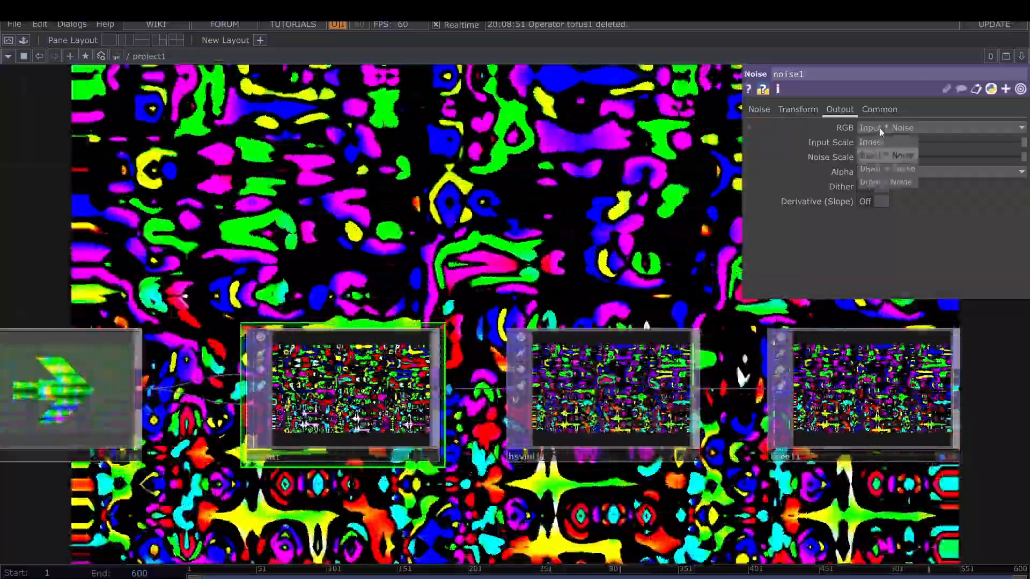
pyautogui.click(896, 169)
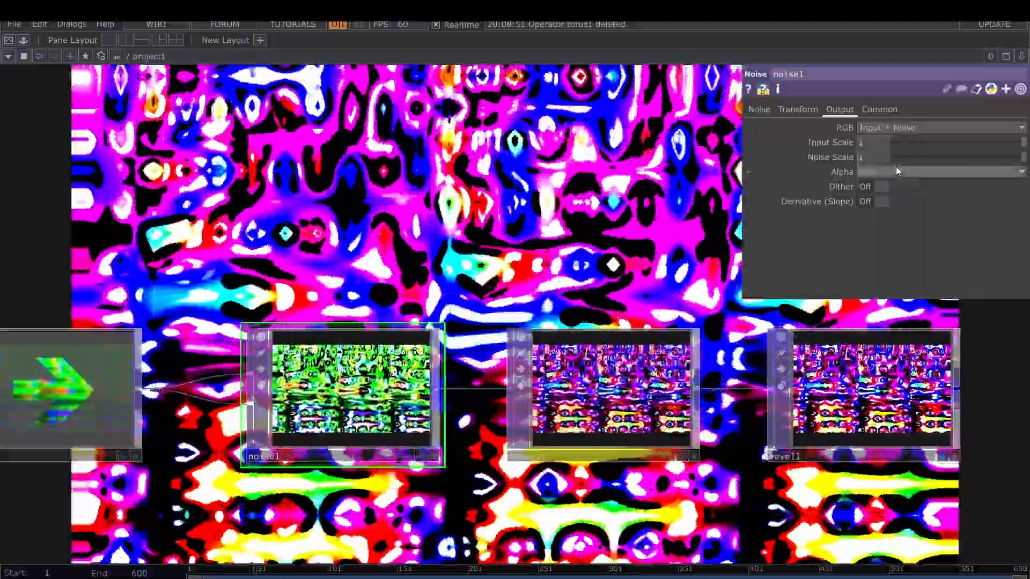
# - Set hsvadj1's Hue Range to 121 and Hue Offset to 170, and level1's Contrast to 3.17
pyautogui.moveTo(631, 217); pyautogui.dragTo(419, 263)
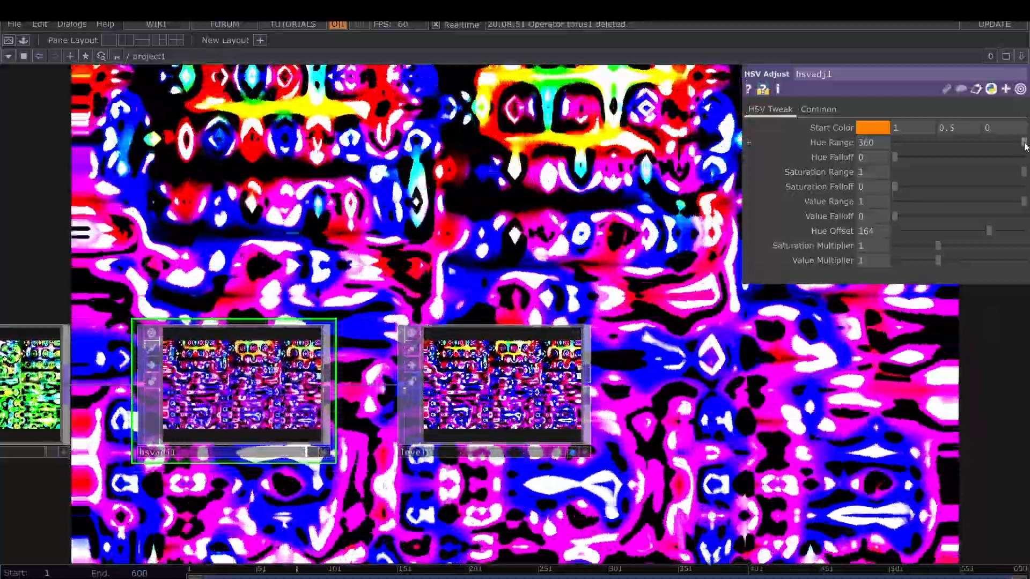
pyautogui.moveTo(1025, 143); pyautogui.dragTo(940, 147)
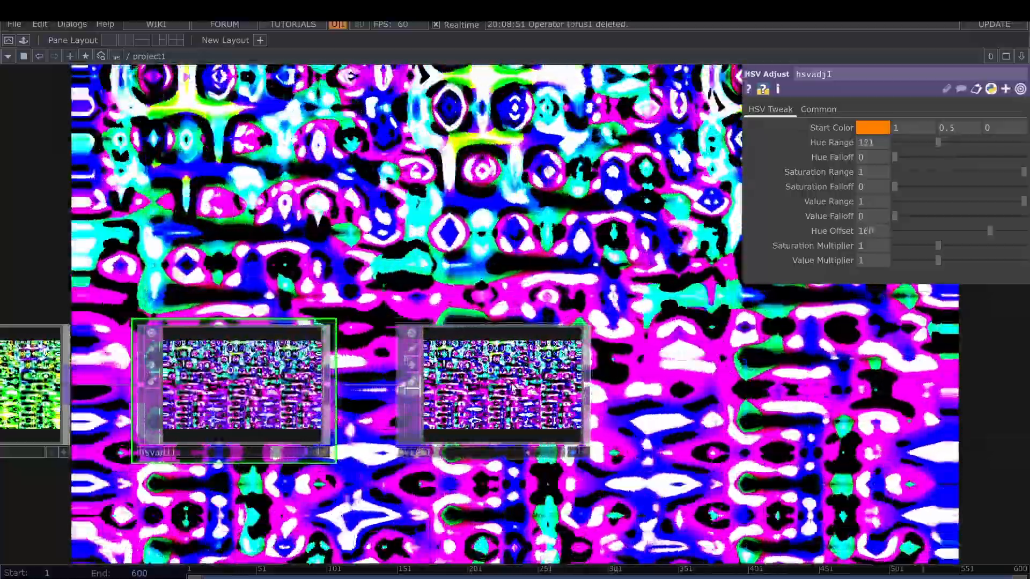
pyautogui.click(512, 387)
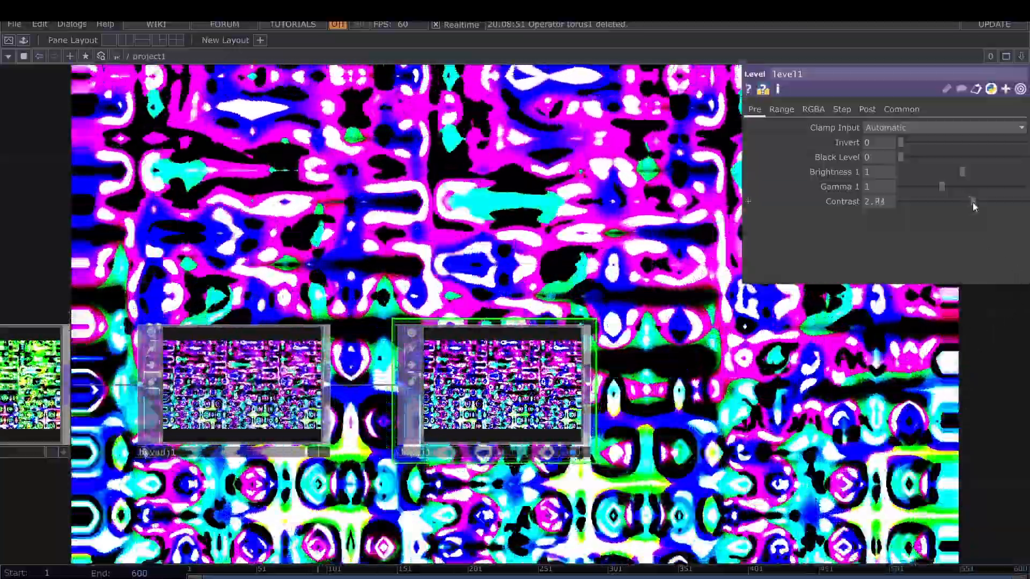
pyautogui.moveTo(973, 201); pyautogui.dragTo(978, 202)
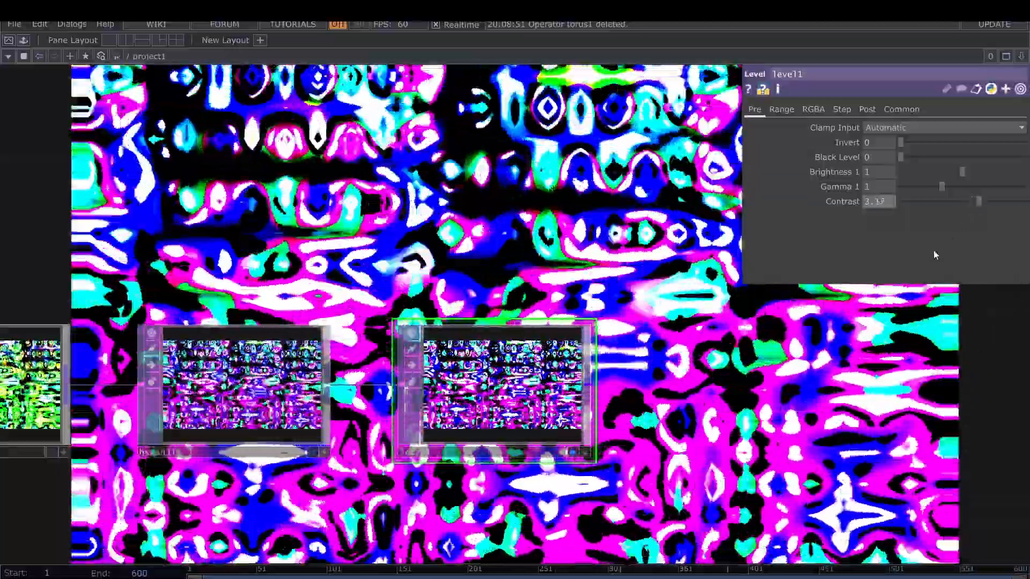
# - Lower the Saturation Multiplier of hsvadj1 and set level1's High R to 0.571
pyautogui.click(31, 385)
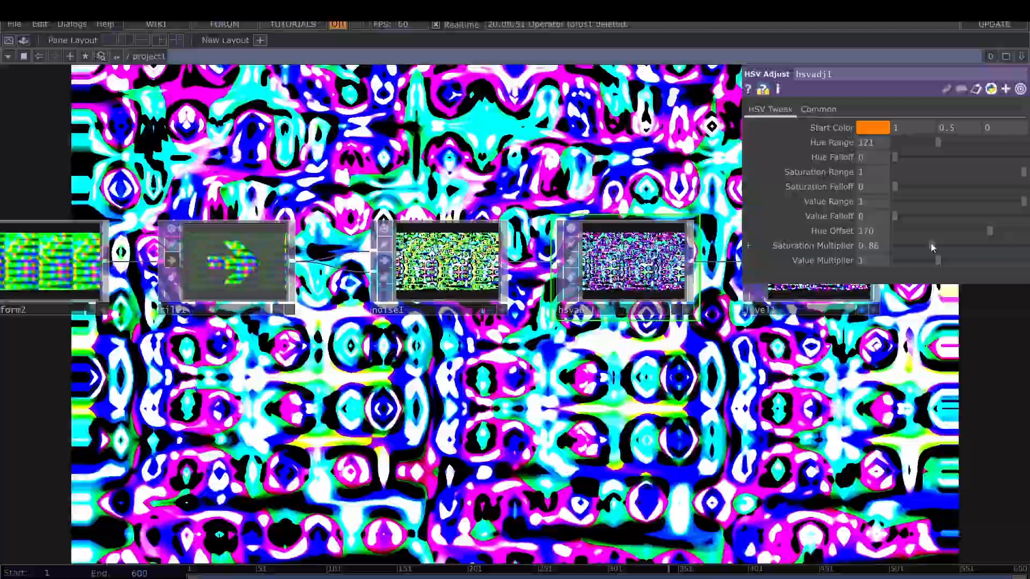
pyautogui.moveTo(931, 244); pyautogui.dragTo(906, 244)
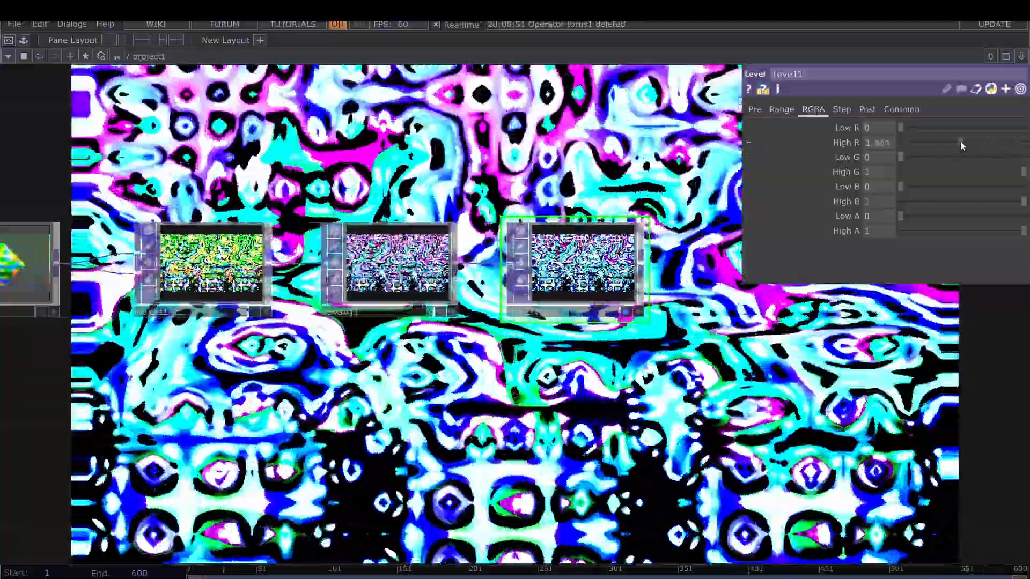
pyautogui.moveTo(960, 142)
pyautogui.mouseDown()
pyautogui.moveTo(951, 142)
pyautogui.moveTo(972, 138)
pyautogui.mouseUp()
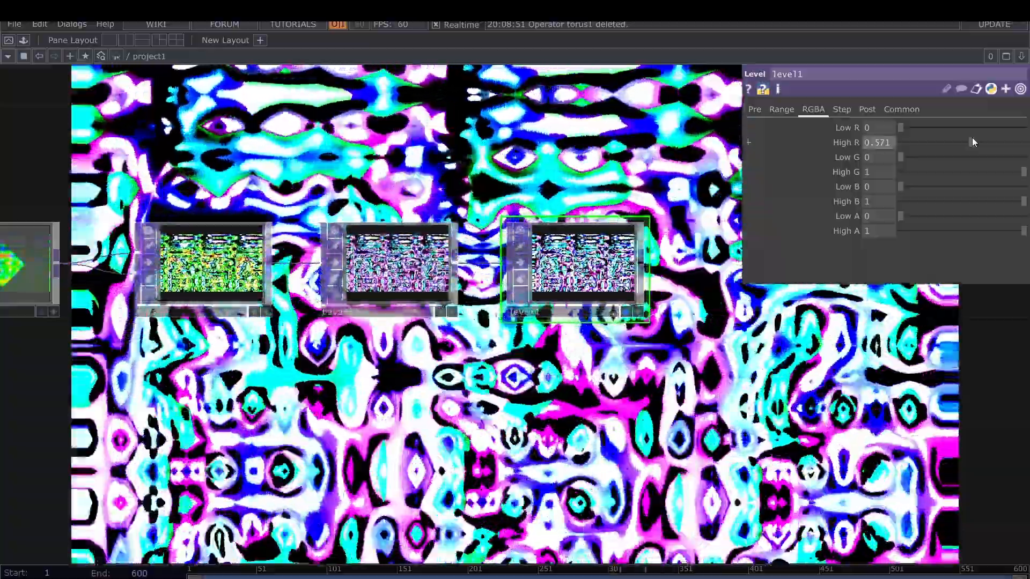
# - Set the Viewer Smoothness of chopto1 to Nearest Pixel
pyautogui.scroll(-6, 617, 424)
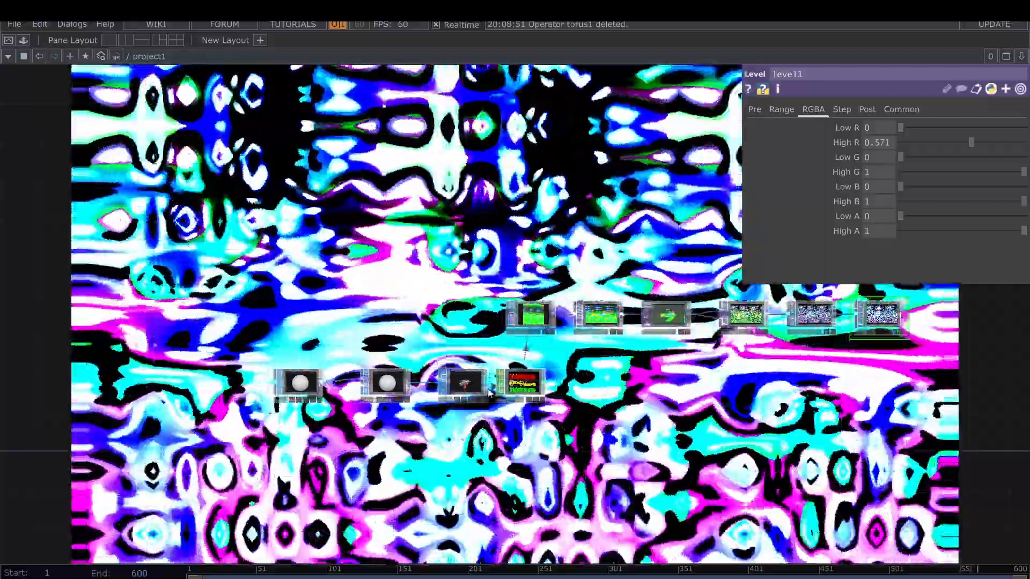
pyautogui.scroll(5, 483, 397)
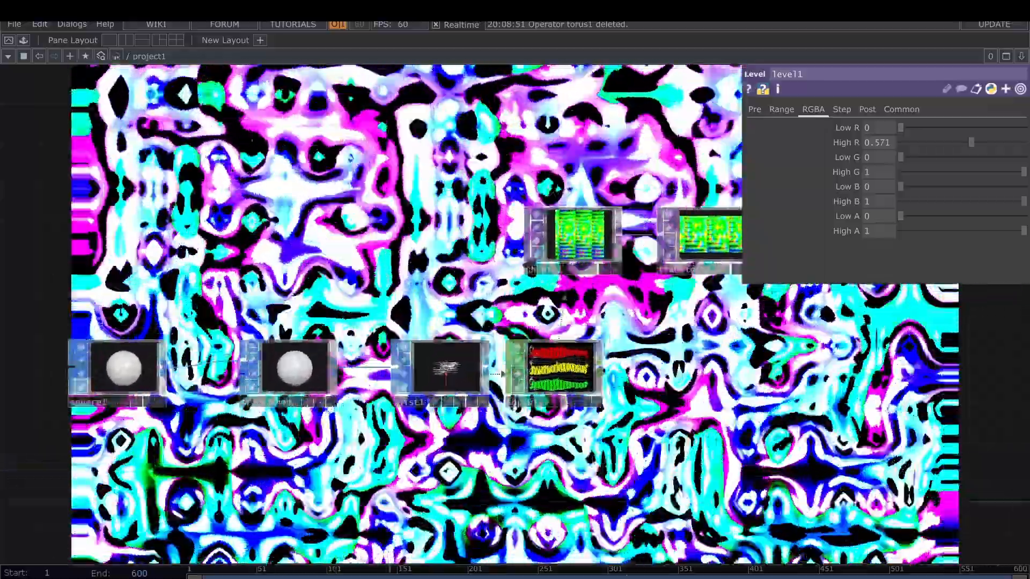
pyautogui.moveTo(508, 251); pyautogui.dragTo(417, 336)
pyautogui.scroll(7, 419, 333)
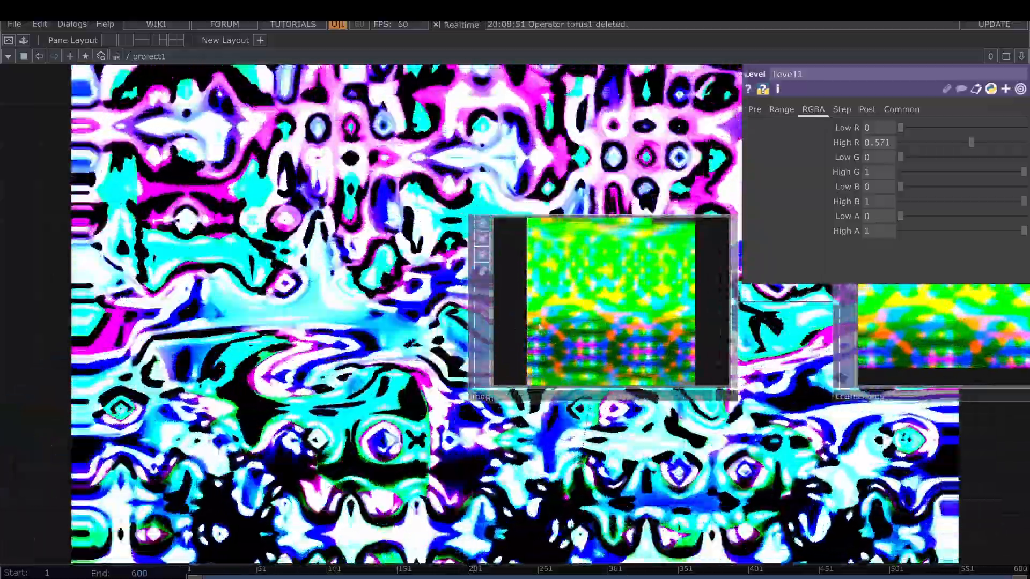
pyautogui.click(483, 257)
pyautogui.moveTo(513, 160); pyautogui.dragTo(426, 164)
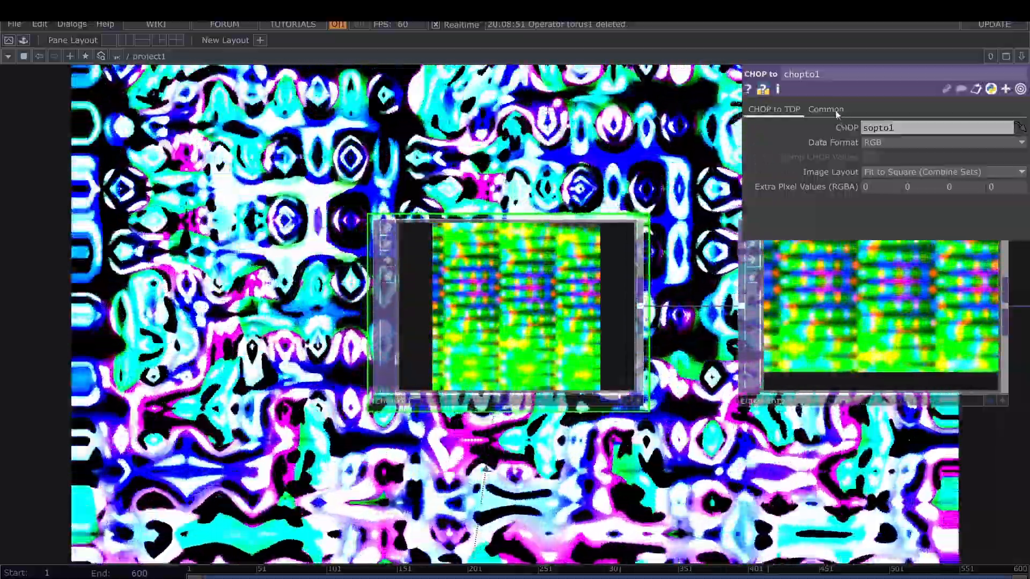
pyautogui.click(826, 109)
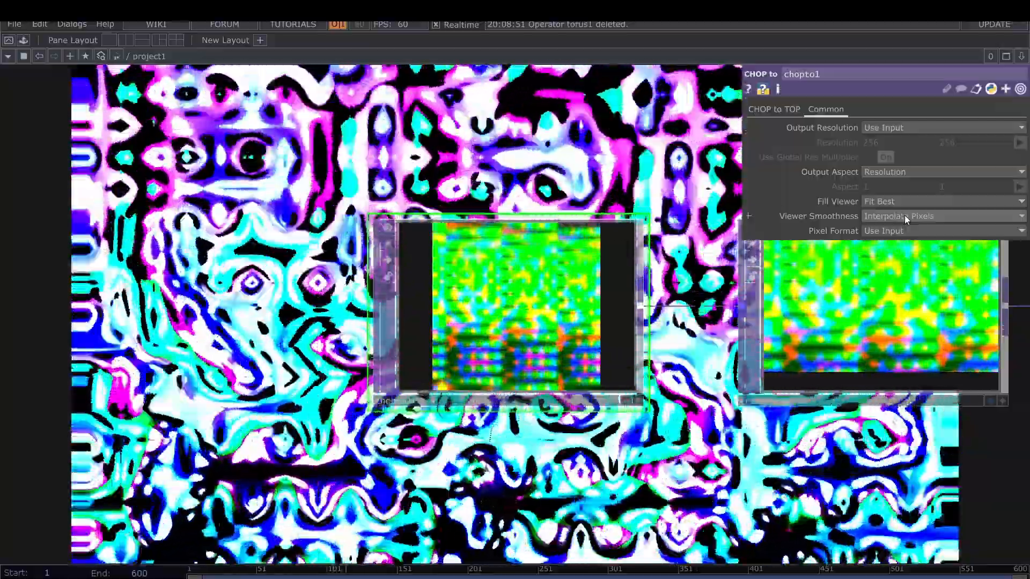
pyautogui.click(904, 215)
pyautogui.click(903, 221)
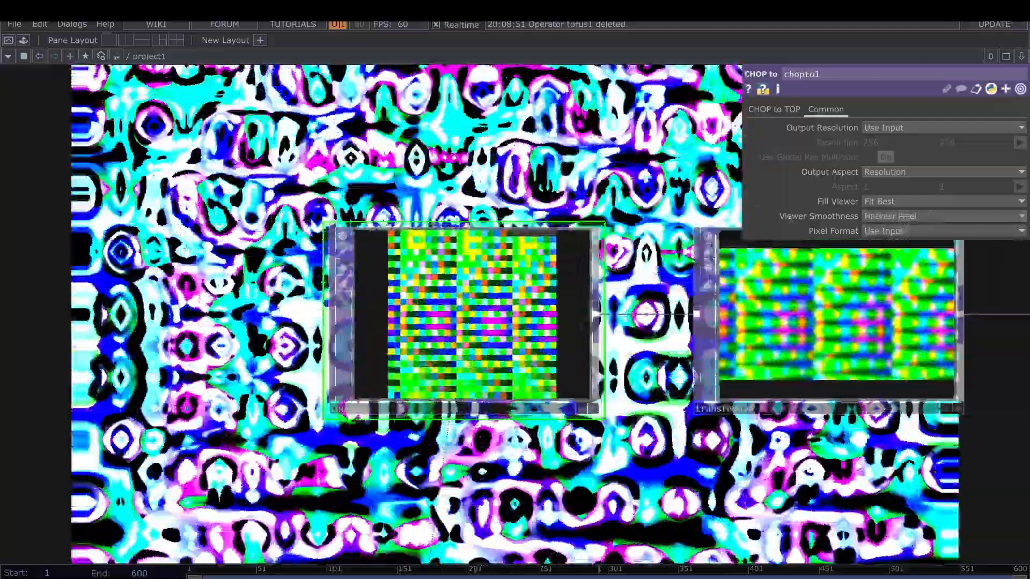
# - Set both the Input Smoothness and Viewer Smoothness of transform2 to Nearest Pixel
pyautogui.moveTo(806, 316); pyautogui.dragTo(504, 336)
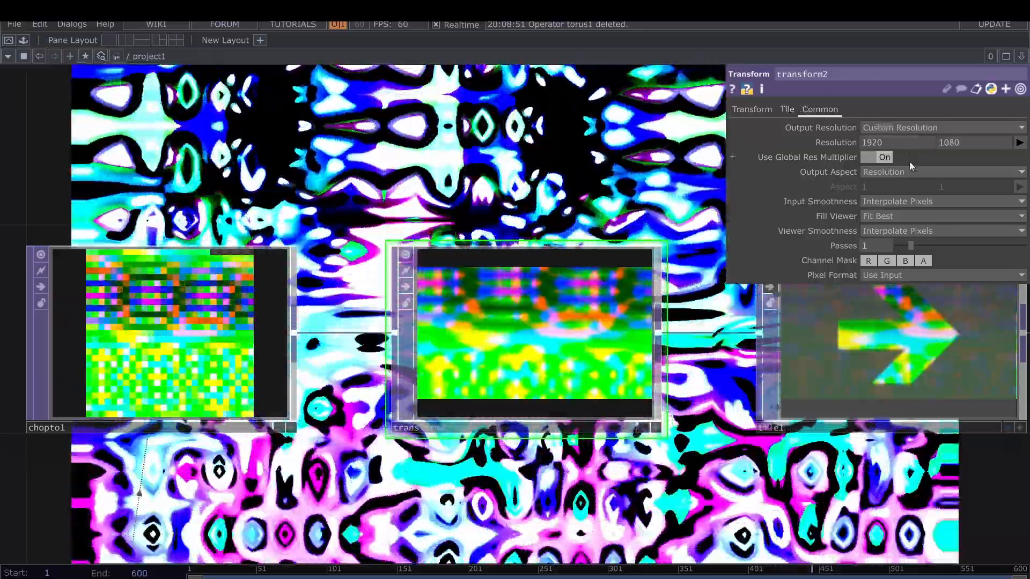
pyautogui.click(896, 202)
pyautogui.click(887, 217)
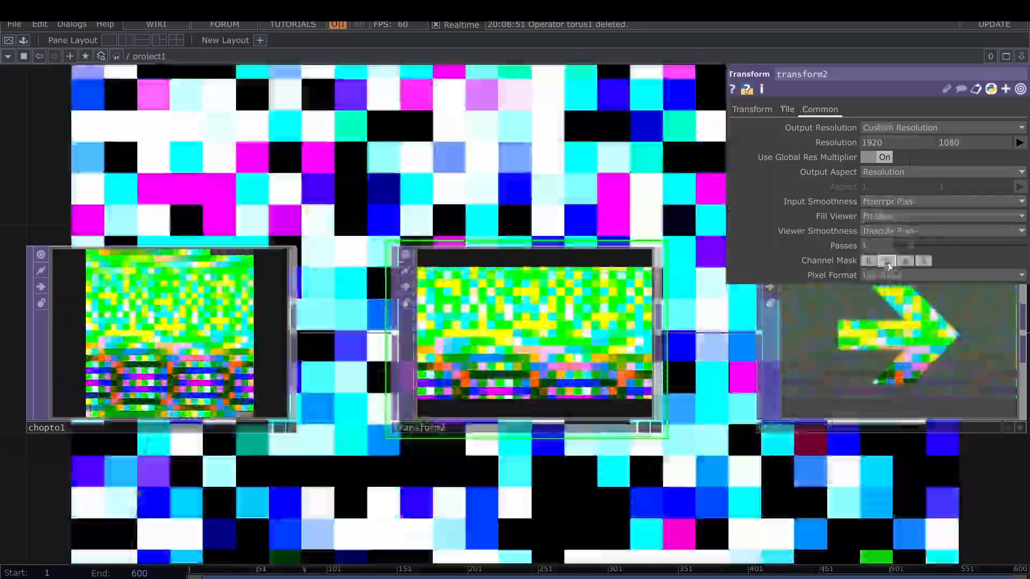
# - Raise the mesh detail of sphere1 to 50 Rows and 107 Columns
pyautogui.scroll(-5, 625, 349)
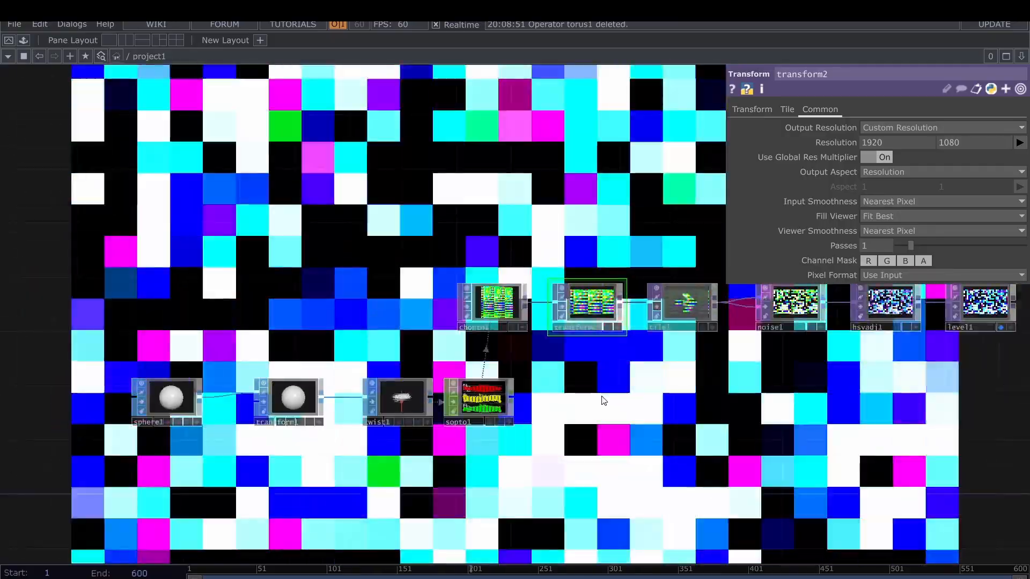
pyautogui.moveTo(603, 401); pyautogui.dragTo(743, 389)
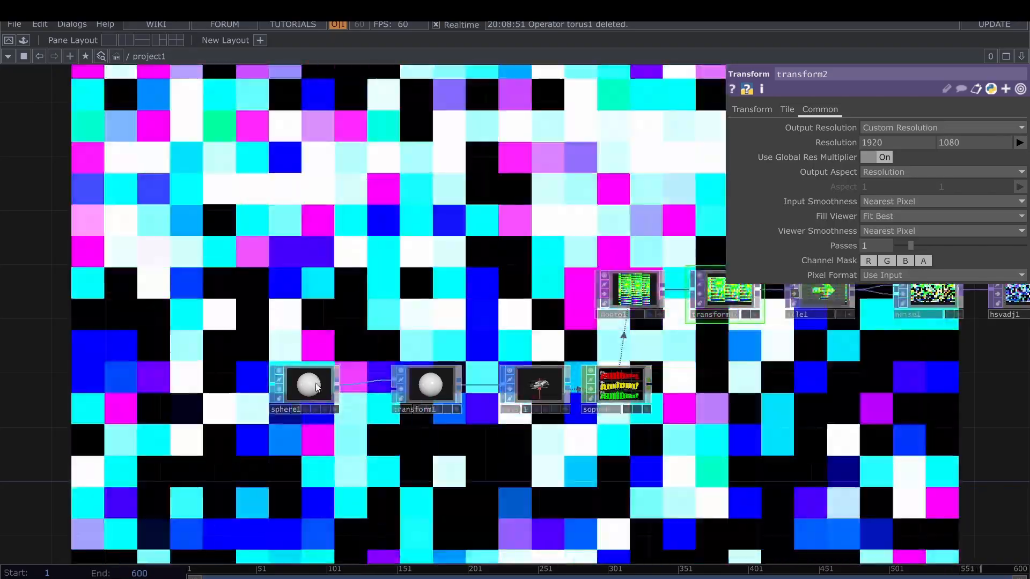
pyautogui.click(317, 387)
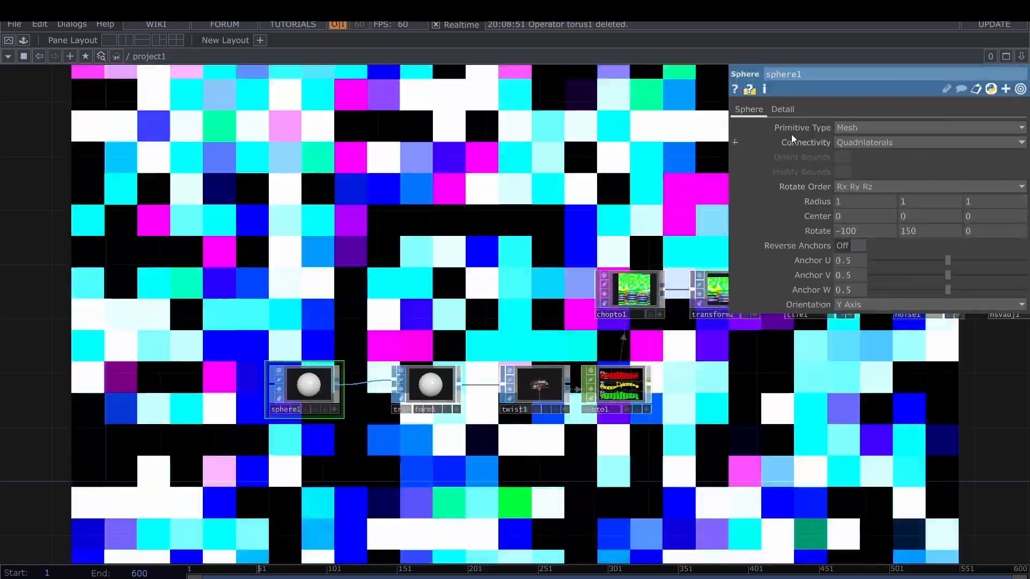
pyautogui.click(783, 110)
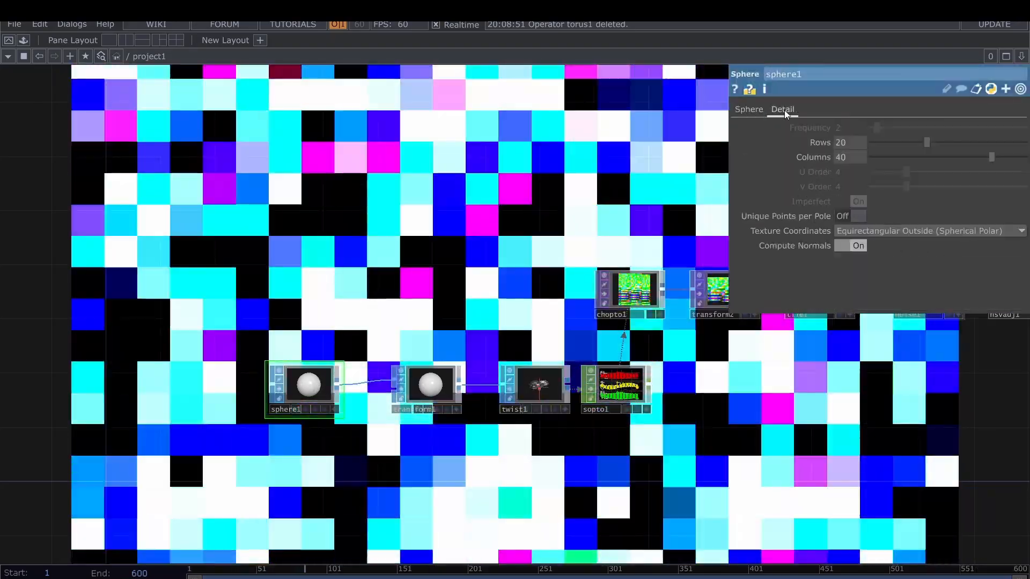
pyautogui.scroll(10, 639, 292)
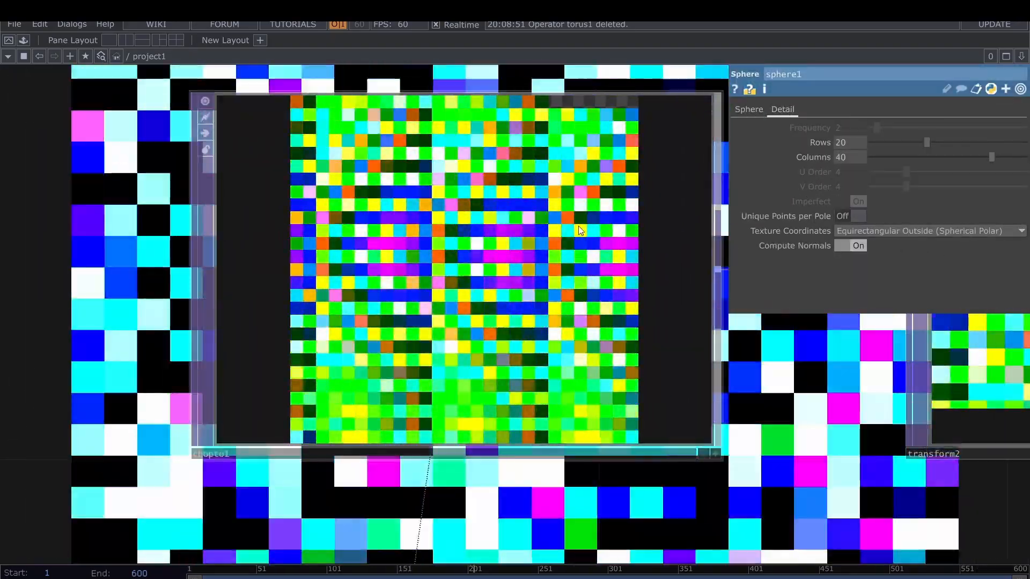
pyautogui.moveTo(856, 144); pyautogui.dragTo(901, 129, button='middle')
pyautogui.moveTo(853, 158)
pyautogui.mouseDown(button='middle')
pyautogui.moveTo(858, 132)
pyautogui.moveTo(880, 133)
pyautogui.moveTo(869, 133)
pyautogui.moveTo(854, 165)
pyautogui.moveTo(856, 132)
pyautogui.moveTo(854, 156)
pyautogui.mouseUp(button='middle')
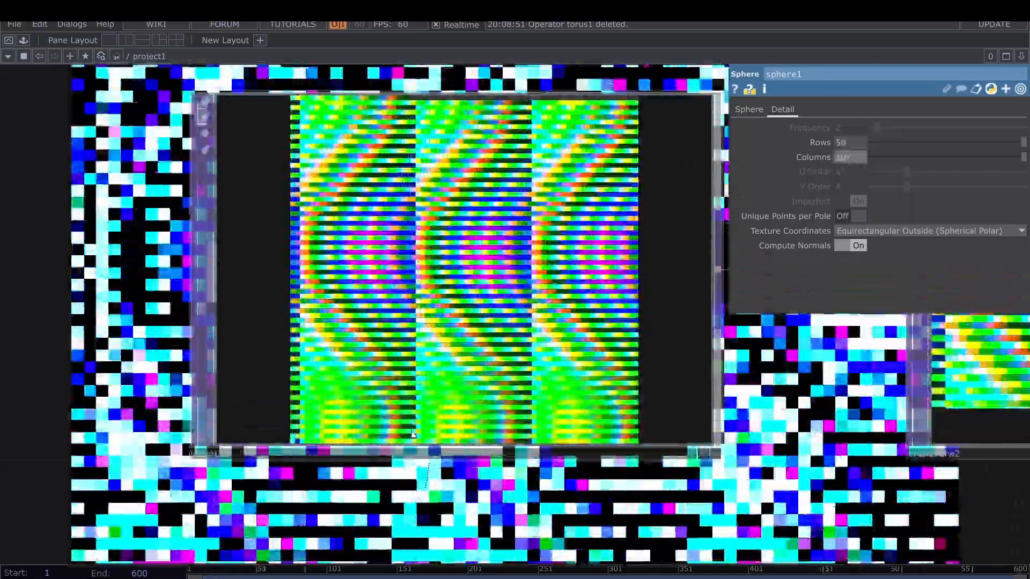
pyautogui.moveTo(850, 158); pyautogui.dragTo(858, 140, button='middle')
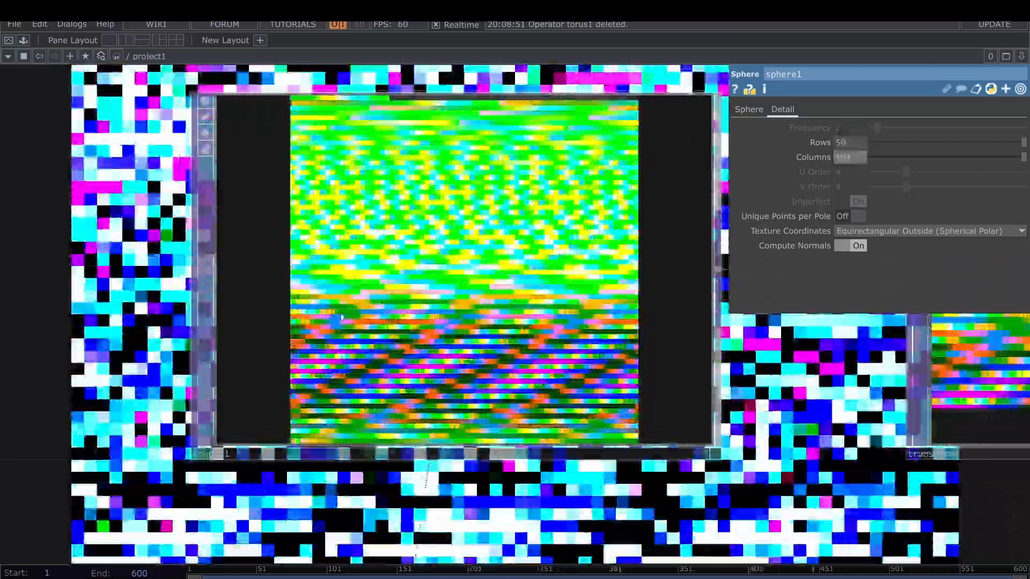
pyautogui.moveTo(857, 157)
pyautogui.mouseDown(button='middle')
pyautogui.moveTo(859, 132)
pyautogui.moveTo(848, 163)
pyautogui.mouseUp(button='middle')
# - Examine the chopto1 texture and how it passes through transform2, tile1, noise1, hsvadj1 and level1
pyautogui.moveTo(478, 317); pyautogui.dragTo(447, 413)
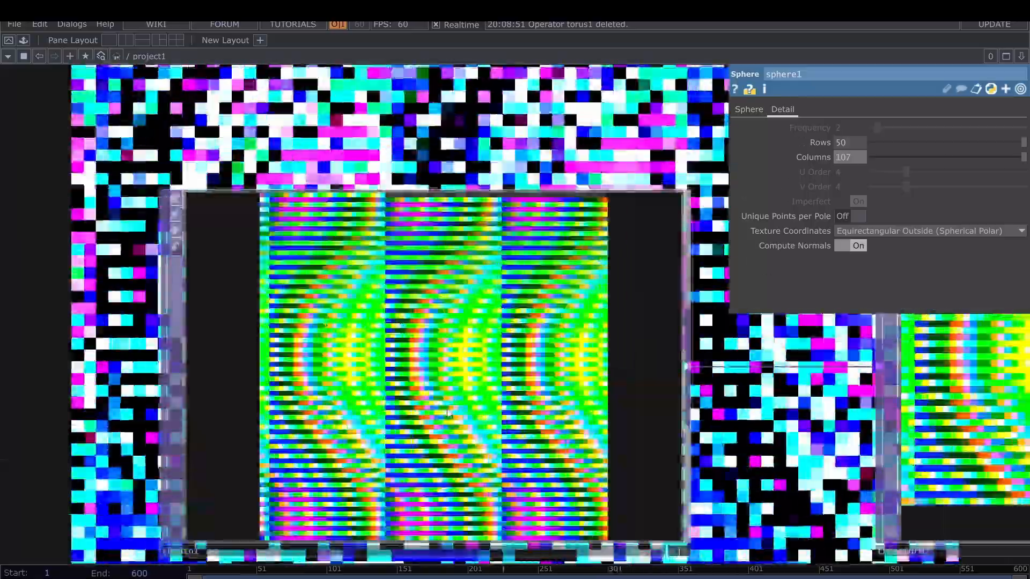
pyautogui.scroll(-8, 447, 413)
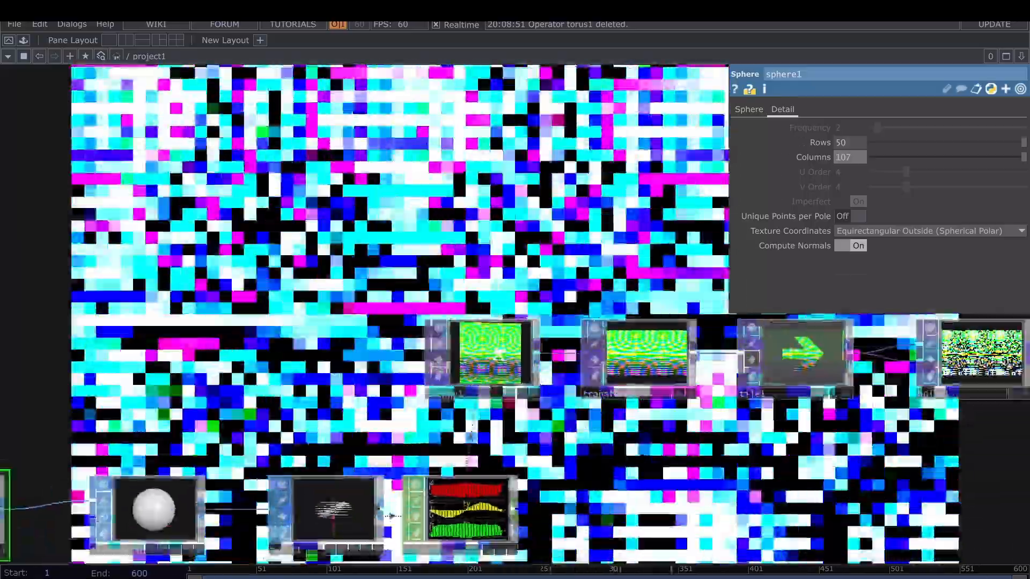
pyautogui.scroll(-5, 471, 435)
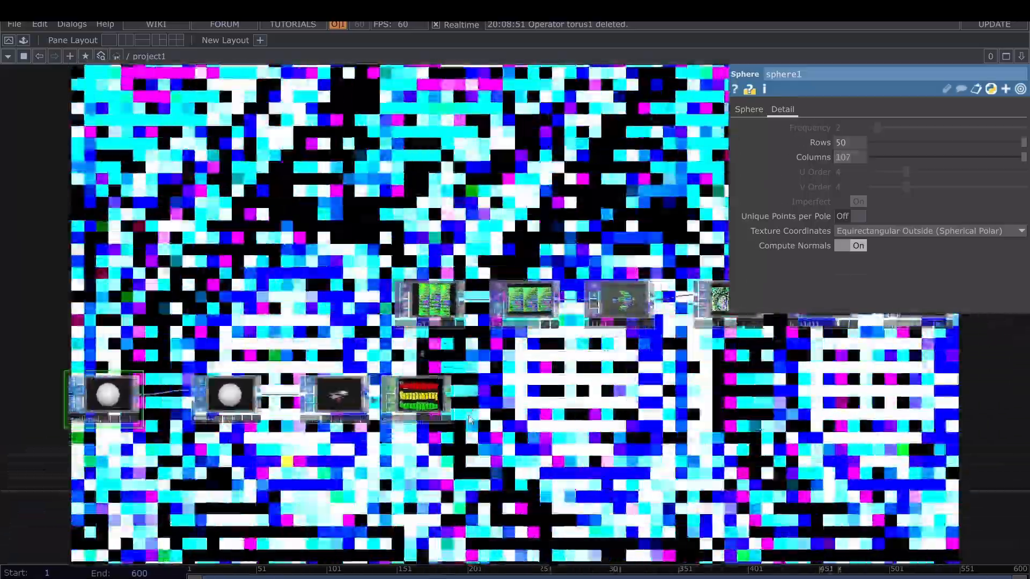
pyautogui.scroll(6, 470, 413)
pyautogui.moveTo(684, 228); pyautogui.dragTo(451, 398)
pyautogui.scroll(-4, 558, 408)
pyautogui.scroll(-4, 558, 408)
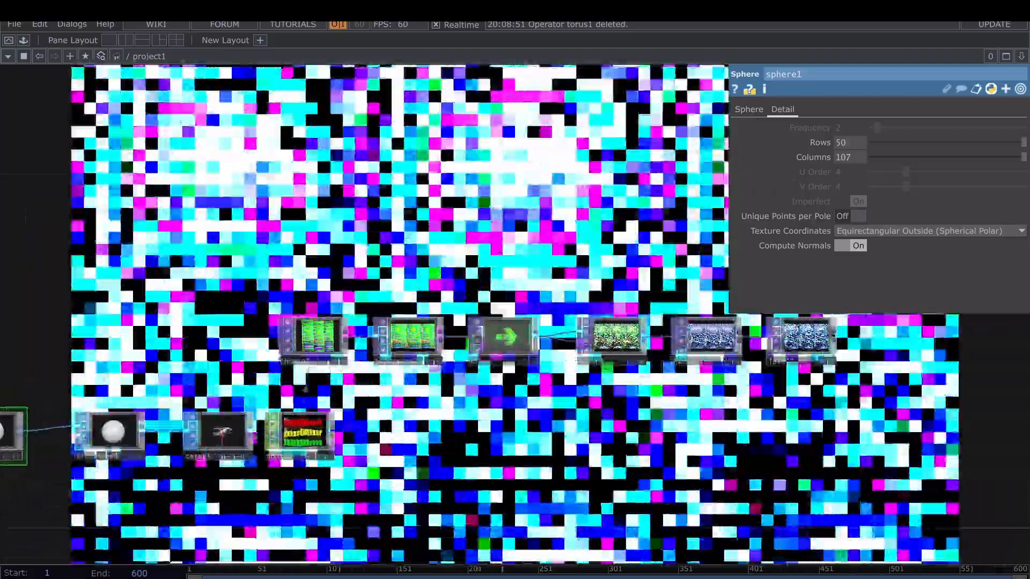
pyautogui.scroll(3, 514, 328)
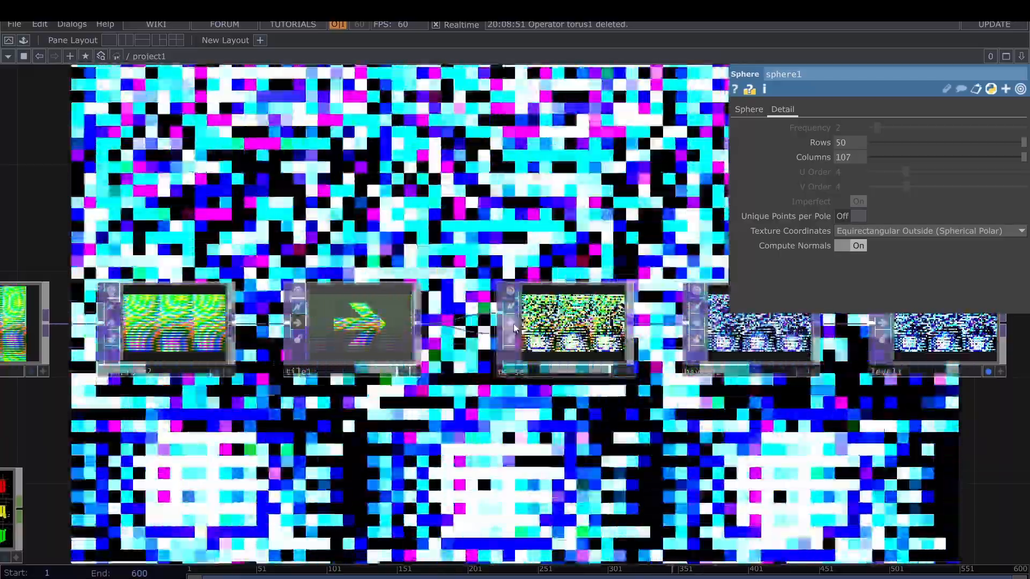
pyautogui.scroll(-3, 514, 326)
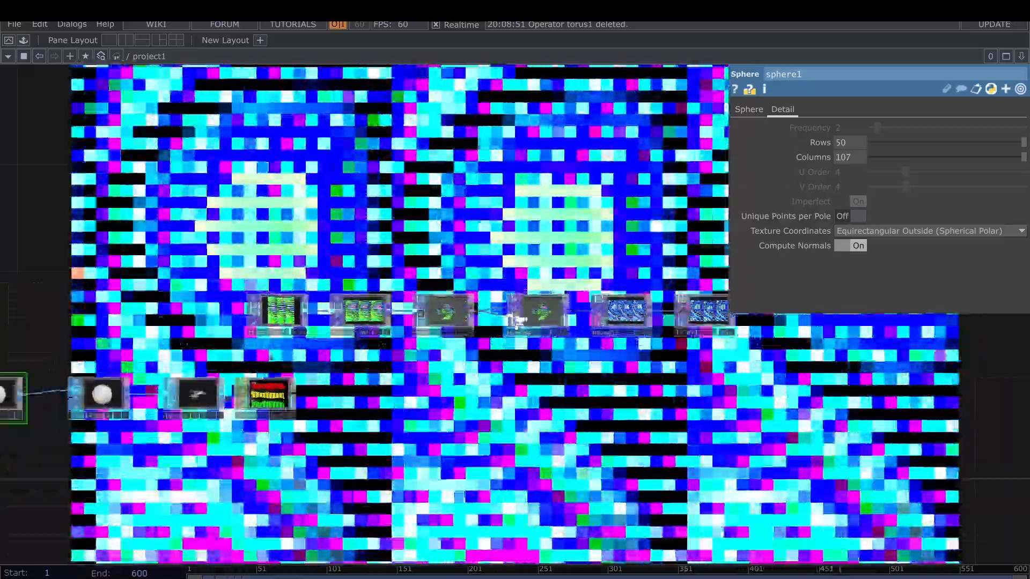
pyautogui.scroll(-1, 517, 320)
# - Increase the X radius of sphere1 to stretch it into a horizontal ellipsoid
pyautogui.moveTo(455, 414); pyautogui.dragTo(612, 368)
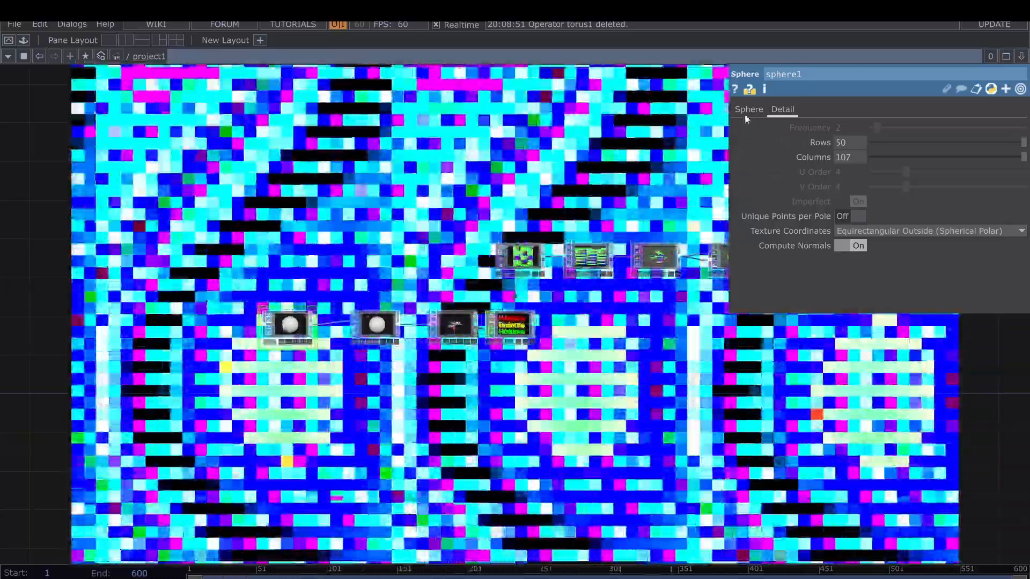
pyautogui.click(746, 112)
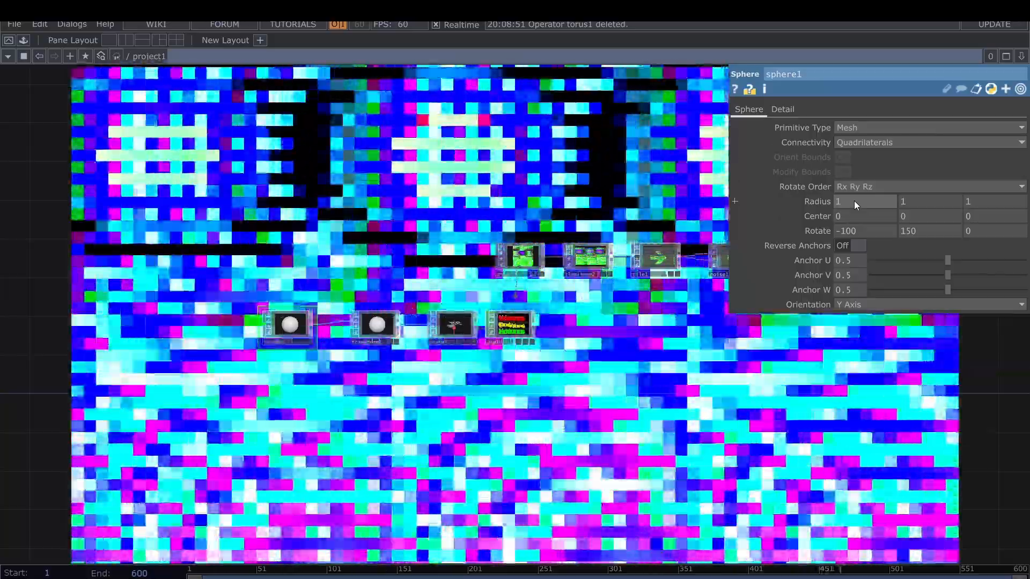
pyautogui.moveTo(854, 201); pyautogui.dragTo(891, 201)
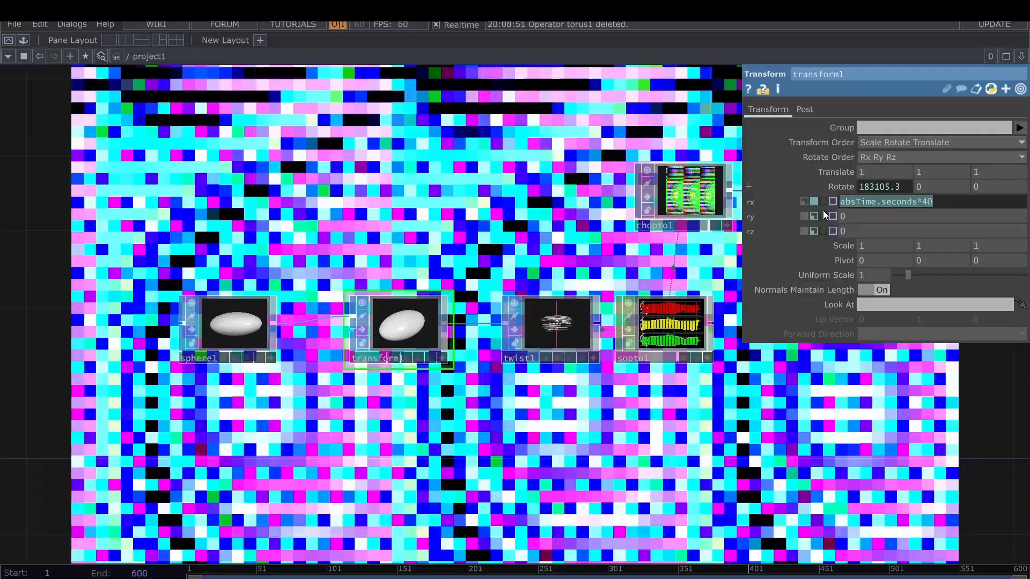
# - Move transform1's absTime.seconds*40 rotation expression from the X to the Z axis and set Translate to 2.3 on all axes
pyautogui.click(823, 209)
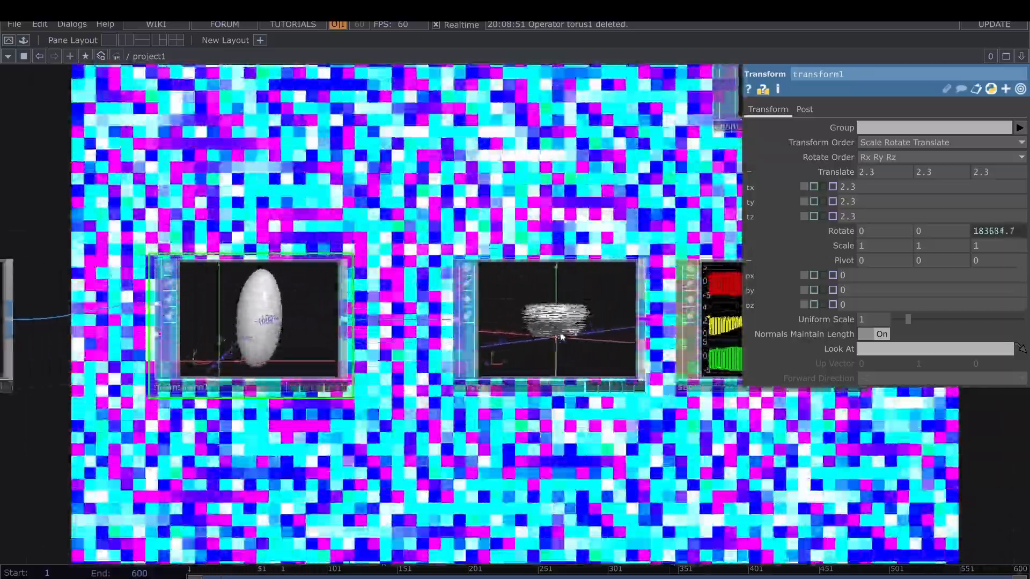
pyautogui.scroll(4, 574, 329)
pyautogui.scroll(-2, 568, 325)
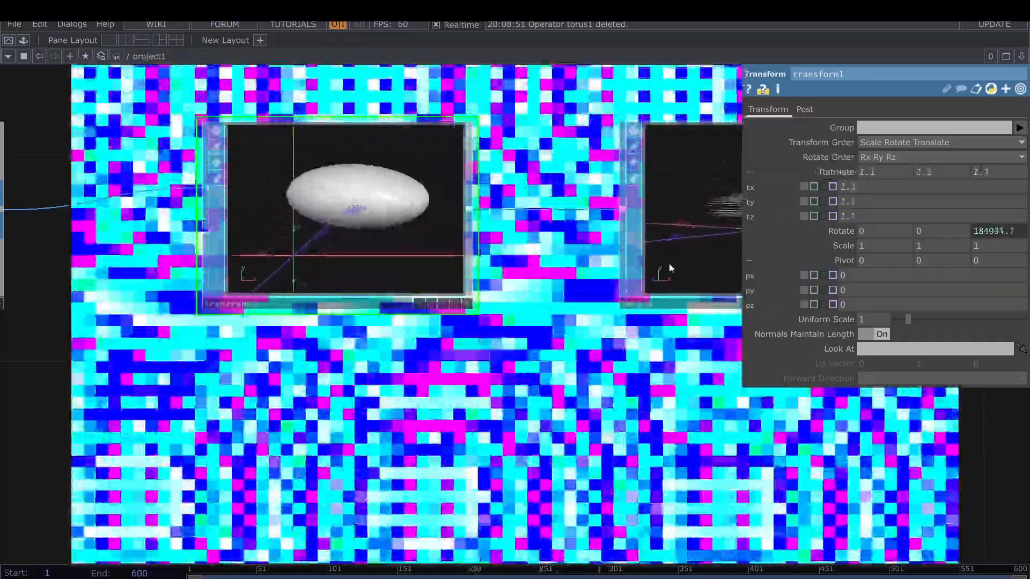
# - Reduce the Y scale of transform2
pyautogui.moveTo(388, 435); pyautogui.dragTo(182, 419)
pyautogui.scroll(-3, 182, 419)
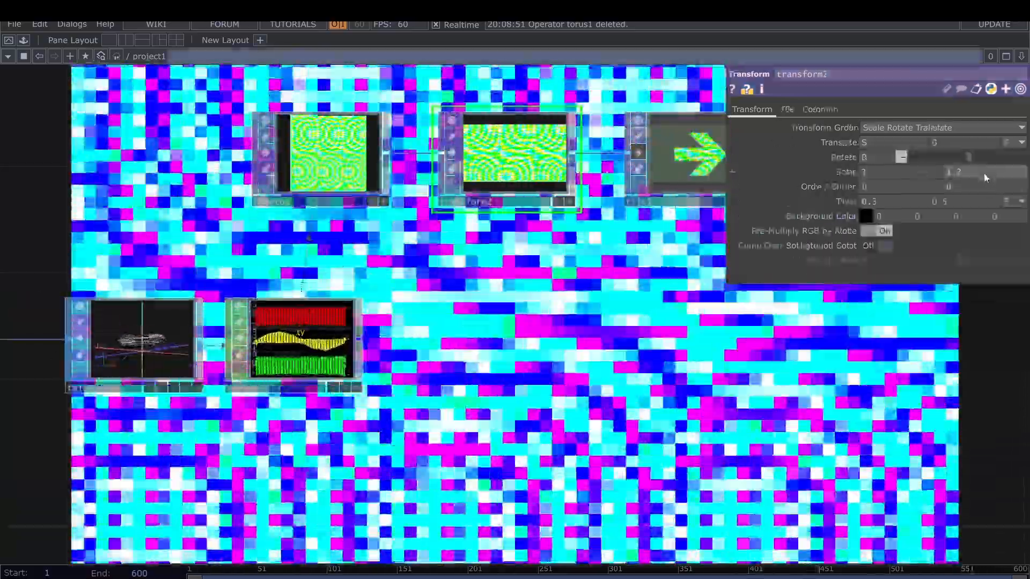
pyautogui.moveTo(985, 175); pyautogui.dragTo(927, 173, button='middle')
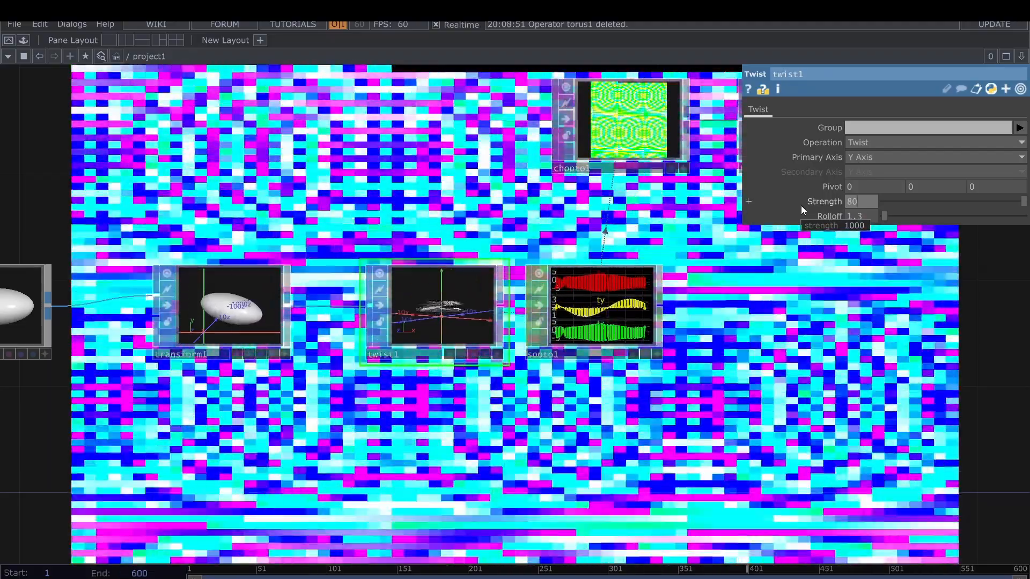
# - Set twist1's Strength to 80 and its Rolloff to 1.2
pyautogui.press('Return')
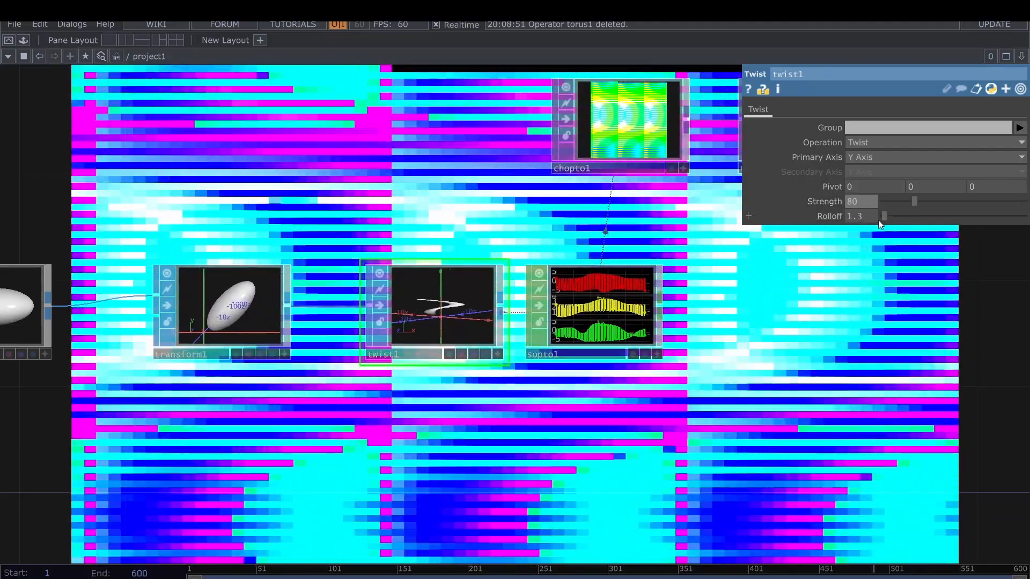
pyautogui.moveTo(865, 216); pyautogui.dragTo(877, 217, button='middle')
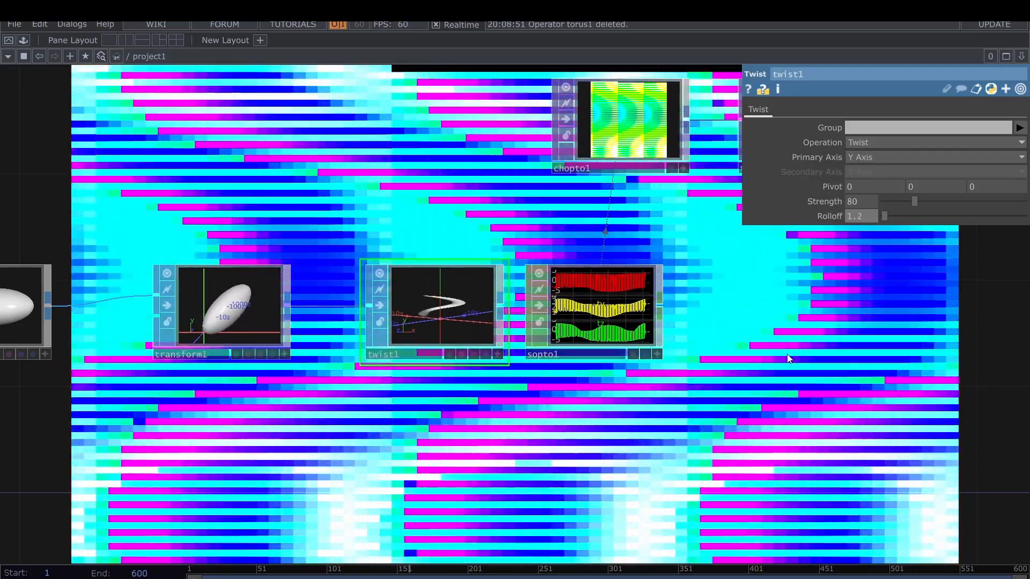
# - Examine the pixel pattern and the upper edge of the chopto1 texture up close
pyautogui.moveTo(790, 354); pyautogui.dragTo(615, 492)
pyautogui.scroll(5, 469, 246)
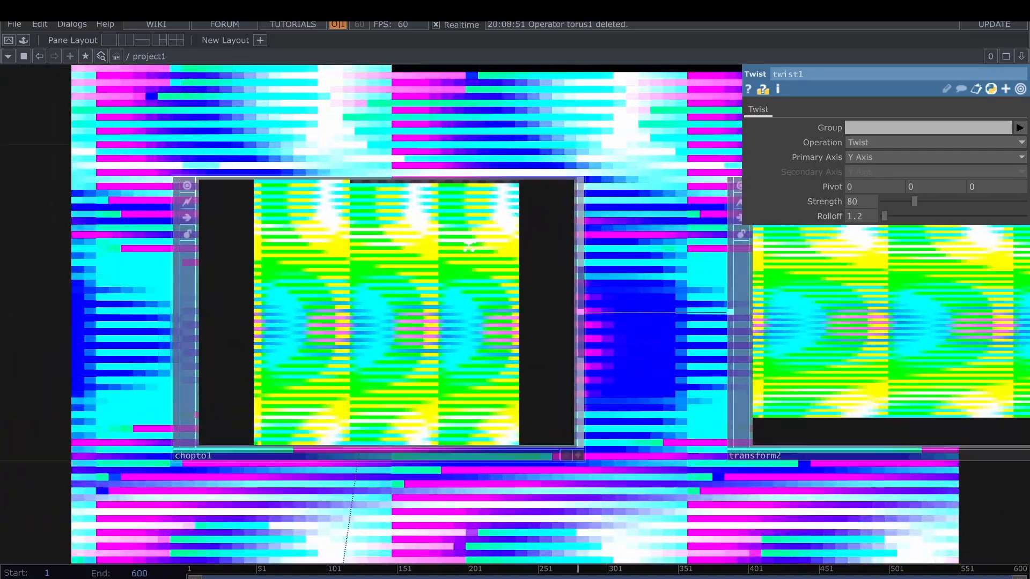
pyautogui.scroll(1, 469, 246)
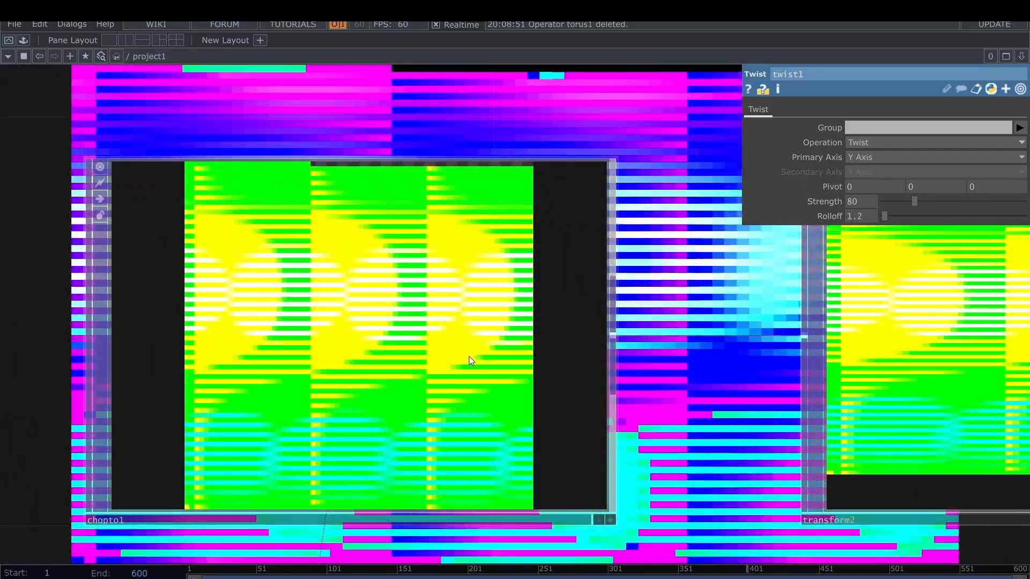
pyautogui.scroll(-2, 469, 360)
pyautogui.scroll(5, 322, 284)
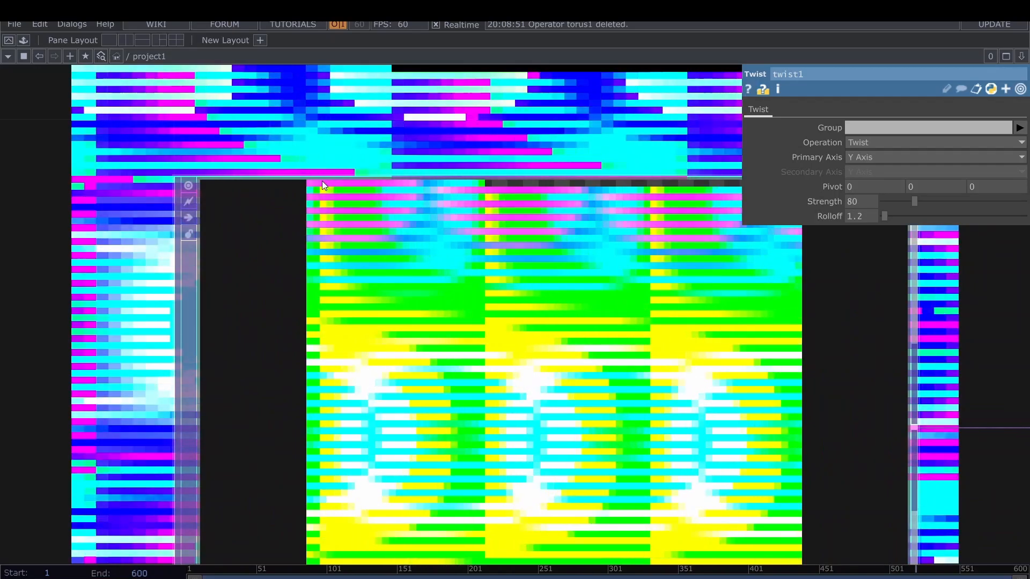
pyautogui.scroll(-2, 344, 370)
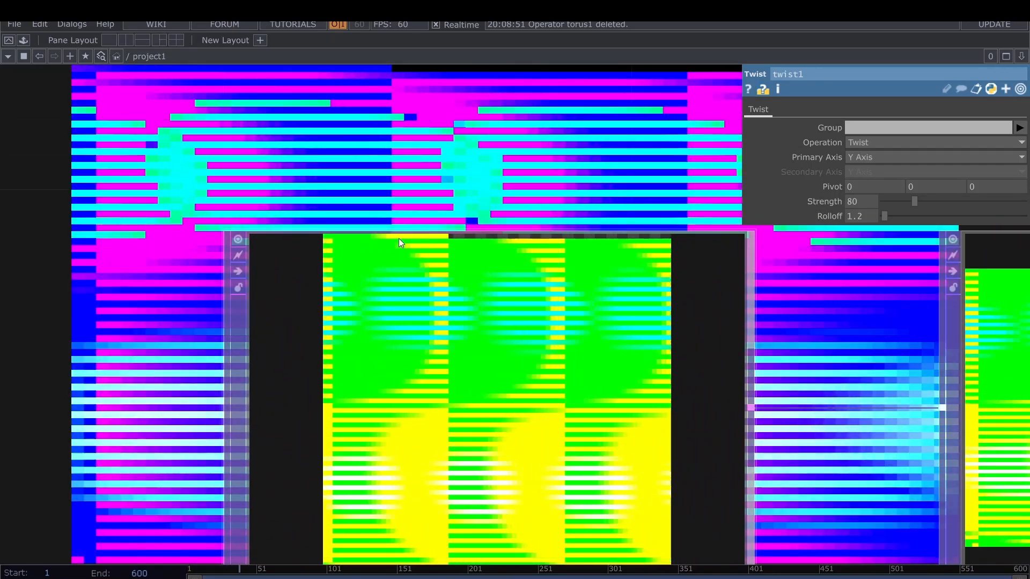
pyautogui.moveTo(405, 214); pyautogui.dragTo(445, 150)
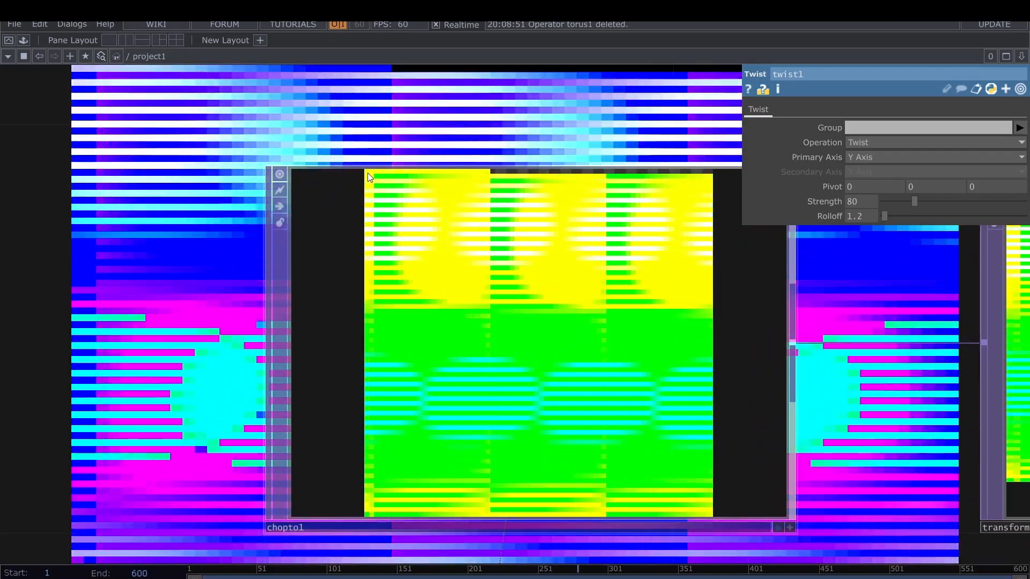
# - Set transform2's X Translate to -0.03 and check the texture's edge up close
pyautogui.scroll(-3, 378, 327)
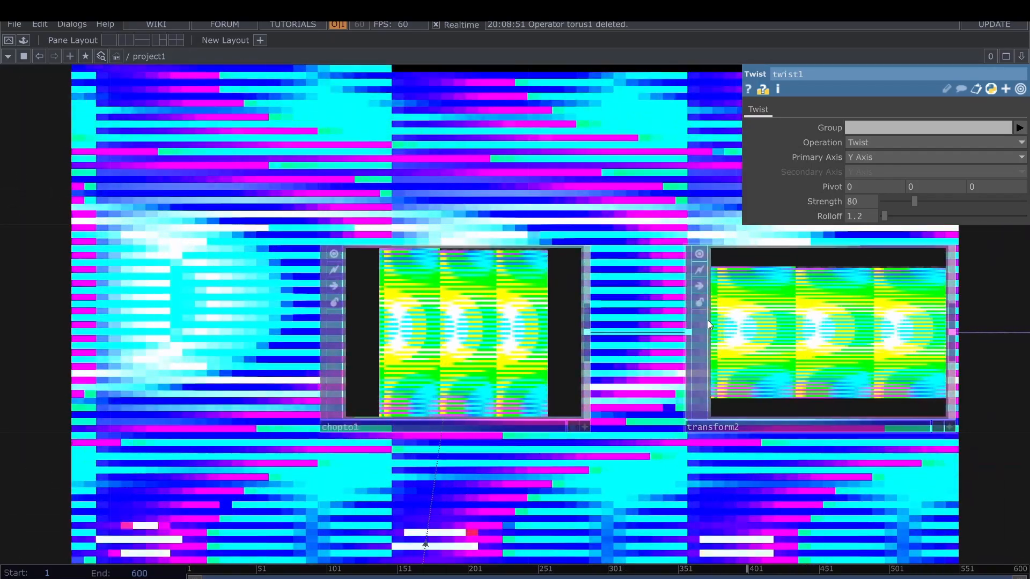
pyautogui.click(708, 321)
pyautogui.moveTo(641, 172); pyautogui.dragTo(468, 200)
pyautogui.moveTo(890, 142); pyautogui.dragTo(864, 160, button='middle')
pyautogui.scroll(5, 429, 256)
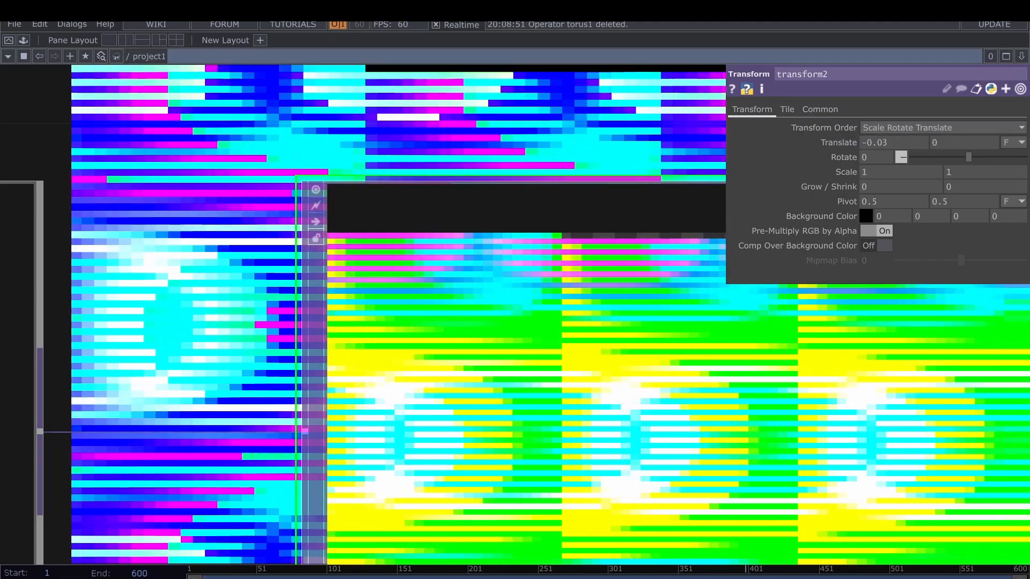
pyautogui.scroll(-5, 674, 301)
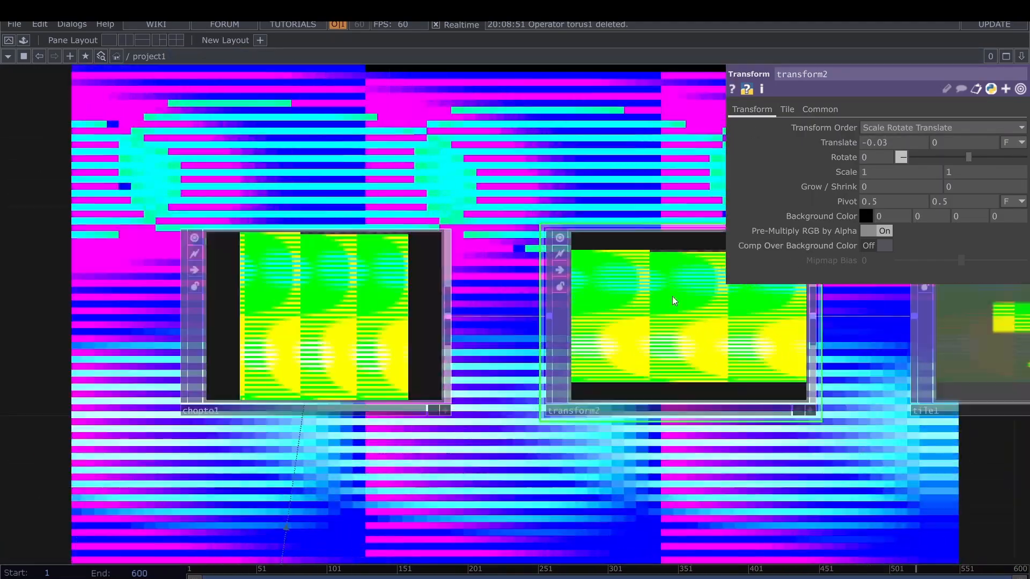
# - Examine transform2's output and its Tile and Transform settings for how the texture's edges are handled
pyautogui.moveTo(727, 449); pyautogui.dragTo(627, 495)
pyautogui.scroll(3, 628, 401)
pyautogui.click(787, 110)
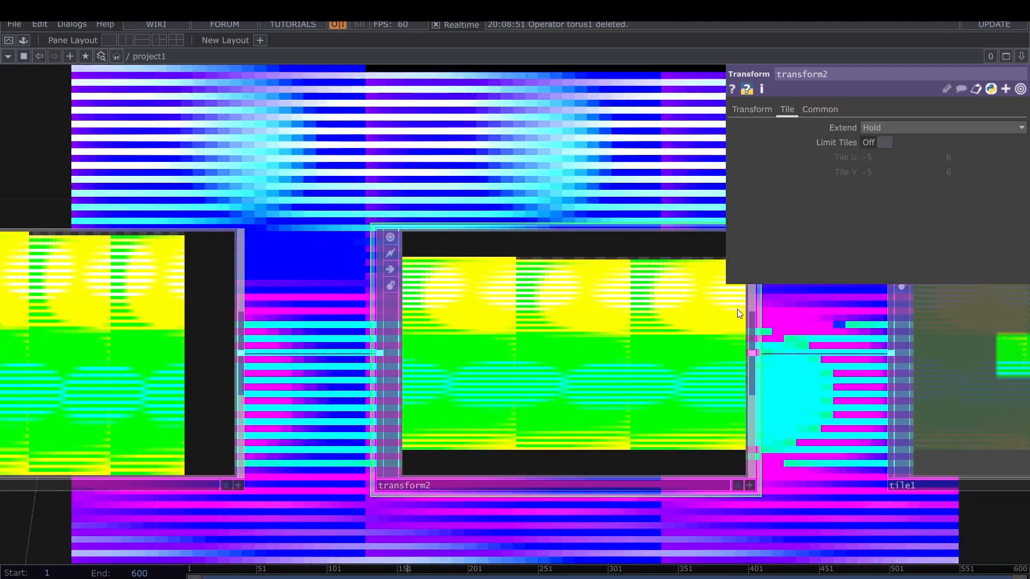
pyautogui.scroll(5, 749, 372)
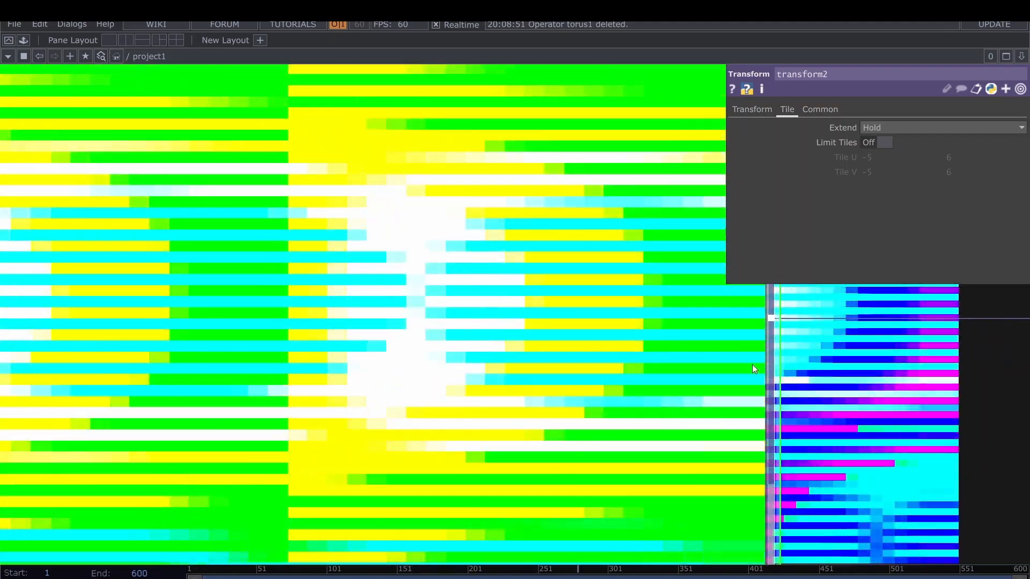
pyautogui.scroll(-5, 752, 365)
pyautogui.moveTo(791, 385); pyautogui.dragTo(656, 383)
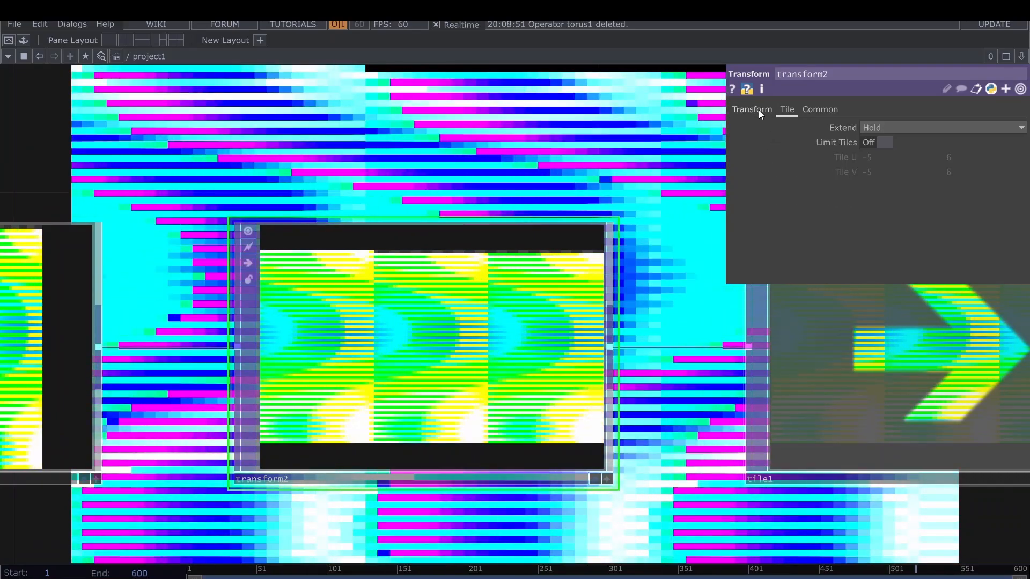
pyautogui.click(757, 110)
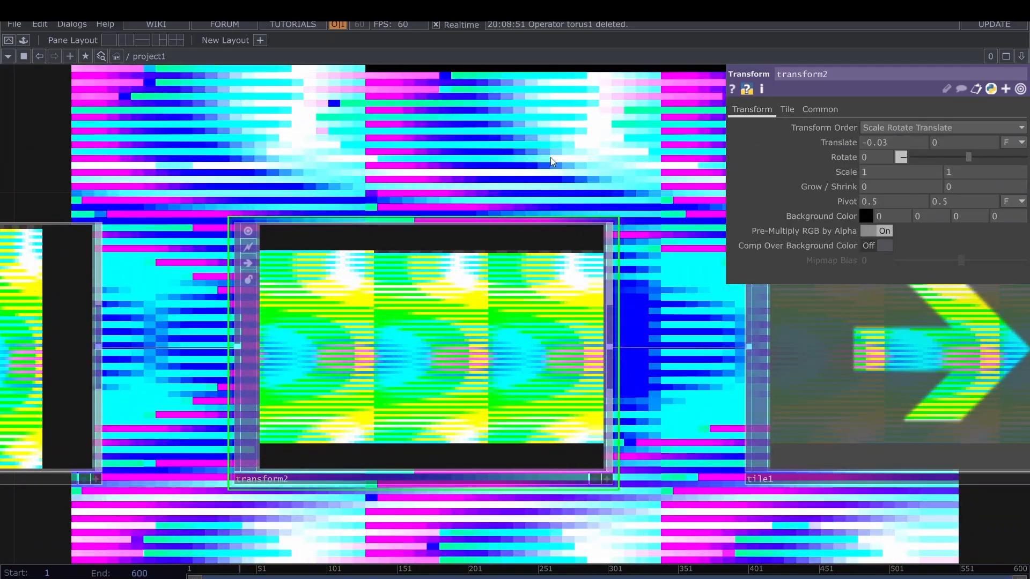
pyautogui.moveTo(550, 161); pyautogui.dragTo(539, 190)
pyautogui.scroll(-4, 382, 181)
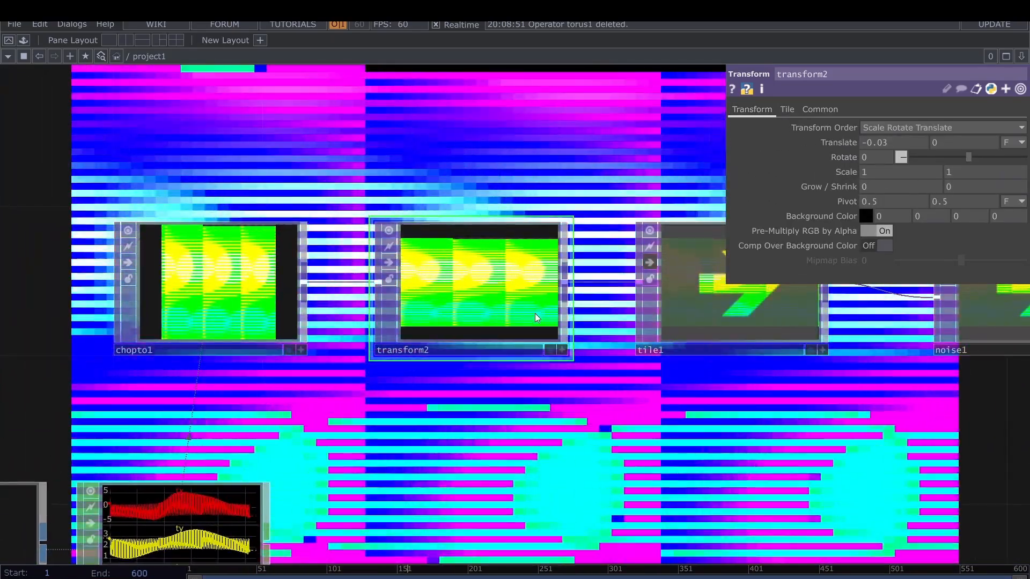
# - Turn off Reflect X on tile1 and set its Overlap U to 0
pyautogui.moveTo(706, 398); pyautogui.dragTo(540, 437)
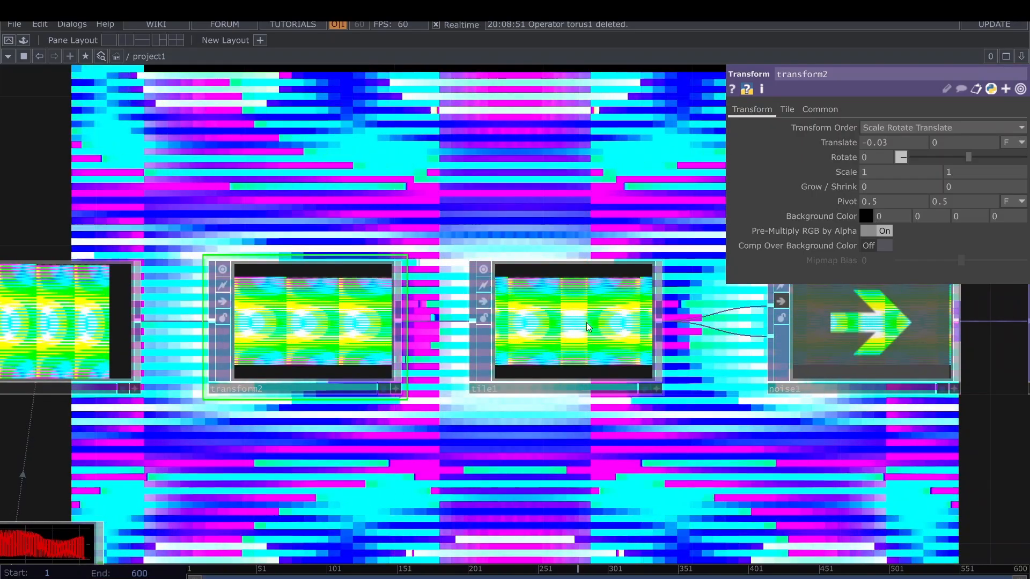
pyautogui.click(490, 305)
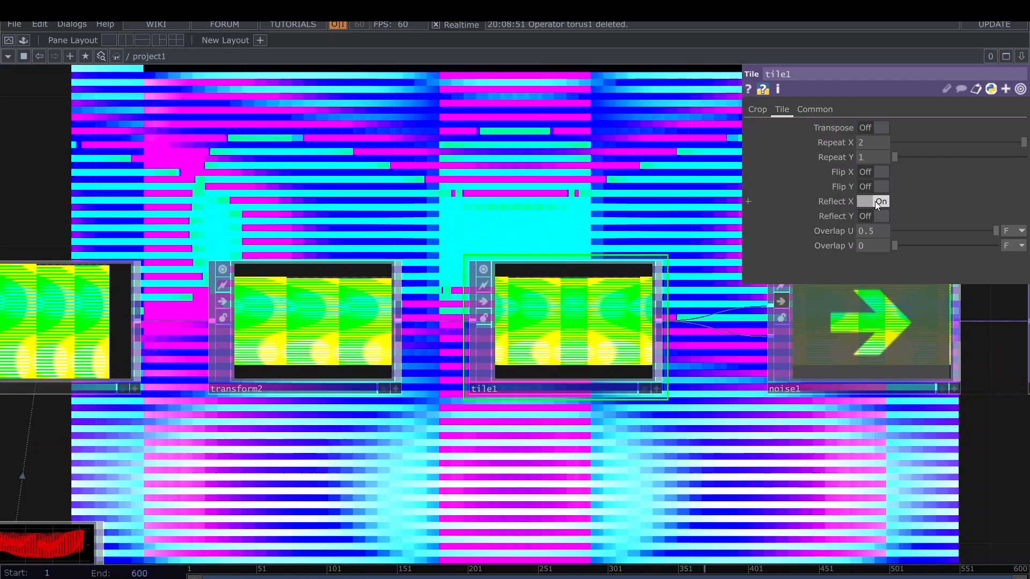
pyautogui.click(875, 201)
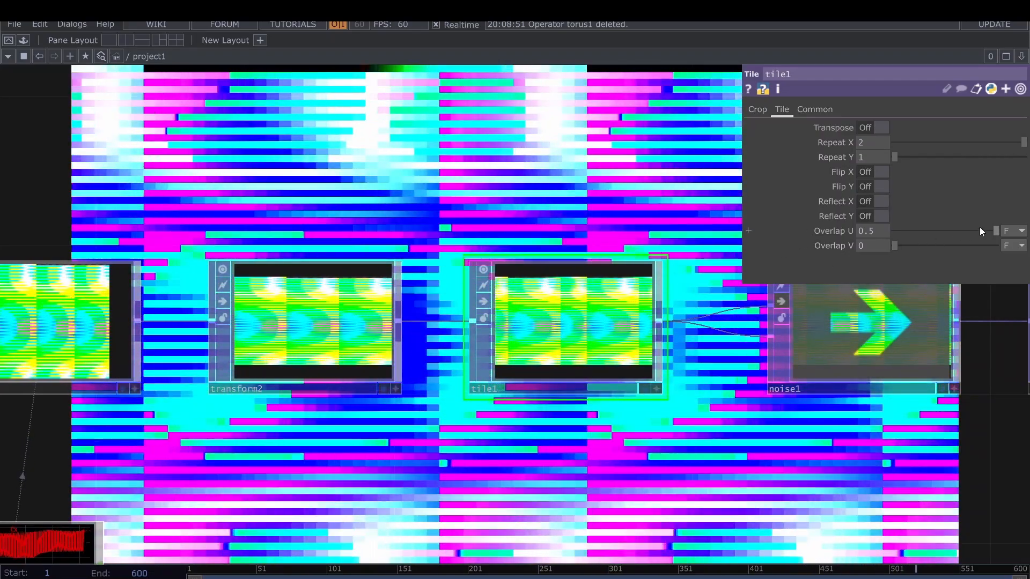
pyautogui.moveTo(980, 229); pyautogui.dragTo(883, 241)
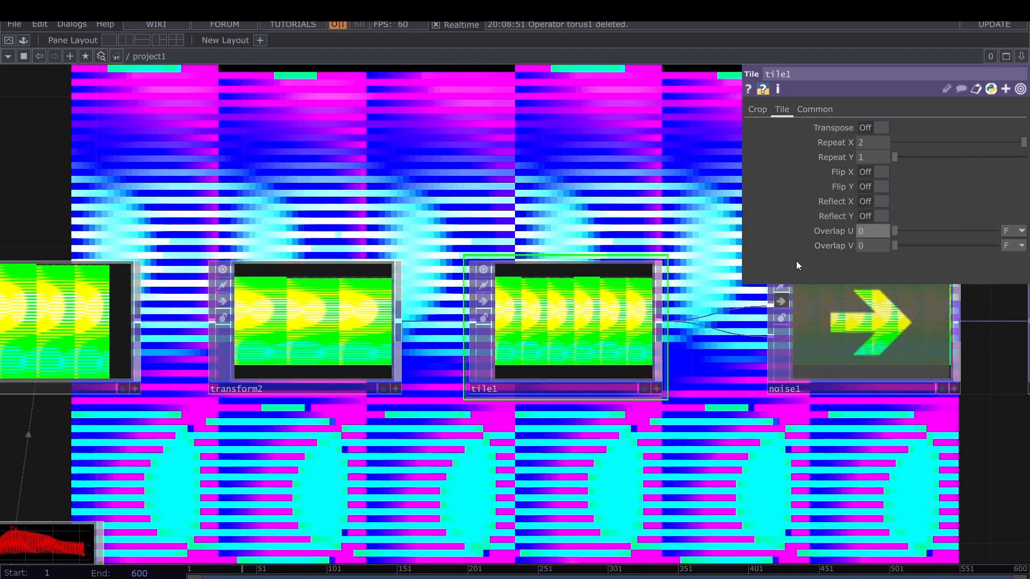
pyautogui.scroll(5, 537, 279)
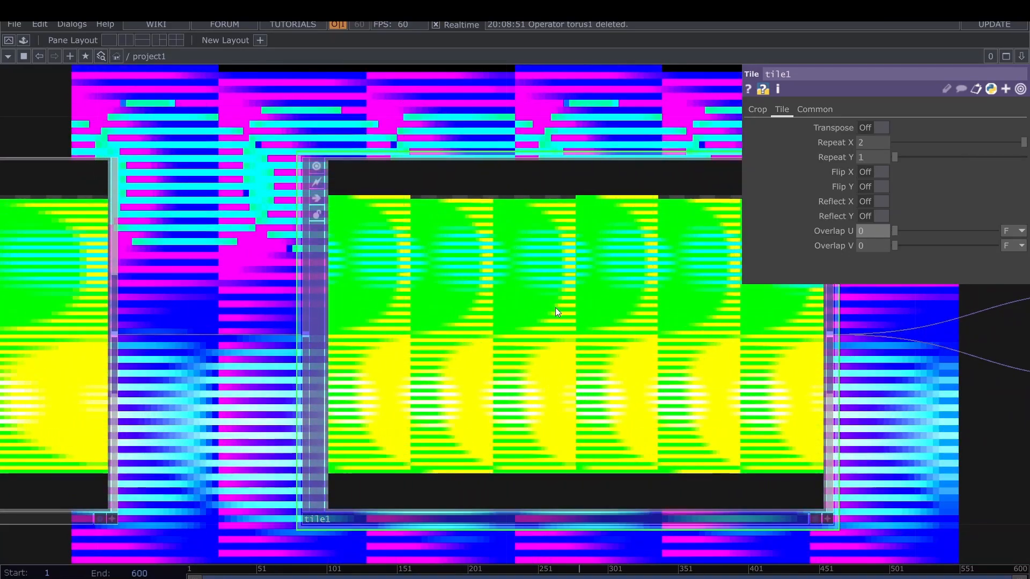
pyautogui.moveTo(622, 108); pyautogui.dragTo(461, 121)
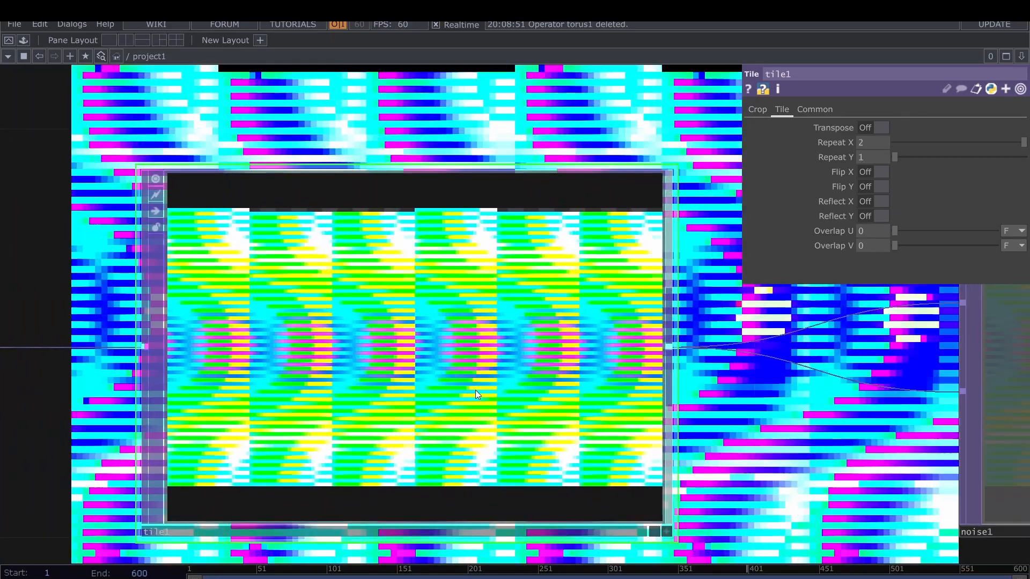
pyautogui.scroll(-6, 517, 295)
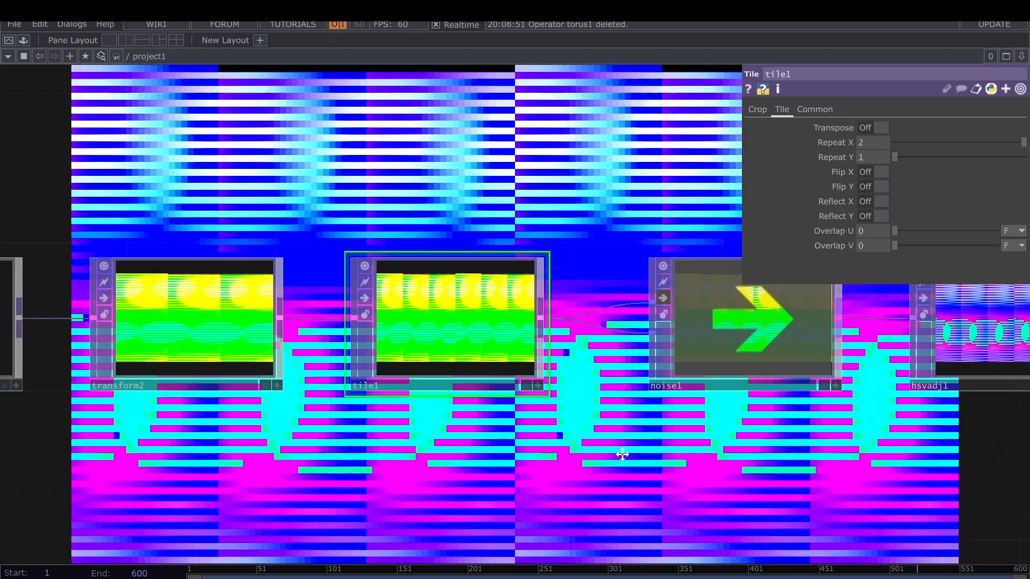
# - Reset all parameters of noise1 to their defaults
pyautogui.moveTo(623, 455); pyautogui.dragTo(489, 445)
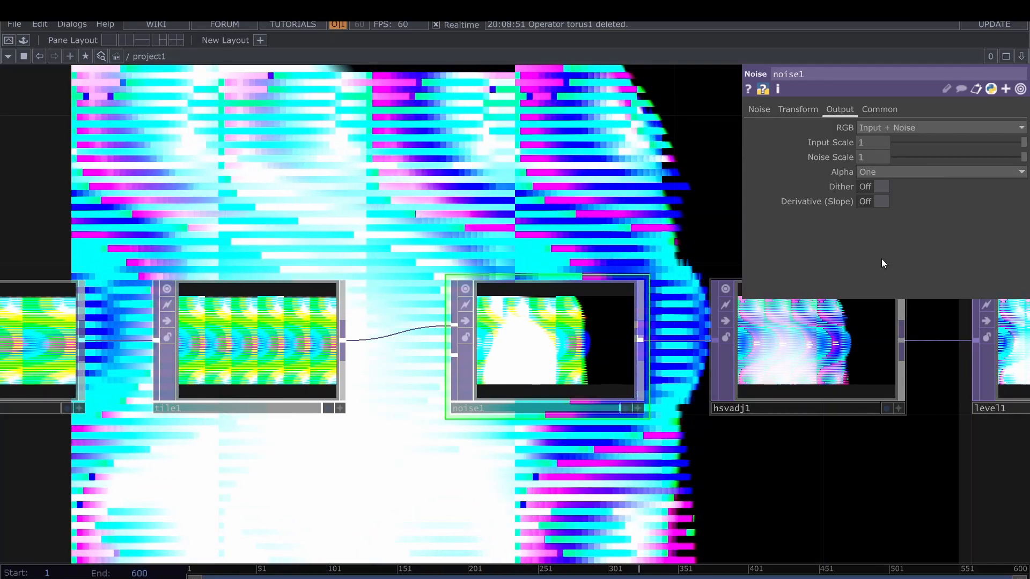
pyautogui.click(758, 110)
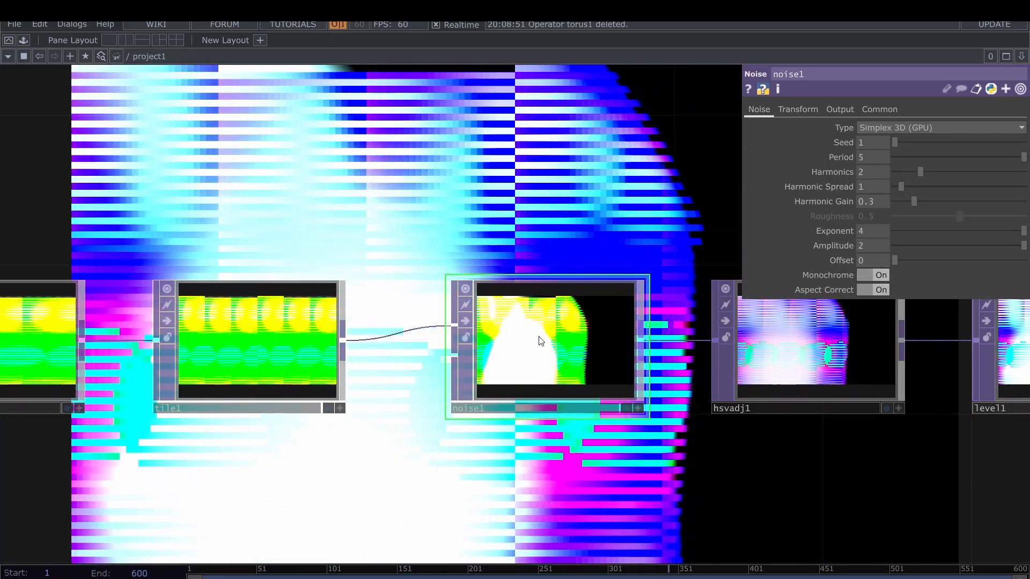
pyautogui.rightClick(540, 338)
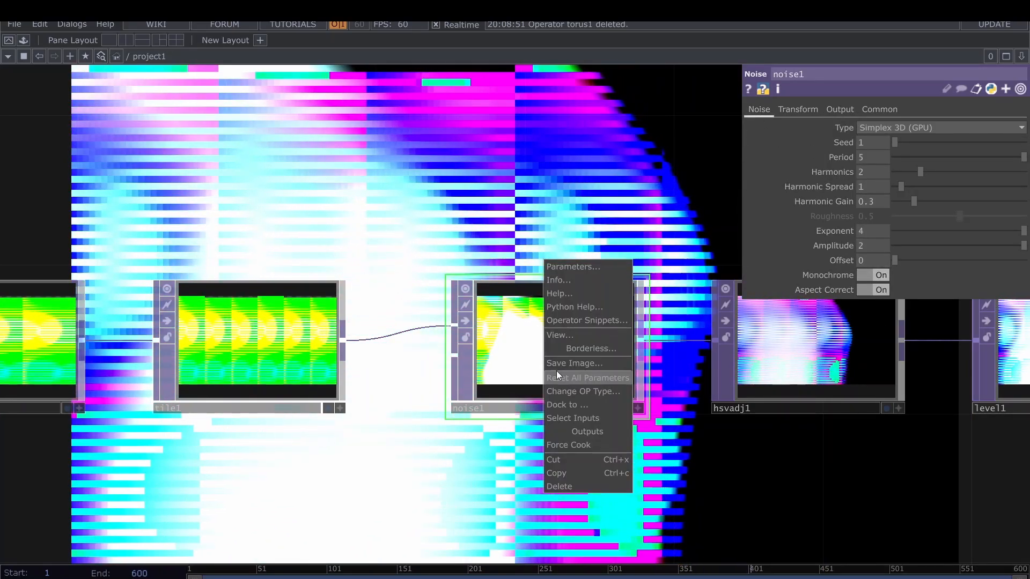
pyautogui.click(557, 371)
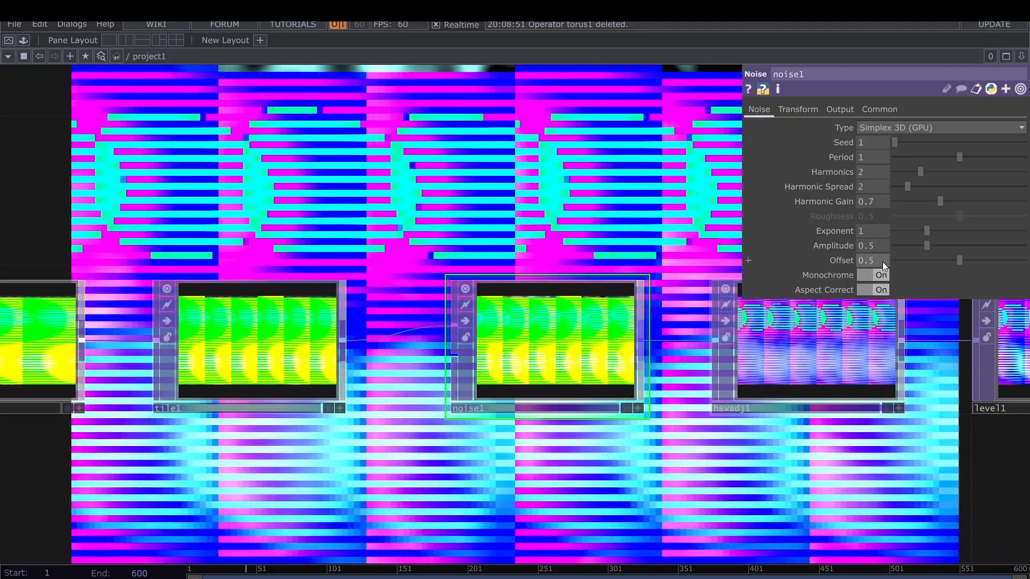
# - On noise1, turn off Monochrome, set Period to 30 and Harmonics to 0, and set the RGB output to Input * Noise
pyautogui.click(867, 276)
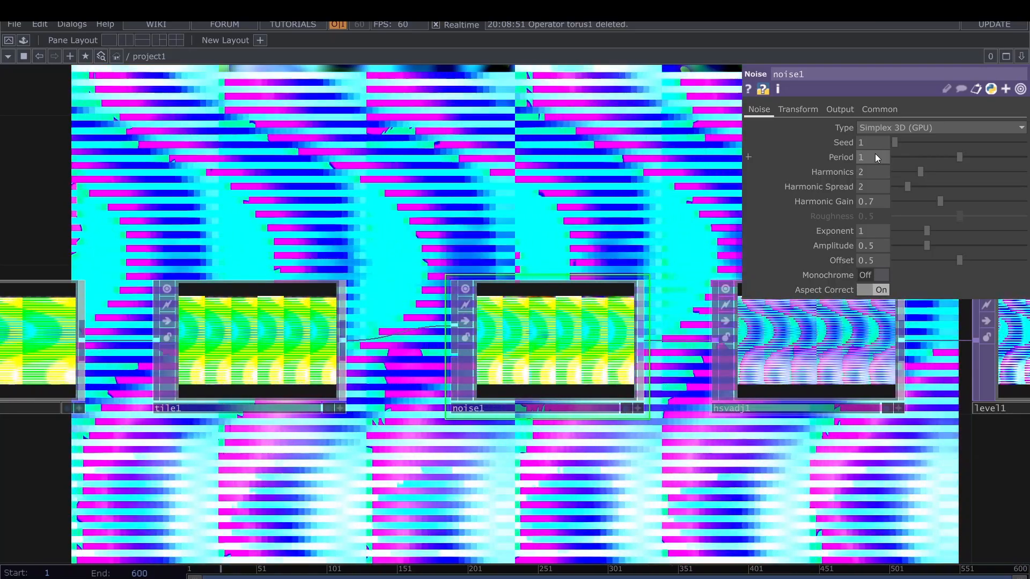
pyautogui.moveTo(876, 155)
pyautogui.mouseDown(button='middle')
pyautogui.moveTo(879, 131)
pyautogui.moveTo(876, 154)
pyautogui.mouseUp(button='middle')
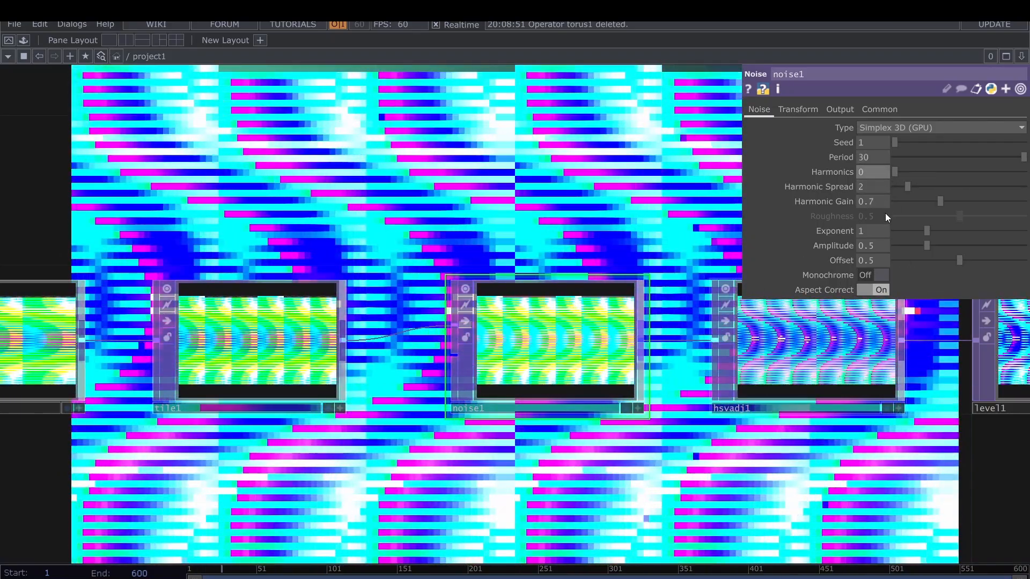
pyautogui.click(836, 110)
pyautogui.click(885, 127)
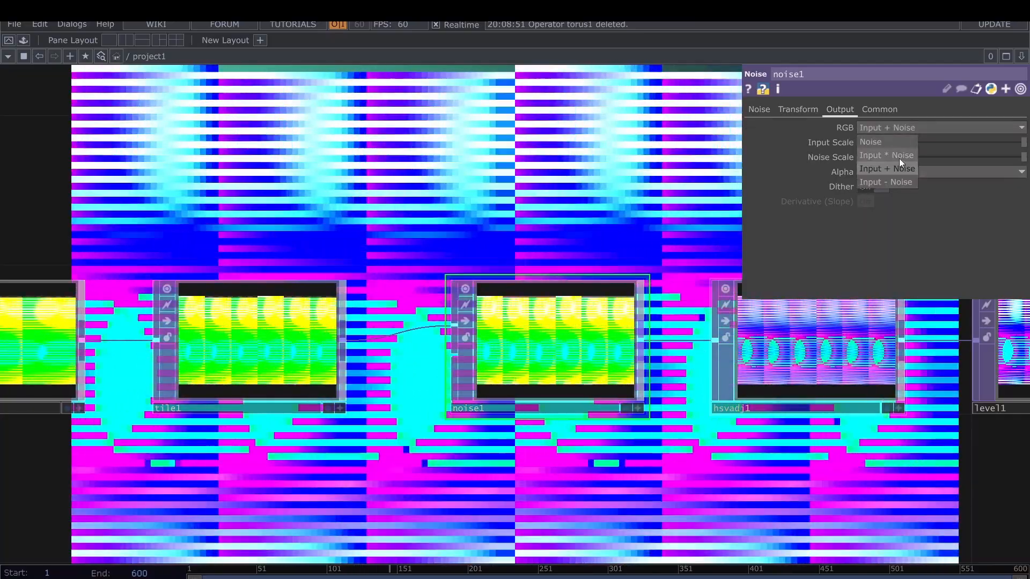
pyautogui.click(898, 155)
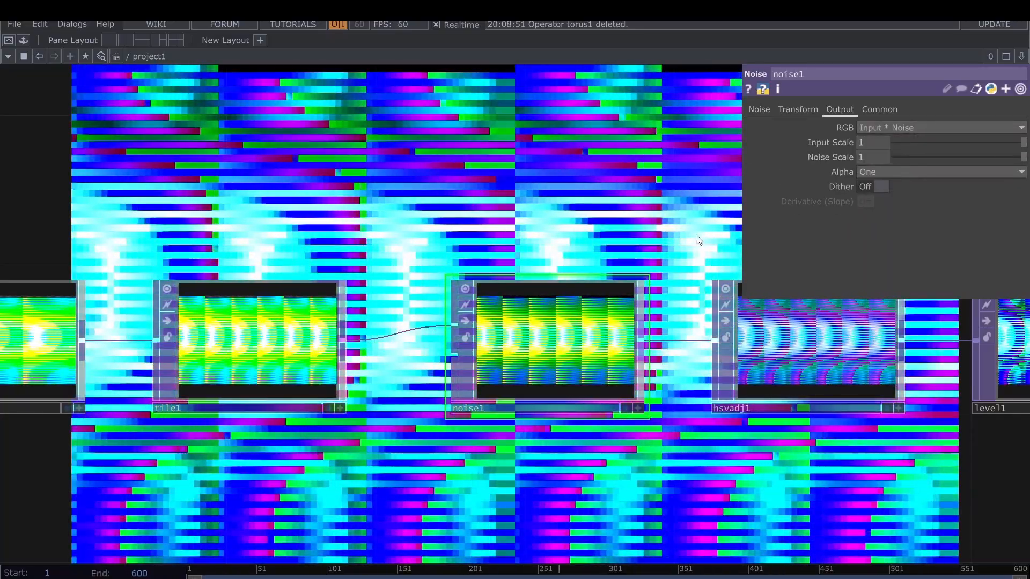
# - Set hsvadj1's Hue Range to 360, Hue Offset to 110 and Saturation Multiplier to 1
pyautogui.moveTo(640, 228); pyautogui.dragTo(581, 238)
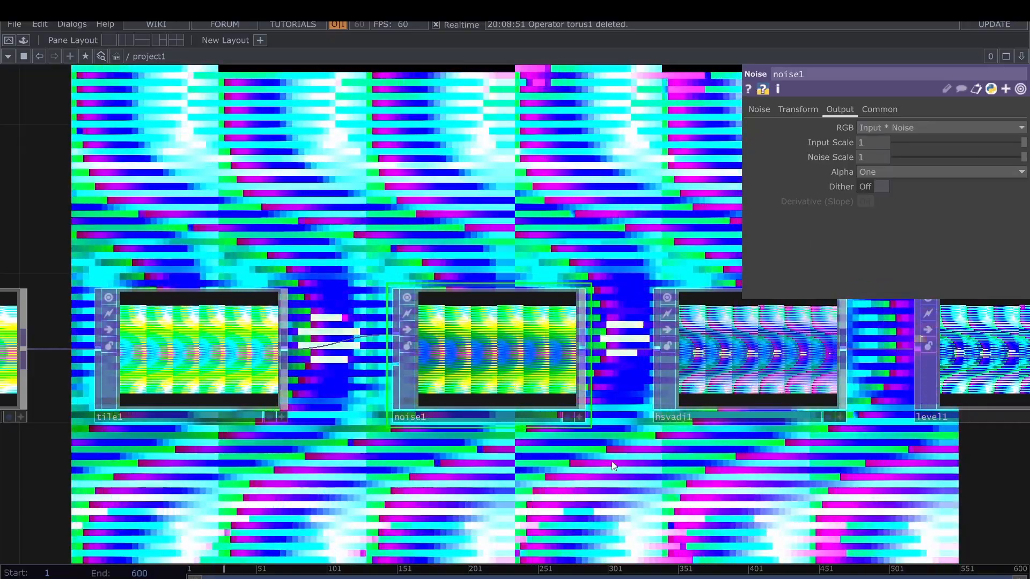
pyautogui.moveTo(581, 454); pyautogui.dragTo(449, 445)
pyautogui.moveTo(525, 420); pyautogui.dragTo(272, 397)
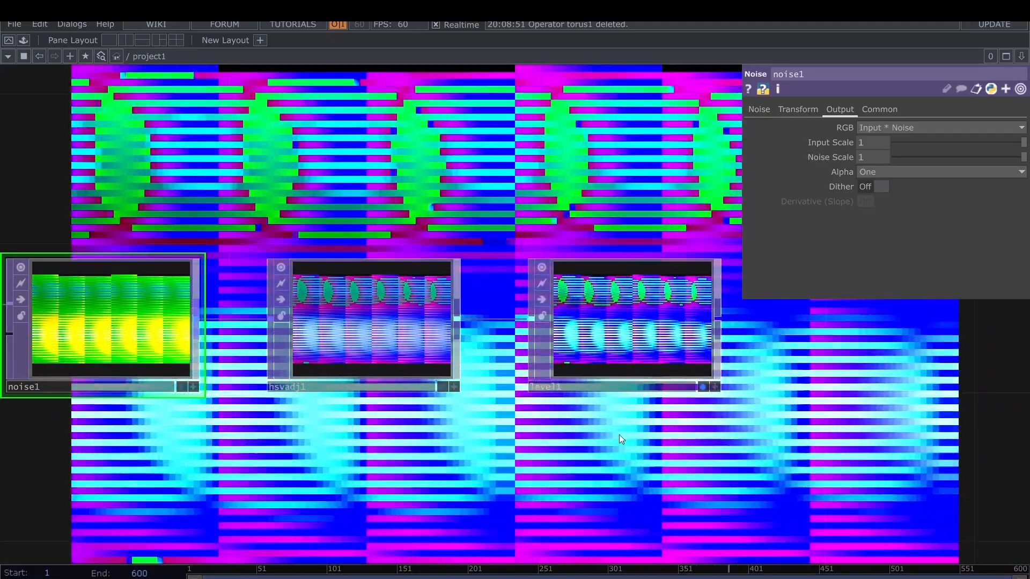
pyautogui.click(448, 368)
pyautogui.moveTo(580, 140); pyautogui.dragTo(531, 182)
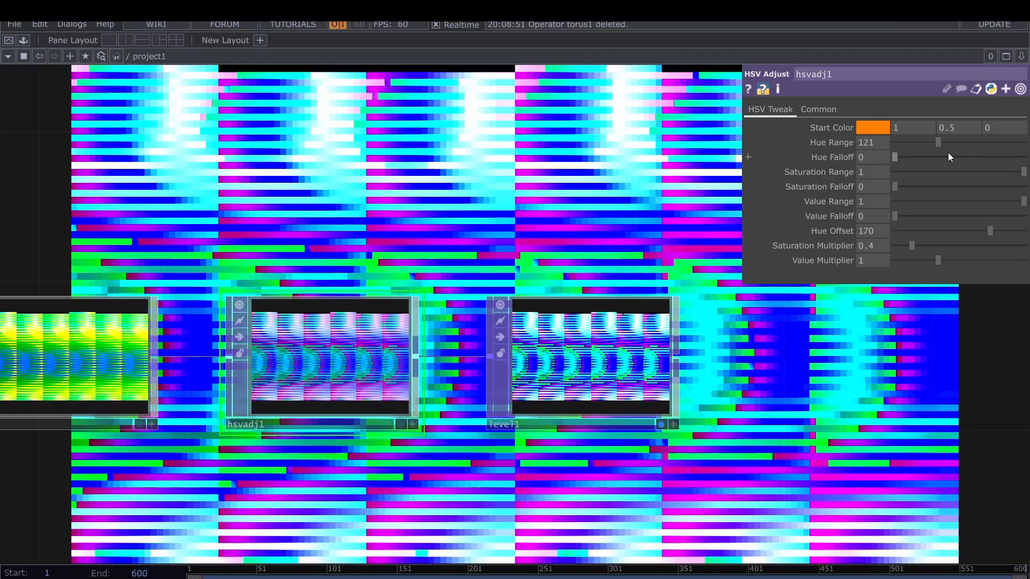
pyautogui.moveTo(948, 145); pyautogui.dragTo(1023, 156)
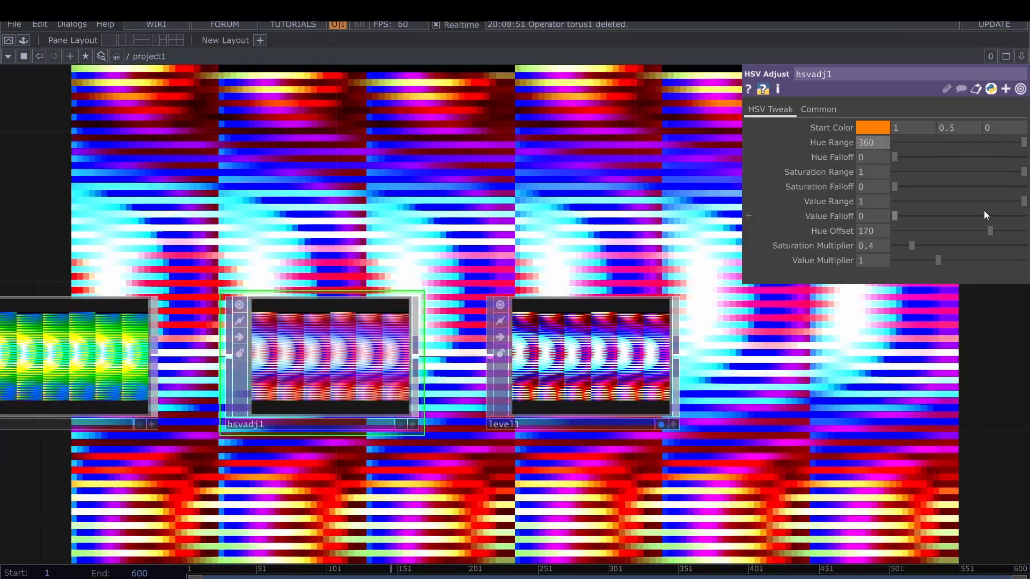
pyautogui.moveTo(883, 231)
pyautogui.mouseDown(button='middle')
pyautogui.moveTo(871, 205)
pyautogui.moveTo(861, 217)
pyautogui.moveTo(879, 246)
pyautogui.moveTo(878, 232)
pyautogui.moveTo(907, 233)
pyautogui.moveTo(878, 246)
pyautogui.mouseUp(button='middle')
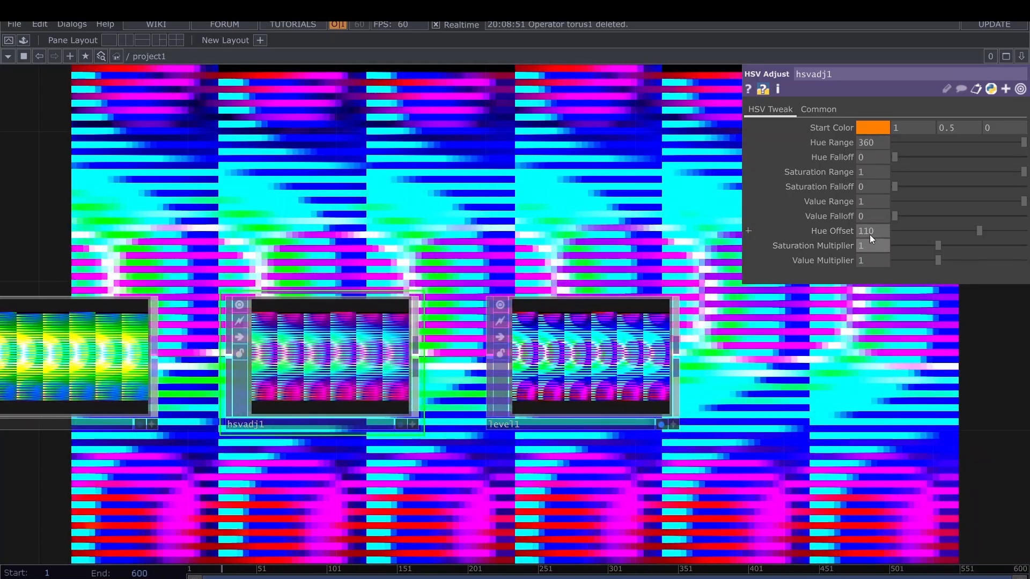
# - On level1, set High R to 1, Brightness 1 to 0.8 and Contrast to 1.1
pyautogui.click(545, 339)
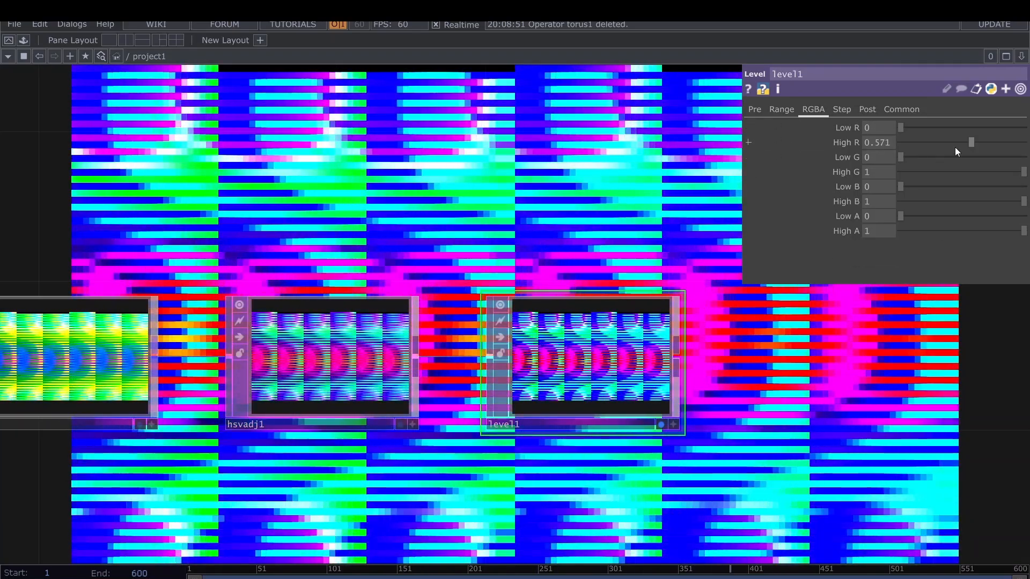
pyautogui.moveTo(978, 139); pyautogui.dragTo(1025, 140)
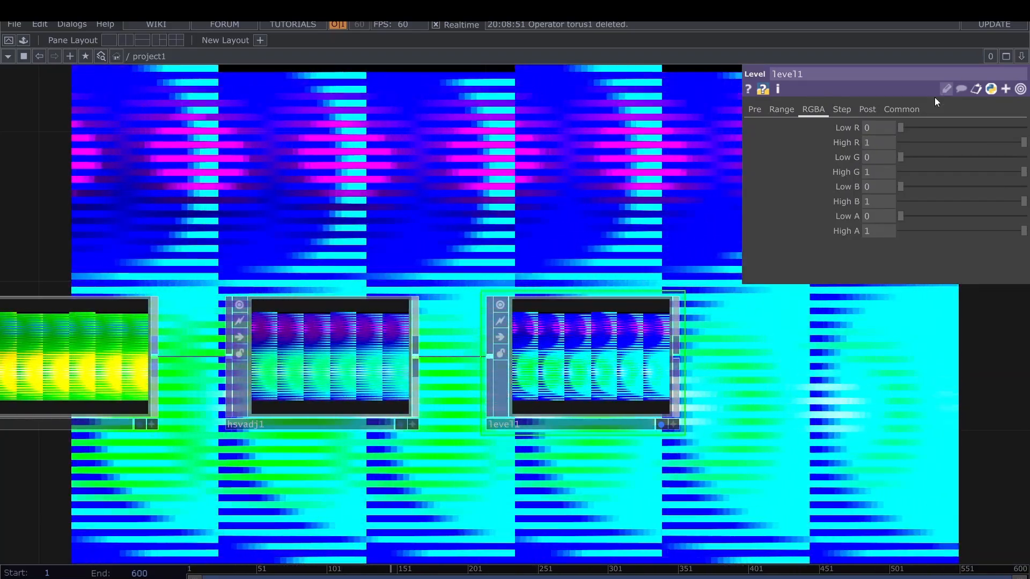
pyautogui.click(758, 109)
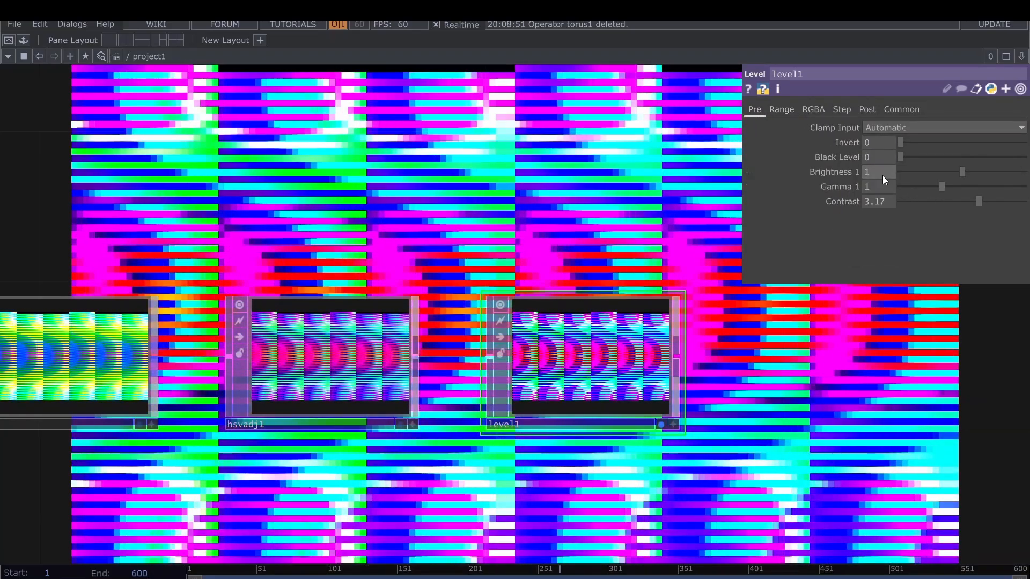
pyautogui.moveTo(882, 172); pyautogui.dragTo(866, 158, button='middle')
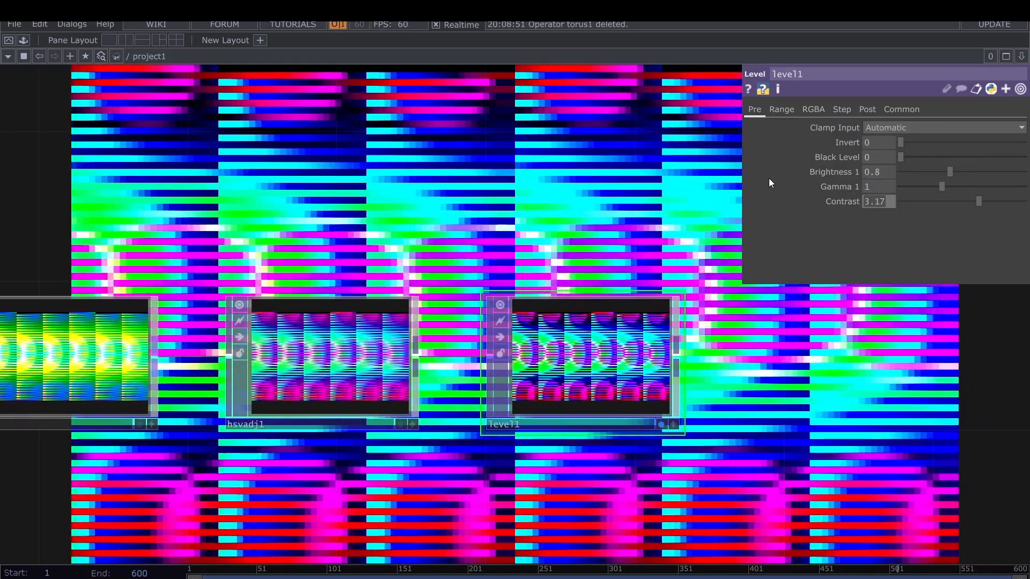
pyautogui.write('1.1')
pyautogui.press('Return')
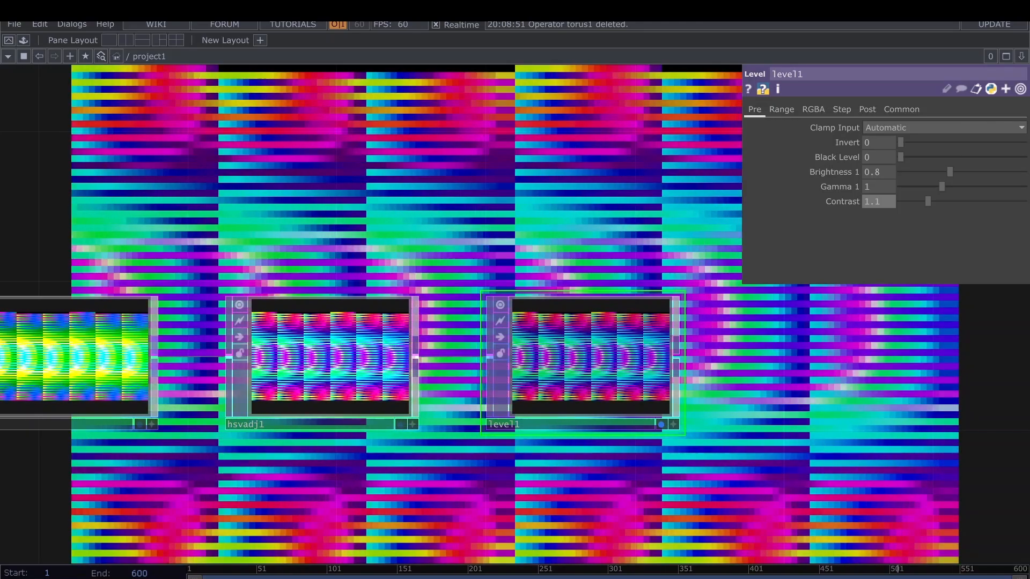
# - Change noise1's Seed to vary the noise pattern multiplied into the texture
pyautogui.moveTo(449, 375); pyautogui.dragTo(798, 370)
pyautogui.click(408, 368)
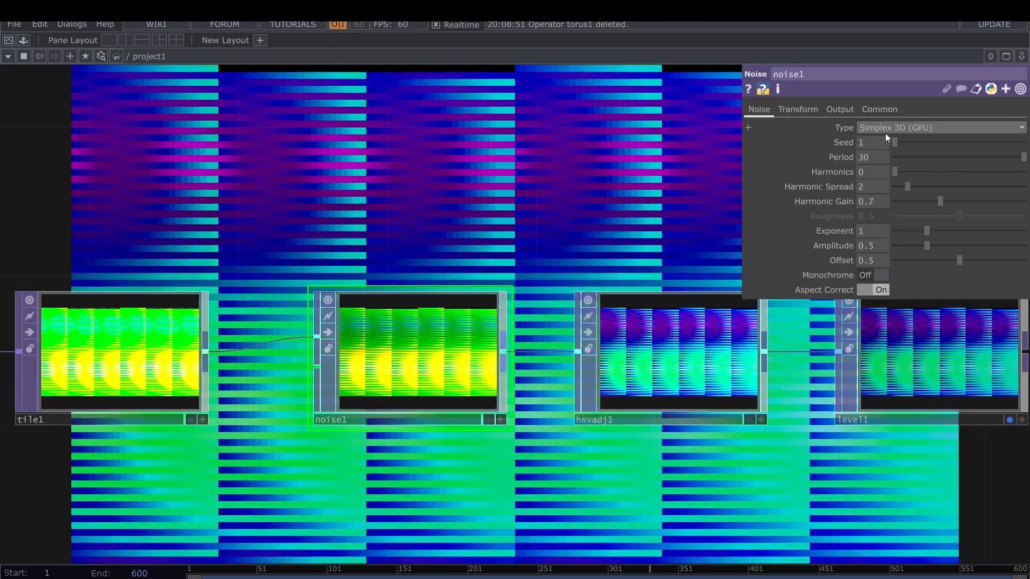
pyautogui.moveTo(880, 140); pyautogui.dragTo(878, 127, button='middle')
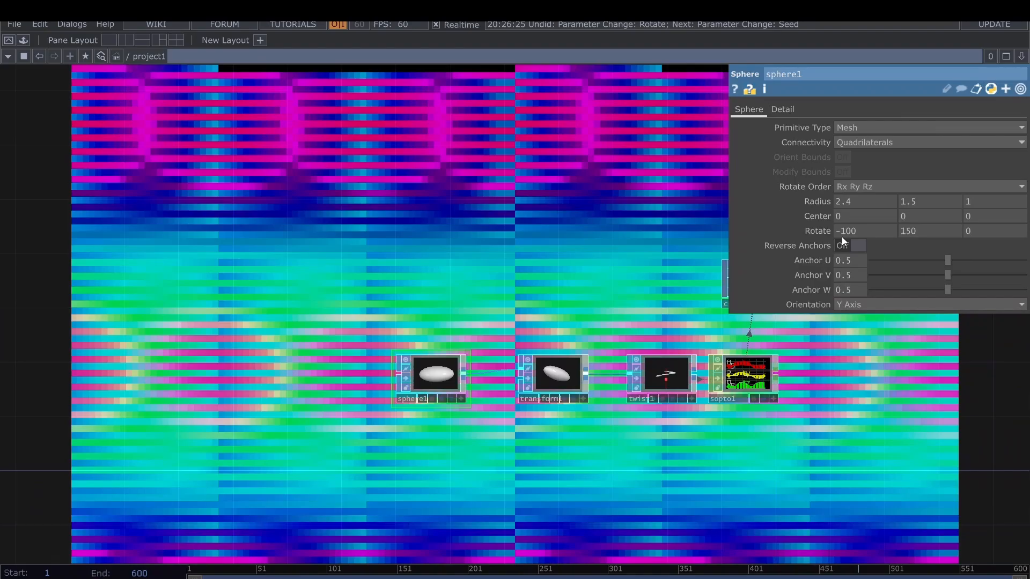
# - Set sphere1's X and Y rotation to 0
pyautogui.click(842, 236)
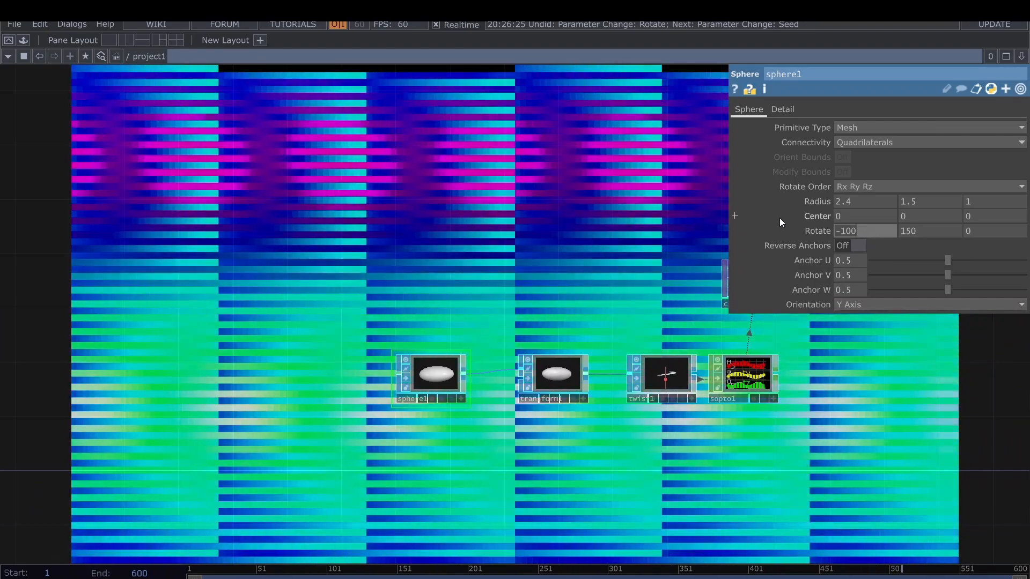
pyautogui.write('0')
pyautogui.press('Tab')
pyautogui.write('0')
pyautogui.press('Return')
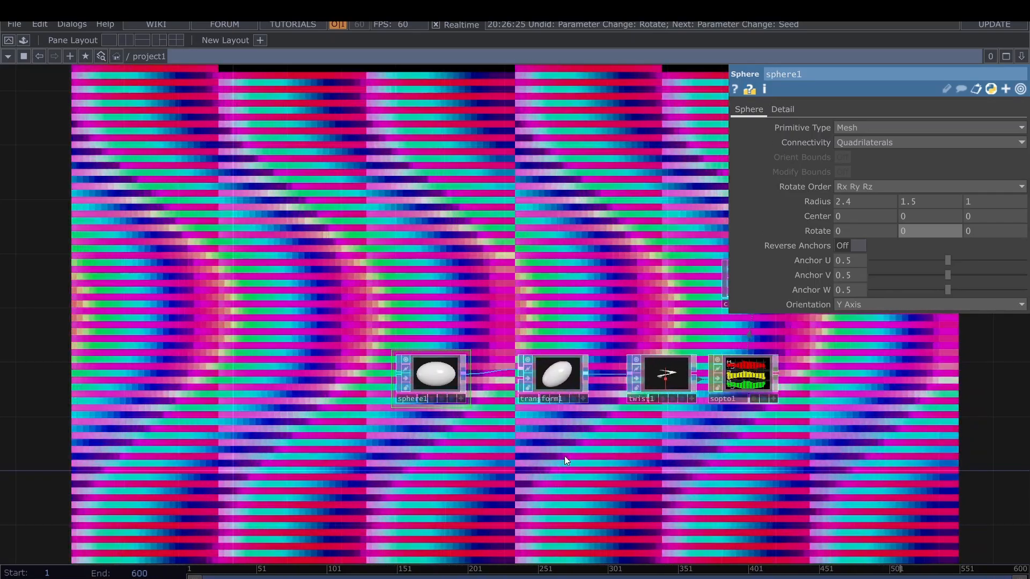
pyautogui.press('h')
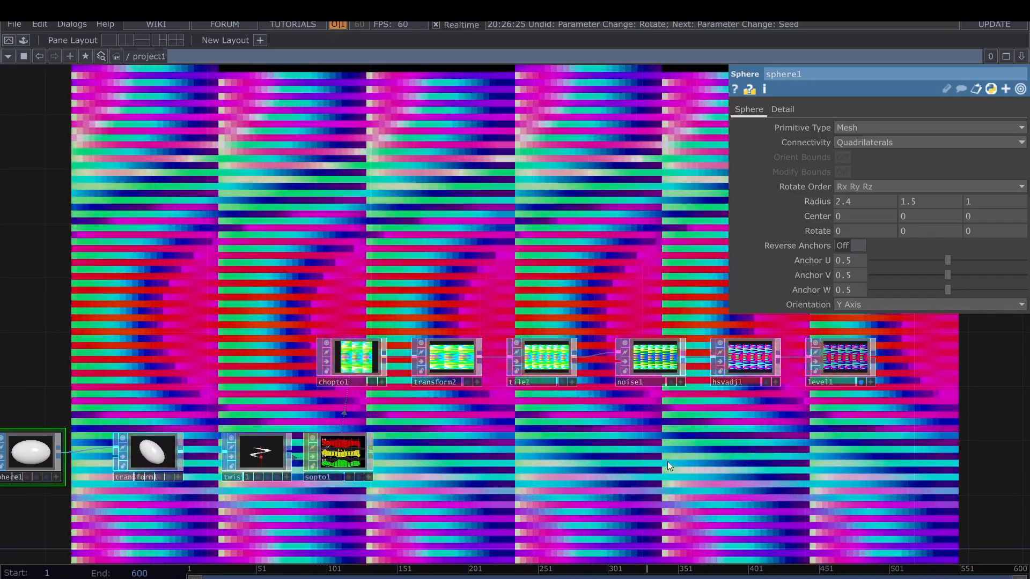
pyautogui.moveTo(667, 461); pyautogui.dragTo(529, 487)
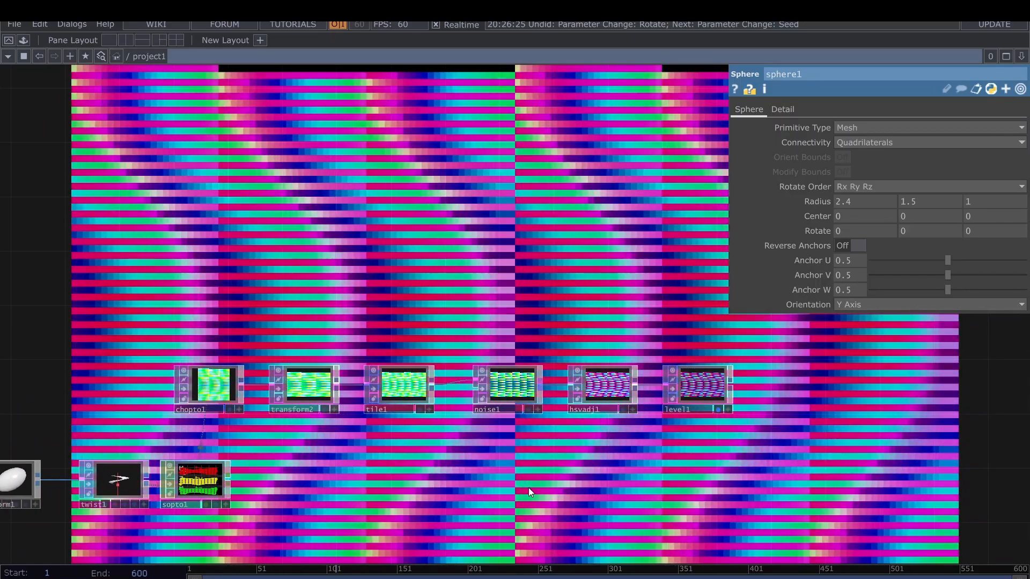
pyautogui.scroll(3, 502, 301)
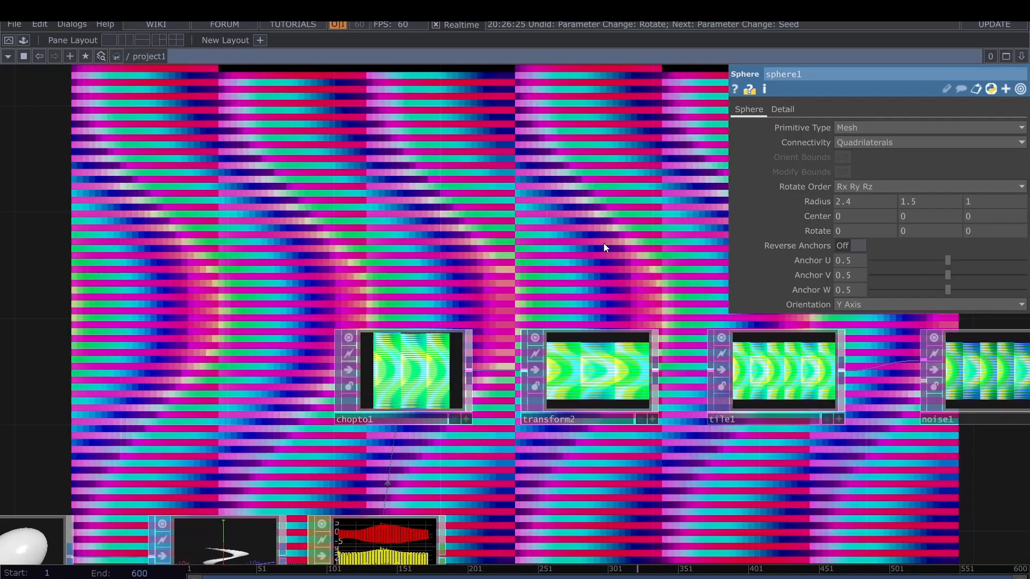
pyautogui.scroll(-5, 490, 263)
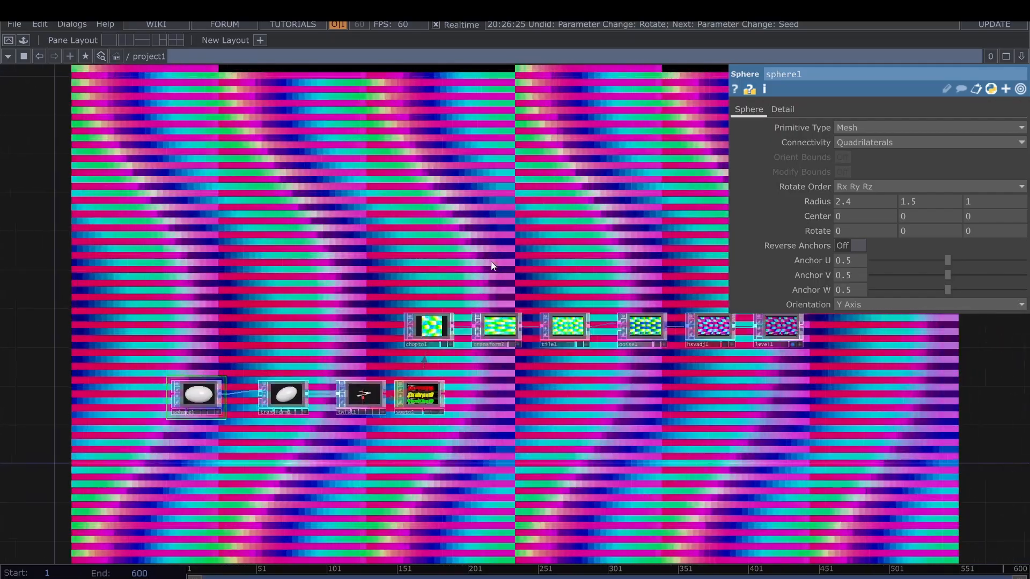